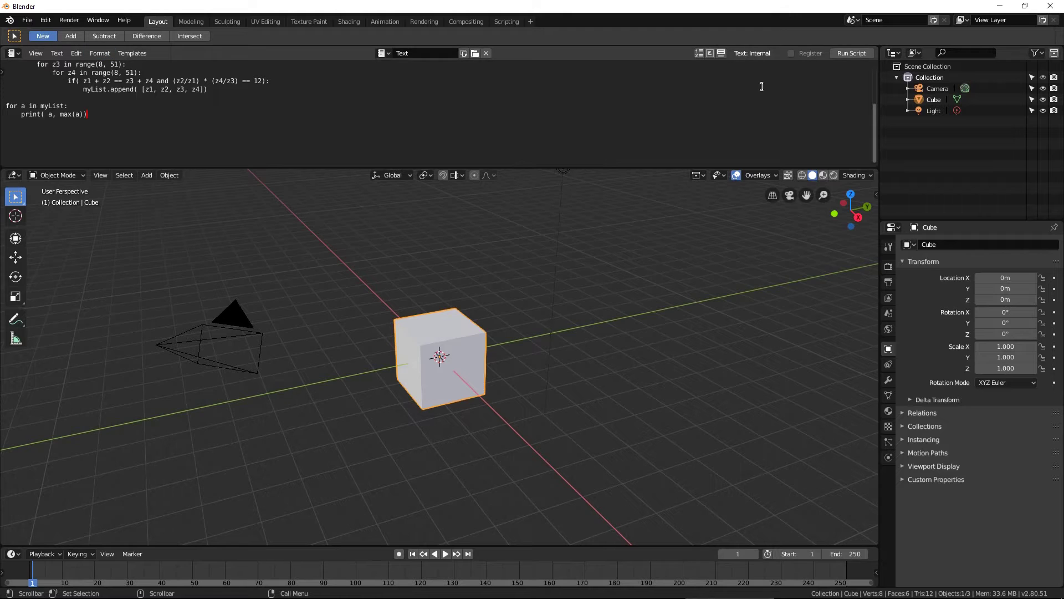
{"action": "left_click", "coordinate": [97, 20]}
{"action": "left_click", "coordinate": [128, 147]}
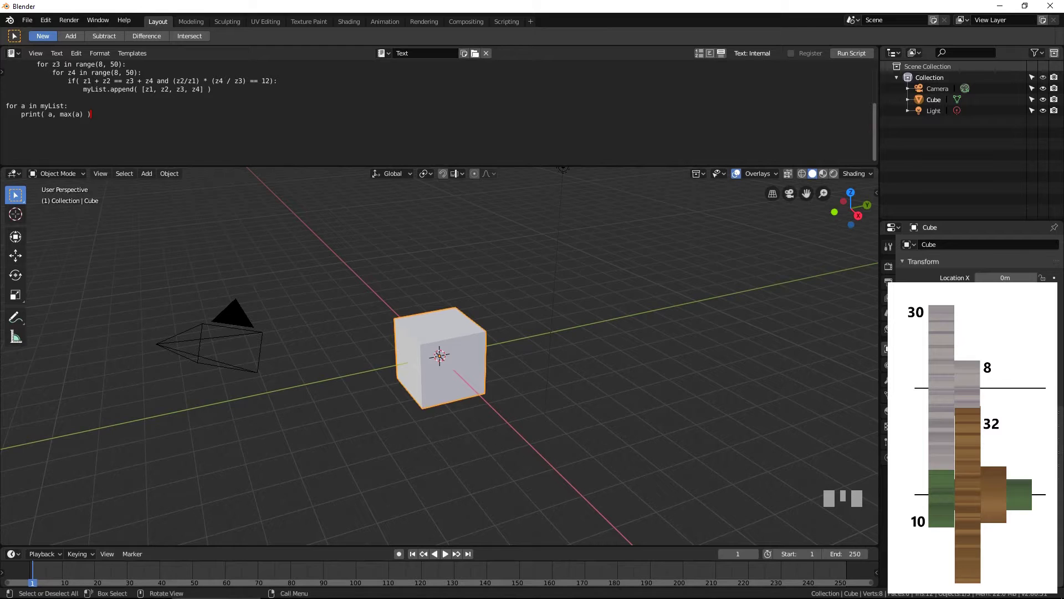
Step: Delete the default cube and, in top orthographic view, set the transform pivot point to the 3D cursor
{"action": "key", "text": "x"}
{"action": "left_click", "coordinate": [574, 279]}
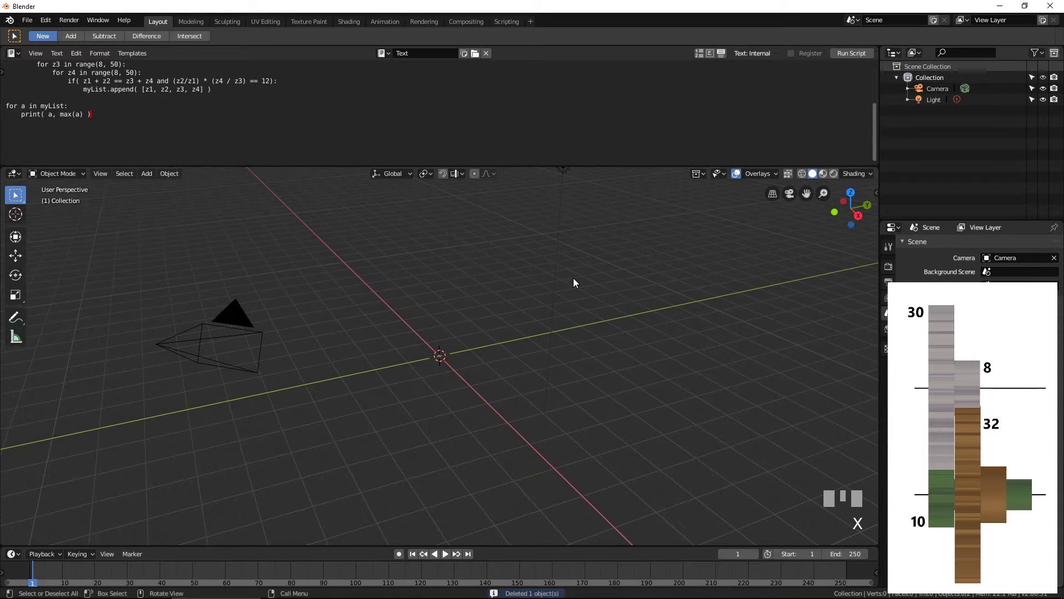
{"action": "key", "text": "KP_7"}
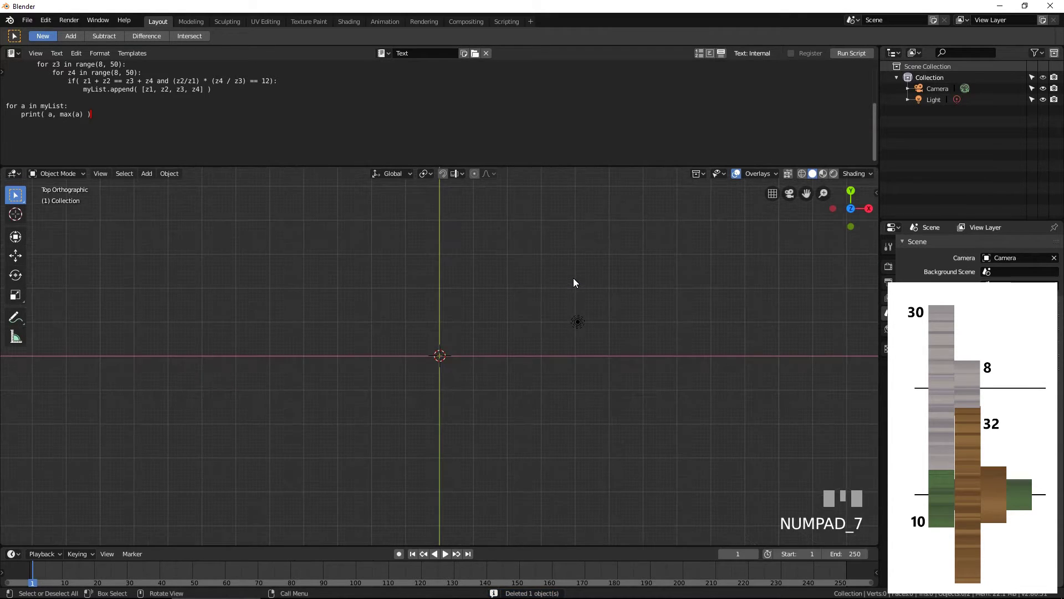
{"action": "key", "text": "KP_5"}
{"action": "key", "text": "KP_5"}
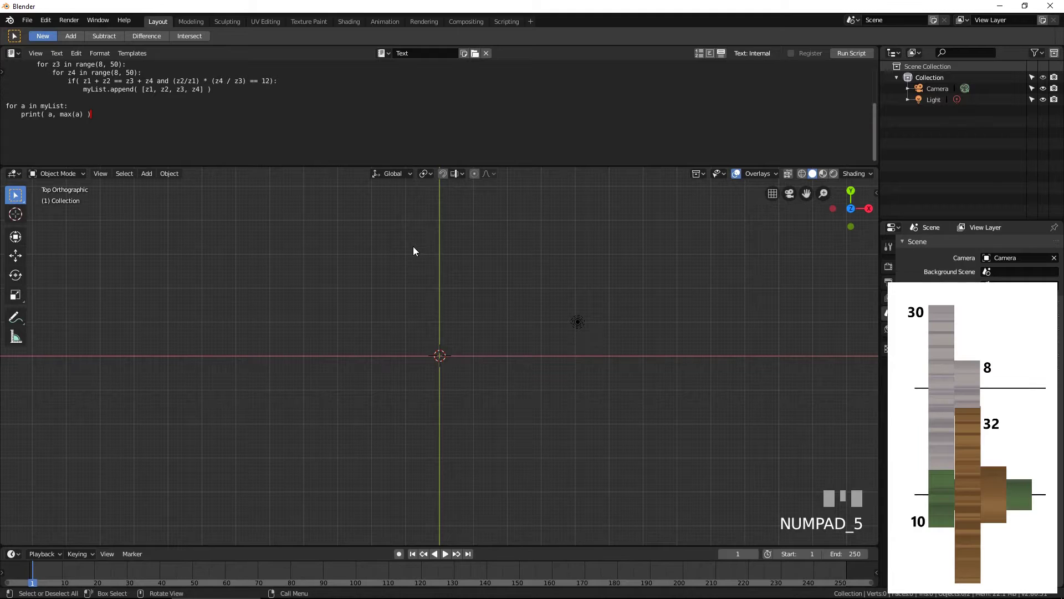
{"action": "left_click", "coordinate": [424, 174]}
{"action": "left_click", "coordinate": [412, 216]}
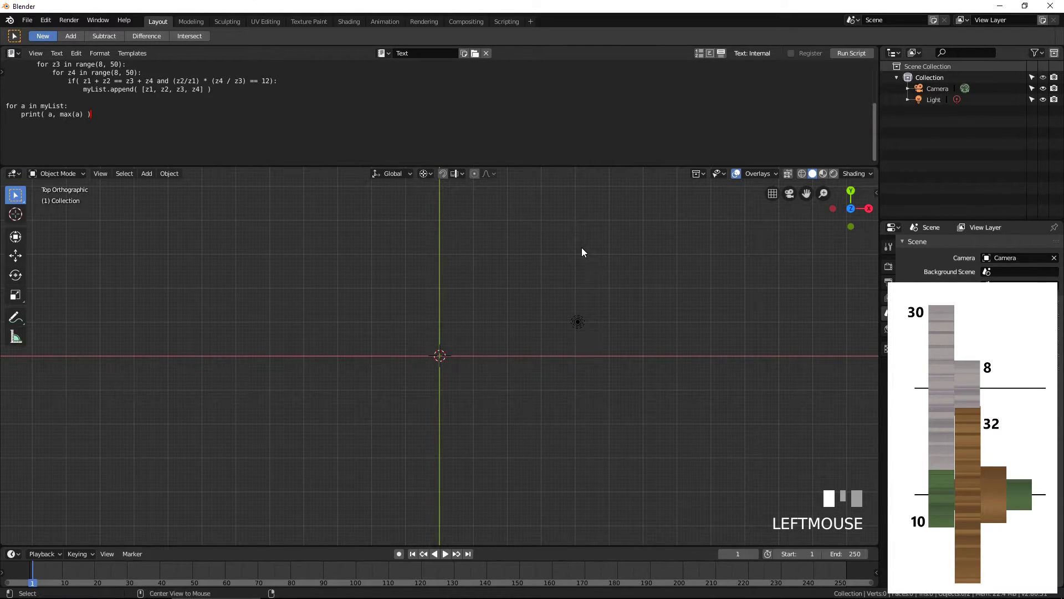
Step: Switch to the Otvinta gear calculator in the browser and calculate a Blender 2.8+ script for gears with 10 and 30 teeth
{"action": "key", "text": "alt+Tab"}
{"action": "key", "text": "alt+Tab"}
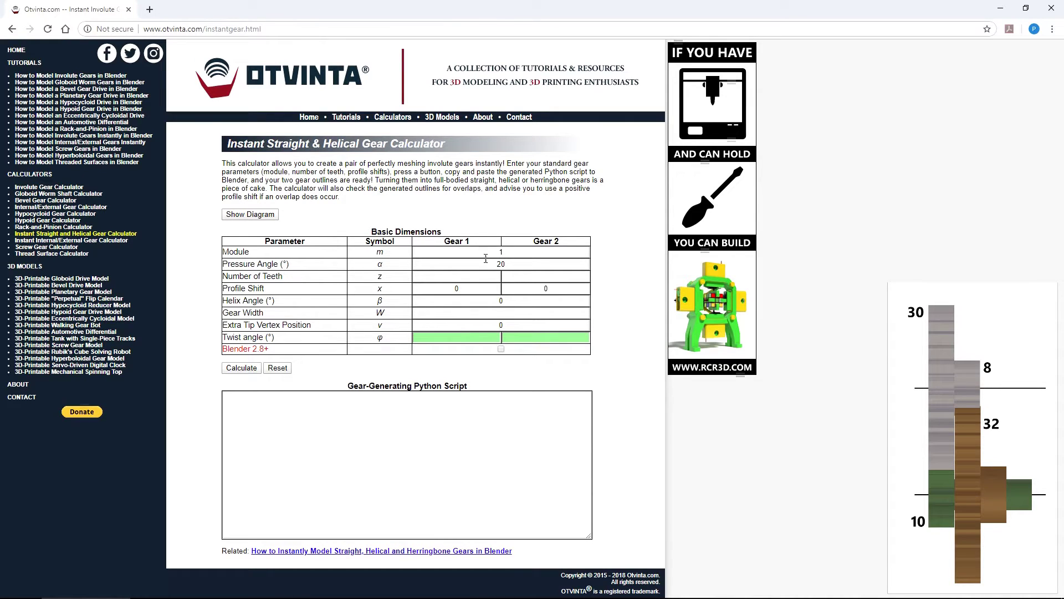
{"action": "left_click", "coordinate": [476, 276]}
{"action": "type", "text": "10"}
{"action": "key", "text": "Tab"}
{"action": "type", "text": "30"}
{"action": "left_click", "coordinate": [501, 348]}
{"action": "left_click", "coordinate": [241, 368]}
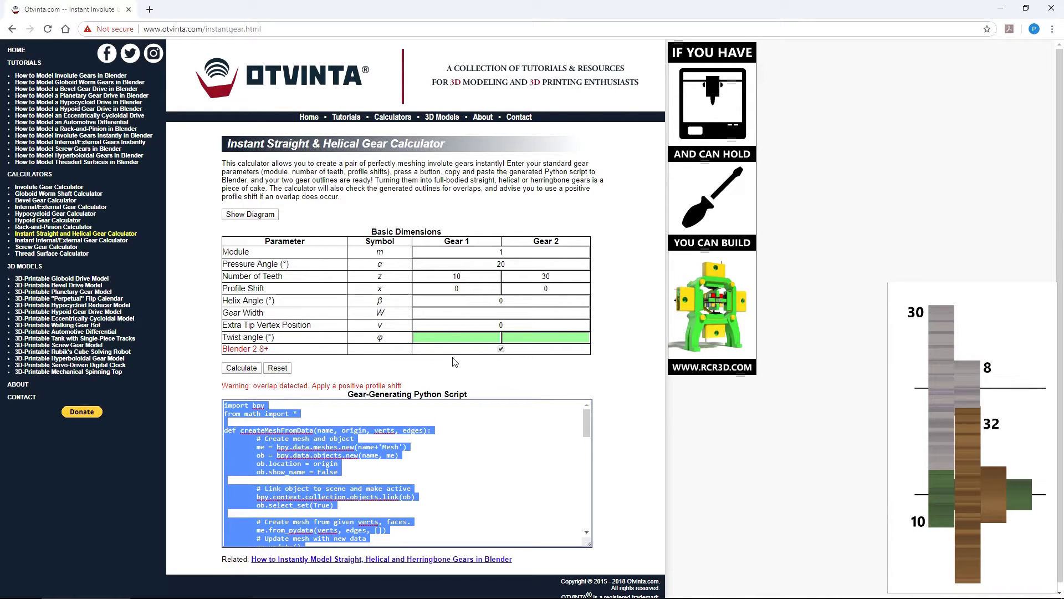
Step: Try a profile shift of 0.5 for Gear 1 and recalculate the gear script
{"action": "left_click", "coordinate": [472, 289]}
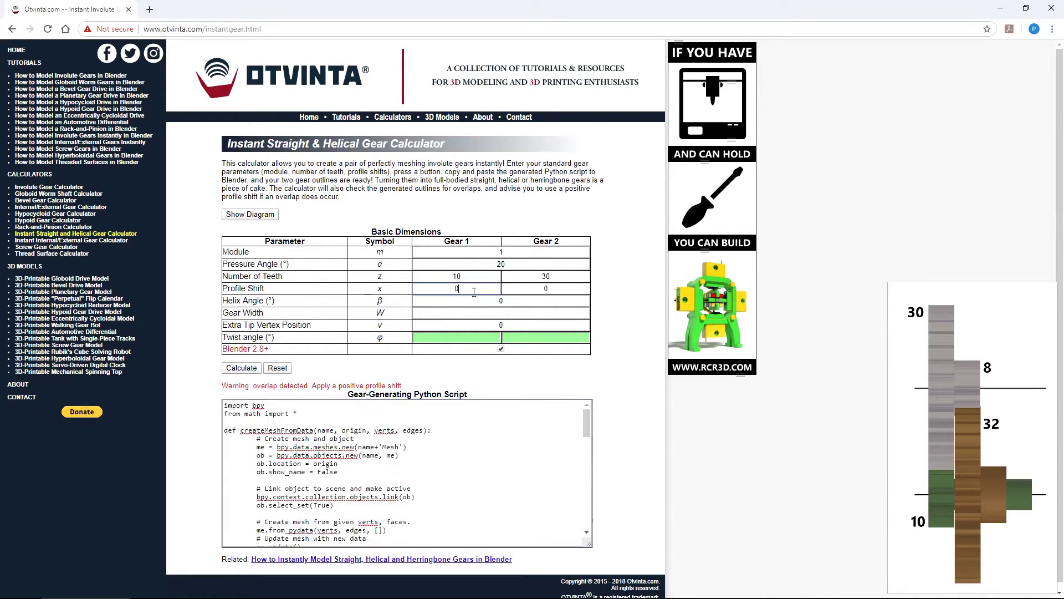
{"action": "type", "text": ".5"}
{"action": "left_click", "coordinate": [241, 368]}
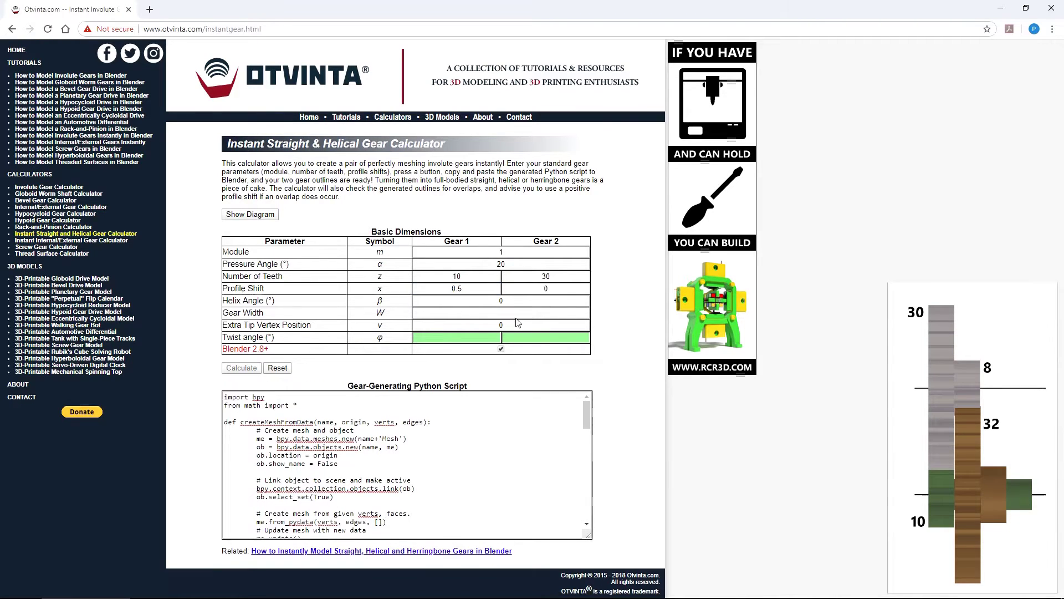
Step: Set Gear 1's profile shift to 0.6 and recalculate the gear script
{"action": "left_click", "coordinate": [485, 290]}
{"action": "key", "text": "BackSpace"}
{"action": "type", "text": "6"}
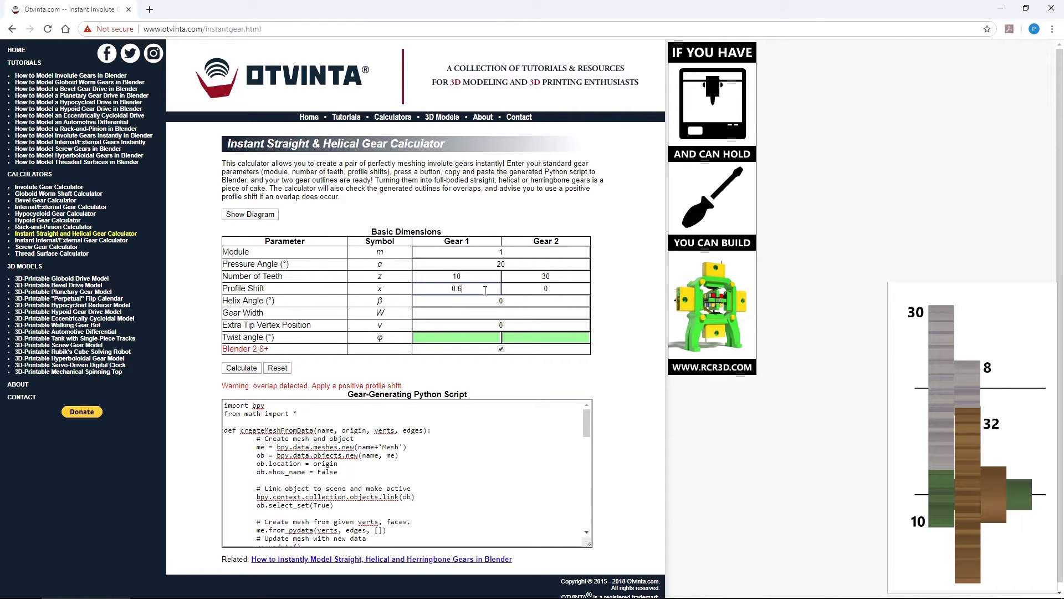
{"action": "left_click", "coordinate": [242, 368]}
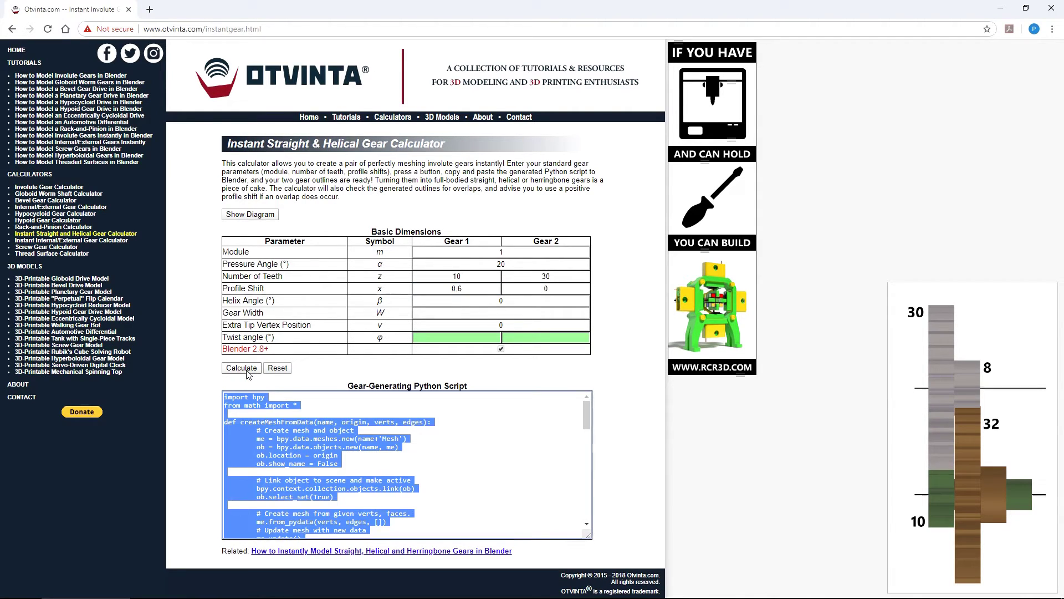
Step: Copy the generated gear script, switch to Blender and replace the whole existing script with it
{"action": "left_click", "coordinate": [353, 408]}
{"action": "key", "text": "alt+Tab"}
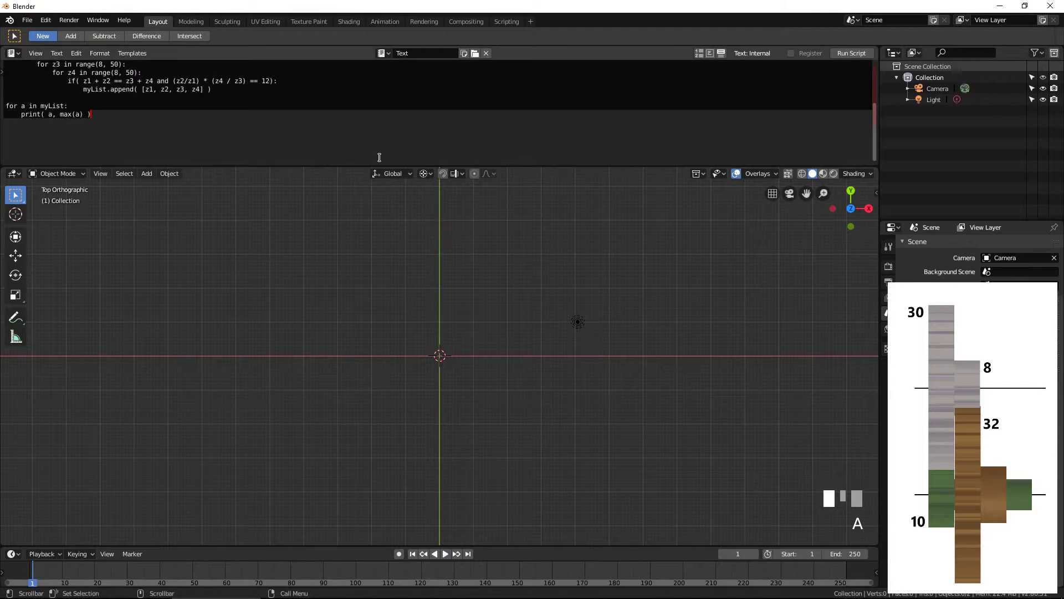
{"action": "key", "text": "ctrl+a"}
{"action": "key", "text": "ctrl+v"}
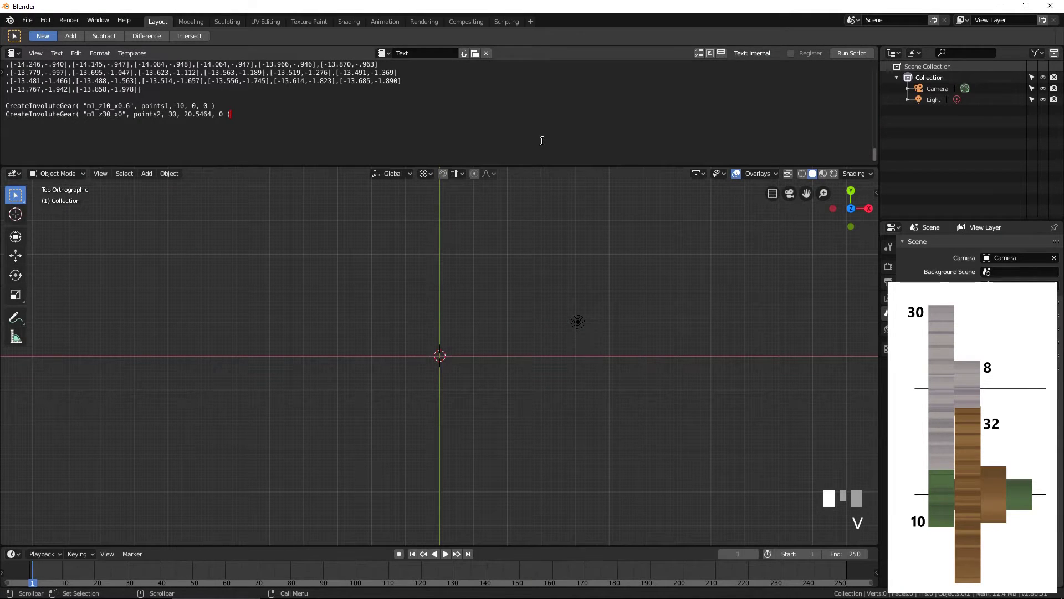
Step: Run the script to create the 10- and 30-tooth gear outlines, and highlight the second gear's offset value in the code
{"action": "left_click", "coordinate": [860, 52]}
{"action": "scroll", "coordinate": [614, 234], "scroll_direction": "down", "scroll_amount": 6}
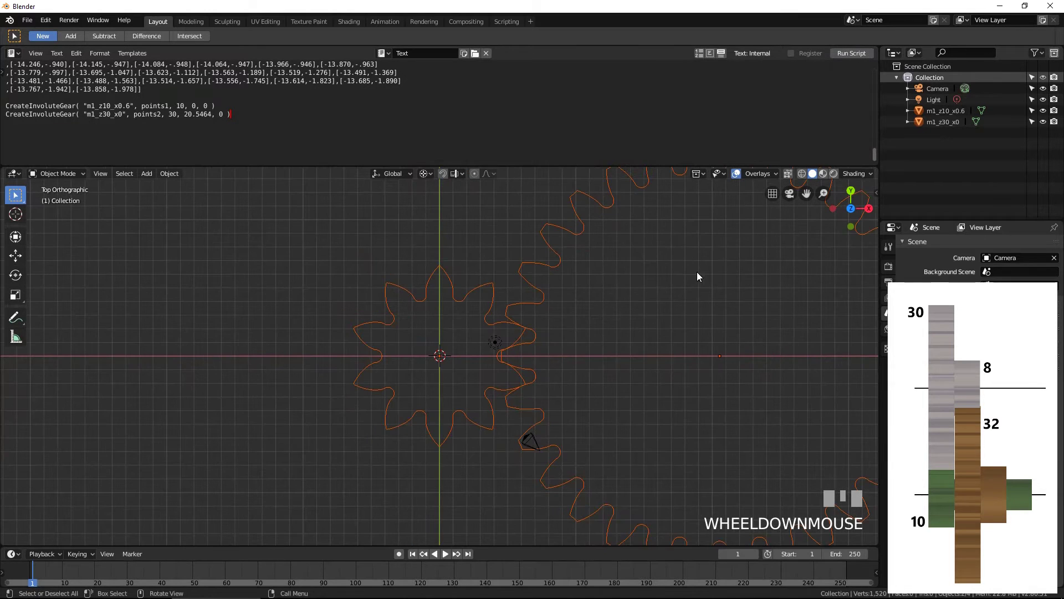
{"action": "middle_click_drag", "start_coordinate": [697, 276], "coordinate": [570, 289], "text": "shift"}
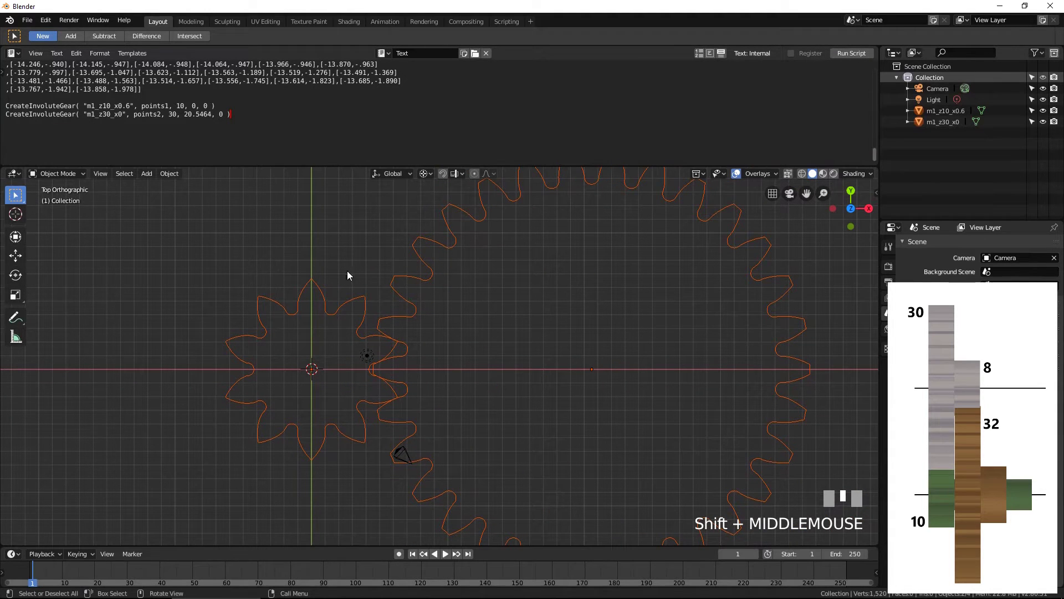
{"action": "left_click_drag", "start_coordinate": [213, 115], "coordinate": [184, 115]}
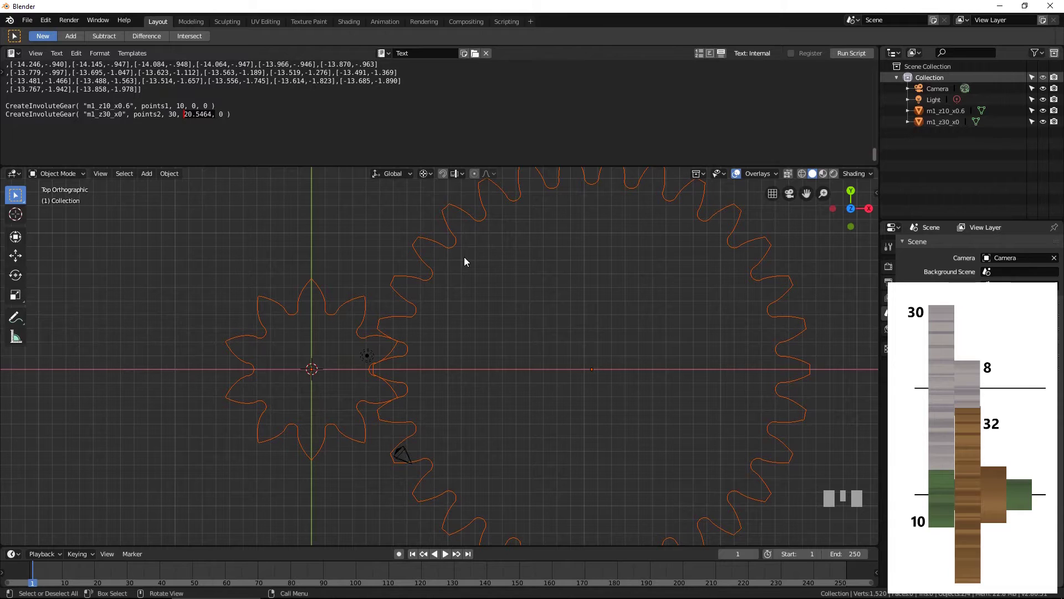
Step: Switch back to the gear calculator, set the tooth counts to 32 and 8, and recalculate
{"action": "key", "text": "alt+Tab"}
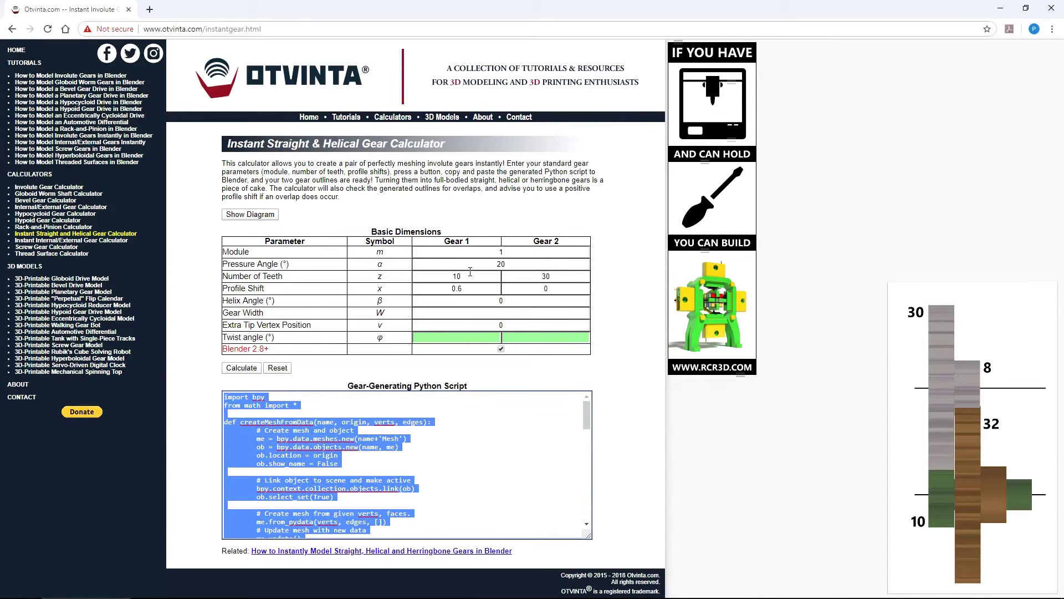
{"action": "double_click", "coordinate": [456, 276]}
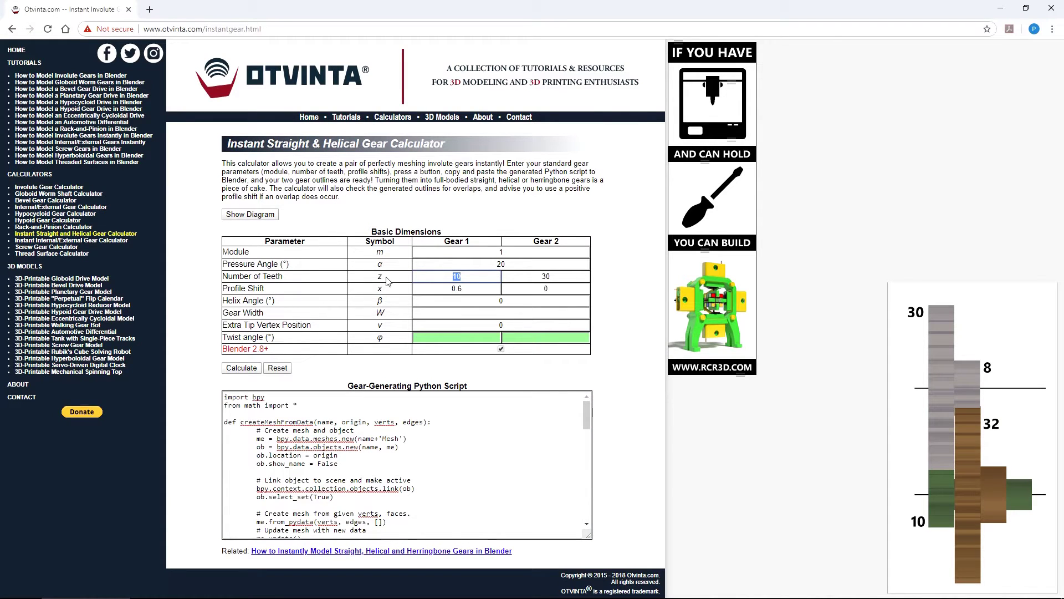
{"action": "key", "text": "Tab"}
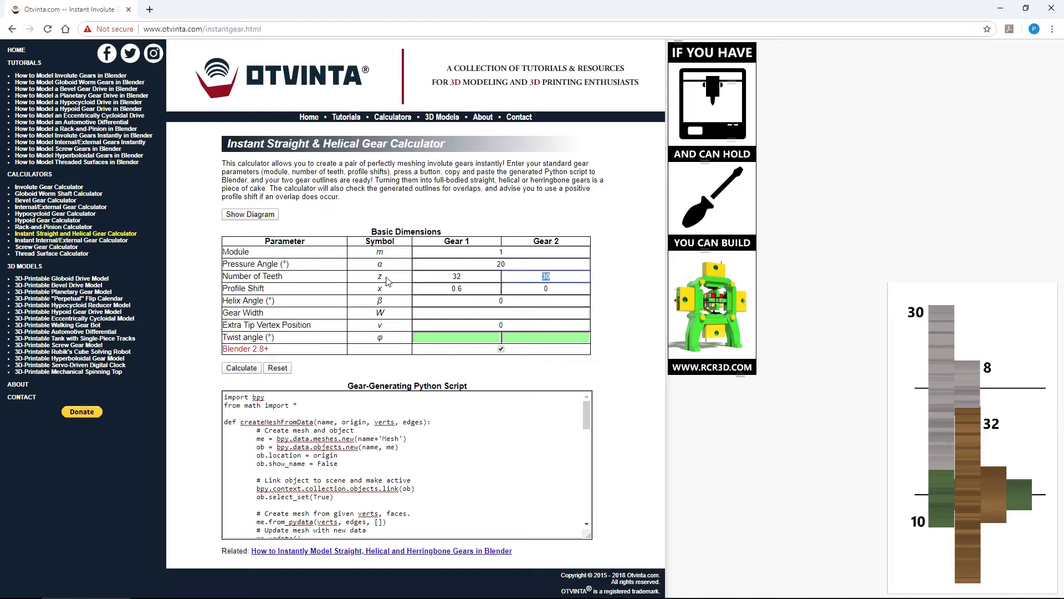
{"action": "type", "text": "8"}
{"action": "left_click", "coordinate": [243, 368]}
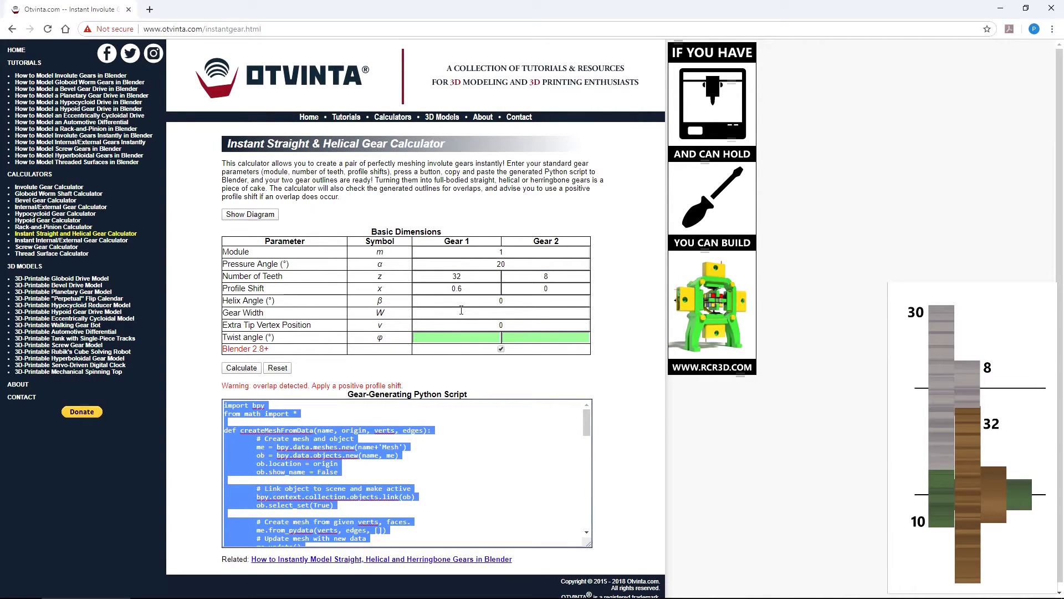
Step: Set the profile shifts to 0.1 for Gear 1 and 0.5 for Gear 2, and recalculate the script
{"action": "left_click", "coordinate": [478, 289]}
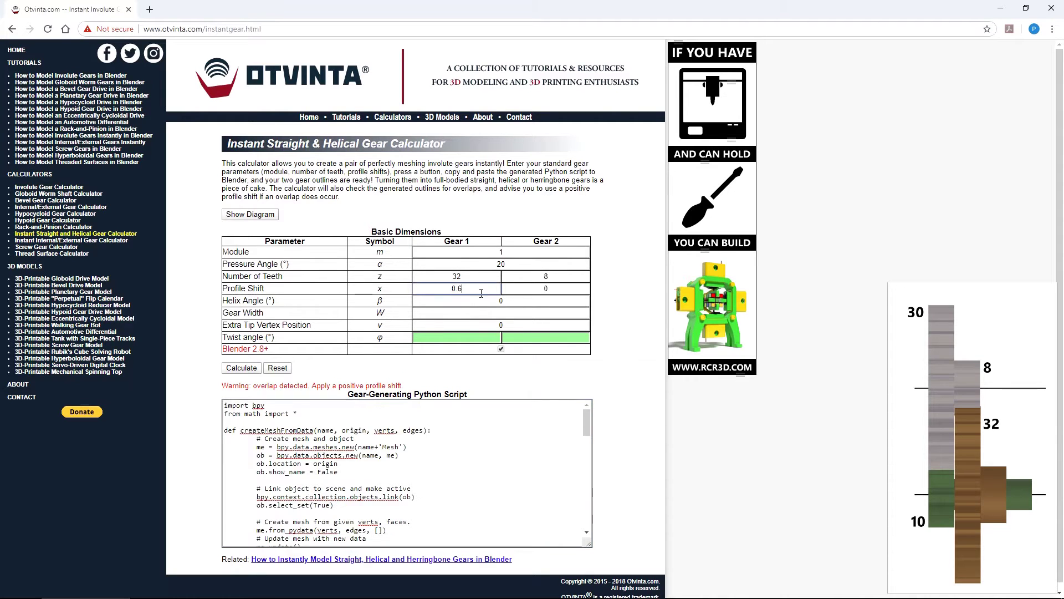
{"action": "key", "text": "BackSpace"}
{"action": "left_click", "coordinate": [562, 288]}
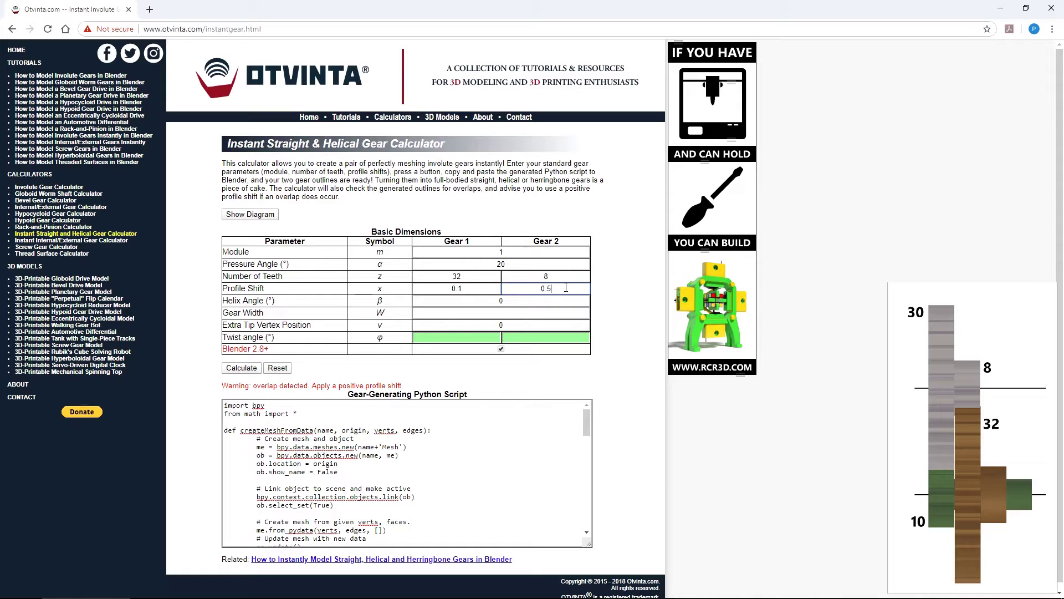
{"action": "left_click", "coordinate": [242, 368]}
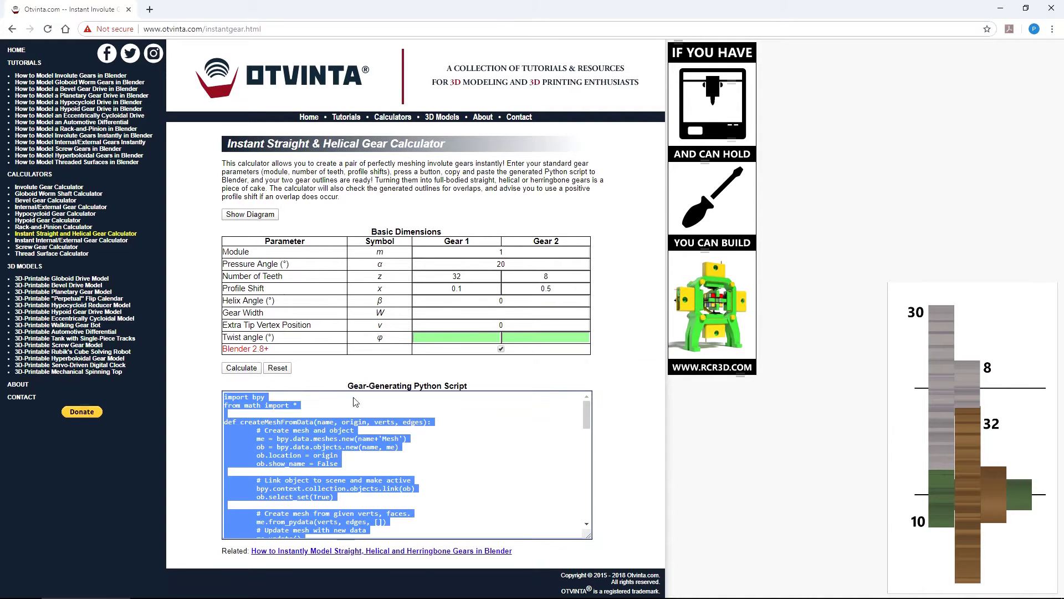
{"action": "left_click_drag", "start_coordinate": [587, 411], "coordinate": [588, 513]}
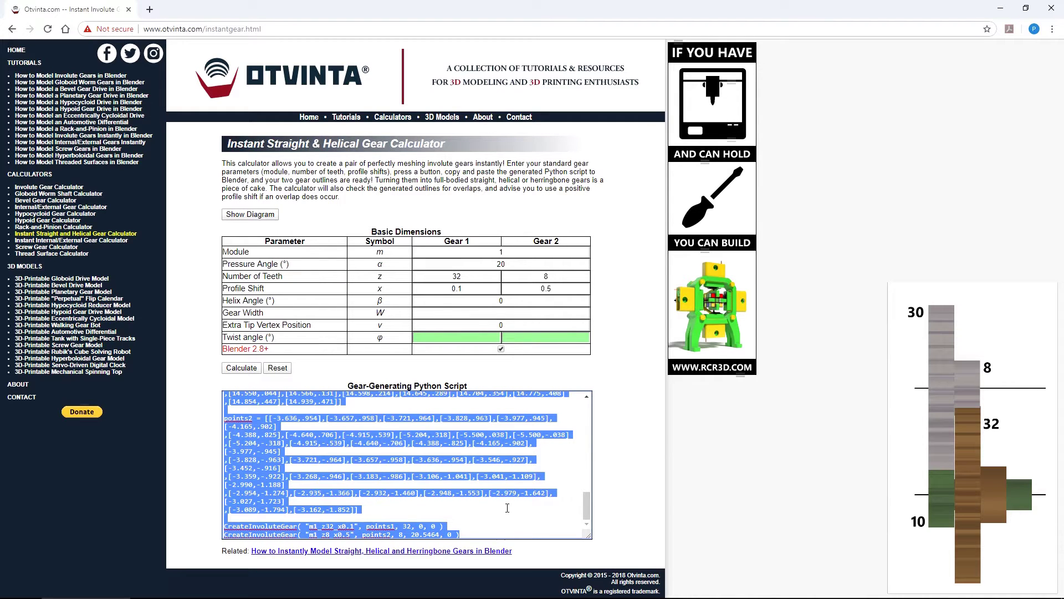
Step: Replace the script in Blender with the newly generated one and run it to create the 32- and 8-tooth gear outlines
{"action": "key", "text": "alt+Tab"}
{"action": "left_click", "coordinate": [386, 105]}
{"action": "key", "text": "ctrl+a"}
{"action": "key", "text": "ctrl+v"}
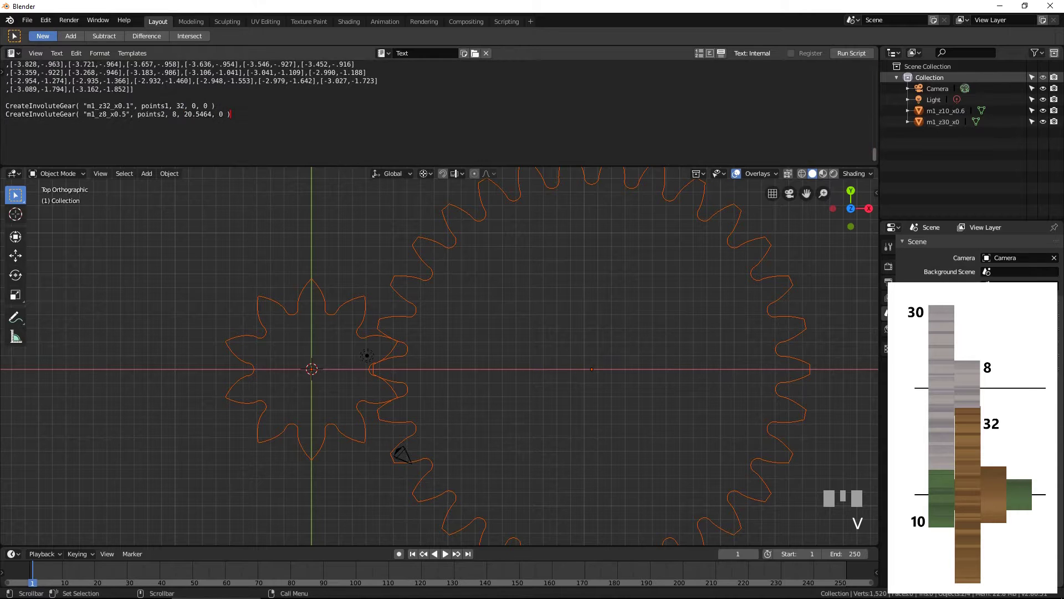
{"action": "left_click", "coordinate": [854, 53]}
{"action": "scroll", "coordinate": [603, 356], "scroll_direction": "down", "scroll_amount": 3}
{"action": "middle_click_drag", "start_coordinate": [603, 356], "coordinate": [634, 348], "text": "shift"}
{"action": "scroll", "coordinate": [444, 327], "scroll_direction": "up", "scroll_amount": 3}
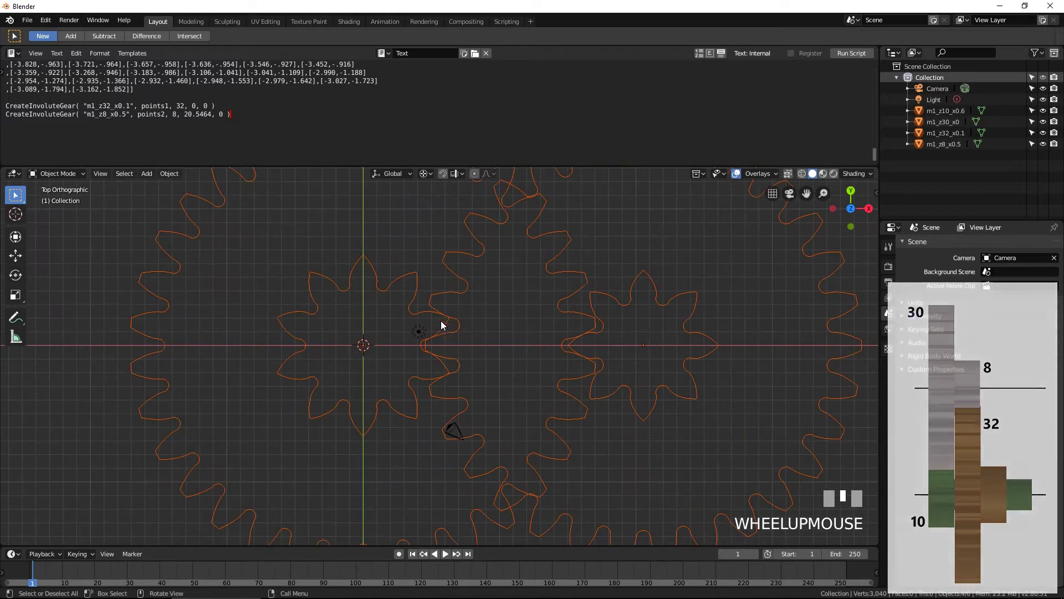
Step: Select the 10-tooth gear outline around the origin and enter Edit Mode on it
{"action": "left_click", "coordinate": [375, 270]}
{"action": "scroll", "coordinate": [386, 278], "scroll_direction": "up", "scroll_amount": 2}
{"action": "scroll", "coordinate": [491, 352], "scroll_direction": "up", "scroll_amount": 3}
{"action": "scroll", "coordinate": [490, 353], "scroll_direction": "down", "scroll_amount": 3}
{"action": "key", "text": "Tab"}
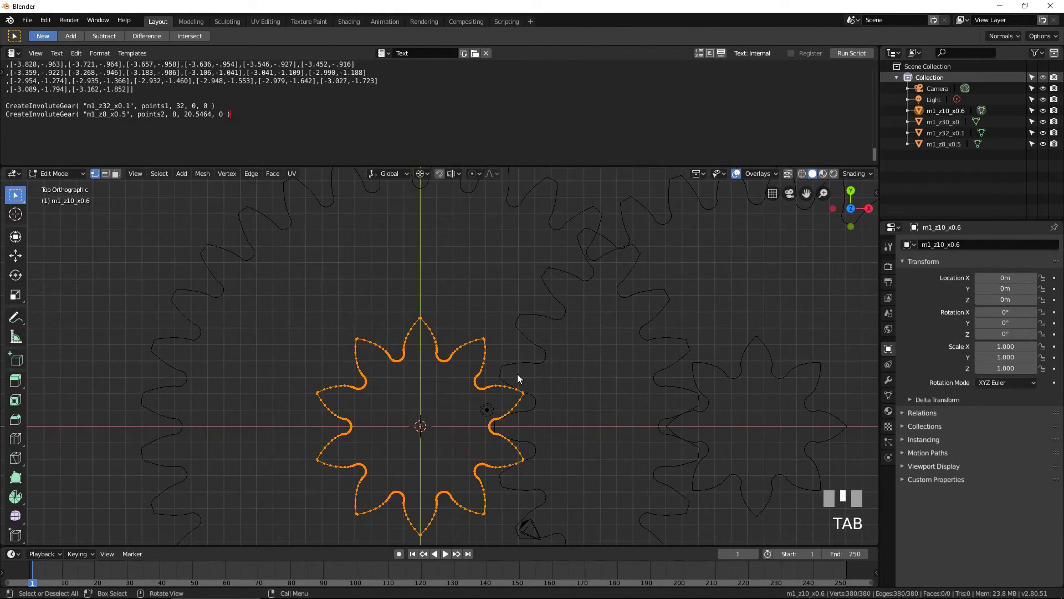
Step: Try extruding the whole gear outline inward and rounding the inner loop with To Sphere at factor 1
{"action": "key", "text": "e"}
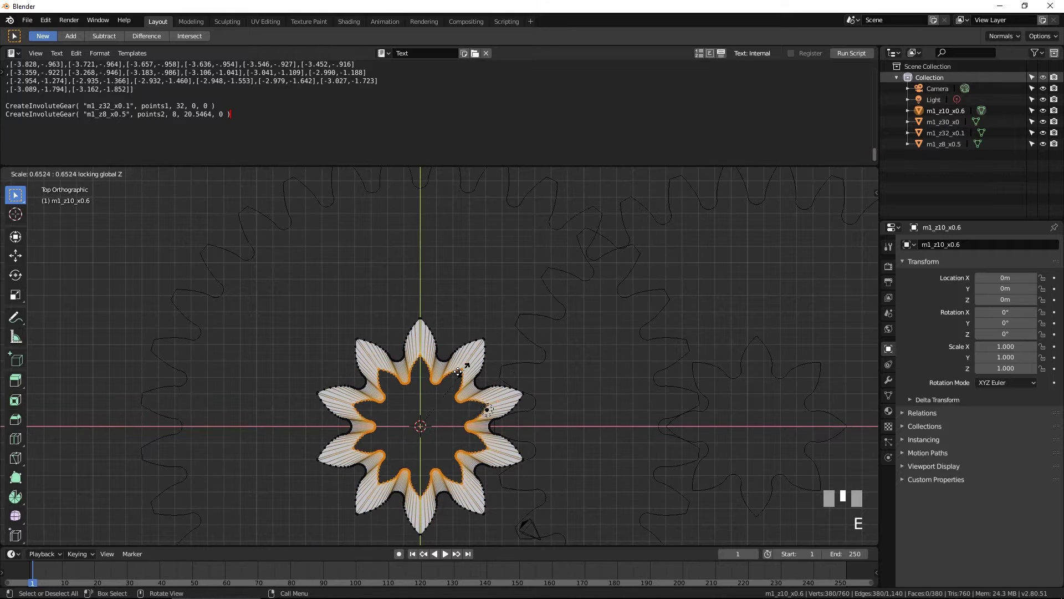
{"action": "left_click", "coordinate": [492, 371]}
{"action": "key", "text": "shift+alt+s"}
{"action": "key", "text": "1"}
{"action": "key", "text": "Return"}
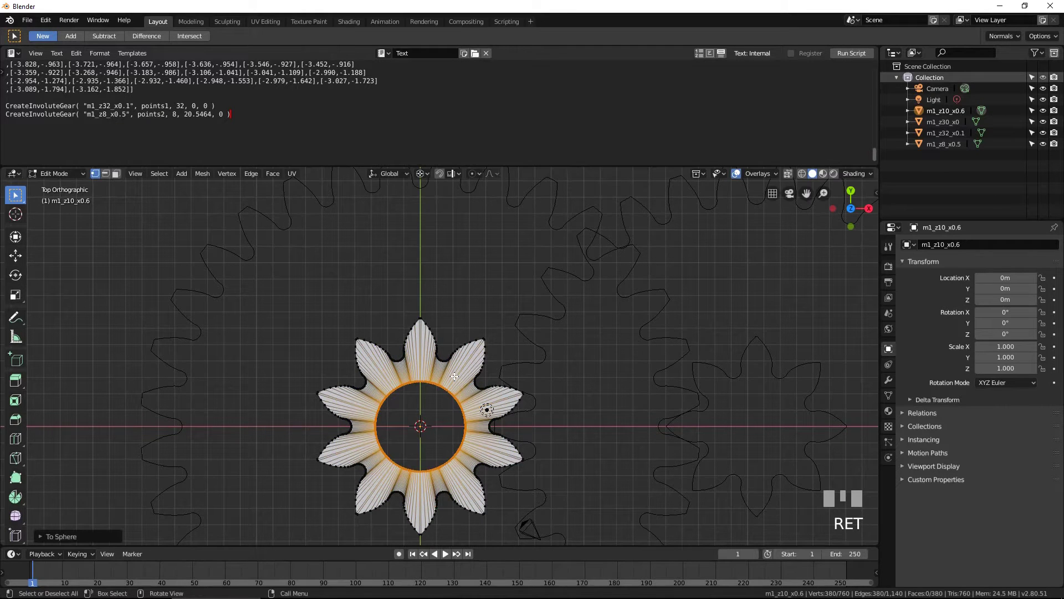
Step: Inspect the faces around the tooth roots up close, and undo the rounding and extrusion back to the bare outline
{"action": "scroll", "coordinate": [487, 409], "scroll_direction": "up", "scroll_amount": 6}
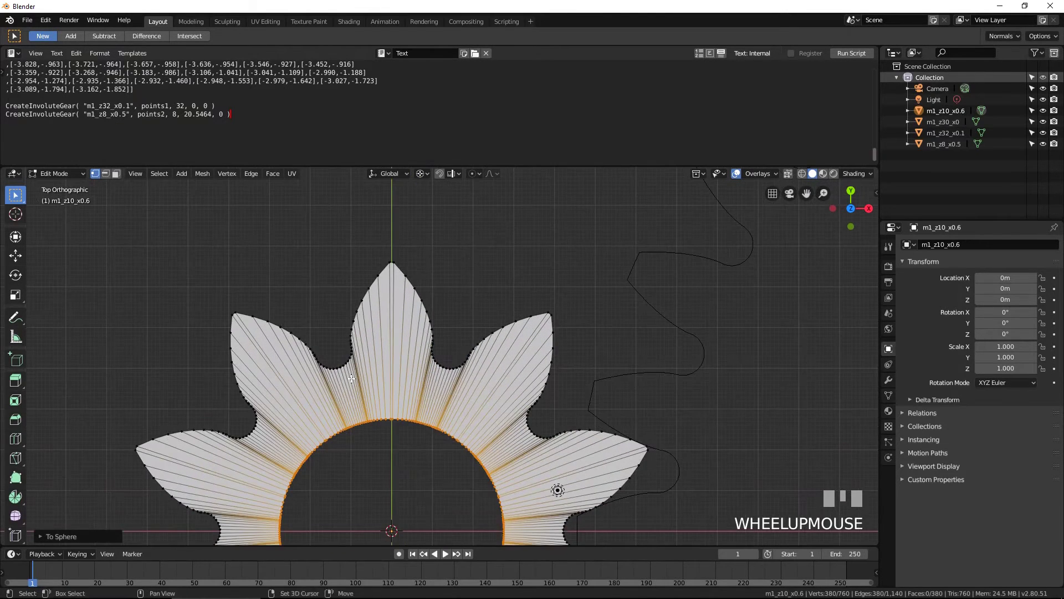
{"action": "scroll", "coordinate": [410, 372], "scroll_direction": "up", "scroll_amount": 2}
{"action": "middle_click_drag", "start_coordinate": [411, 372], "coordinate": [496, 381], "text": "shift"}
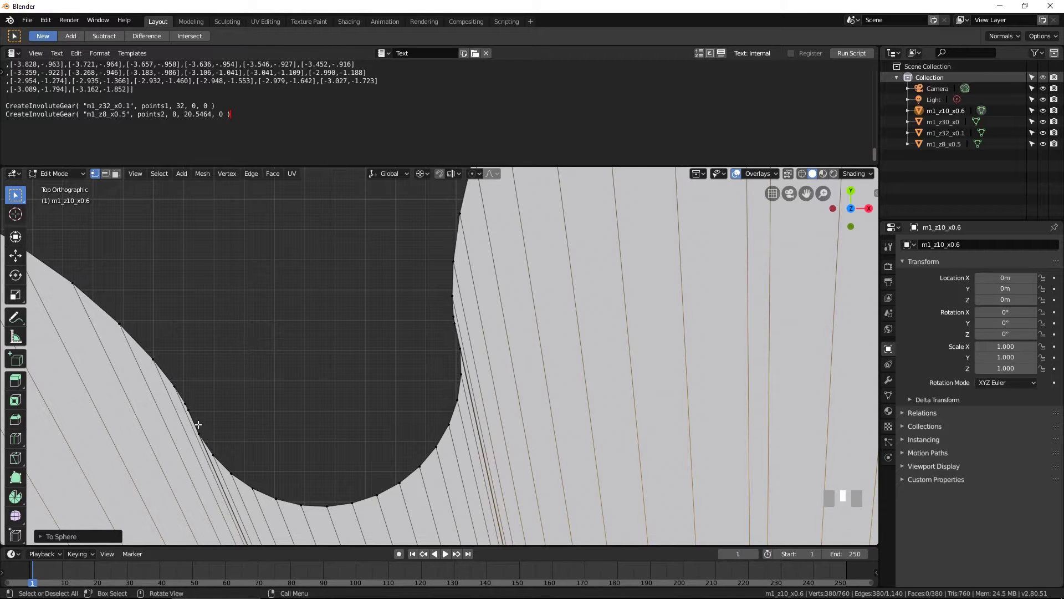
{"action": "scroll", "coordinate": [426, 371], "scroll_direction": "down", "scroll_amount": 5}
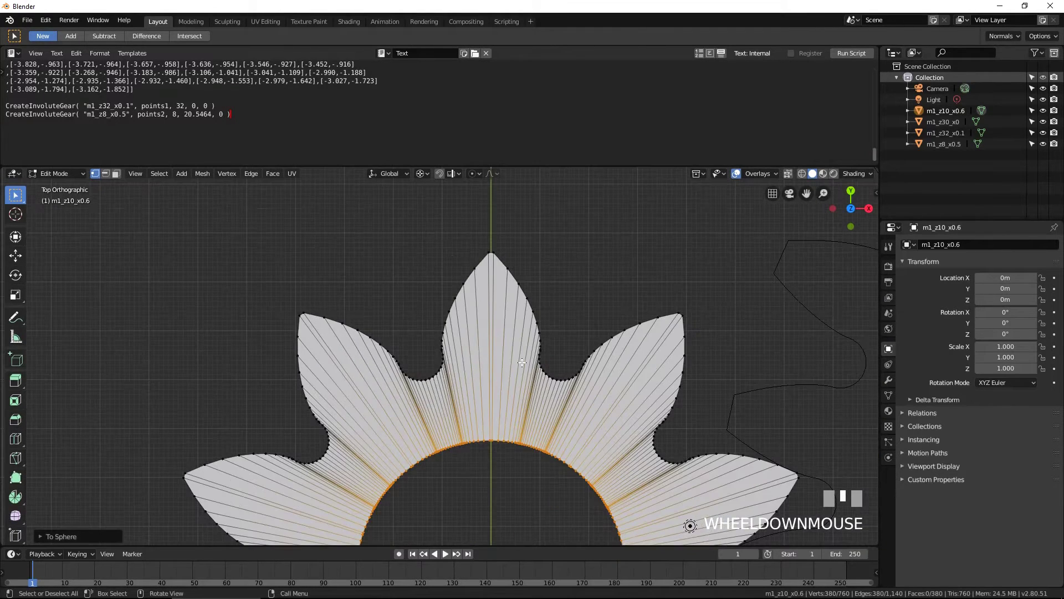
{"action": "key", "text": "ctrl+z"}
{"action": "scroll", "coordinate": [526, 363], "scroll_direction": "down", "scroll_amount": 4}
{"action": "middle_click_drag", "start_coordinate": [525, 361], "coordinate": [487, 350], "text": "shift"}
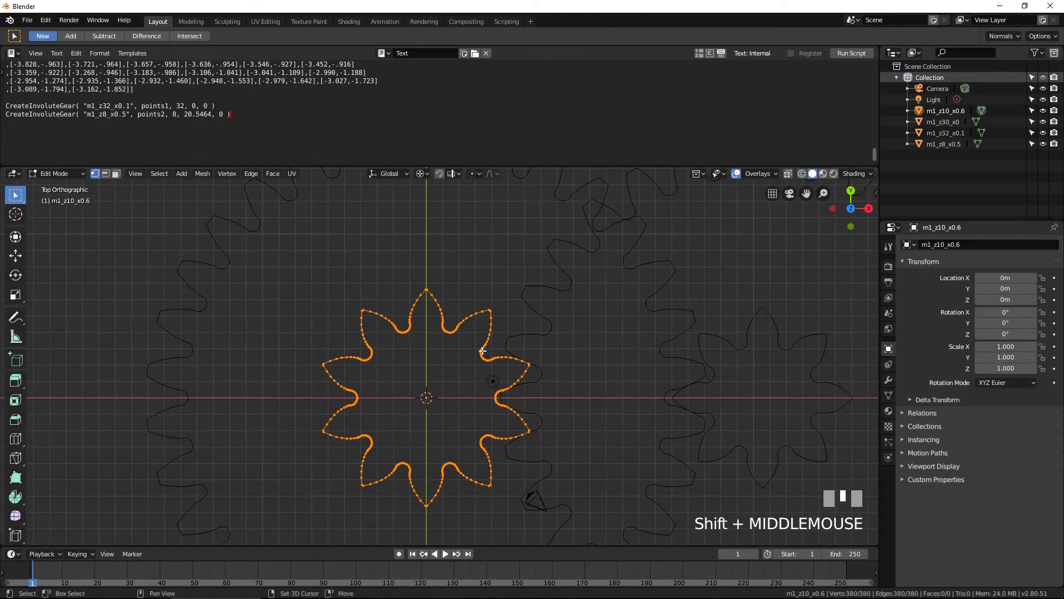
Step: Select the two tip vertices of the gear's uppermost tooth and grow the selection down both flanks into the tooth roots
{"action": "scroll", "coordinate": [483, 341], "scroll_direction": "up", "scroll_amount": 3}
{"action": "scroll", "coordinate": [482, 340], "scroll_direction": "up", "scroll_amount": 1}
{"action": "left_click", "coordinate": [406, 192]}
{"action": "left_click", "coordinate": [408, 191], "text": "shift"}
{"action": "middle_click_drag", "start_coordinate": [543, 233], "coordinate": [573, 314], "text": "shift"}
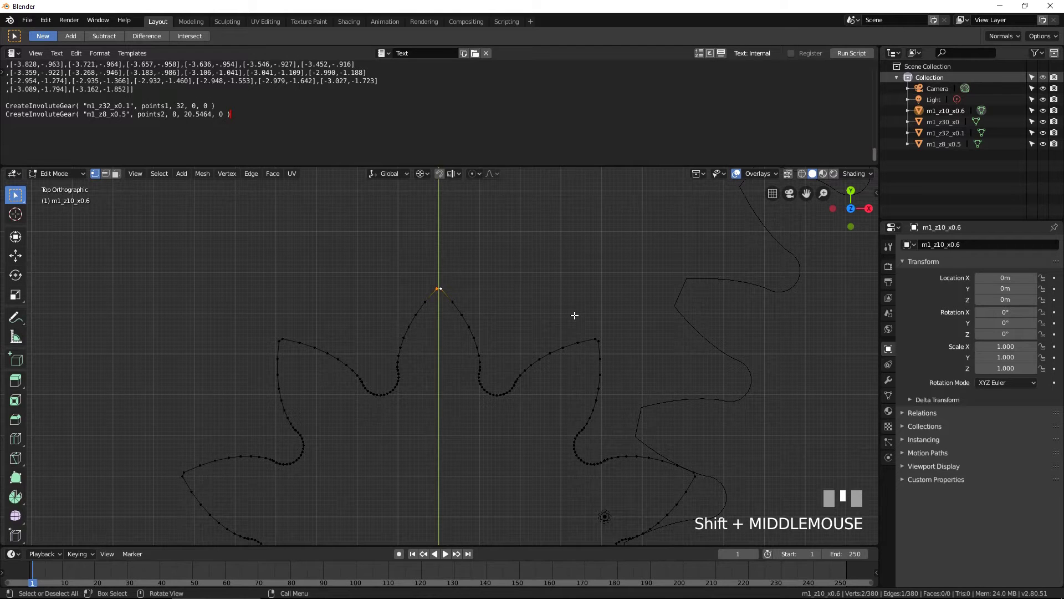
{"action": "key", "text": "ctrl+KP_Add"}
{"action": "key", "text": "ctrl+KP_Add"}
{"action": "key", "text": "ctrl+KP_Add"}
{"action": "key", "text": "ctrl+KP_Add"}
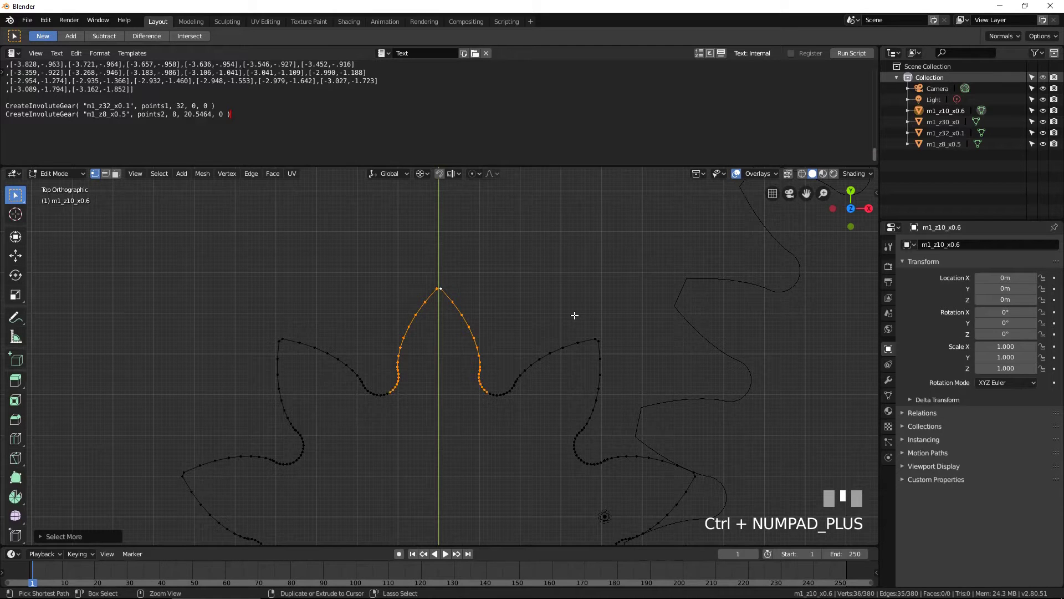
Step: Grow the selection to the root midpoints beside the uppermost tooth, invert it and delete all other vertices of the gear outline
{"action": "key", "text": "ctrl+KP_Add"}
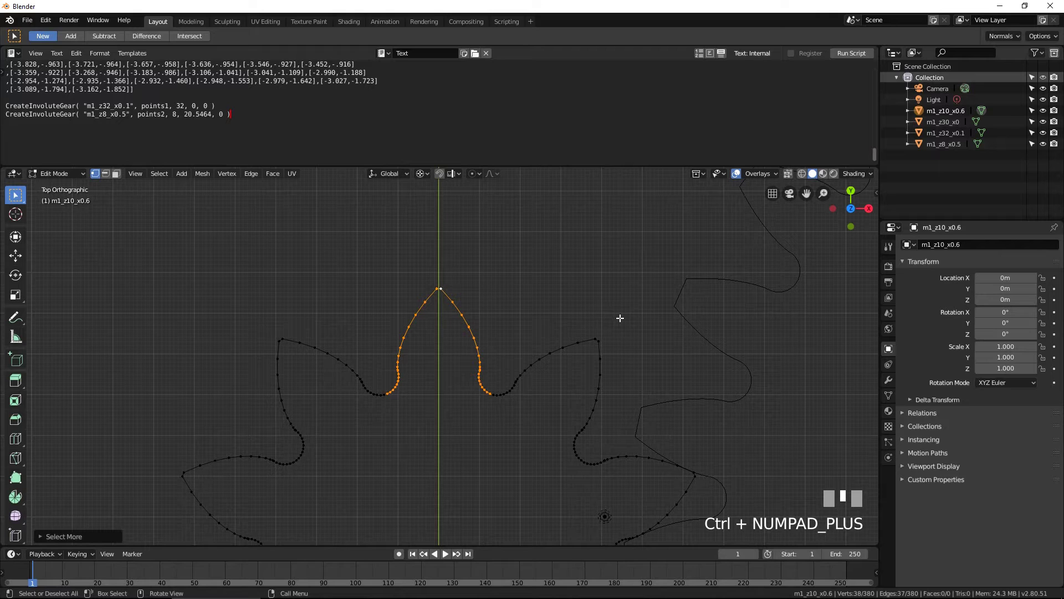
{"action": "key", "text": "ctrl+i"}
{"action": "key", "text": "x"}
{"action": "left_click", "coordinate": [588, 317]}
Step: Select the two end vertices at the foot of the remaining tooth outline and snap the 3D cursor midway between them
{"action": "scroll", "coordinate": [543, 345], "scroll_direction": "up", "scroll_amount": 1}
{"action": "middle_click_drag", "start_coordinate": [508, 385], "coordinate": [534, 330], "text": "shift"}
{"action": "scroll", "coordinate": [535, 342], "scroll_direction": "up", "scroll_amount": 2}
{"action": "left_click", "coordinate": [331, 374]}
{"action": "left_click", "coordinate": [573, 367], "text": "shift"}
{"action": "key", "text": "shift+s"}
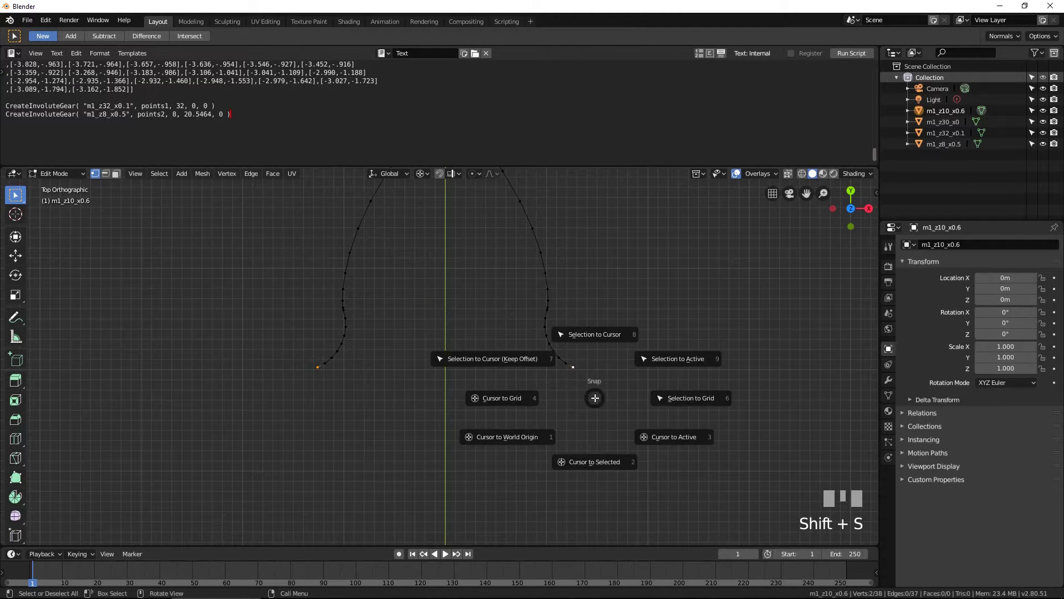
{"action": "left_click", "coordinate": [586, 461]}
Step: Add a 76-vertex circle at the 3D cursor and scale it to about 0.77 so it fits between the tooth flanks
{"action": "scroll", "coordinate": [618, 330], "scroll_direction": "down", "scroll_amount": 1}
{"action": "middle_click_drag", "start_coordinate": [618, 331], "coordinate": [616, 378], "text": "shift"}
{"action": "key", "text": "shift+a"}
{"action": "left_click", "coordinate": [617, 380]}
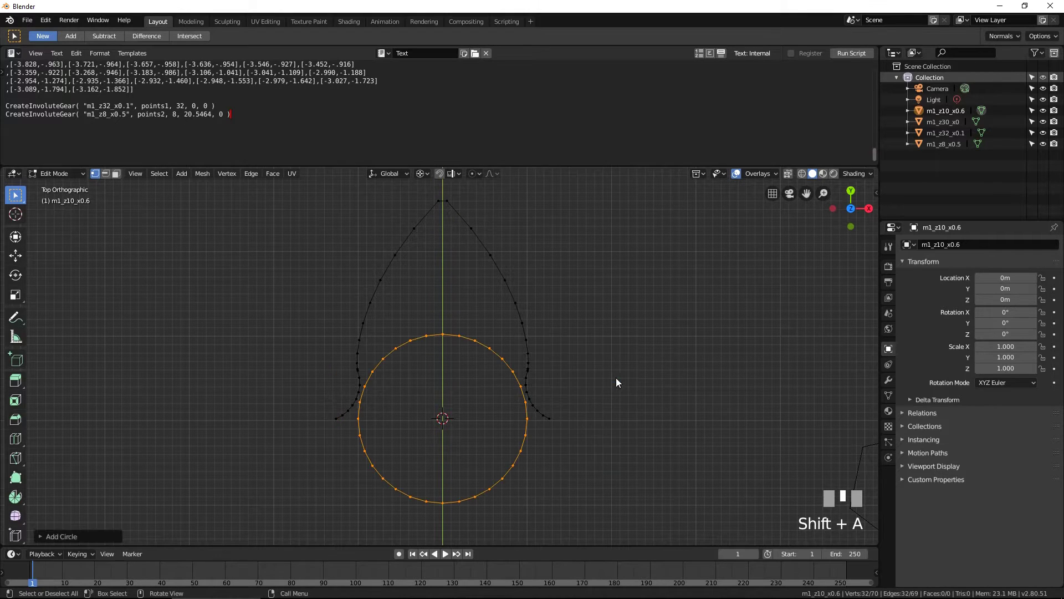
{"action": "left_click", "coordinate": [82, 537]}
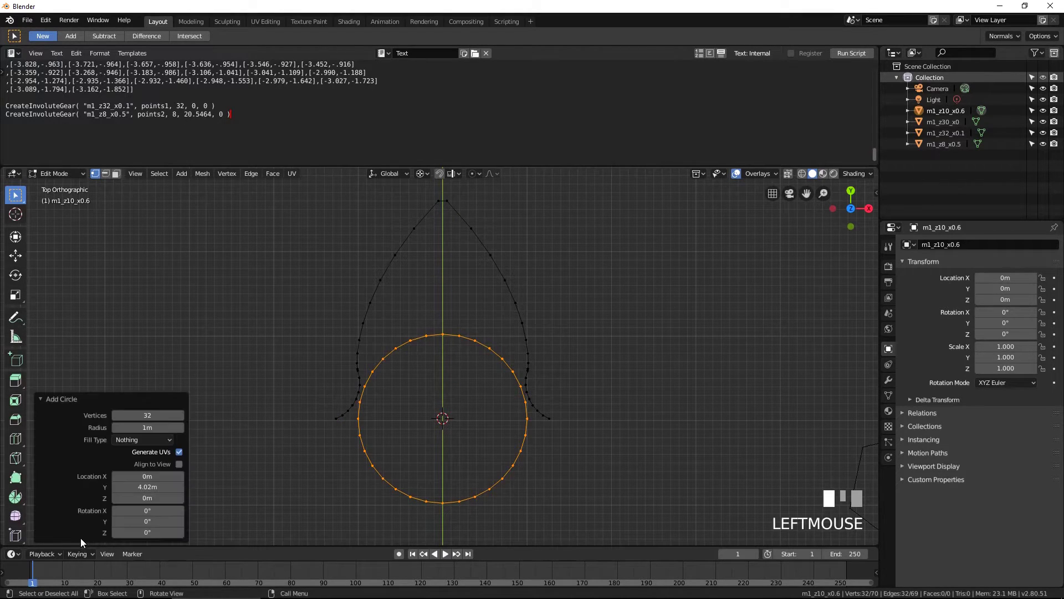
{"action": "left_click", "coordinate": [149, 415]}
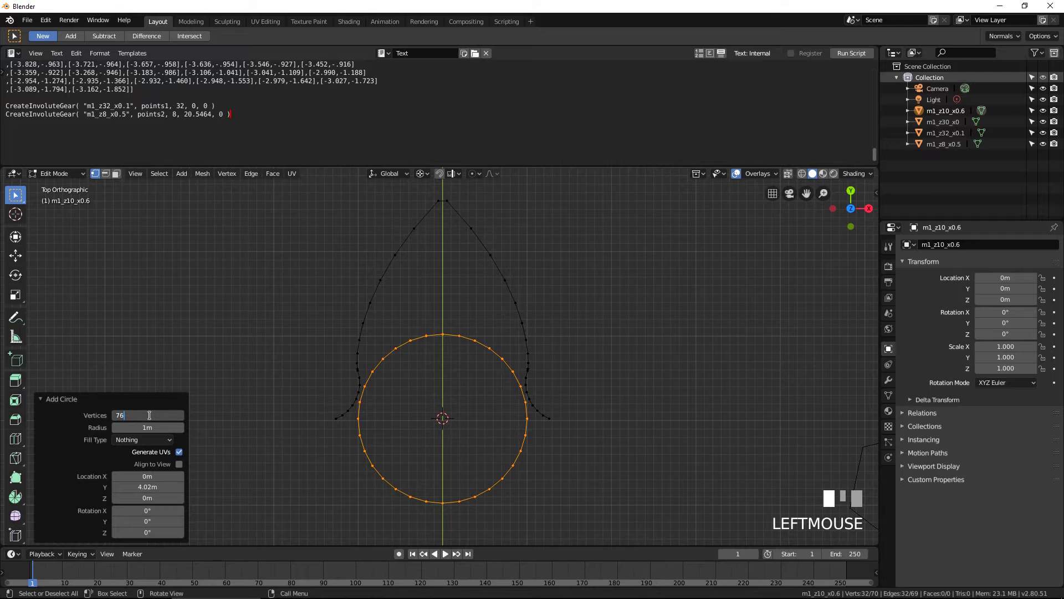
{"action": "type", "text": "76"}
{"action": "key", "text": "Return"}
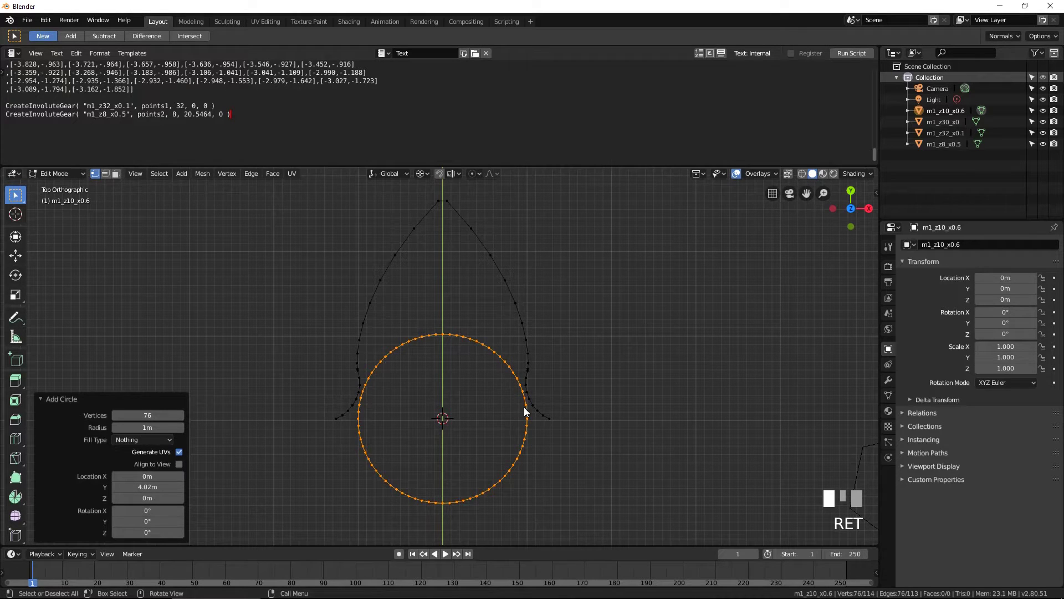
{"action": "key", "text": "s"}
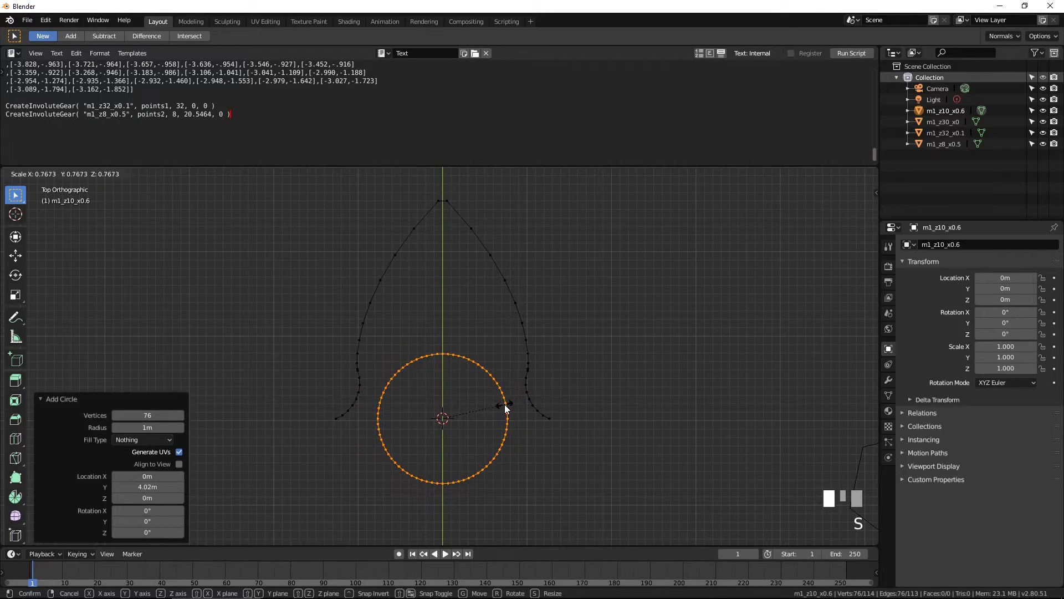
{"action": "left_click", "coordinate": [505, 406]}
Step: Delete the vertices of the circle's lower half, keeping the upper arc inside the tooth
{"action": "key", "text": "alt+a"}
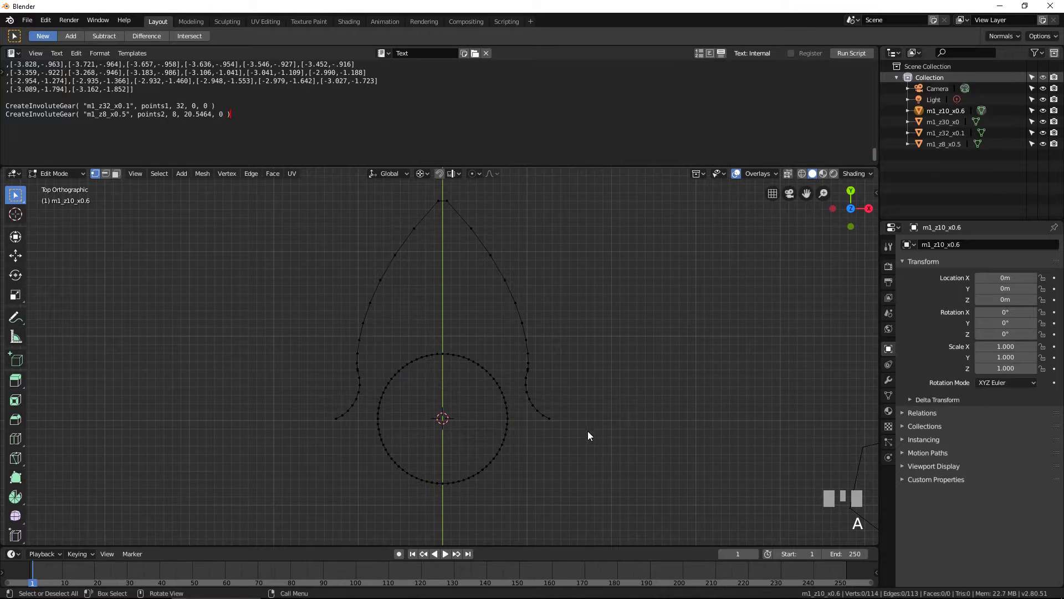
{"action": "key", "text": "b"}
{"action": "left_click_drag", "start_coordinate": [643, 531], "coordinate": [270, 421]}
{"action": "scroll", "coordinate": [643, 395], "scroll_direction": "up", "scroll_amount": 2}
{"action": "key", "text": "x"}
{"action": "left_click", "coordinate": [655, 366]}
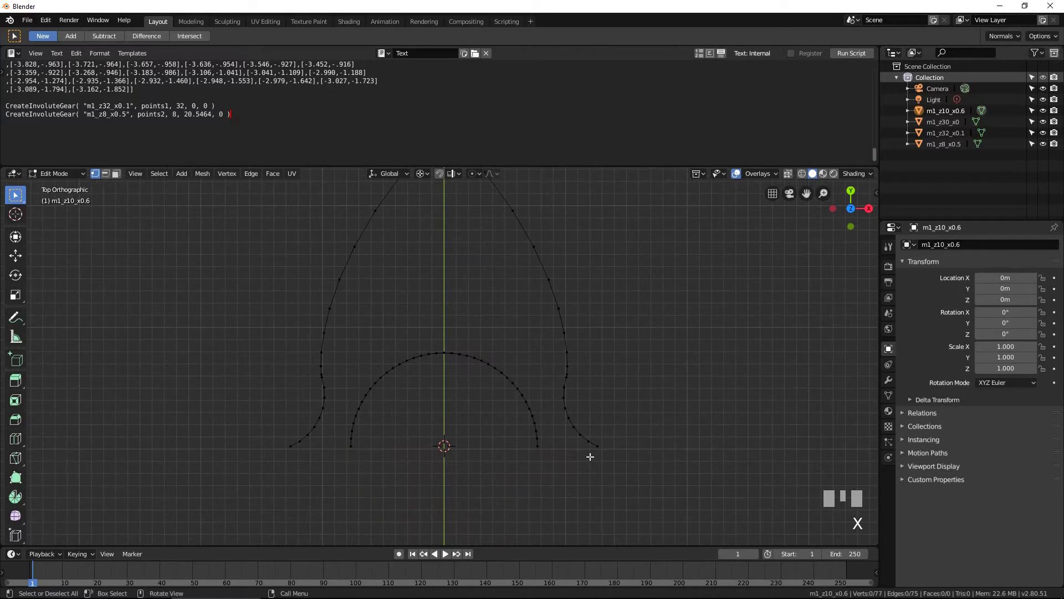
Step: Delete the lowest vertex at the right end of the arc
{"action": "left_click_drag", "start_coordinate": [637, 388], "coordinate": [738, 307]}
{"action": "left_click", "coordinate": [539, 445]}
{"action": "key", "text": "x"}
{"action": "left_click", "coordinate": [643, 308]}
Step: Select the whole tooth outline and the arc and fill the area between them with Bridge Edge Loops
{"action": "scroll", "coordinate": [633, 326], "scroll_direction": "down", "scroll_amount": 1}
{"action": "middle_click_drag", "start_coordinate": [633, 326], "coordinate": [644, 342], "text": "shift"}
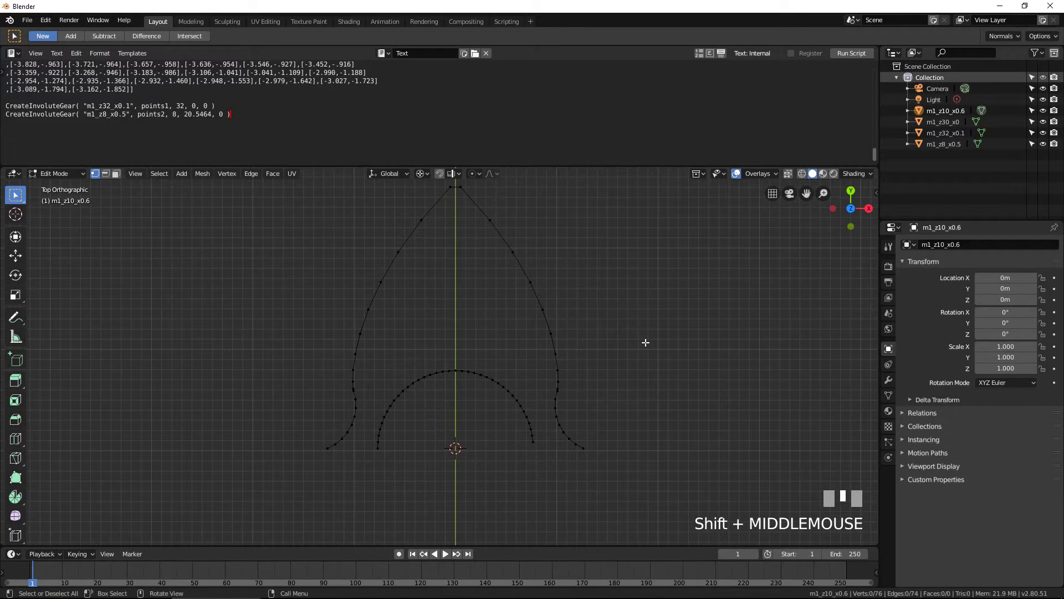
{"action": "key", "text": "a"}
{"action": "scroll", "coordinate": [645, 343], "scroll_direction": "down", "scroll_amount": 1}
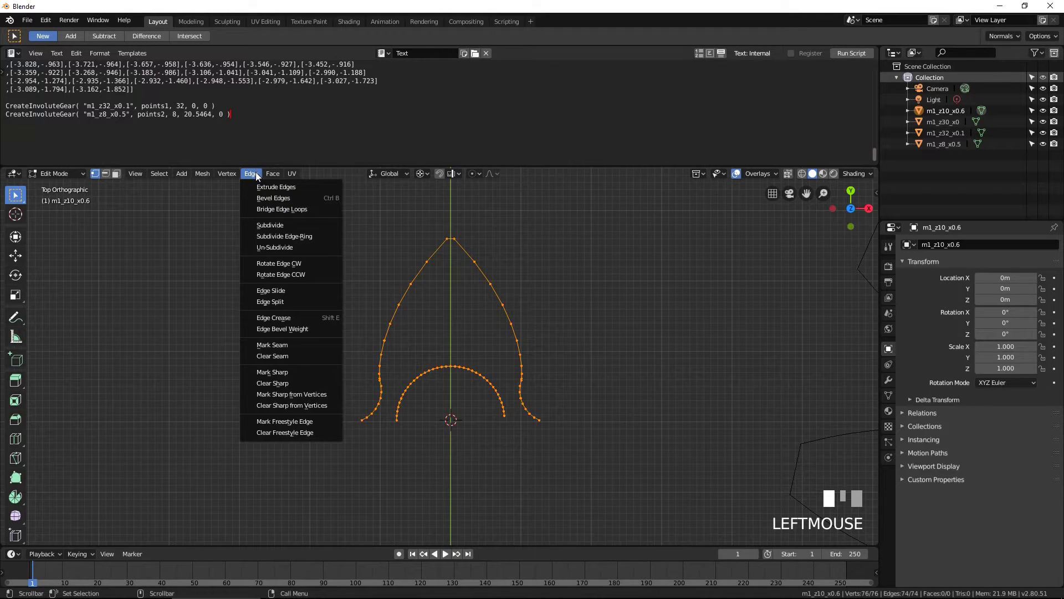
{"action": "left_click", "coordinate": [280, 209]}
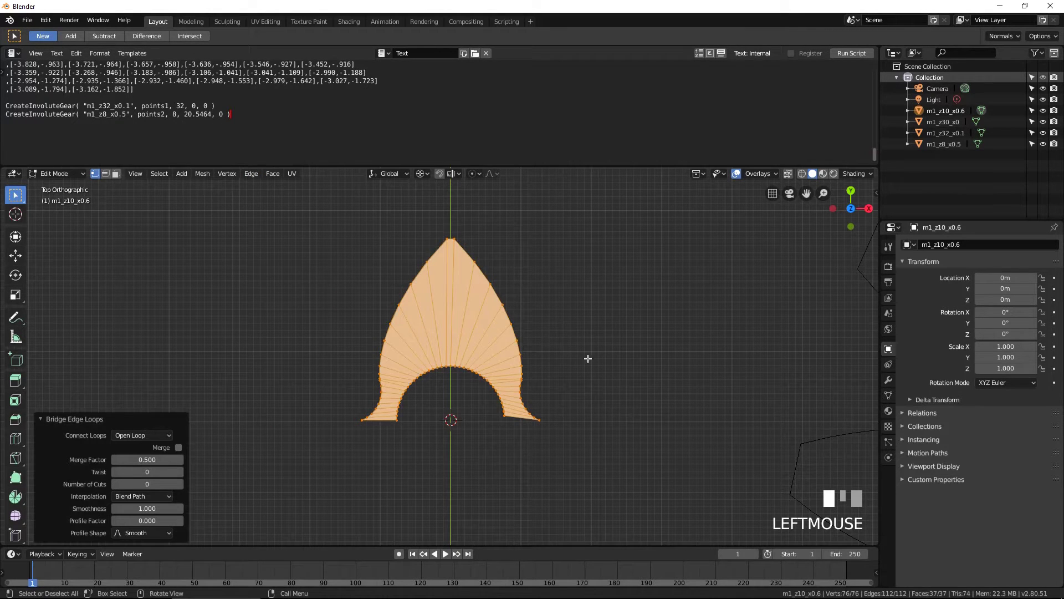
Step: Return the 3D cursor to the world origin and duplicate the tooth, rotating the copy 36° about the Z axis
{"action": "middle_click_drag", "start_coordinate": [585, 361], "coordinate": [588, 283], "text": "shift"}
{"action": "scroll", "coordinate": [588, 291], "scroll_direction": "down", "scroll_amount": 10}
{"action": "scroll", "coordinate": [555, 322], "scroll_direction": "up", "scroll_amount": 6}
{"action": "middle_click_drag", "start_coordinate": [620, 340], "coordinate": [552, 335], "text": "shift"}
{"action": "scroll", "coordinate": [552, 335], "scroll_direction": "up", "scroll_amount": 2}
{"action": "scroll", "coordinate": [549, 337], "scroll_direction": "down", "scroll_amount": 2}
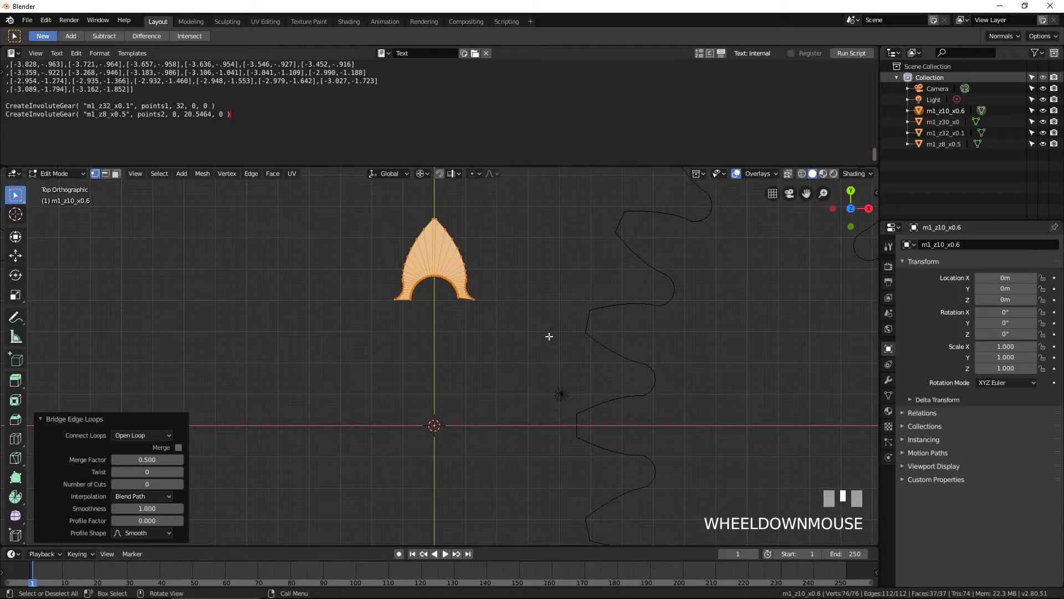
{"action": "key", "text": "shift+d"}
{"action": "key", "text": "r"}
{"action": "type", "text": "z36"}
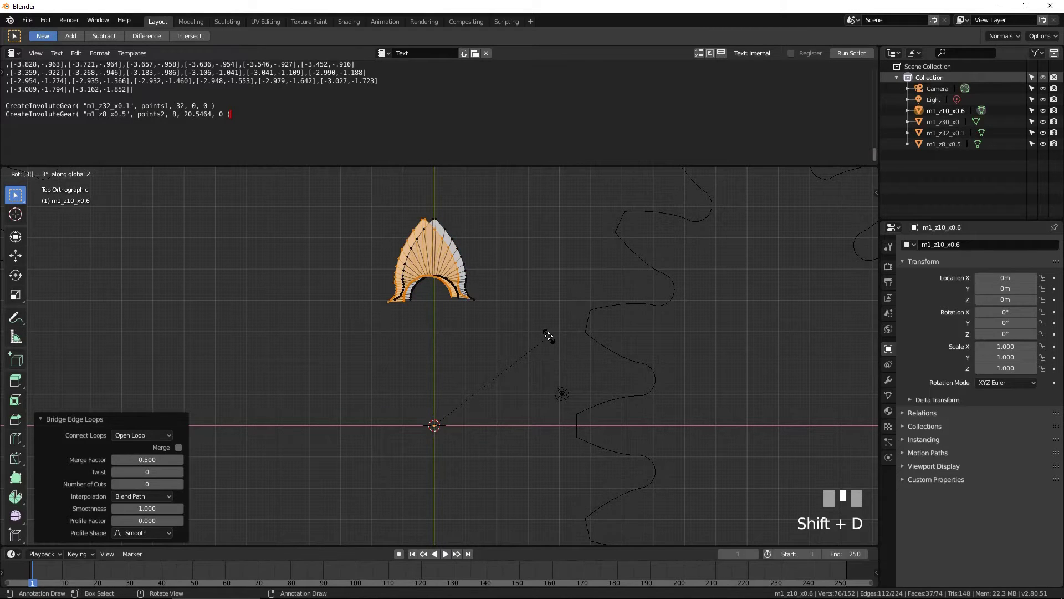
{"action": "key", "text": "Return"}
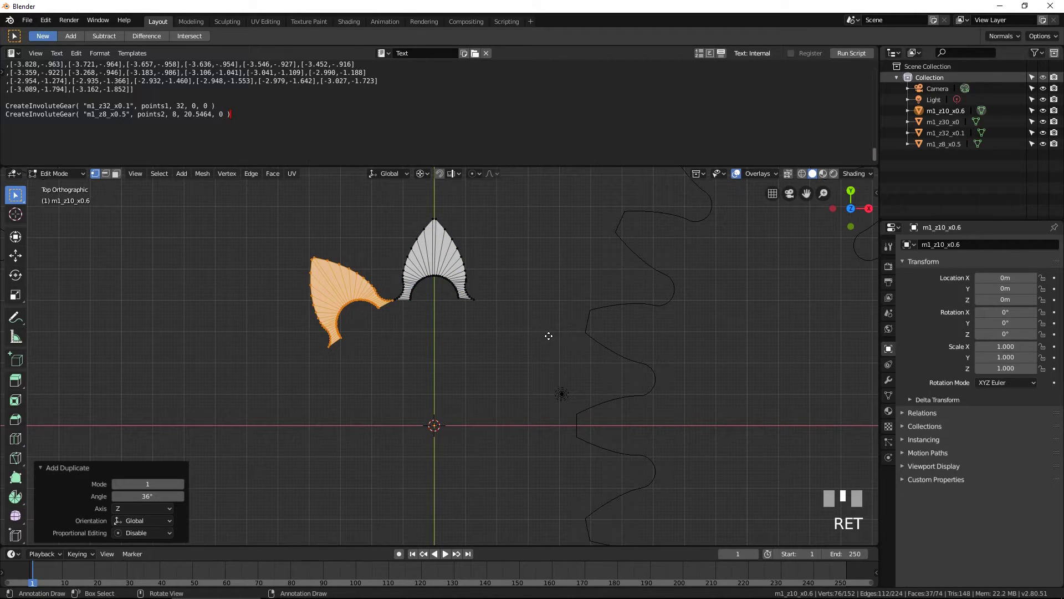
Step: Fill a face between the four end vertices of the two neighbouring tooth feet to connect the teeth
{"action": "scroll", "coordinate": [370, 295], "scroll_direction": "up", "scroll_amount": 1}
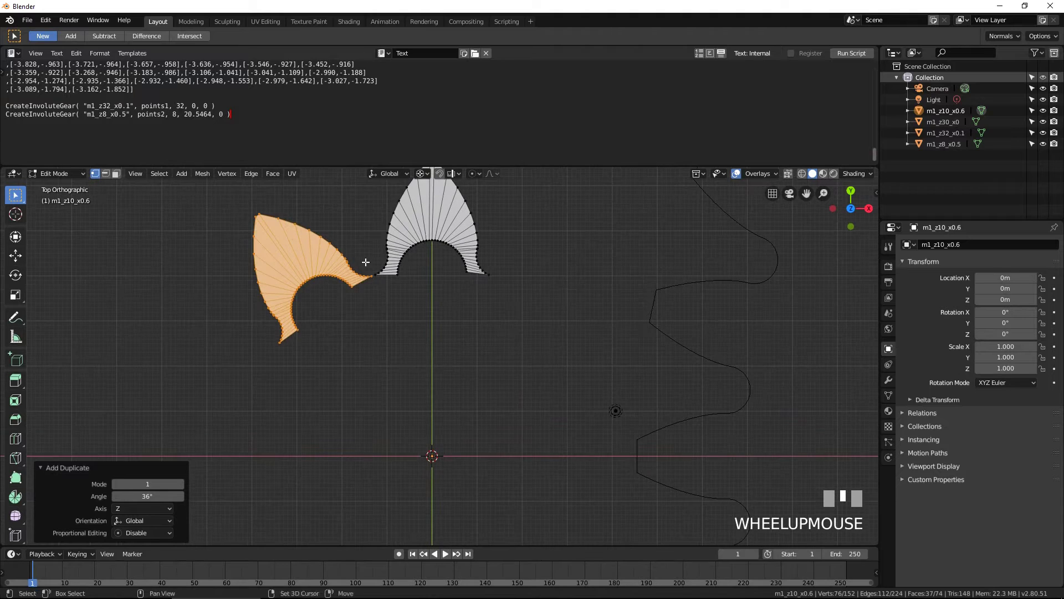
{"action": "middle_click_drag", "start_coordinate": [370, 295], "coordinate": [429, 388], "text": "shift"}
{"action": "scroll", "coordinate": [428, 338], "scroll_direction": "up", "scroll_amount": 3}
{"action": "middle_click_drag", "start_coordinate": [428, 337], "coordinate": [482, 390], "text": "shift"}
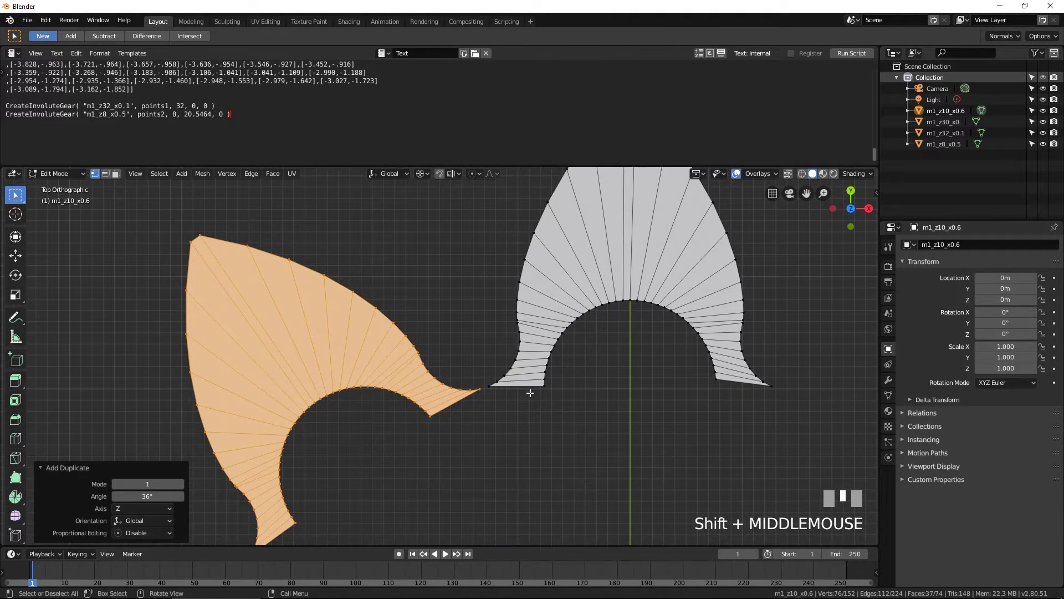
{"action": "left_click", "coordinate": [484, 389]}
{"action": "left_click", "coordinate": [490, 387], "text": "shift"}
{"action": "left_click", "coordinate": [543, 387], "text": "shift"}
{"action": "left_click", "coordinate": [432, 416], "text": "shift"}
{"action": "key", "text": "f"}
Step: Duplicate the connected pair of teeth and rotate the copy 36° about the Z axis
{"action": "scroll", "coordinate": [494, 409], "scroll_direction": "down", "scroll_amount": 5}
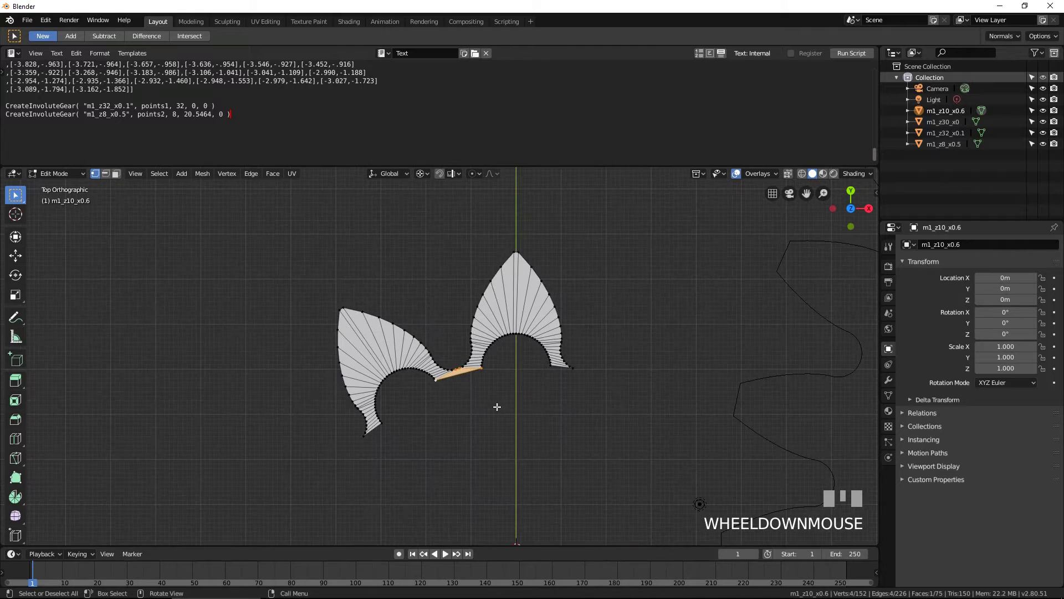
{"action": "scroll", "coordinate": [498, 407], "scroll_direction": "down", "scroll_amount": 1}
{"action": "key", "text": "a"}
{"action": "scroll", "coordinate": [497, 406], "scroll_direction": "down", "scroll_amount": 3}
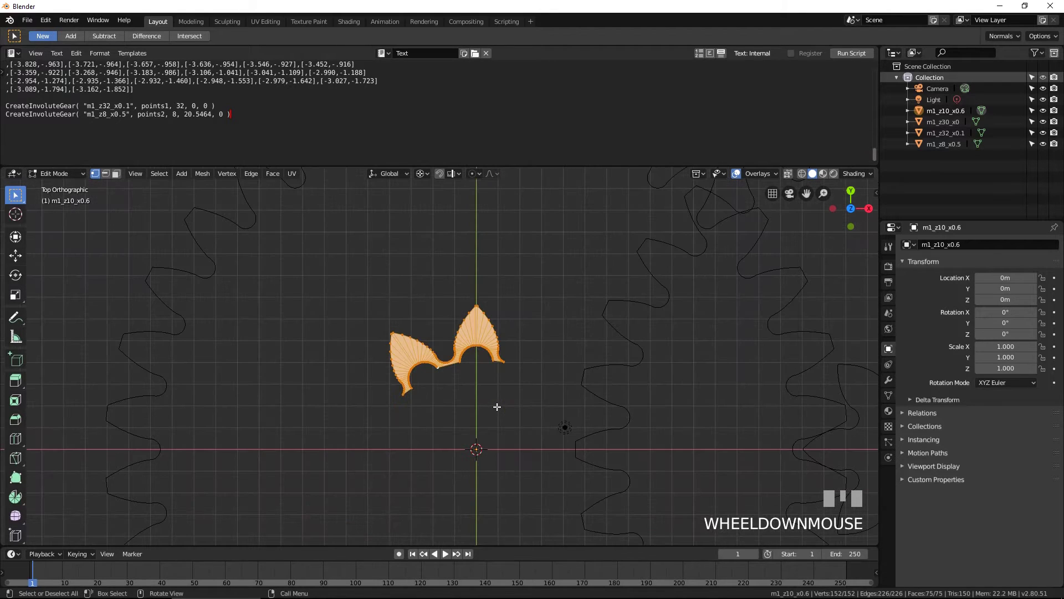
{"action": "key", "text": "shift+d"}
{"action": "key", "text": "r"}
{"action": "key", "text": "z"}
{"action": "key", "text": "3"}
{"action": "key", "text": "6"}
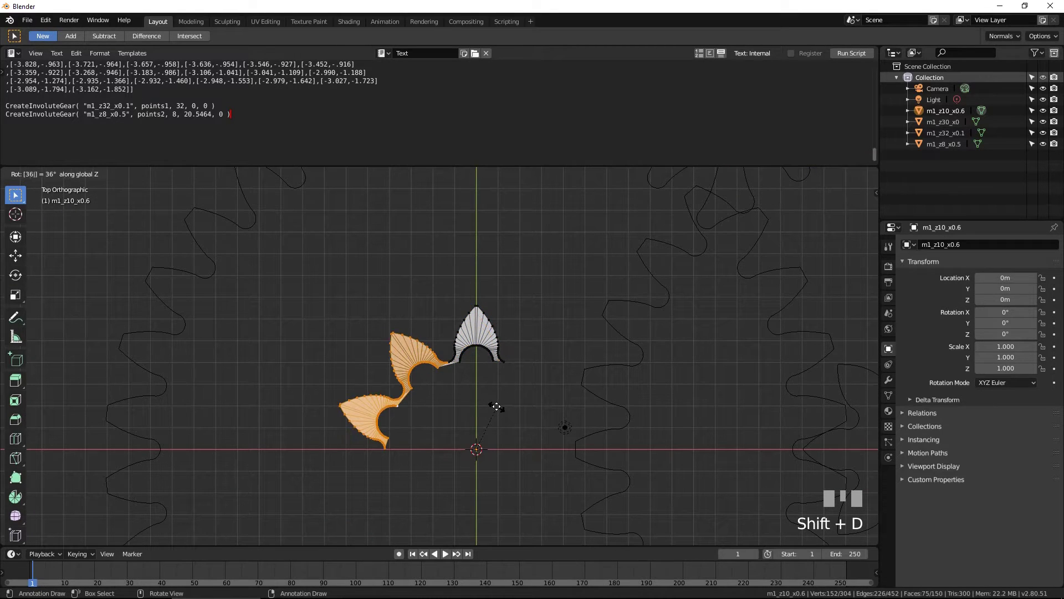
{"action": "key", "text": "Return"}
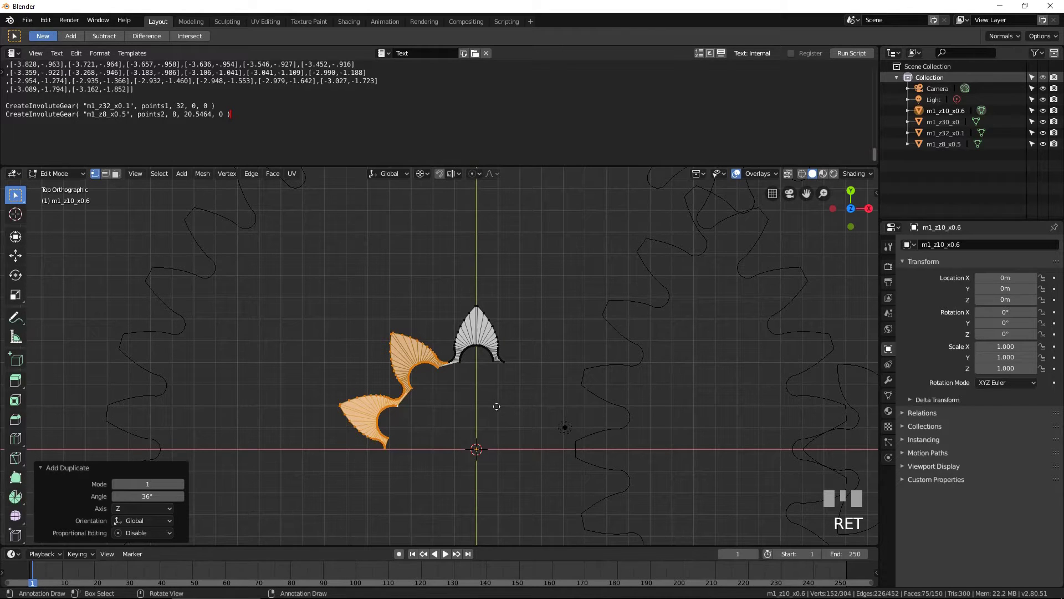
Step: Repeat the 36° rotated duplication eight times to complete the ring of ten teeth
{"action": "key", "text": "shift+r"}
{"action": "key", "text": "shift+r"}
{"action": "key", "text": "shift+r"}
{"action": "key", "text": "shift+r"}
{"action": "key", "text": "shift+r"}
{"action": "key", "text": "shift+r"}
{"action": "key", "text": "shift+r"}
{"action": "key", "text": "shift+r"}
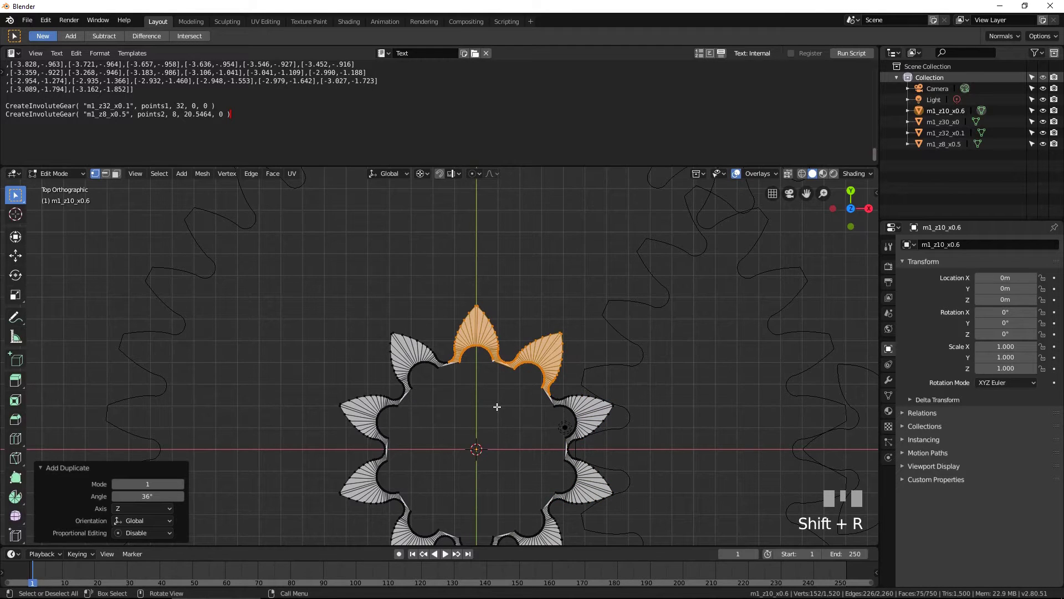
Step: Select the whole gear mesh and merge its overlapping vertices with Remove Doubles at a 0.0001 m merge distance
{"action": "scroll", "coordinate": [498, 407], "scroll_direction": "down", "scroll_amount": 2}
{"action": "middle_click_drag", "start_coordinate": [499, 408], "coordinate": [492, 351], "text": "shift"}
{"action": "scroll", "coordinate": [492, 349], "scroll_direction": "up", "scroll_amount": 2}
{"action": "key", "text": "a"}
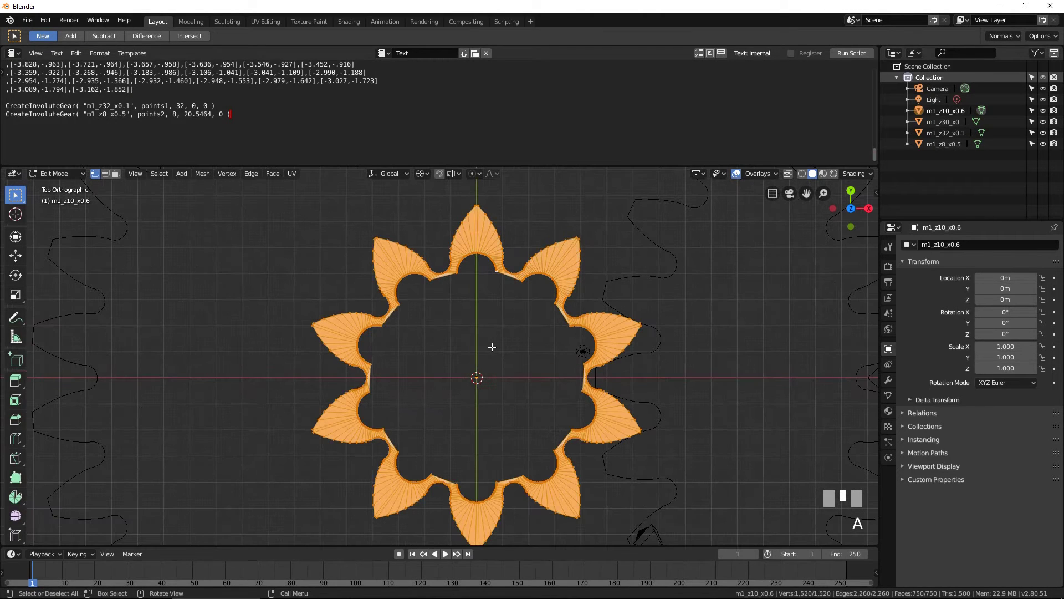
{"action": "right_click", "coordinate": [612, 335]}
{"action": "left_click", "coordinate": [612, 335]}
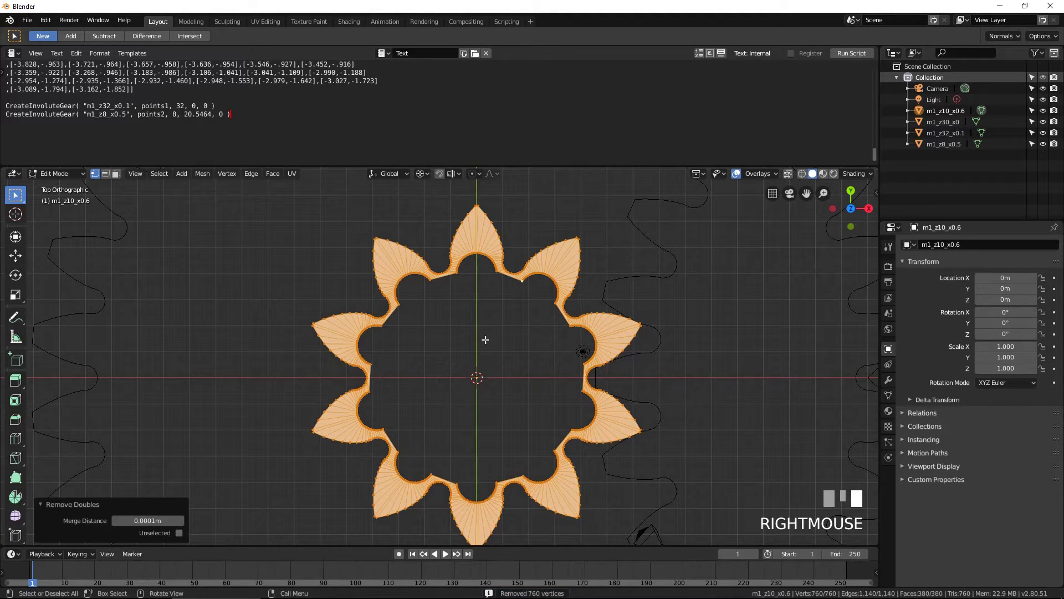
Step: Extrude the gear's inner edge loop inward at scale 0.8 and round the new loop with To Sphere at factor 1
{"action": "key", "text": "a"}
{"action": "left_click", "coordinate": [448, 277], "text": "alt+shift"}
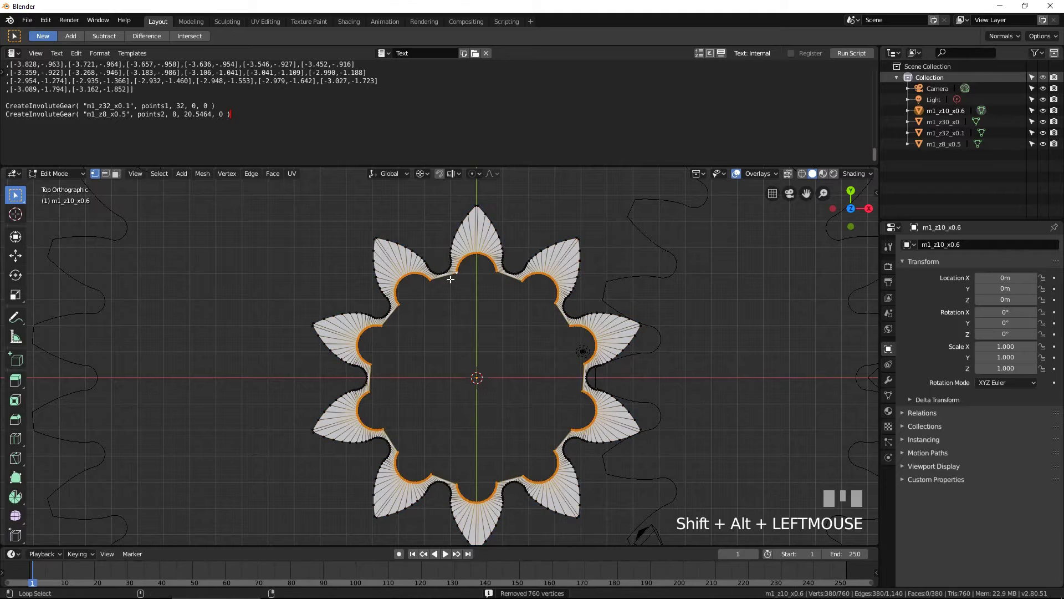
{"action": "type", "text": "es.8"}
{"action": "key", "text": "Return"}
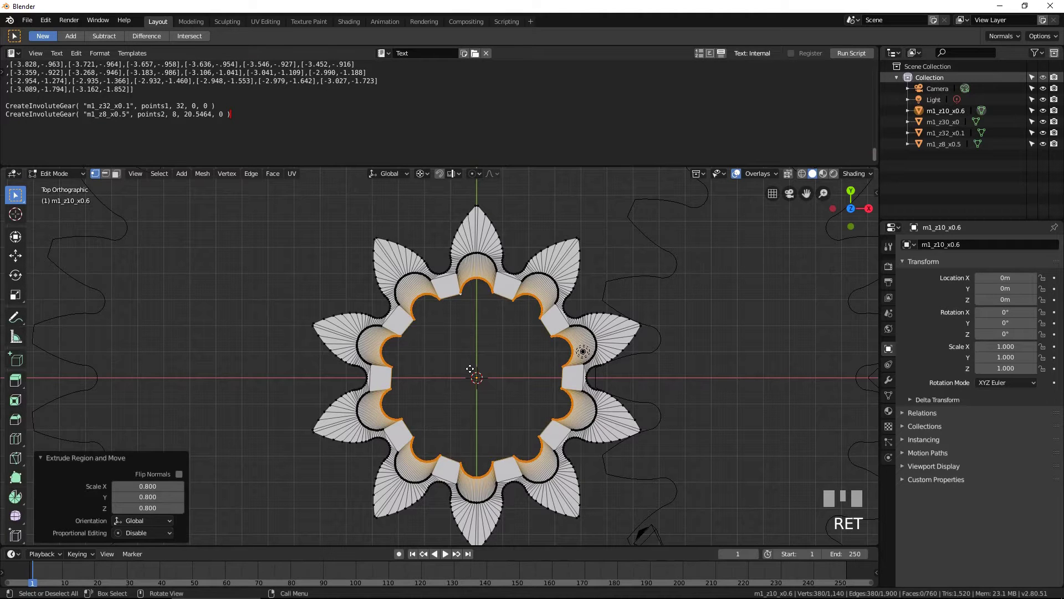
{"action": "key", "text": "shift+alt+s"}
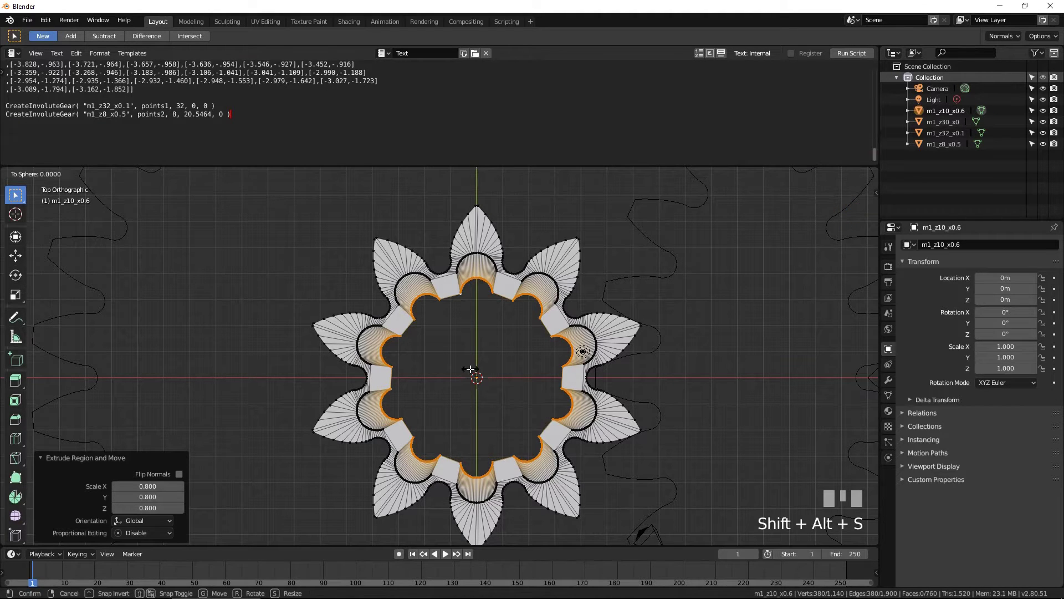
{"action": "type", "text": "1"}
{"action": "key", "text": "Return"}
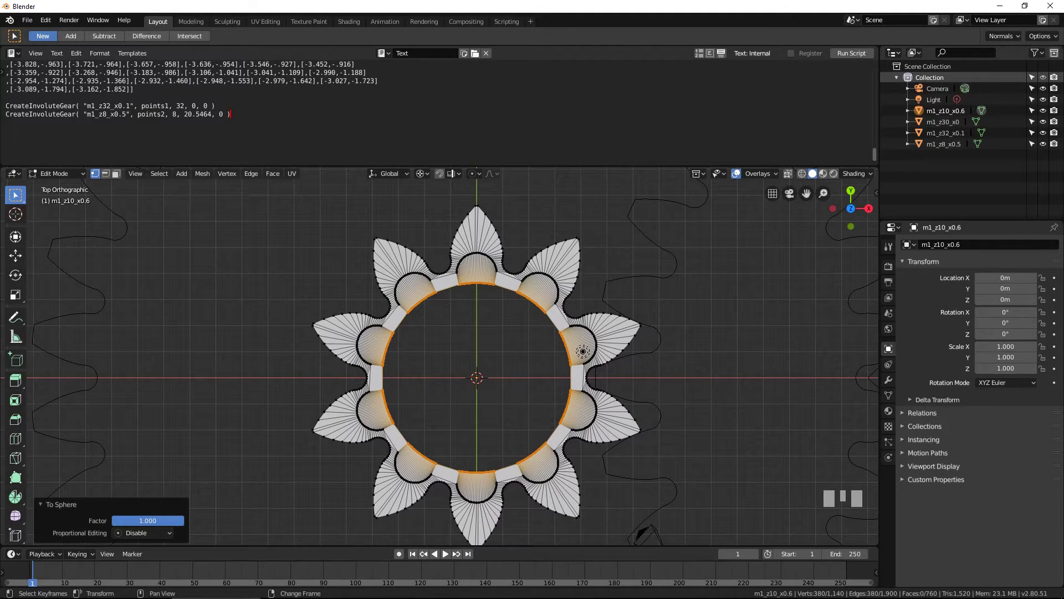
Step: Add a circle with 380 vertices and a 2 m radius at the gear's centre
{"action": "key", "text": "shift+a"}
{"action": "left_click", "coordinate": [583, 365]}
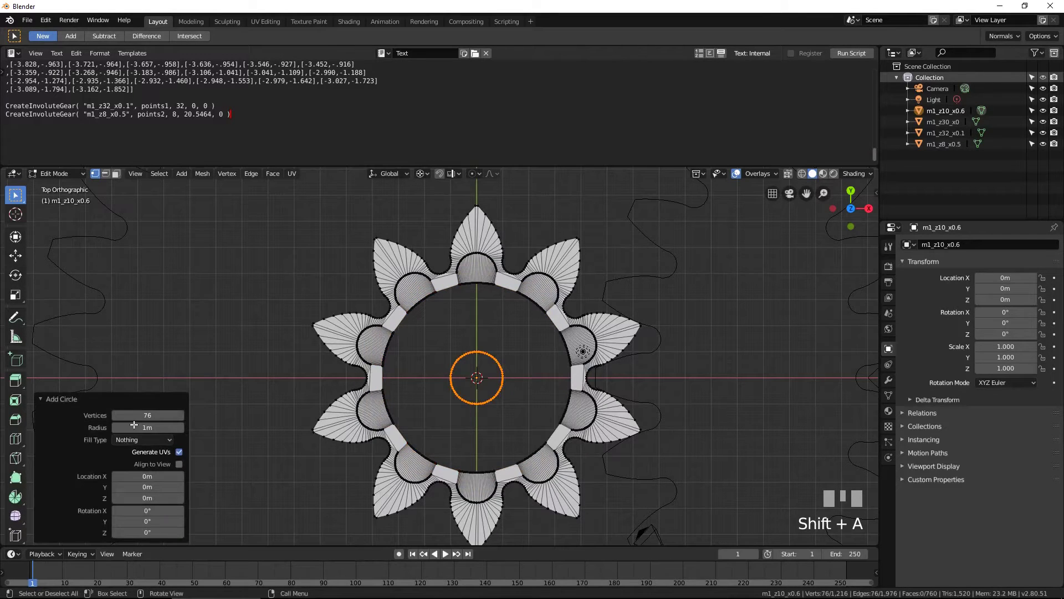
{"action": "left_click", "coordinate": [159, 415]}
{"action": "type", "text": "380"}
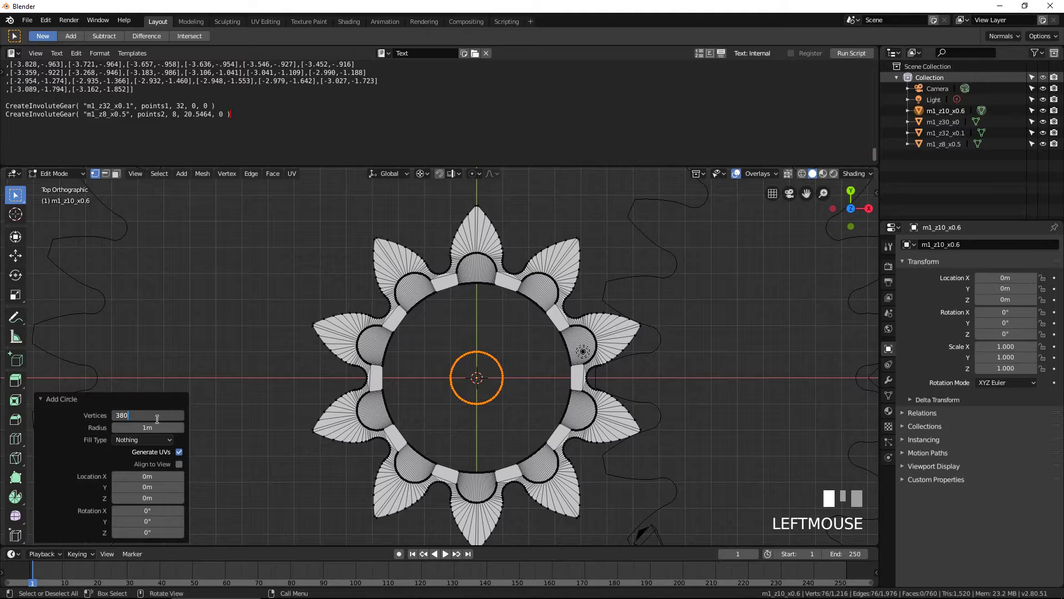
{"action": "key", "text": "Tab"}
{"action": "type", "text": "2"}
{"action": "key", "text": "Return"}
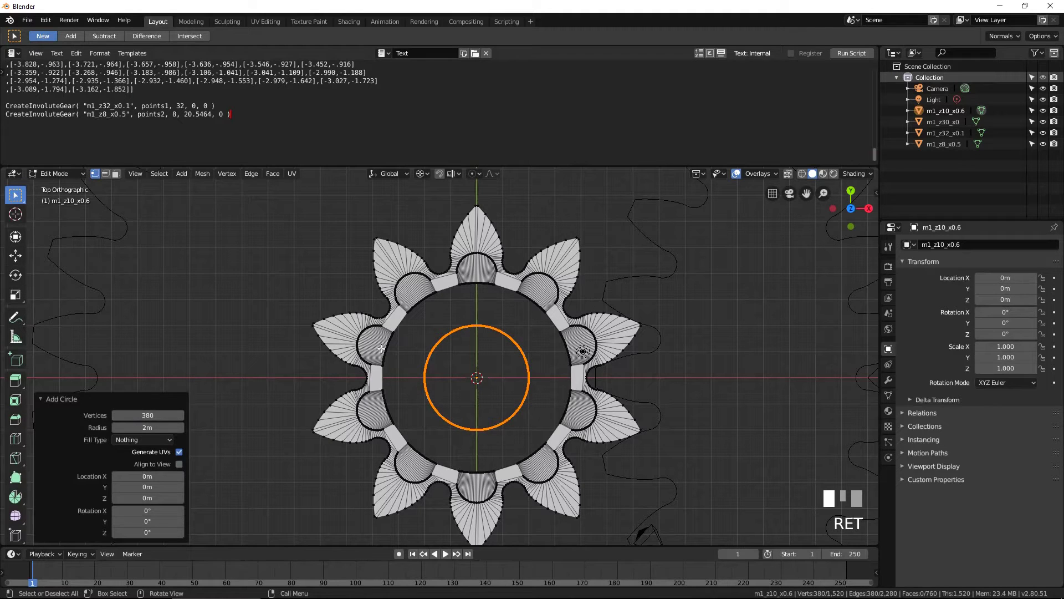
Step: Extrude the central circle outward at scale 1.5 to form a hub ring
{"action": "key", "text": "e"}
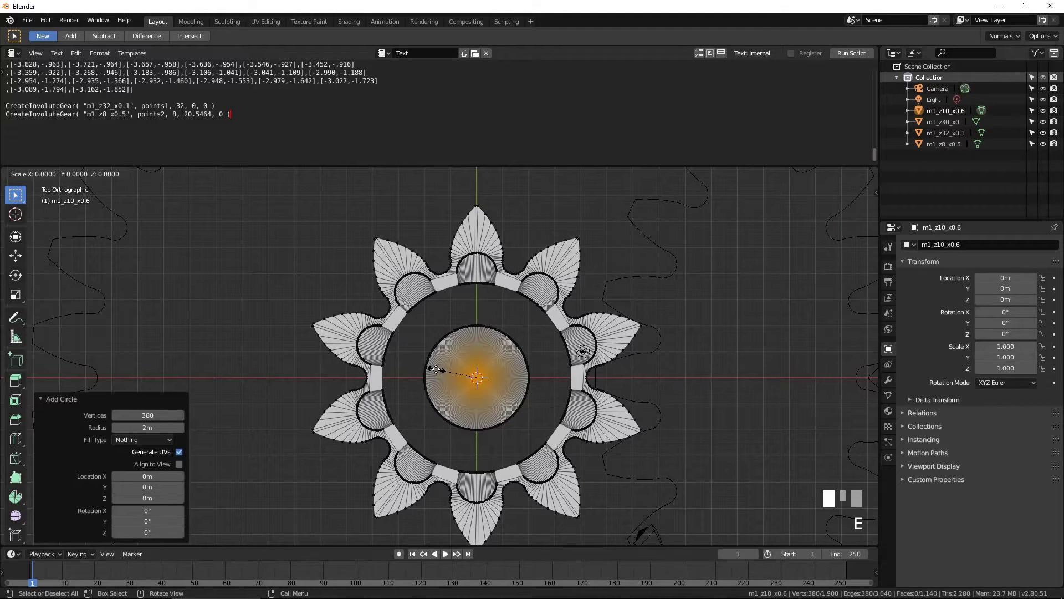
{"action": "type", "text": "1.5"}
{"action": "key", "text": "Return"}
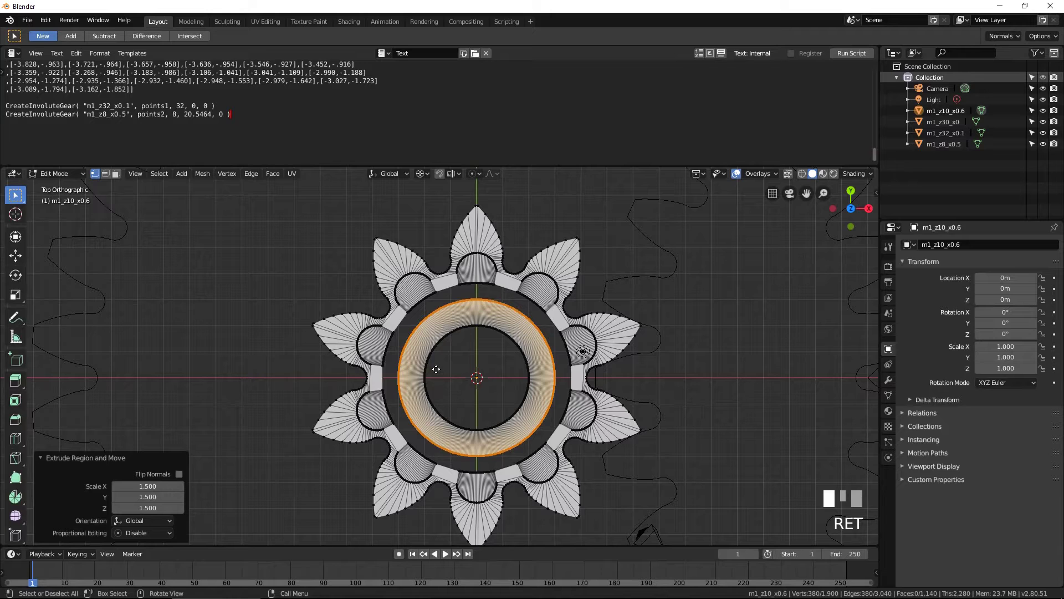
Step: Bridge the hub ring's outer edge loop with the 10-tooth gear's rounded inner edge loop
{"action": "left_click", "coordinate": [521, 307], "text": "alt+shift"}
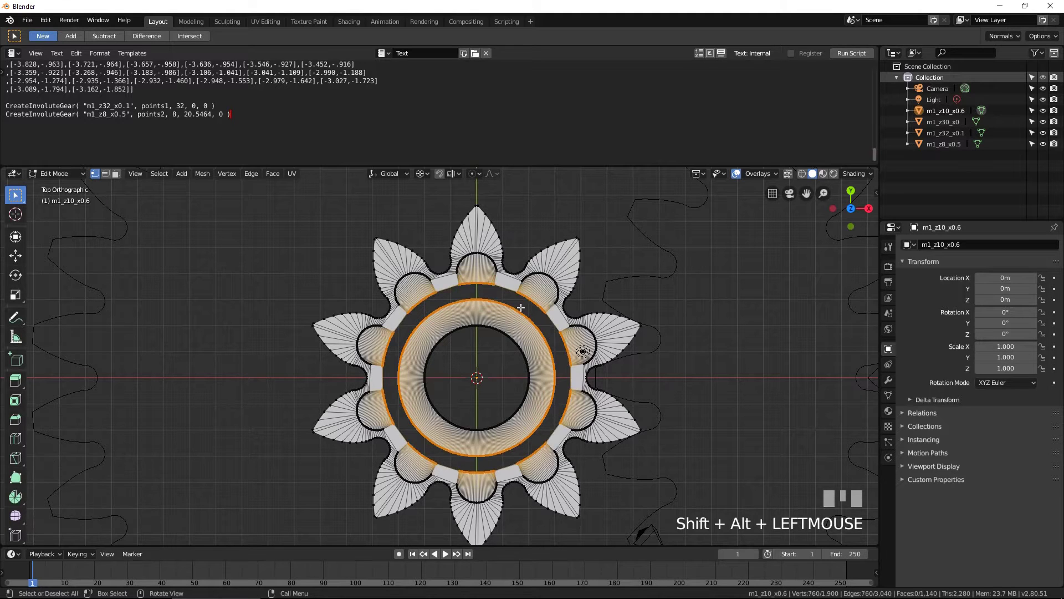
{"action": "scroll", "coordinate": [542, 333], "scroll_direction": "up", "scroll_amount": 2}
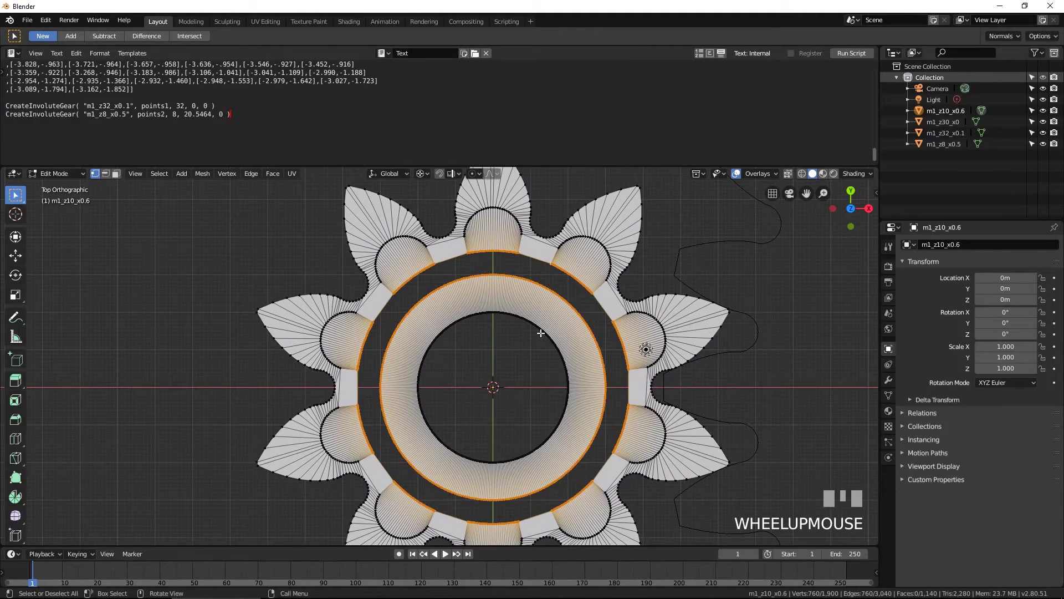
{"action": "left_click", "coordinate": [252, 174]}
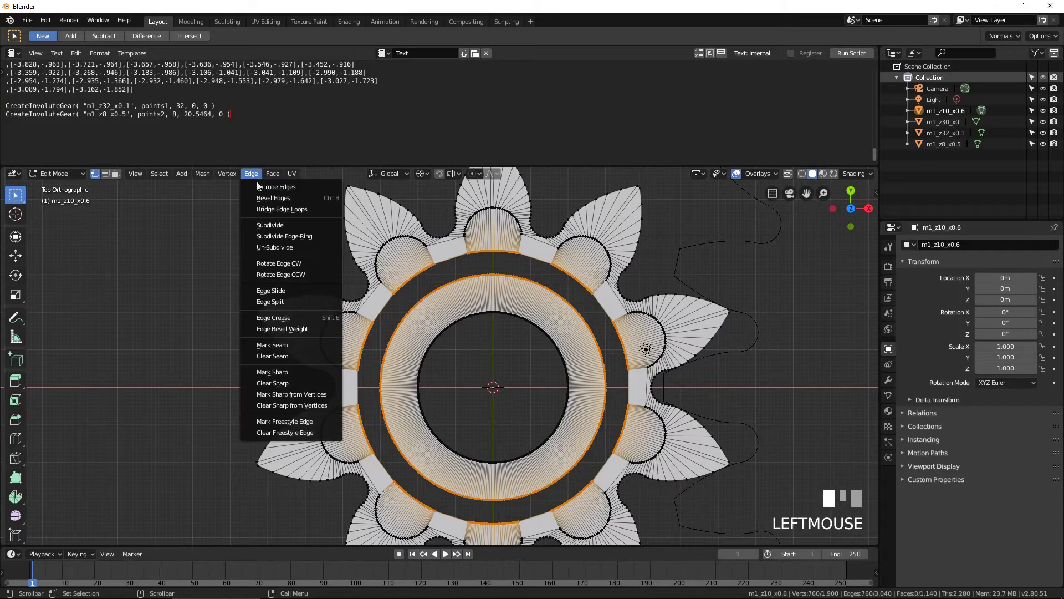
{"action": "left_click", "coordinate": [271, 209]}
{"action": "scroll", "coordinate": [459, 317], "scroll_direction": "down", "scroll_amount": 2}
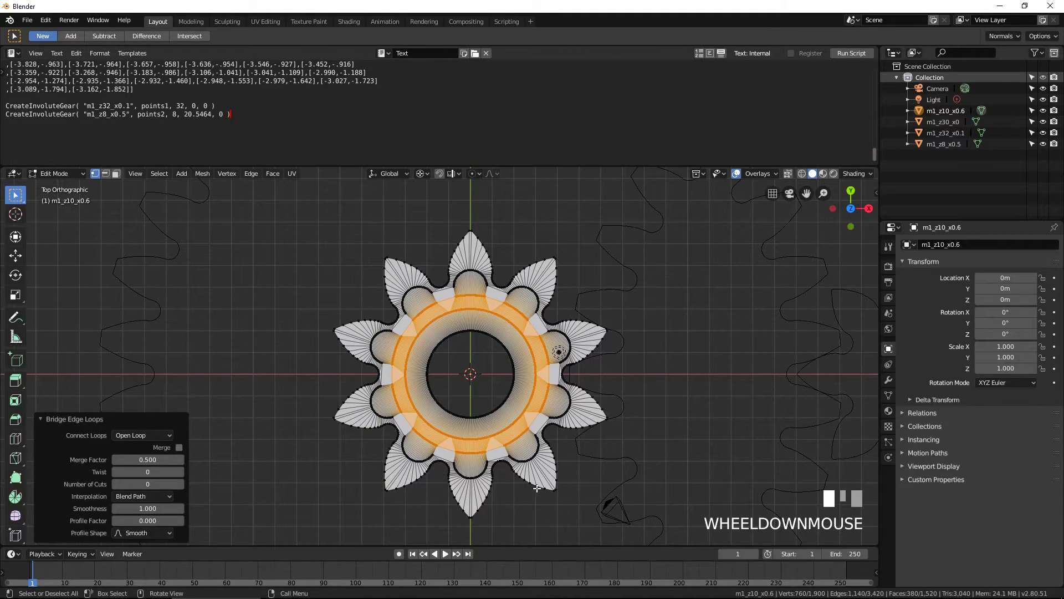
Step: Select the entire 10-tooth gear face and extrude it -5 m along its local Z axis
{"action": "middle_click_drag", "start_coordinate": [535, 488], "coordinate": [520, 364]}
{"action": "key", "text": "a"}
{"action": "key", "text": "e"}
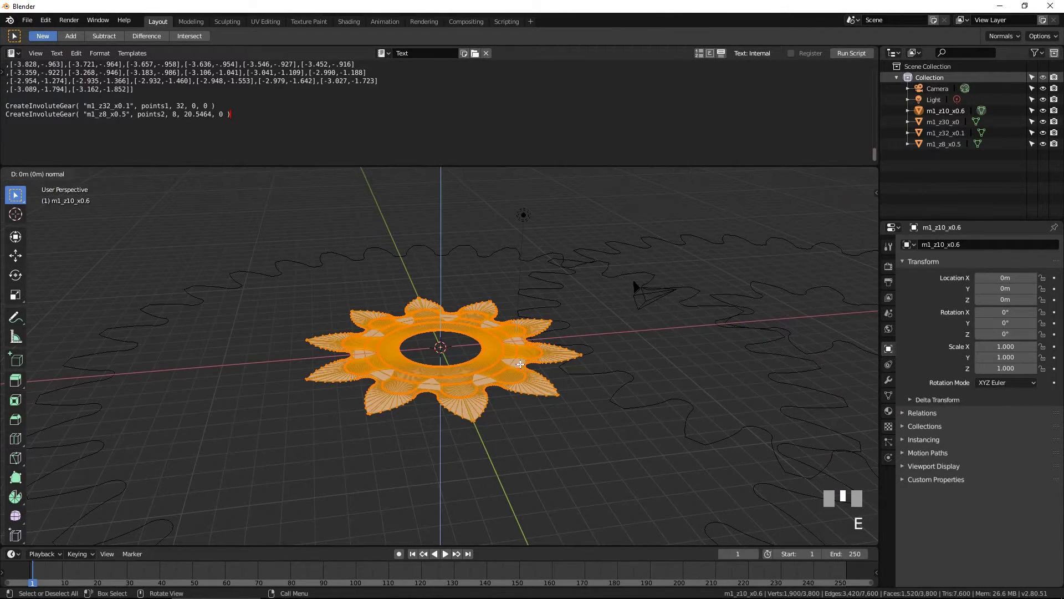
{"action": "type", "text": "-5"}
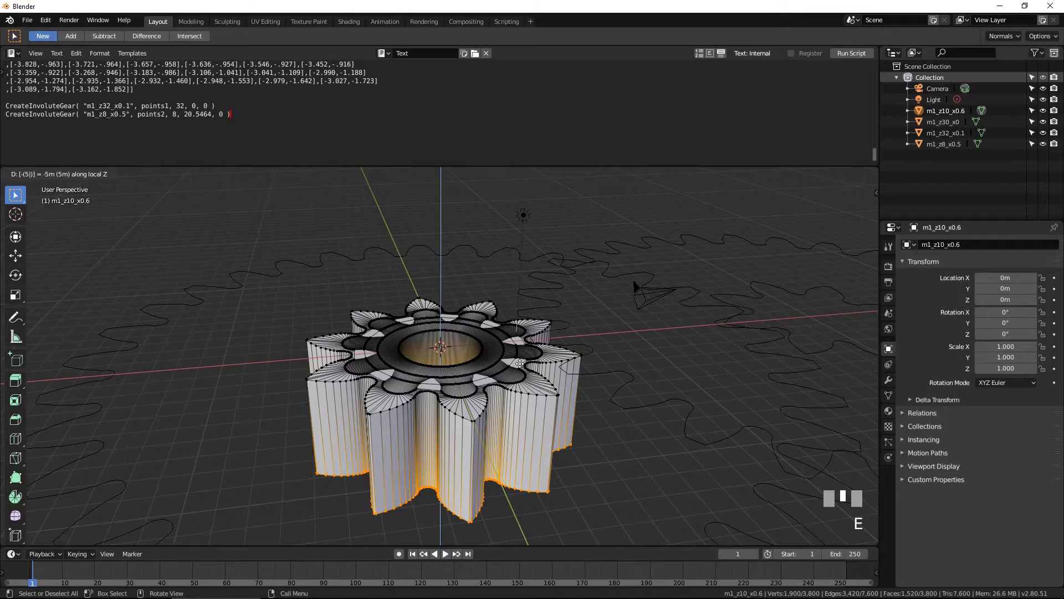
{"action": "key", "text": "Return"}
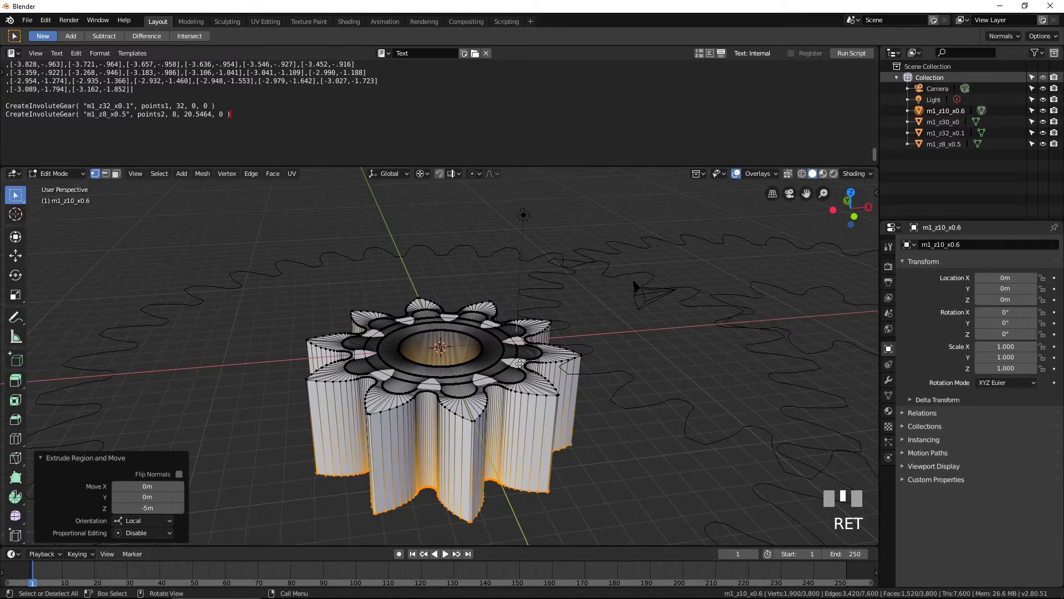
Step: Select only the hub ring's face loop on top of the 10-tooth gear and extrude it 15 m upward as a hollow shaft
{"action": "key", "text": "a"}
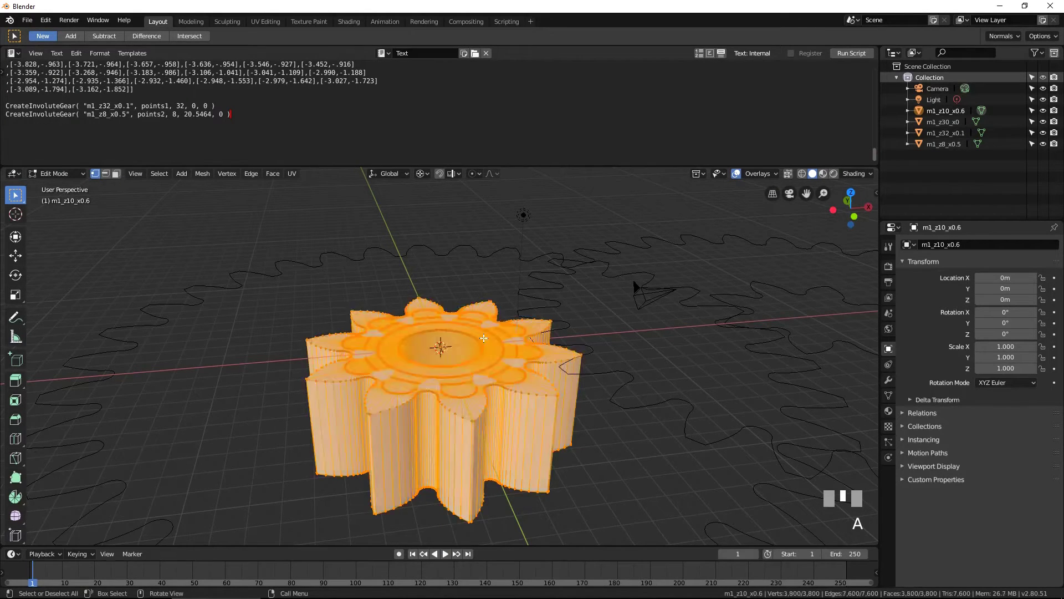
{"action": "key", "text": "alt+a"}
{"action": "key", "text": "3"}
{"action": "left_click", "coordinate": [459, 389]}
{"action": "scroll", "coordinate": [459, 389], "scroll_direction": "up", "scroll_amount": 2}
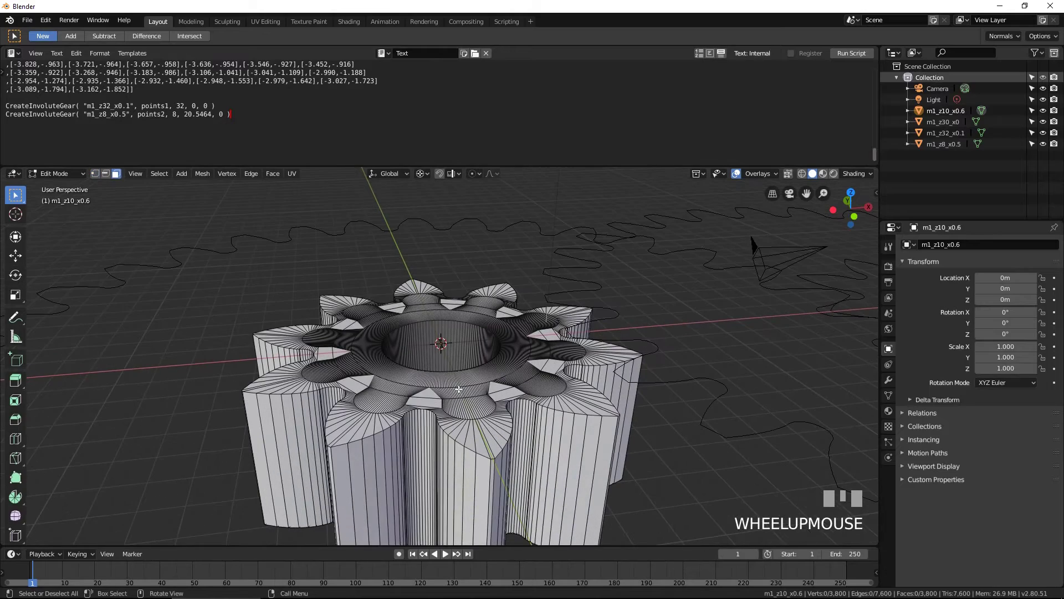
{"action": "left_click", "coordinate": [459, 388], "text": "alt+shift"}
{"action": "scroll", "coordinate": [459, 389], "scroll_direction": "down", "scroll_amount": 1}
{"action": "mouse_move", "coordinate": [459, 388]}
{"action": "middle_mouse_down", "text": "shift"}
{"action": "mouse_move", "coordinate": [469, 382]}
{"action": "mouse_move", "coordinate": [410, 357]}
{"action": "mouse_move", "coordinate": [468, 380]}
{"action": "middle_mouse_up", "text": "shift"}
{"action": "scroll", "coordinate": [410, 357], "scroll_direction": "down", "scroll_amount": 2}
{"action": "type", "text": "e"}
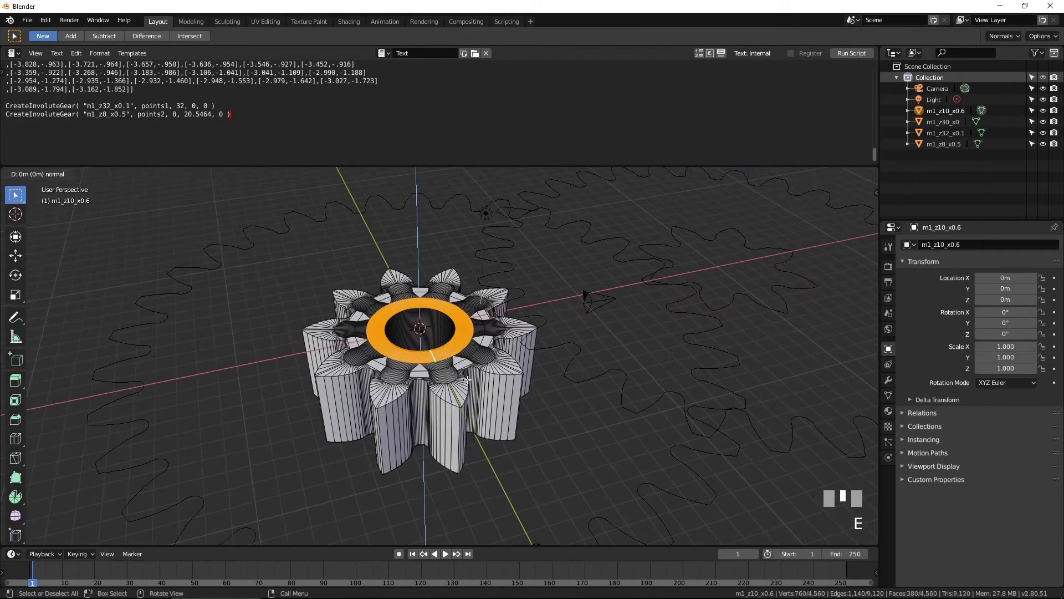
{"action": "type", "text": "15"}
{"action": "key", "text": "Return"}
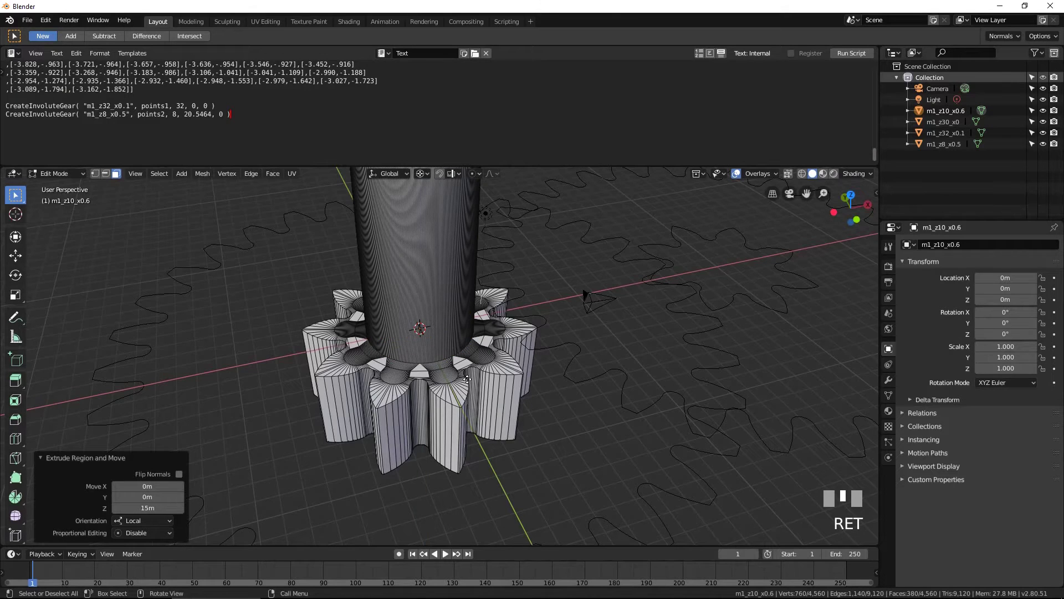
Step: Make the normals of the whole 10-tooth gear mesh consistent and return to Object Mode
{"action": "scroll", "coordinate": [467, 379], "scroll_direction": "down", "scroll_amount": 3}
{"action": "middle_click_drag", "start_coordinate": [471, 357], "coordinate": [493, 379], "text": "shift"}
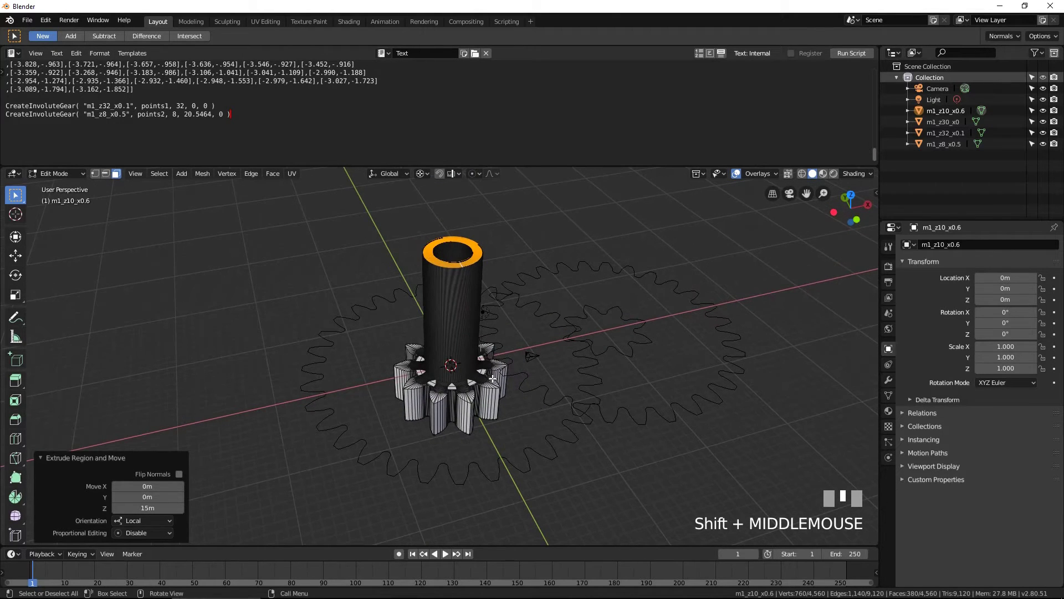
{"action": "key", "text": "a"}
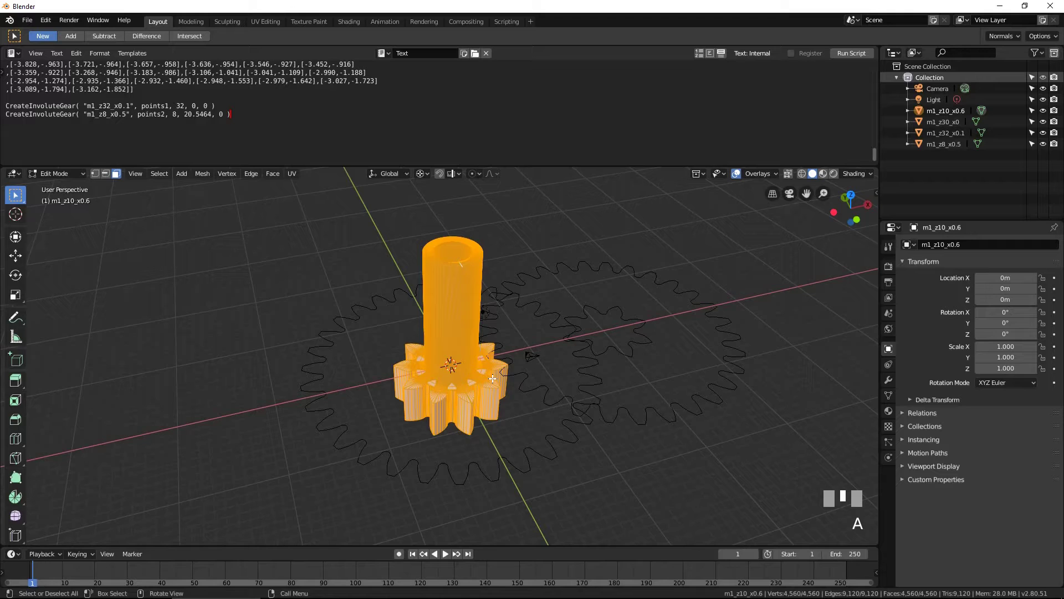
{"action": "key", "text": "shift+n"}
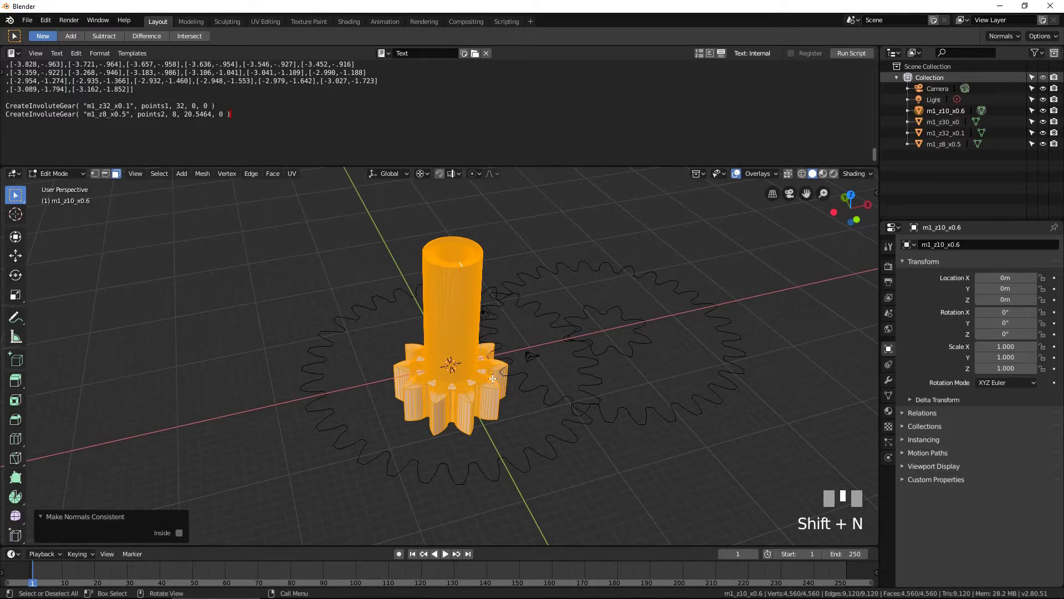
{"action": "scroll", "coordinate": [530, 377], "scroll_direction": "up", "scroll_amount": 1}
{"action": "key", "text": "Tab"}
{"action": "scroll", "coordinate": [530, 377], "scroll_direction": "down", "scroll_amount": 1}
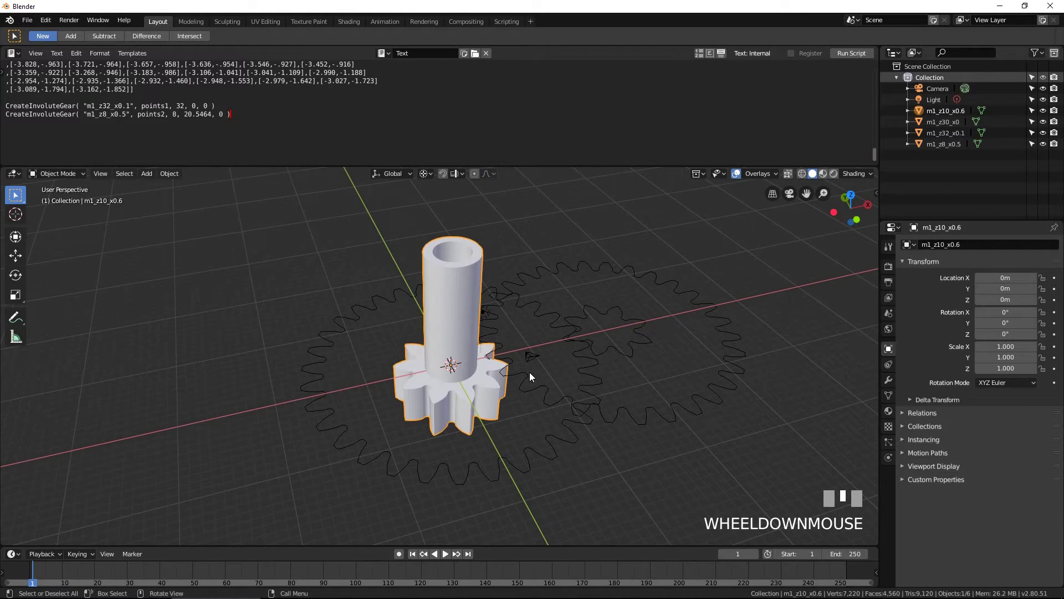
Step: Open the 32-tooth gear outline for mesh editing in top view and extrude it inward at scale 0.5
{"action": "left_click", "coordinate": [357, 305]}
{"action": "key", "text": "KP_7"}
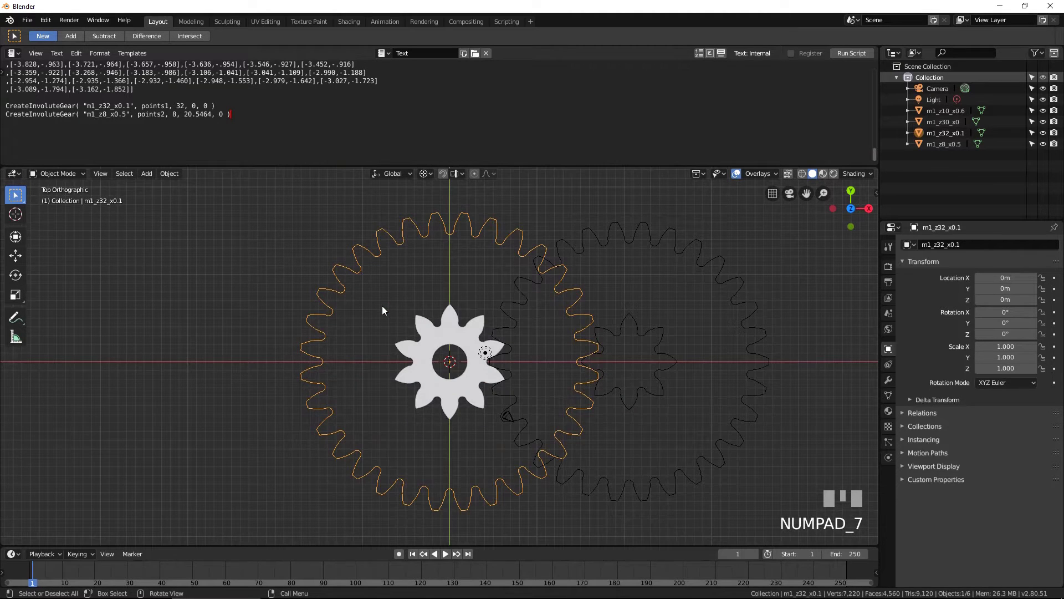
{"action": "key", "text": "Tab"}
{"action": "left_click", "coordinate": [95, 174]}
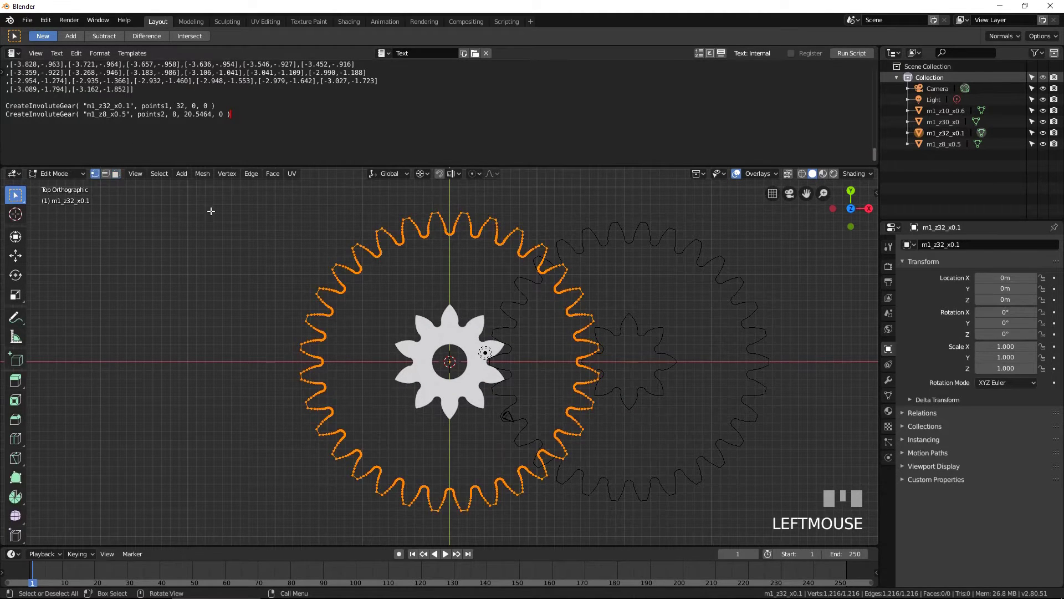
{"action": "middle_click_drag", "start_coordinate": [449, 228], "coordinate": [427, 294], "text": "shift"}
{"action": "middle_click_drag", "start_coordinate": [447, 358], "coordinate": [447, 323], "text": "shift"}
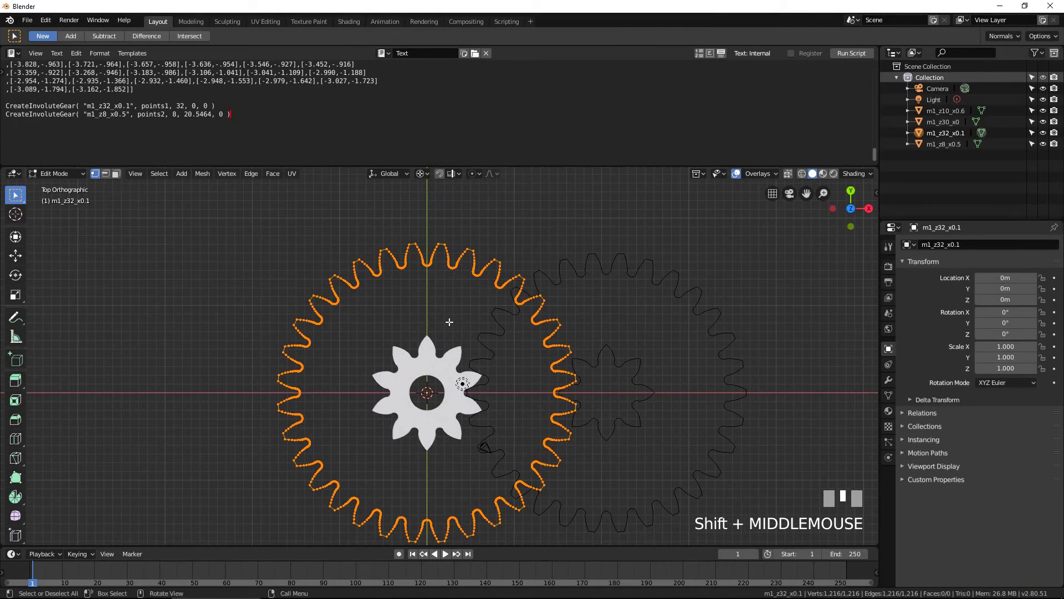
{"action": "key", "text": "e"}
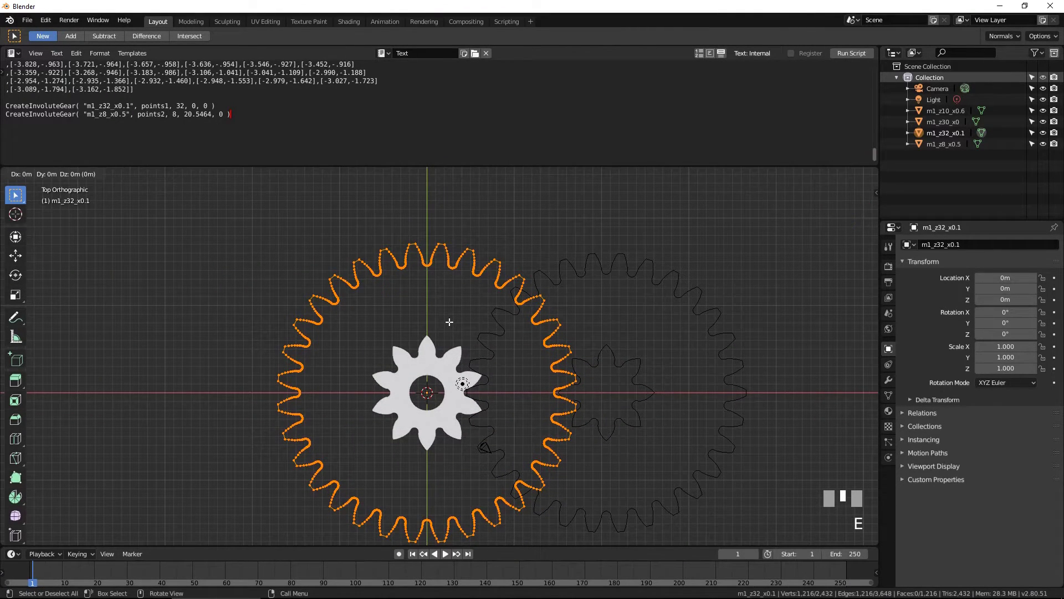
{"action": "type", "text": "s0"}
{"action": "type", "text": "."}
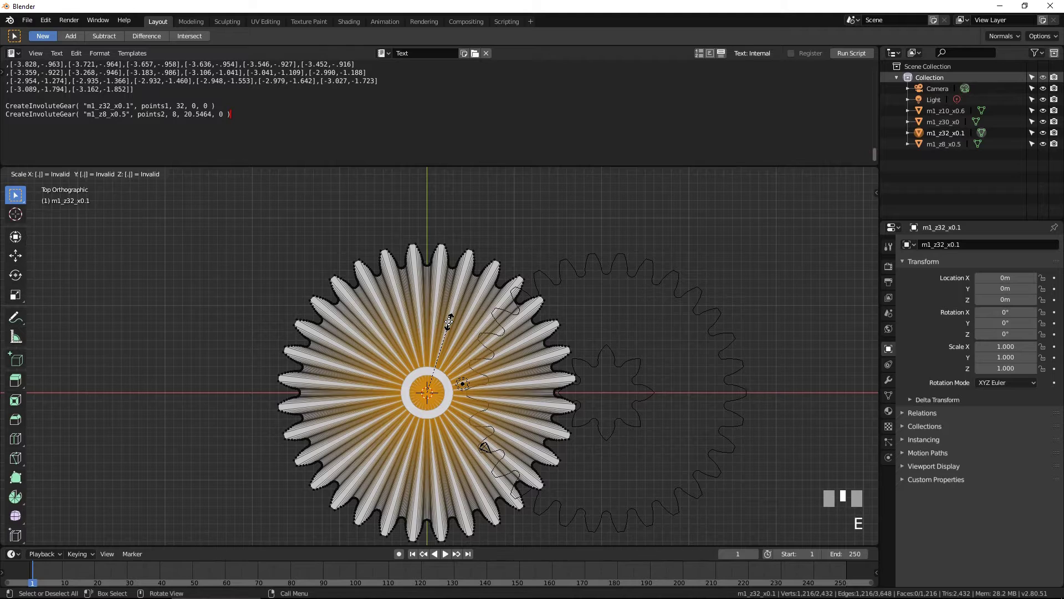
{"action": "type", "text": "5"}
{"action": "key", "text": "Return"}
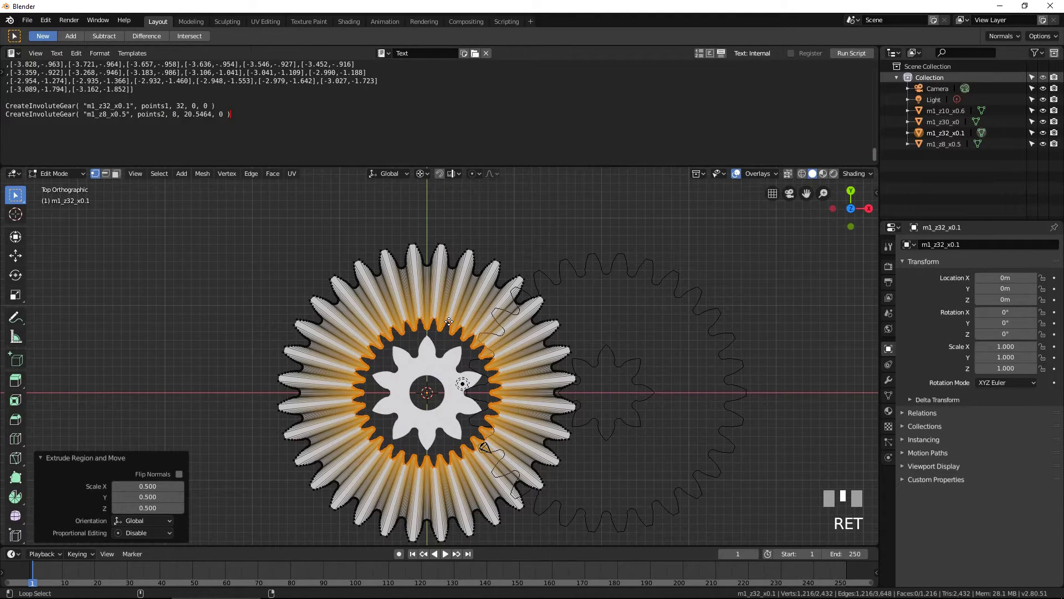
Step: Round the 32-tooth gear's new inner edge loop with To Sphere at factor 1
{"action": "key", "text": "shift+alt+s"}
{"action": "type", "text": "1"}
{"action": "key", "text": "Return"}
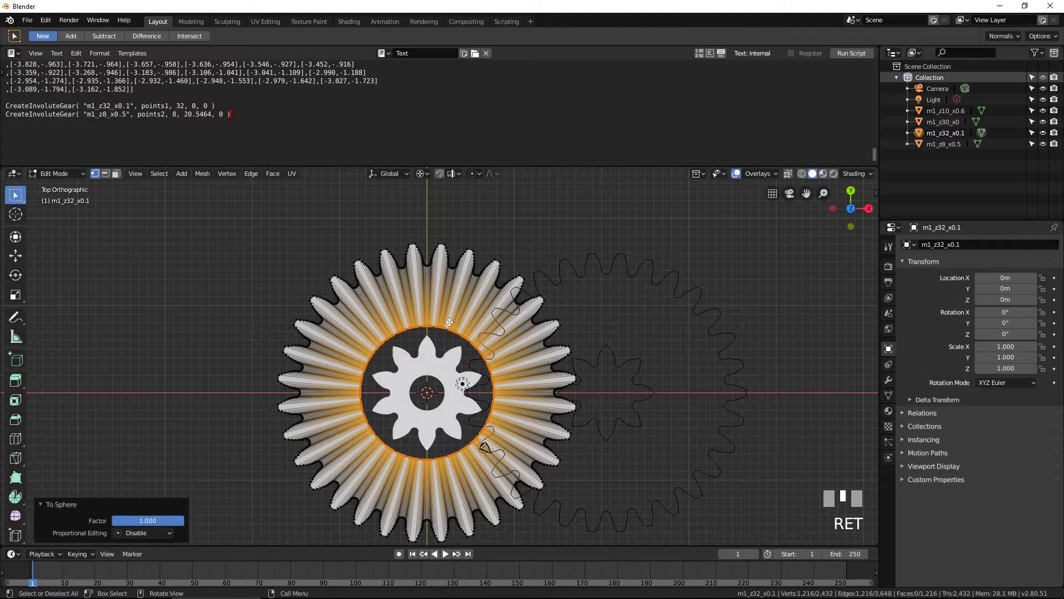
Step: Add a circle with 1216 vertices and a 3.5 m radius at the centre of the 32-tooth gear
{"action": "middle_click_drag", "start_coordinate": [449, 321], "coordinate": [481, 333]}
{"action": "scroll", "coordinate": [481, 333], "scroll_direction": "up", "scroll_amount": 2}
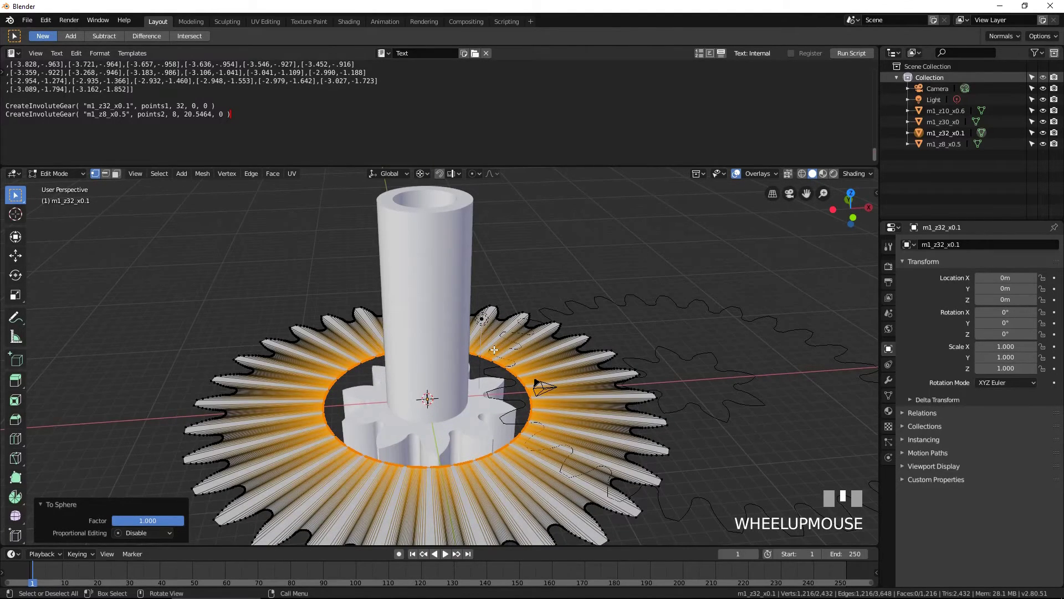
{"action": "scroll", "coordinate": [494, 350], "scroll_direction": "down", "scroll_amount": 2}
{"action": "middle_click_drag", "start_coordinate": [494, 350], "coordinate": [539, 287], "text": "shift"}
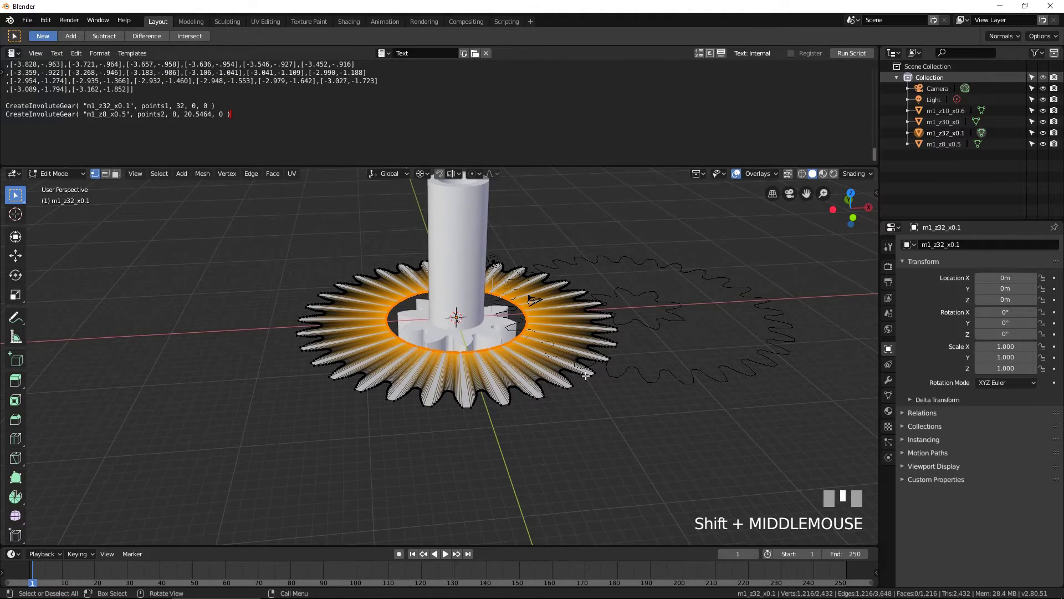
{"action": "scroll", "coordinate": [576, 361], "scroll_direction": "up", "scroll_amount": 2}
{"action": "key", "text": "shift+a"}
{"action": "left_click", "coordinate": [540, 373]}
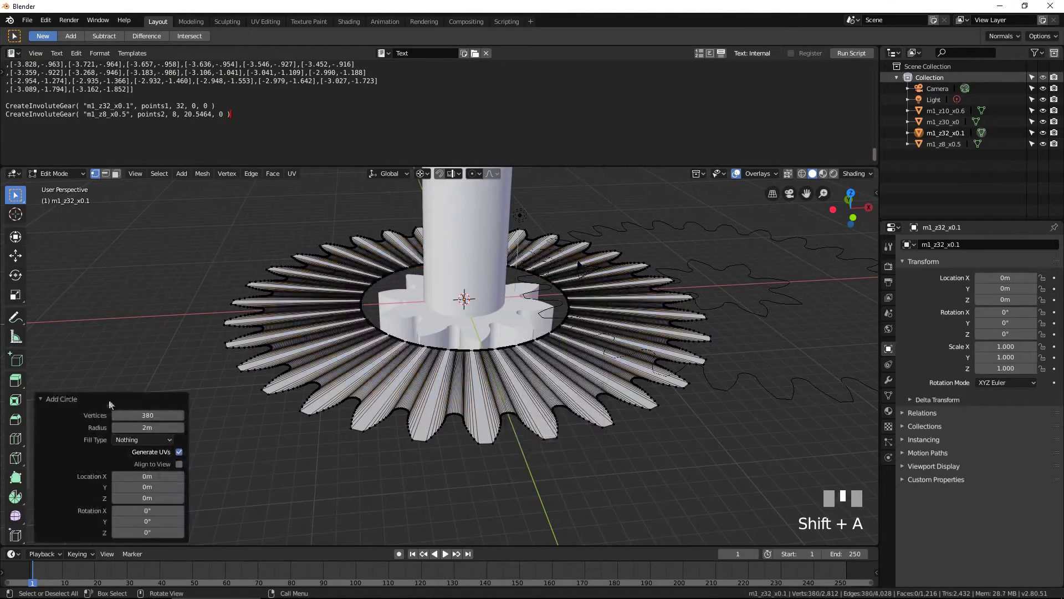
{"action": "left_click", "coordinate": [146, 416]}
{"action": "type", "text": "1216"}
{"action": "key", "text": "Tab"}
{"action": "type", "text": "3.5"}
{"action": "key", "text": "Return"}
Step: Extrude the 3.5 m circle outward at scale 2 to form the 32-tooth gear's hub ring
{"action": "scroll", "coordinate": [484, 397], "scroll_direction": "up", "scroll_amount": 2}
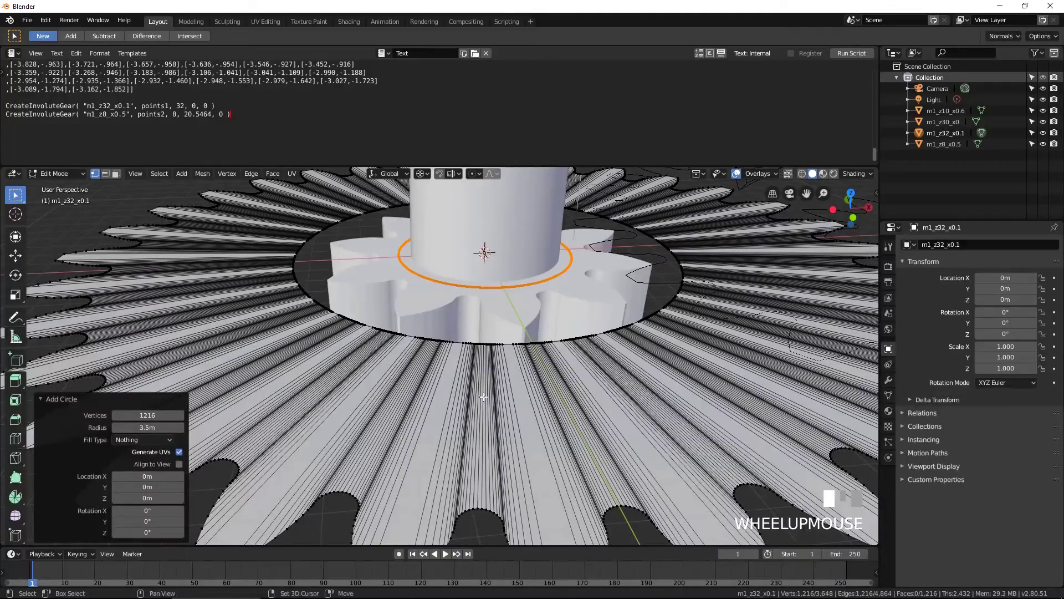
{"action": "scroll", "coordinate": [484, 397], "scroll_direction": "up", "scroll_amount": 2}
{"action": "middle_click_drag", "start_coordinate": [688, 216], "coordinate": [621, 316], "text": "shift"}
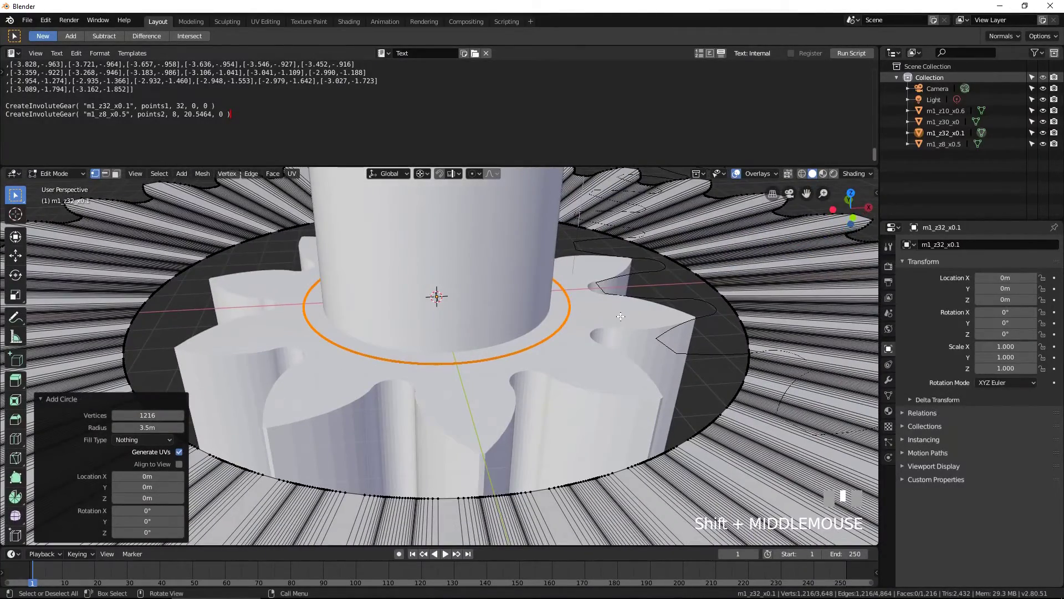
{"action": "key", "text": "e"}
{"action": "key", "text": "s"}
{"action": "key", "text": "0"}
{"action": "key", "text": "2"}
{"action": "key", "text": "Return"}
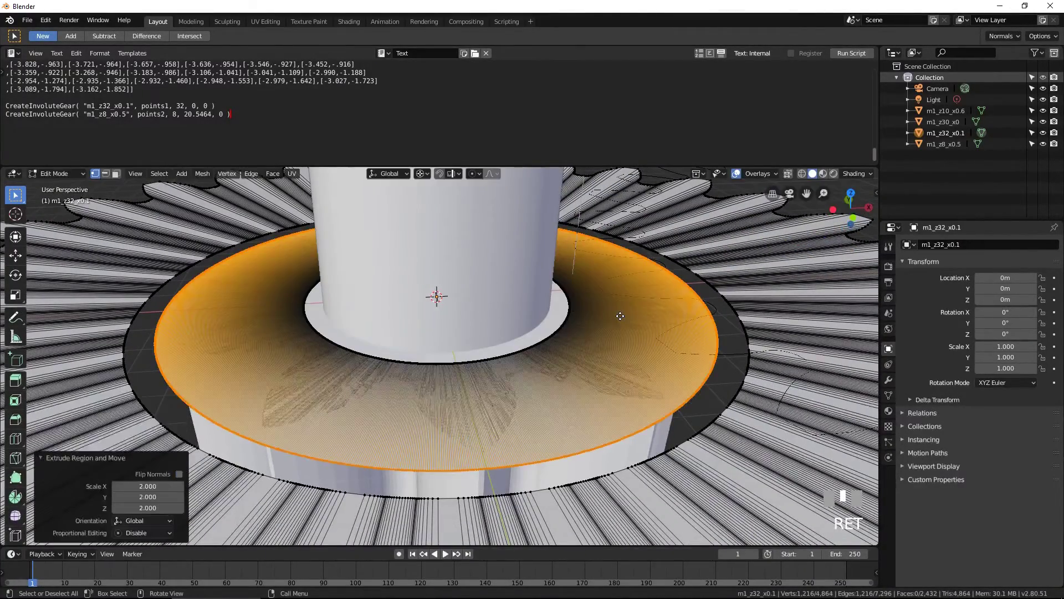
Step: Bridge the outer edge of the new hub ring with the 32-tooth gear's rounded inner edge loop
{"action": "left_click", "coordinate": [536, 491], "text": "alt+shift"}
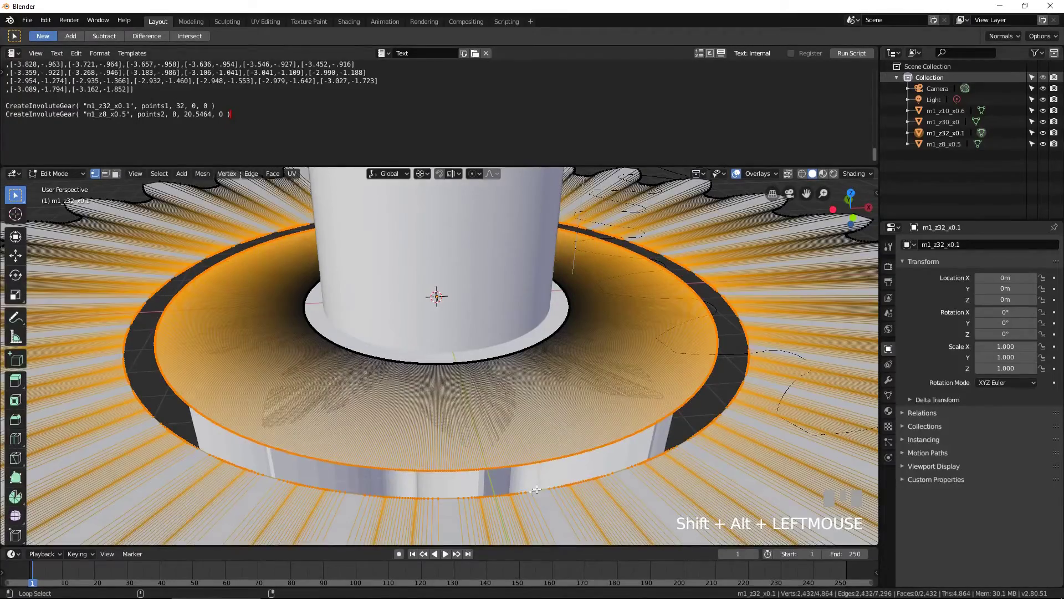
{"action": "scroll", "coordinate": [673, 251], "scroll_direction": "down", "scroll_amount": 2}
{"action": "left_click", "coordinate": [251, 174]}
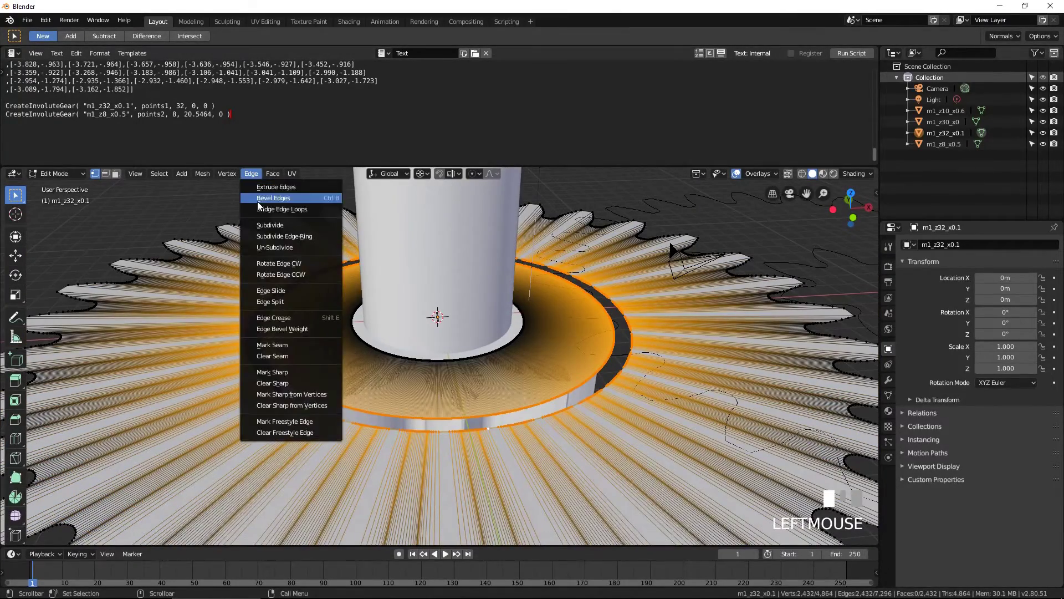
{"action": "left_click", "coordinate": [275, 208]}
{"action": "scroll", "coordinate": [572, 321], "scroll_direction": "down", "scroll_amount": 2}
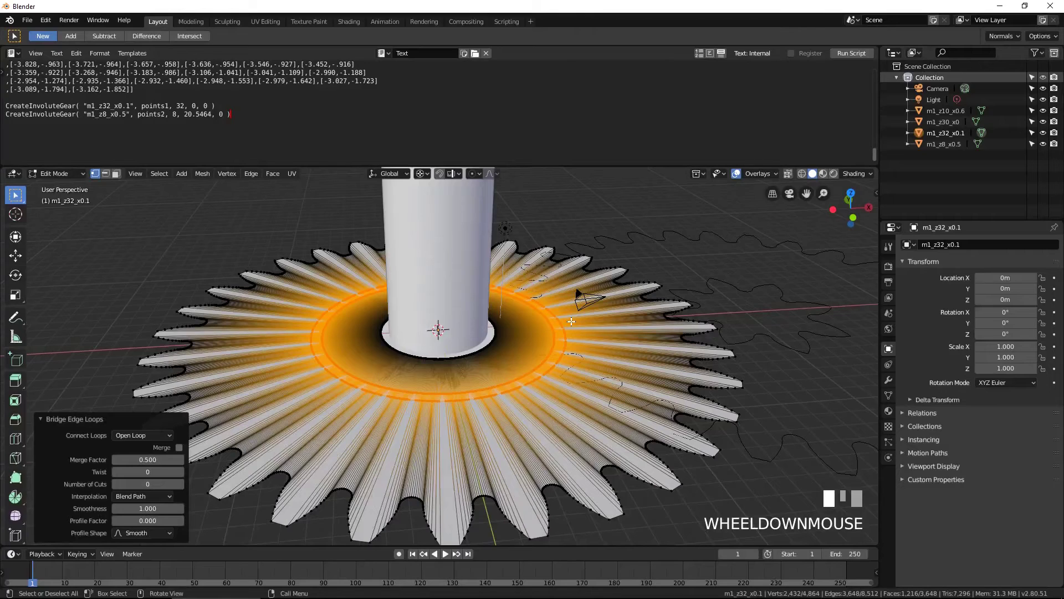
Step: Select the entire 32-tooth gear face and extrude it 5 m upward along its local Z axis
{"action": "key", "text": "a"}
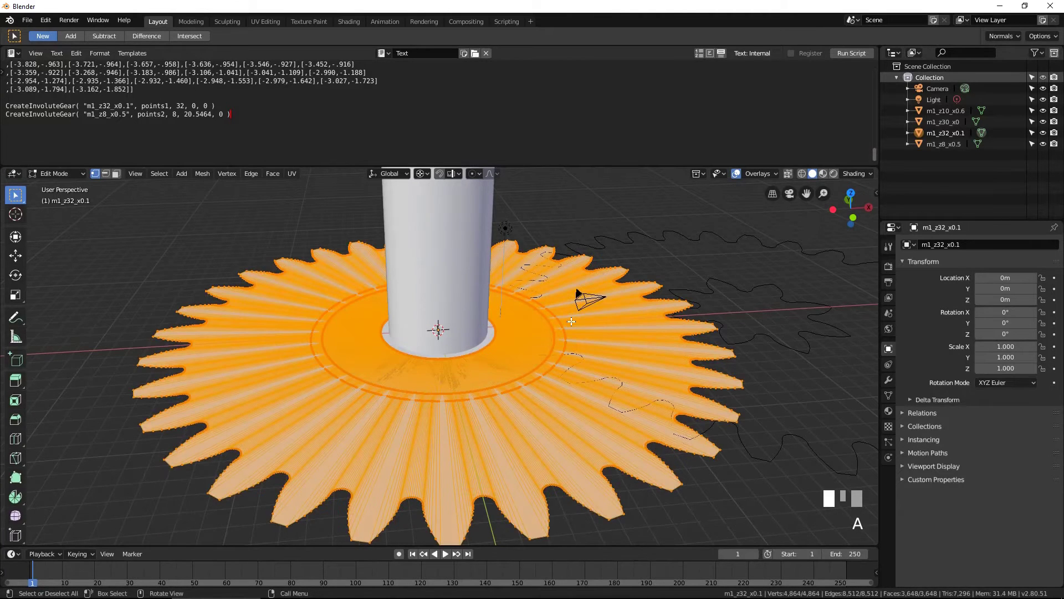
{"action": "scroll", "coordinate": [571, 325], "scroll_direction": "down", "scroll_amount": 2}
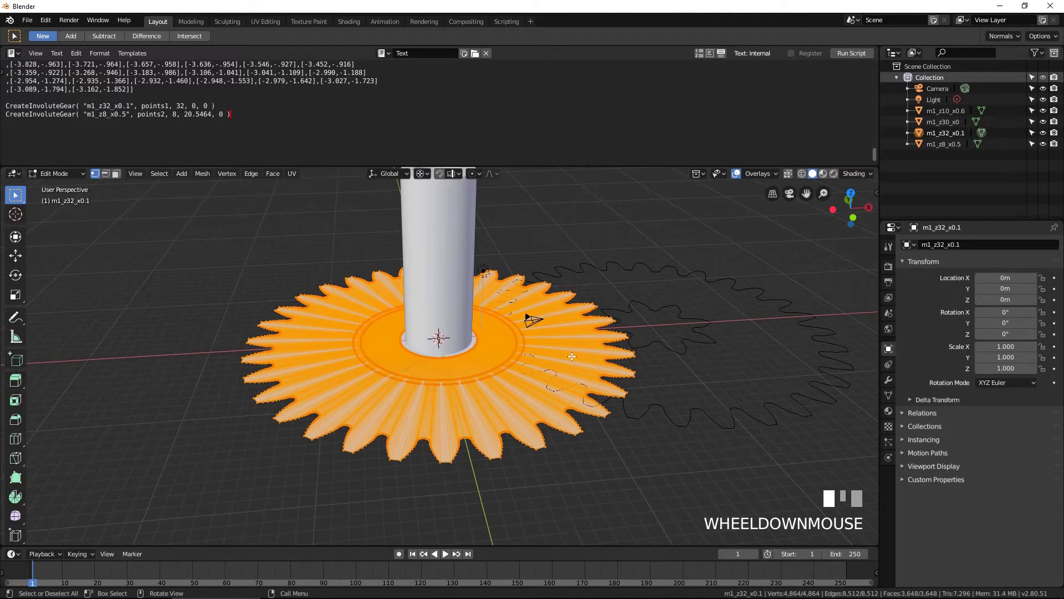
{"action": "key", "text": "e"}
{"action": "key", "text": "5"}
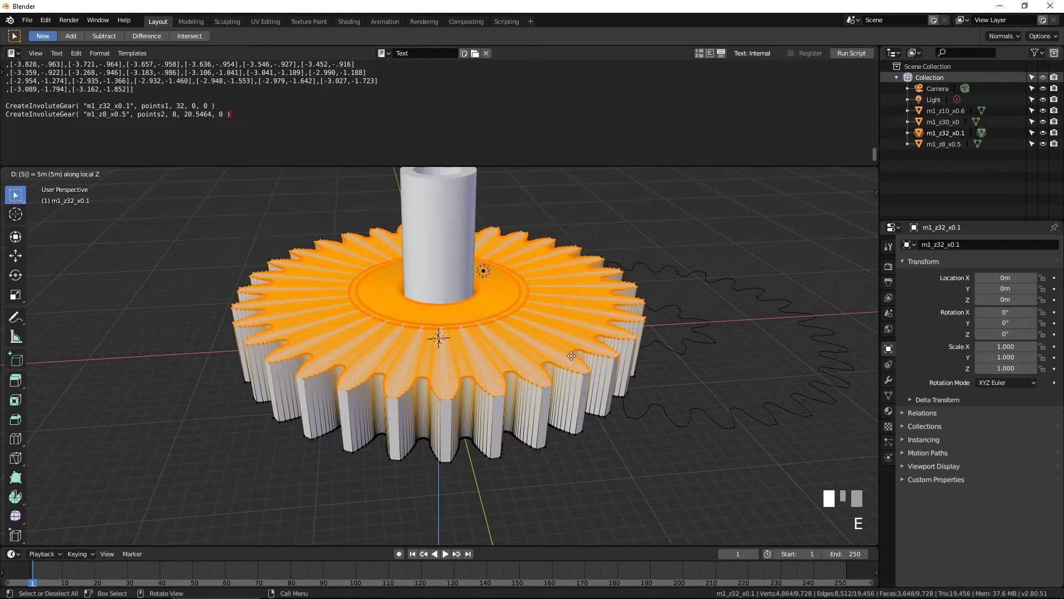
{"action": "key", "text": "Return"}
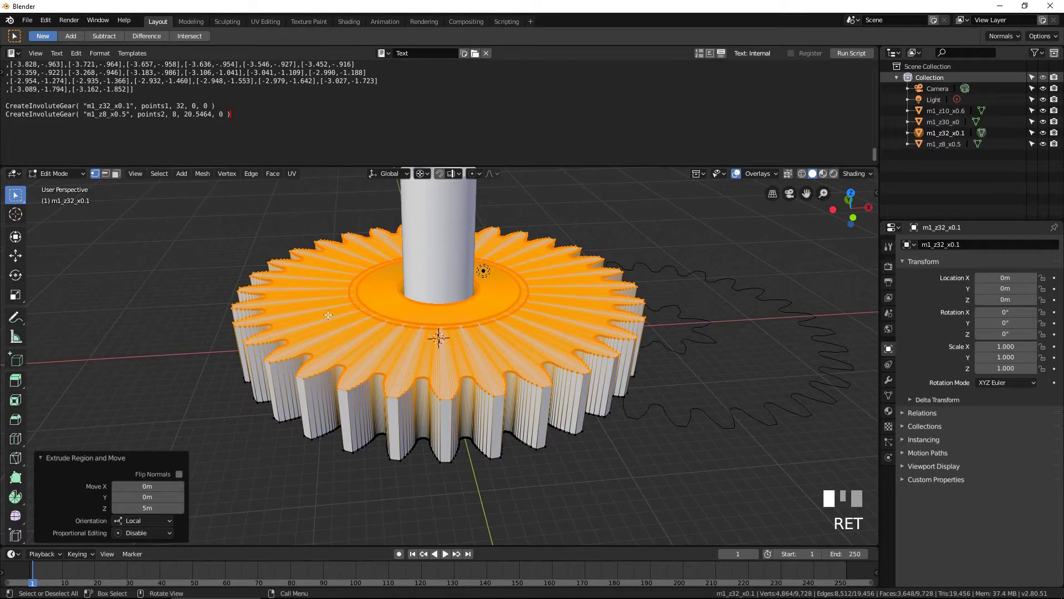
Step: Select the top face loop of the 32-tooth gear's hub ring and extrude it 5 m upward
{"action": "left_click", "coordinate": [116, 174]}
{"action": "key", "text": "a"}
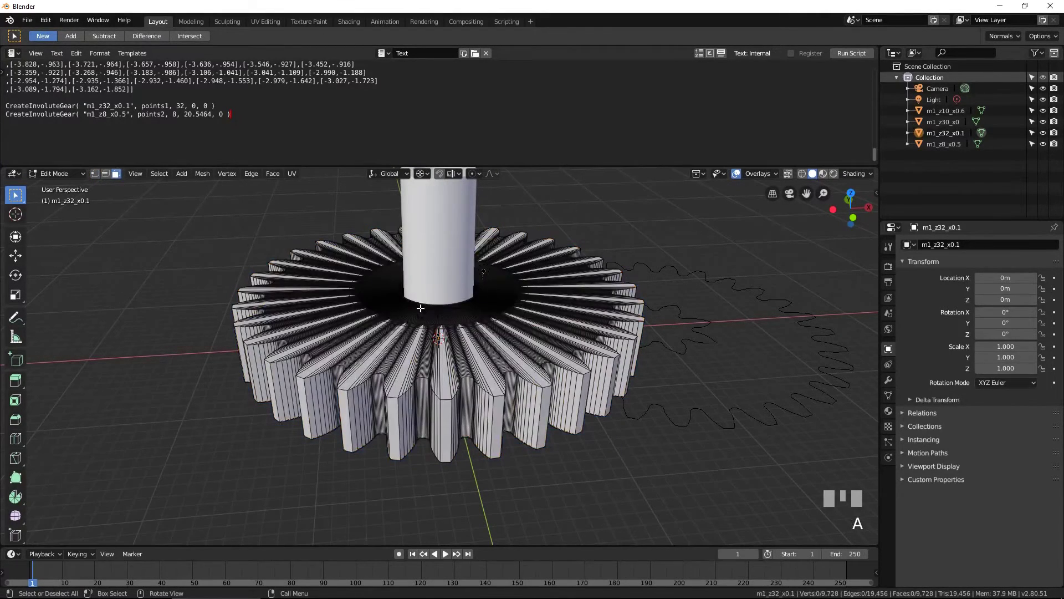
{"action": "left_click", "coordinate": [423, 312], "text": "alt+shift"}
{"action": "key", "text": "e"}
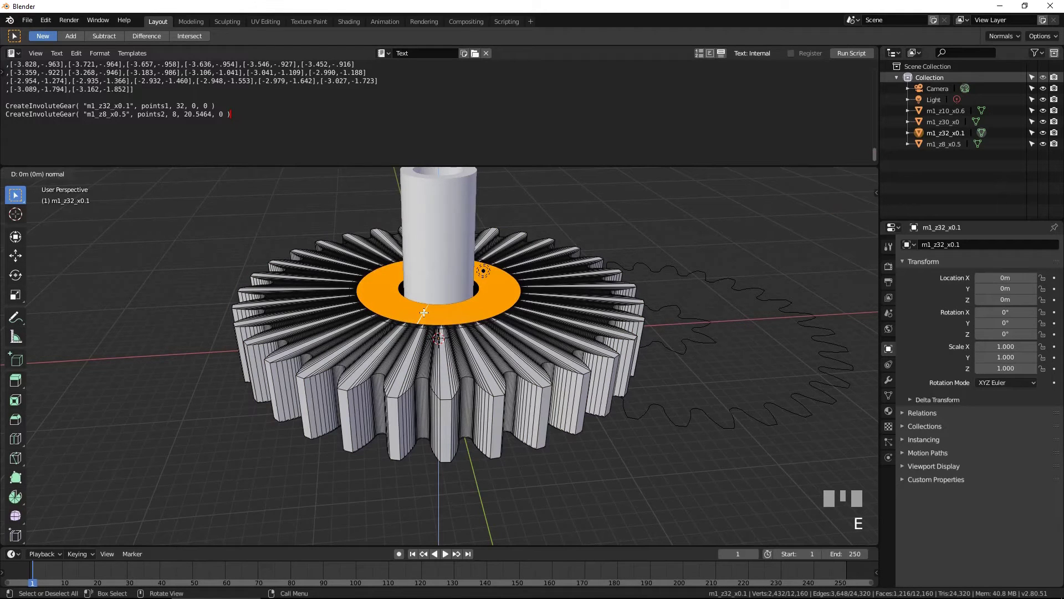
{"action": "key", "text": "5"}
{"action": "key", "text": "Return"}
Step: Make the normals of the entire 32-tooth gear mesh consistent and return to Object Mode
{"action": "key", "text": "a"}
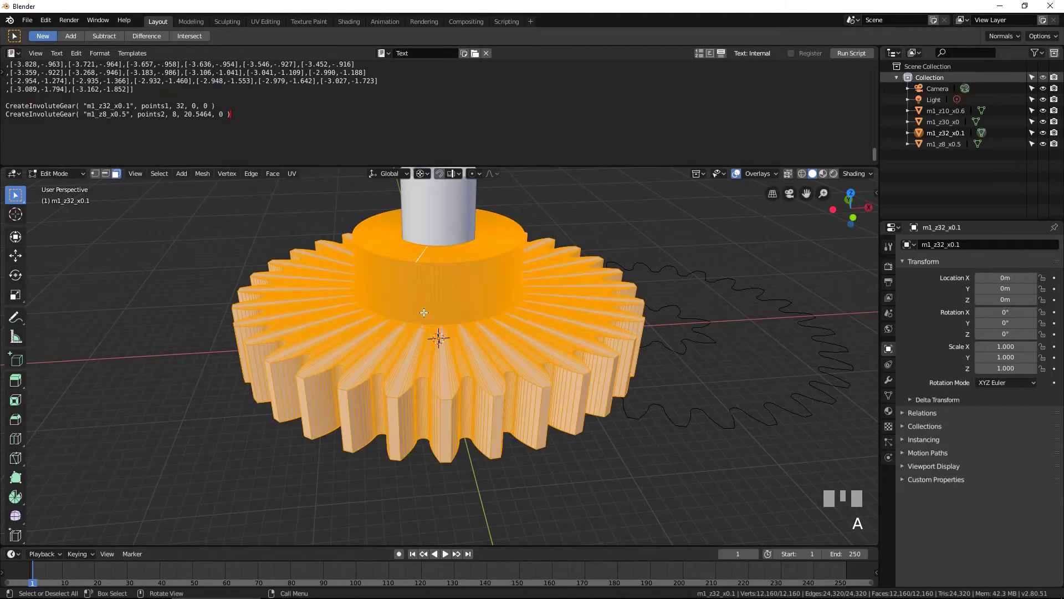
{"action": "key", "text": "shift+n"}
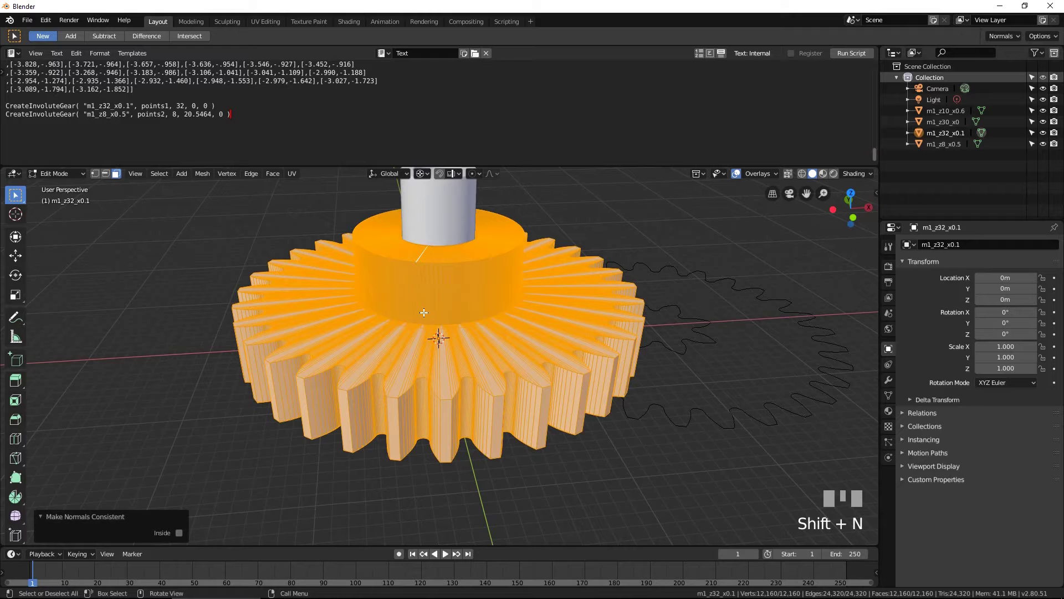
{"action": "key", "text": "Tab"}
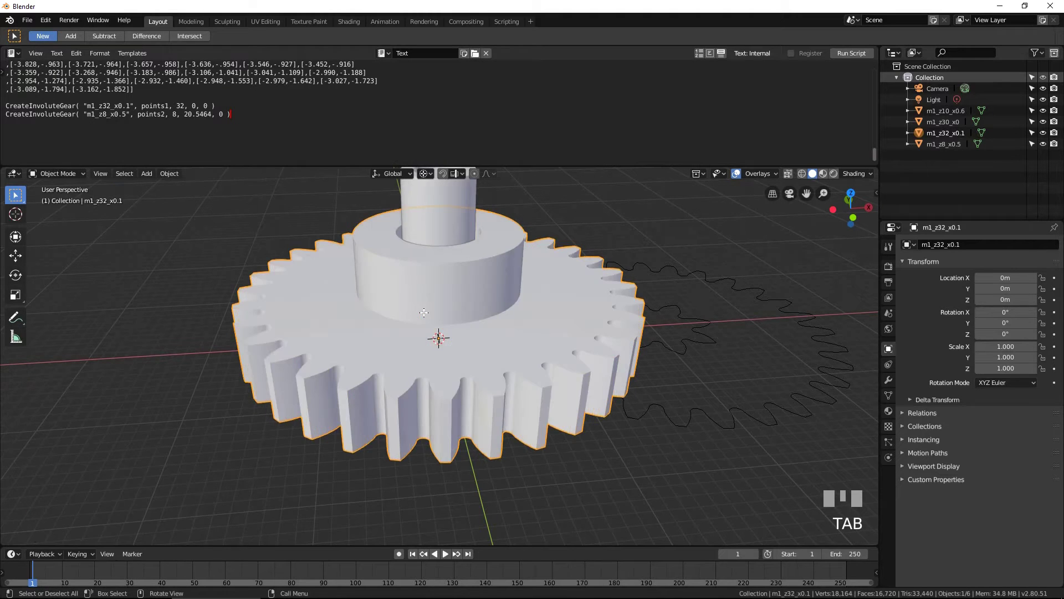
{"action": "scroll", "coordinate": [468, 308], "scroll_direction": "down", "scroll_amount": 3}
{"action": "middle_click_drag", "start_coordinate": [468, 308], "coordinate": [460, 358], "text": "shift"}
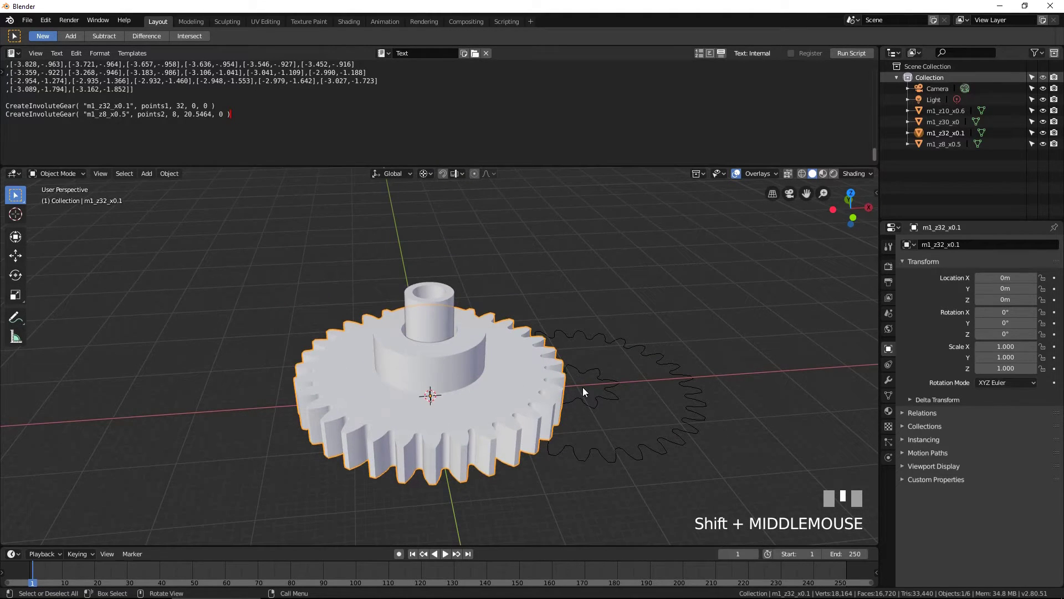
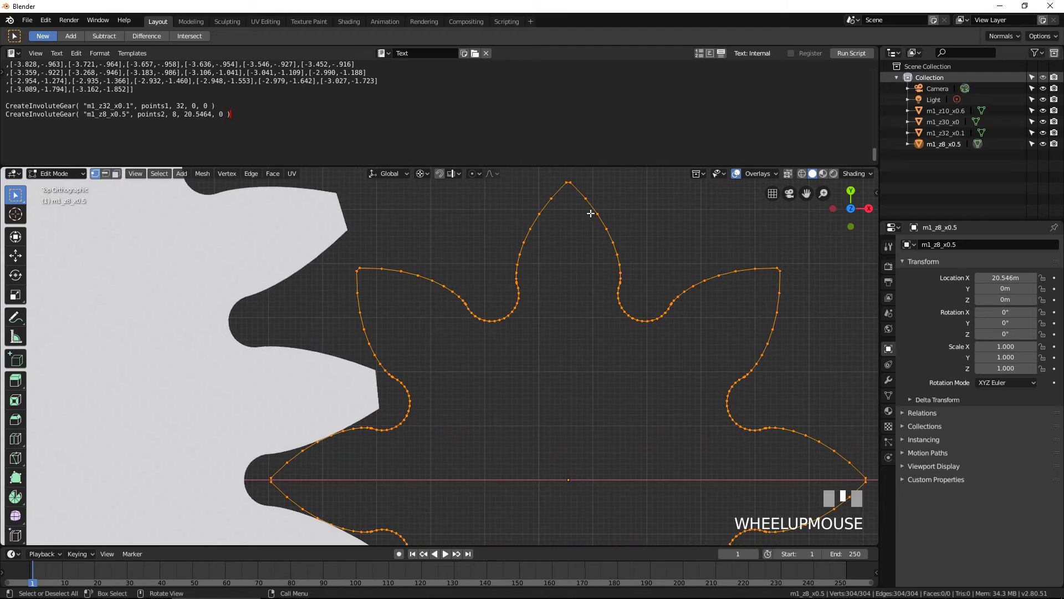
Step: Grow a selection from the top tooth's tip down to its roots, then delete the rest of the 8-tooth outline
{"action": "left_click", "coordinate": [571, 185], "text": "shift"}
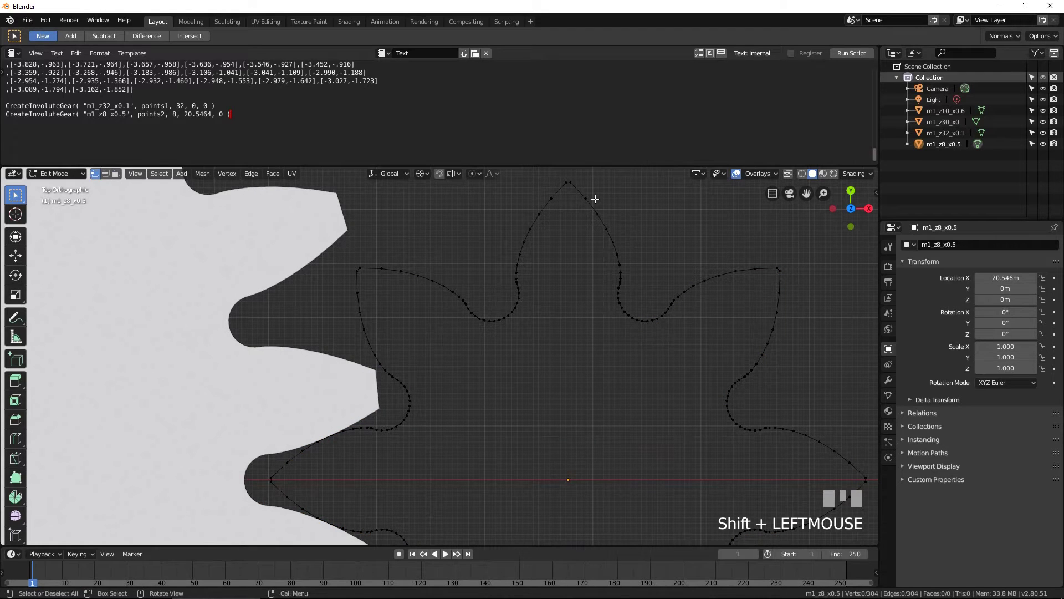
{"action": "left_click", "coordinate": [564, 182], "text": "shift"}
{"action": "key", "text": "ctrl+KP_Add"}
{"action": "key", "text": "ctrl+KP_Add"}
{"action": "key", "text": "ctrl+KP_Add"}
{"action": "key", "text": "ctrl+KP_Add"}
{"action": "key", "text": "ctrl+KP_Add"}
{"action": "key", "text": "ctrl+KP_Add"}
{"action": "key", "text": "ctrl+KP_Add"}
{"action": "key", "text": "ctrl+KP_Add"}
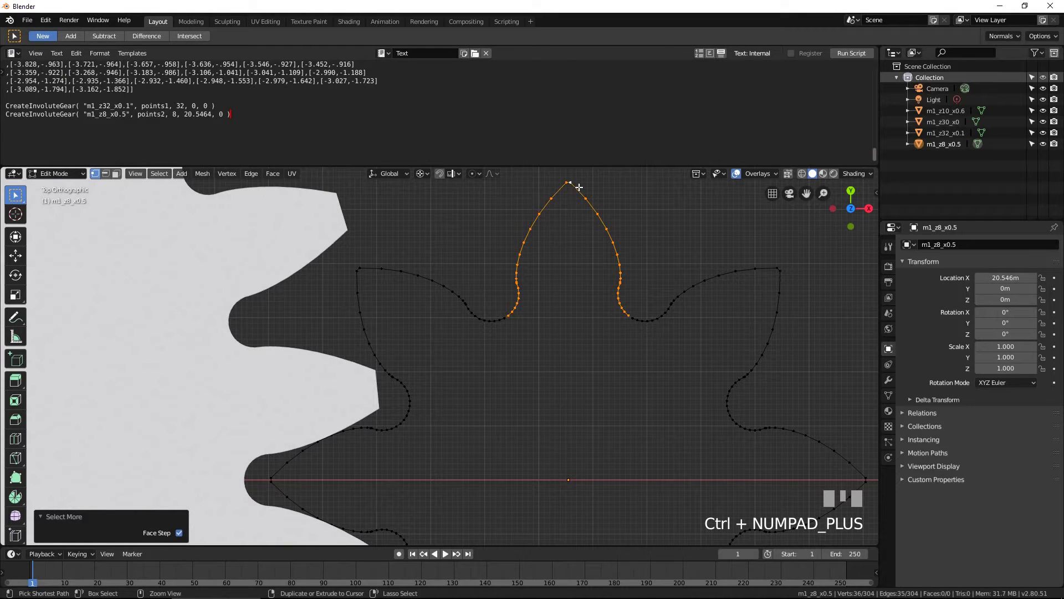
{"action": "key", "text": "ctrl+i"}
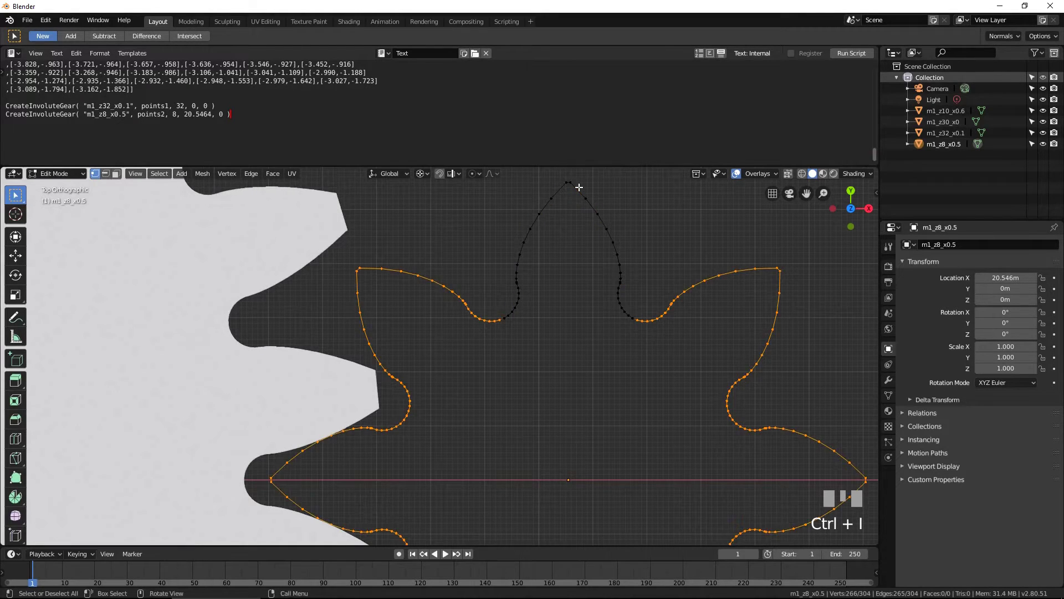
{"action": "key", "text": "x"}
{"action": "left_click", "coordinate": [579, 191]}
Step: Add a 76-vertex circle midway between the tooth's two open ends and scale it down to fit inside the tooth's base
{"action": "left_click", "coordinate": [504, 318]}
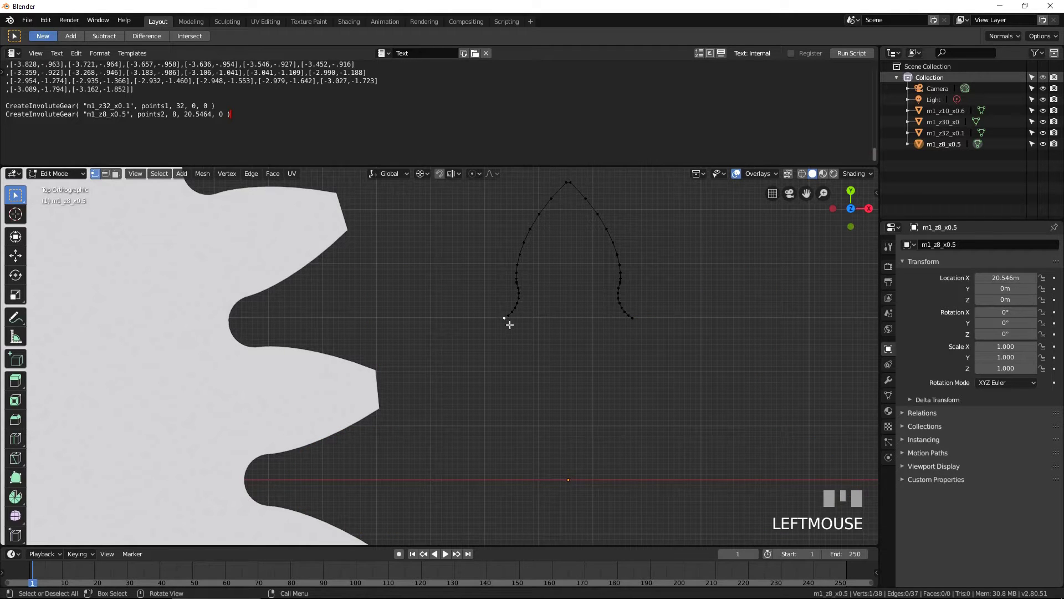
{"action": "left_click", "coordinate": [643, 326], "text": "shift"}
{"action": "key", "text": "shift+s"}
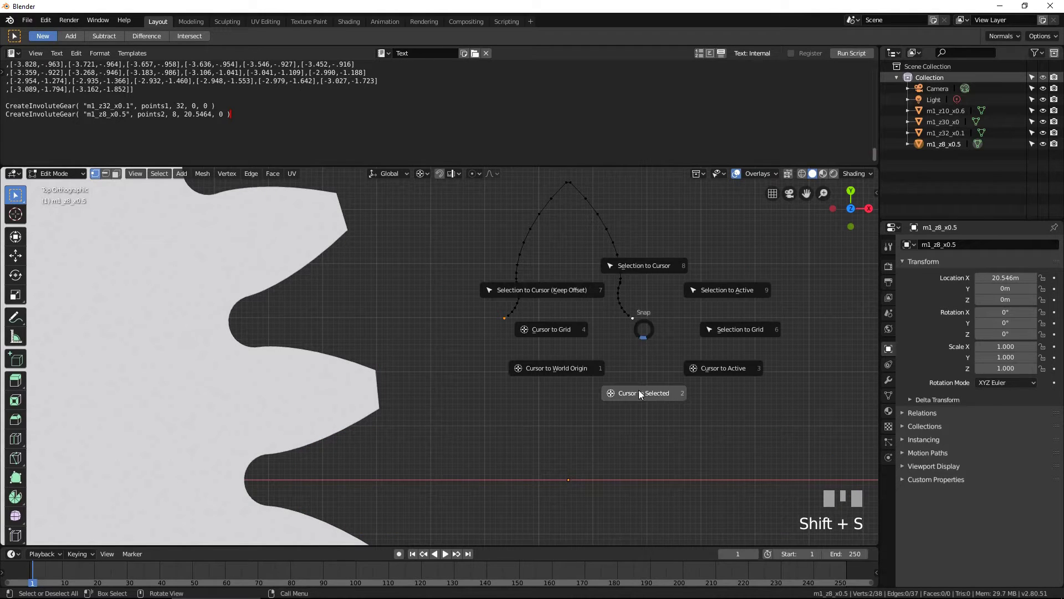
{"action": "key", "text": "shift+a"}
{"action": "left_click", "coordinate": [621, 380]}
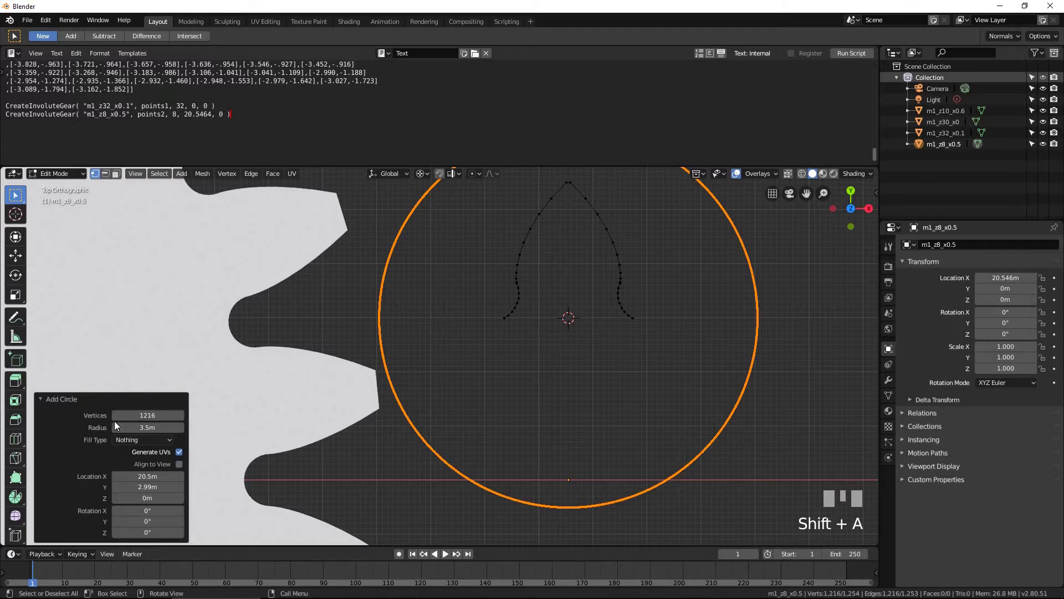
{"action": "left_click", "coordinate": [145, 415]}
{"action": "type", "text": "76"}
{"action": "key", "text": "Return"}
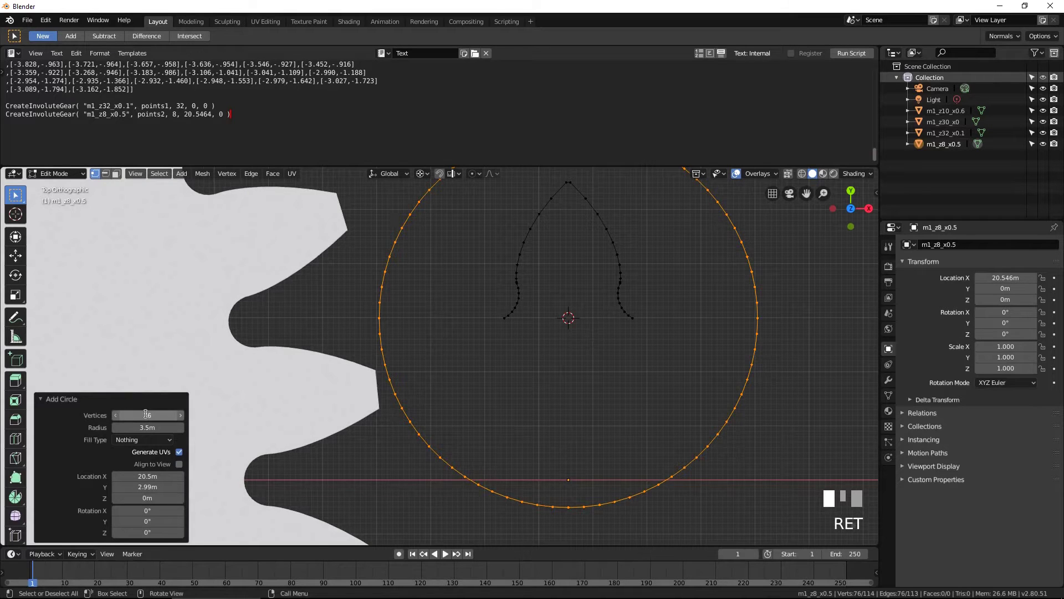
{"action": "key", "text": "s"}
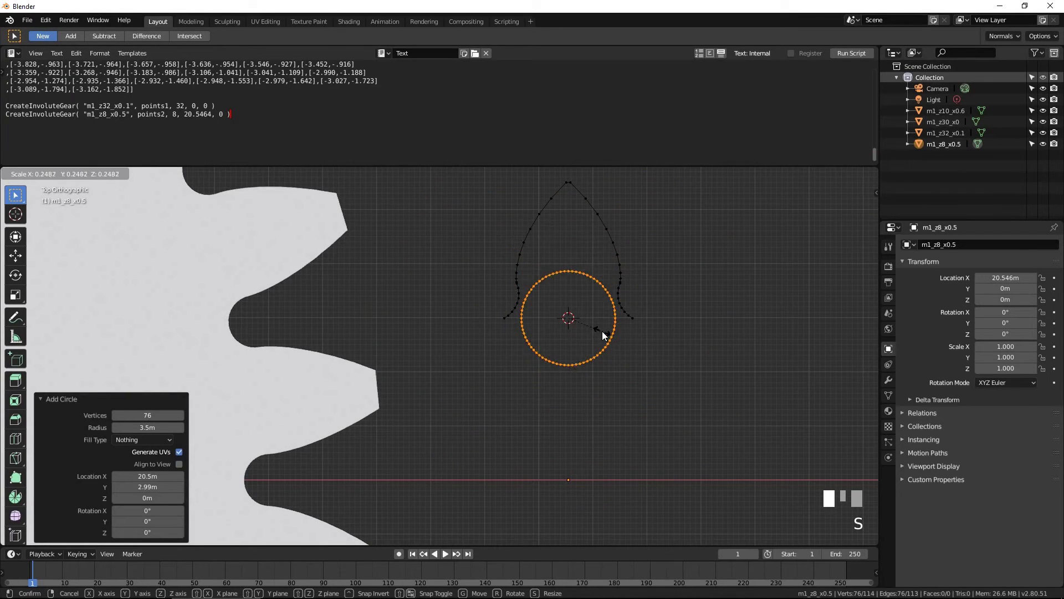
{"action": "left_click", "coordinate": [600, 332]}
Step: Delete the lower half of the small circle, keeping only the arc inside the tooth's base
{"action": "scroll", "coordinate": [599, 332], "scroll_direction": "up", "scroll_amount": 2}
{"action": "key", "text": "a"}
{"action": "key", "text": "a"}
{"action": "key", "text": "b"}
{"action": "left_click_drag", "start_coordinate": [772, 409], "coordinate": [468, 302]}
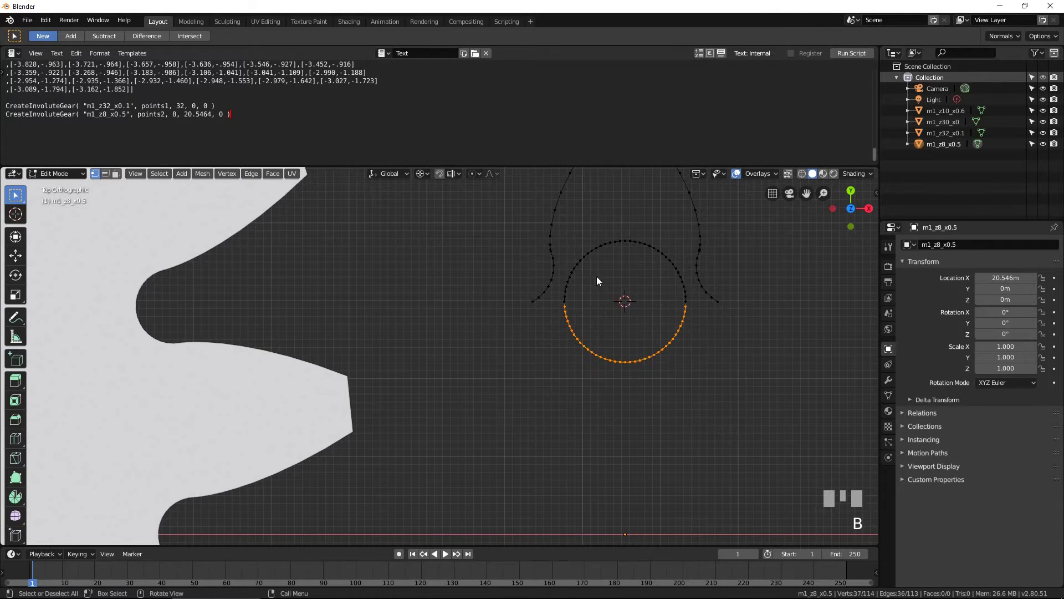
{"action": "key", "text": "x"}
{"action": "left_click", "coordinate": [767, 234]}
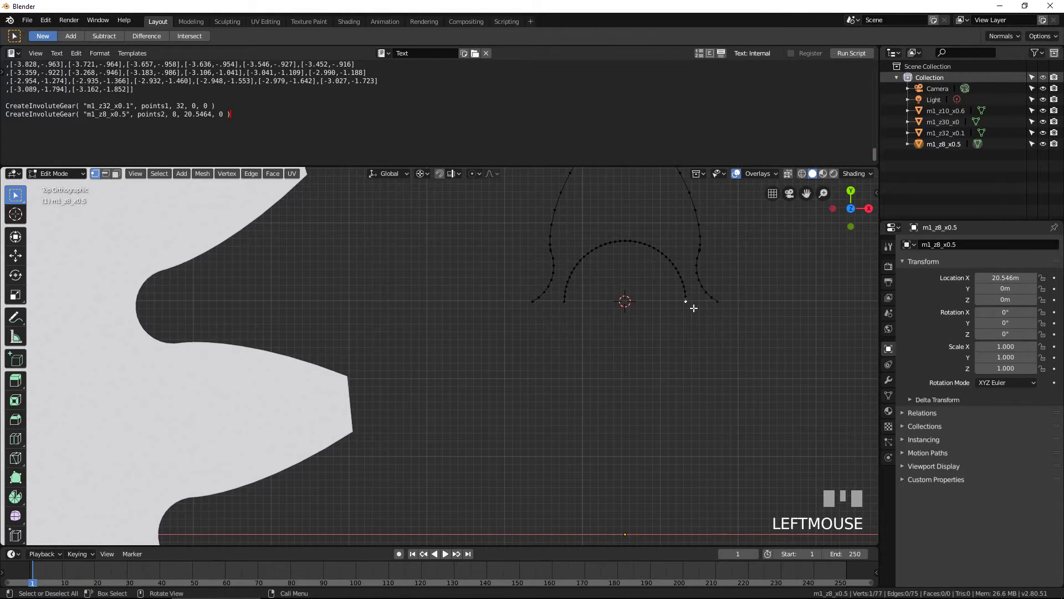
Step: Bridge the tooth outline with the arc beneath it to fill the tooth with faces
{"action": "scroll", "coordinate": [753, 314], "scroll_direction": "down", "scroll_amount": 2}
{"action": "middle_click_drag", "start_coordinate": [708, 297], "coordinate": [620, 358], "text": "shift"}
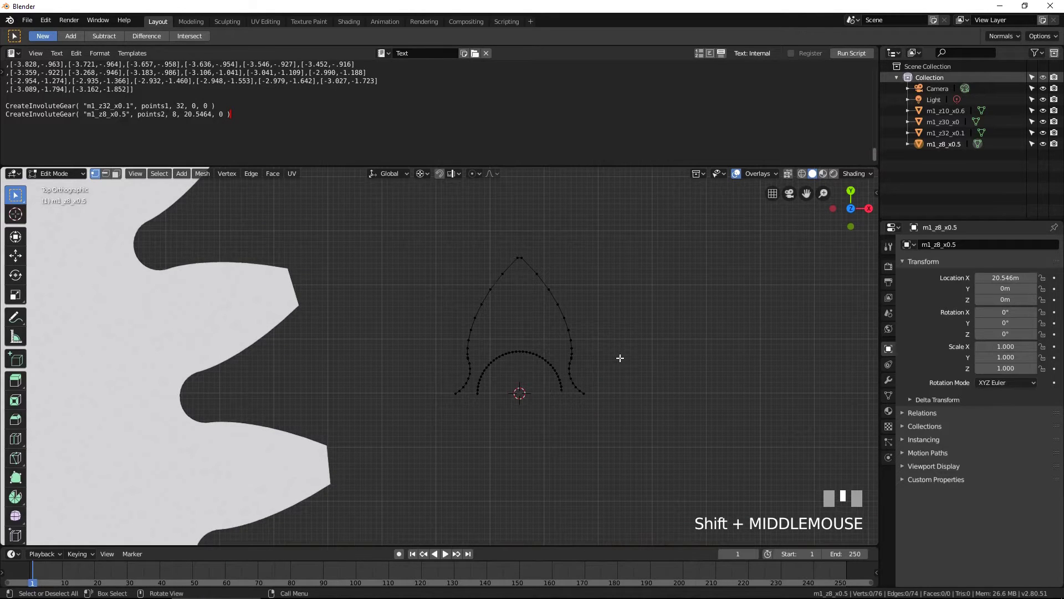
{"action": "key", "text": "a"}
{"action": "left_click", "coordinate": [251, 174]}
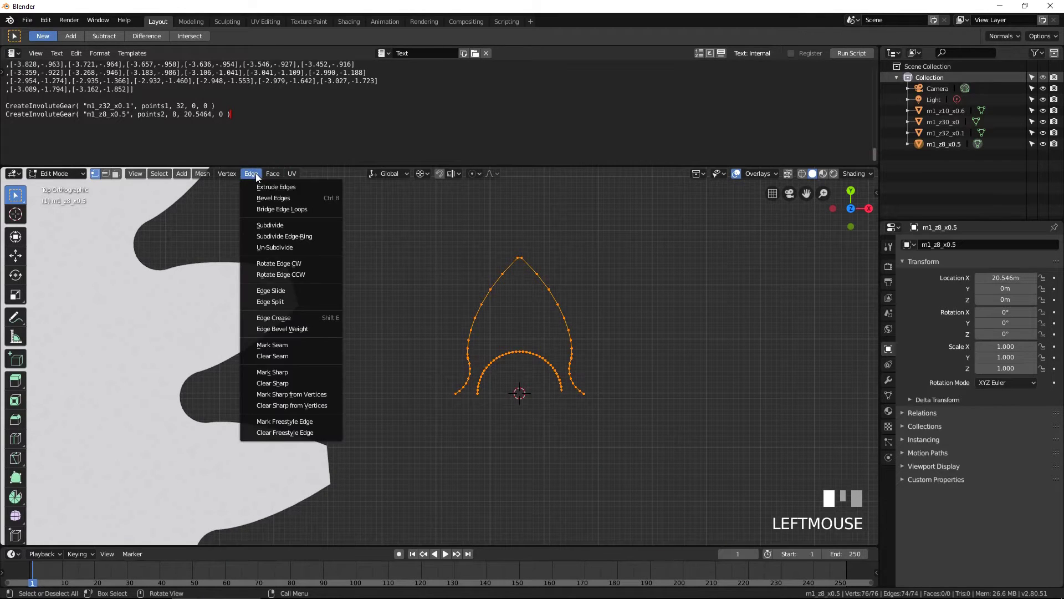
{"action": "left_click", "coordinate": [277, 210]}
Step: Snap the 3D cursor to the 8-tooth gear's origin and duplicate the tooth rotated 45° about the Z axis
{"action": "middle_click_drag", "start_coordinate": [597, 335], "coordinate": [604, 277], "text": "shift"}
{"action": "key", "text": "Tab"}
{"action": "key", "text": "shift+s"}
{"action": "left_click", "coordinate": [612, 341]}
{"action": "key", "text": "Tab"}
{"action": "middle_click_drag", "start_coordinate": [610, 344], "coordinate": [652, 326], "text": "shift"}
{"action": "key", "text": "shift+d"}
{"action": "type", "text": "rz"}
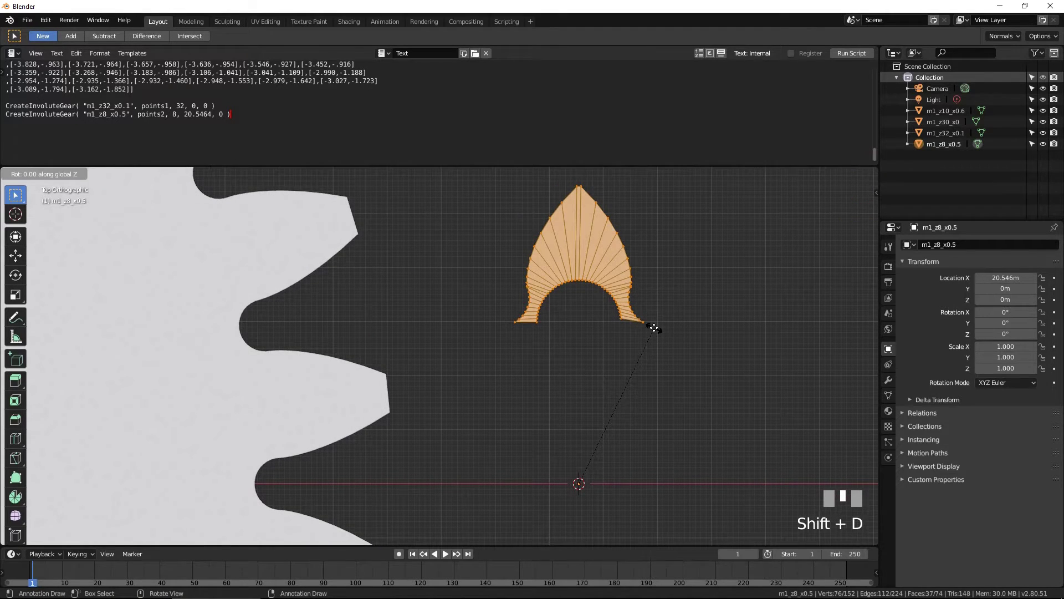
{"action": "type", "text": "45"}
{"action": "key", "text": "Return"}
Step: Fill the gap between the two neighbouring teeth with a face across their facing end edges
{"action": "scroll", "coordinate": [632, 324], "scroll_direction": "up", "scroll_amount": 3}
{"action": "key", "text": "a"}
{"action": "left_click", "coordinate": [586, 289], "text": "shift"}
{"action": "left_click", "coordinate": [595, 286], "text": "shift"}
{"action": "left_click", "coordinate": [642, 284], "text": "shift"}
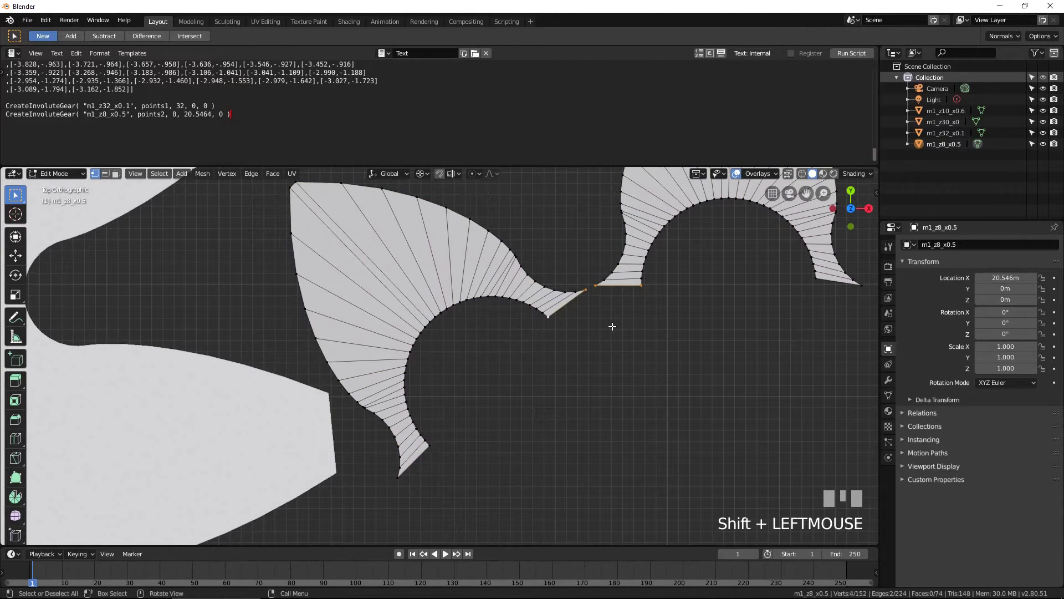
{"action": "key", "text": "f"}
Step: Duplicate the joined tooth pair rotated 45° about the Z axis and repeat the duplication until all eight teeth are in place
{"action": "scroll", "coordinate": [610, 326], "scroll_direction": "down", "scroll_amount": 3}
{"action": "key", "text": "a"}
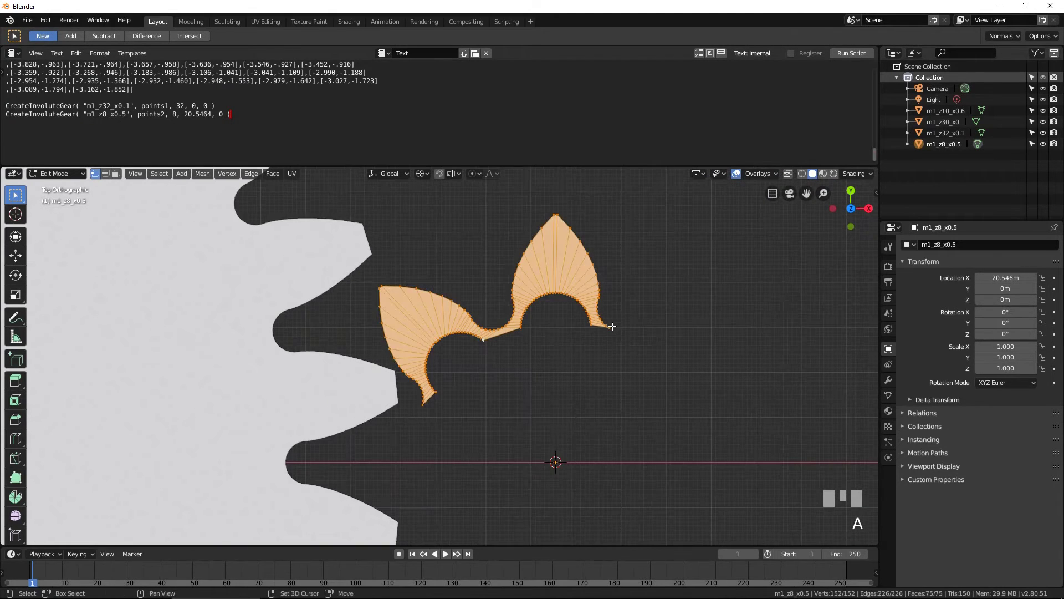
{"action": "key", "text": "shift+d"}
{"action": "type", "text": "rz45"}
{"action": "key", "text": "Return"}
{"action": "key", "text": "shift+r"}
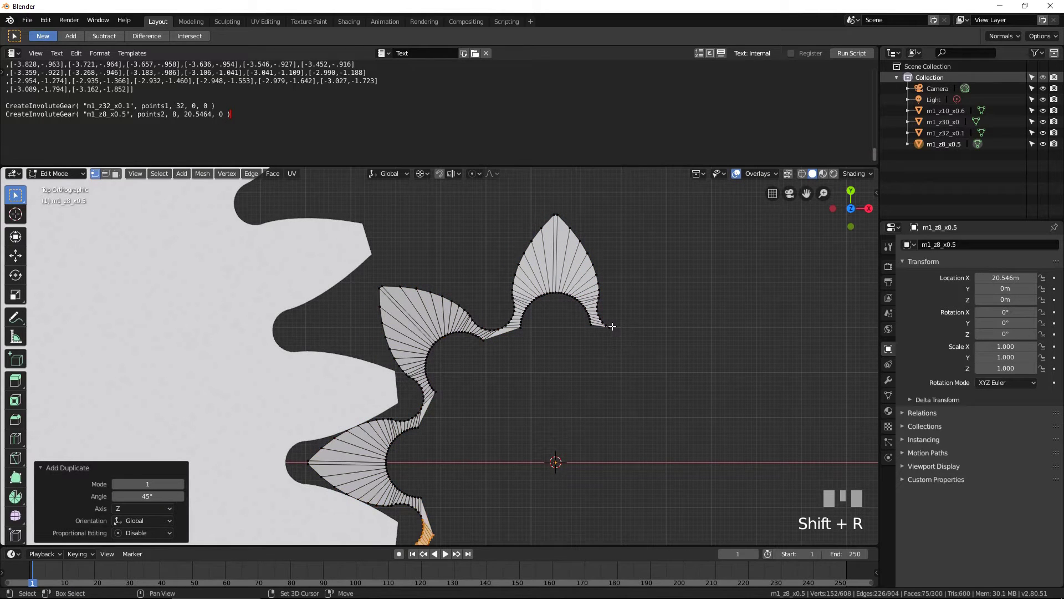
{"action": "key", "text": "shift+r"}
{"action": "key", "text": "shift+r"}
Step: Remove the double vertices from the entire 8-tooth gear mesh
{"action": "scroll", "coordinate": [613, 326], "scroll_direction": "down", "scroll_amount": 1}
{"action": "key", "text": "a"}
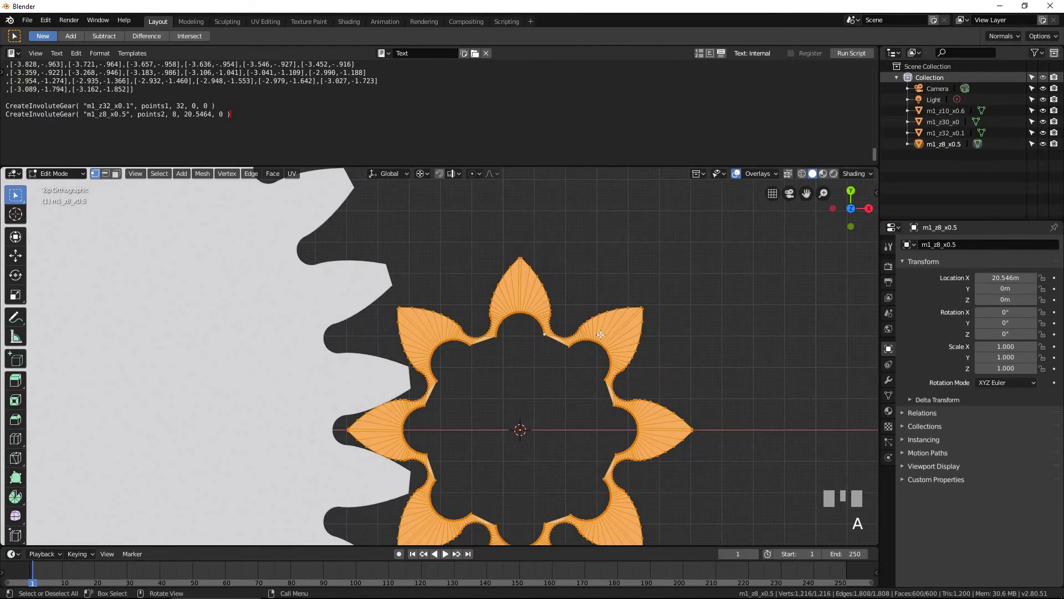
{"action": "right_click", "coordinate": [649, 413]}
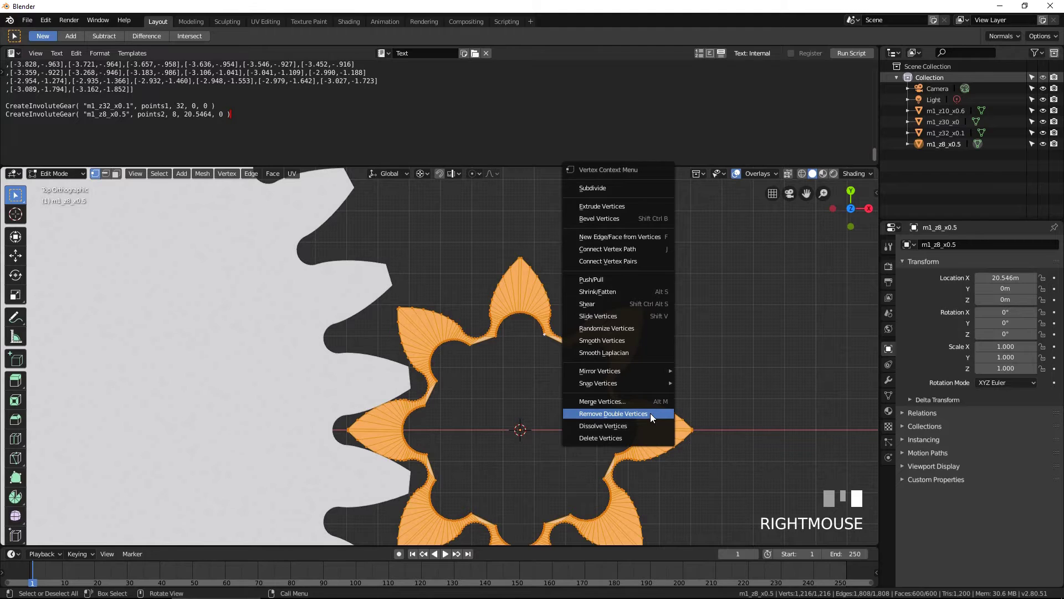
{"action": "left_click", "coordinate": [645, 415]}
Step: Extrude the 8-tooth gear's inner edge loop inward at scale 0.8 and round it with To Sphere at factor 1
{"action": "middle_click_drag", "start_coordinate": [642, 416], "coordinate": [663, 363], "text": "shift"}
{"action": "key", "text": "a"}
{"action": "key", "text": "a"}
{"action": "left_click", "coordinate": [524, 313], "text": "alt+shift"}
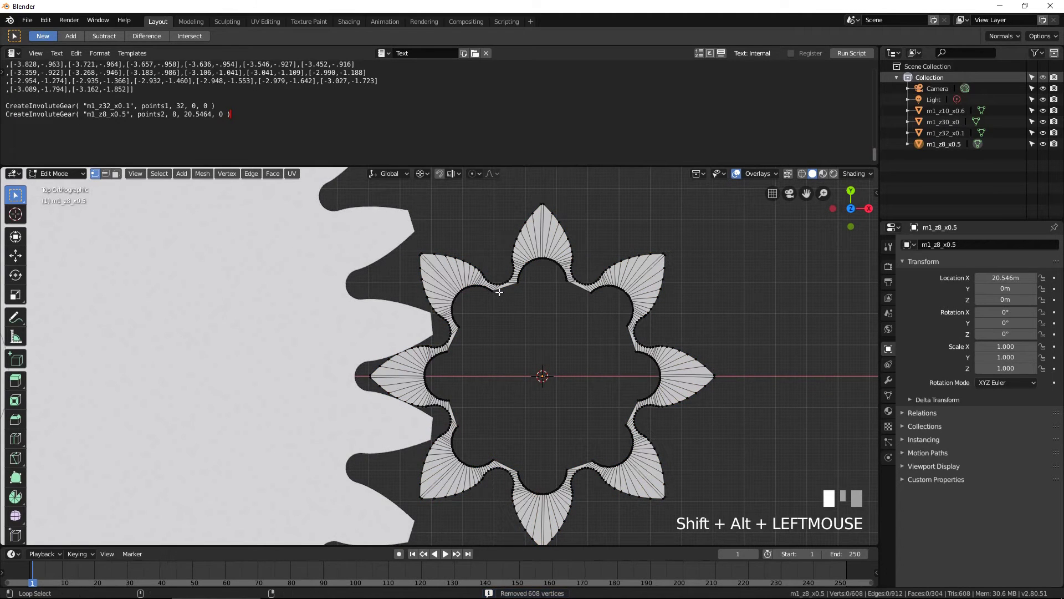
{"action": "middle_click_drag", "start_coordinate": [538, 343], "coordinate": [567, 347], "text": "shift"}
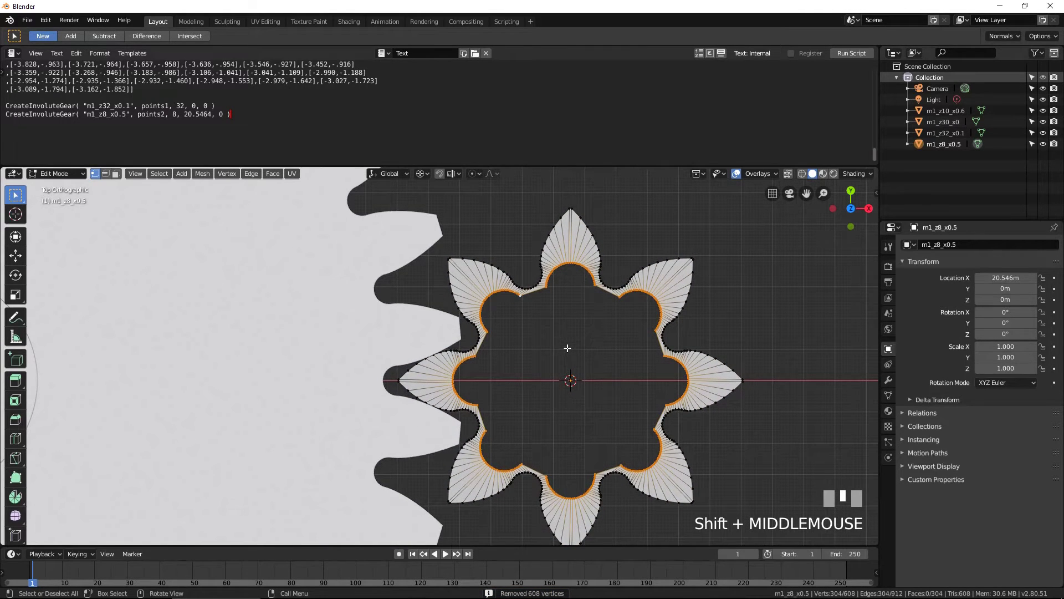
{"action": "type", "text": "es.8"}
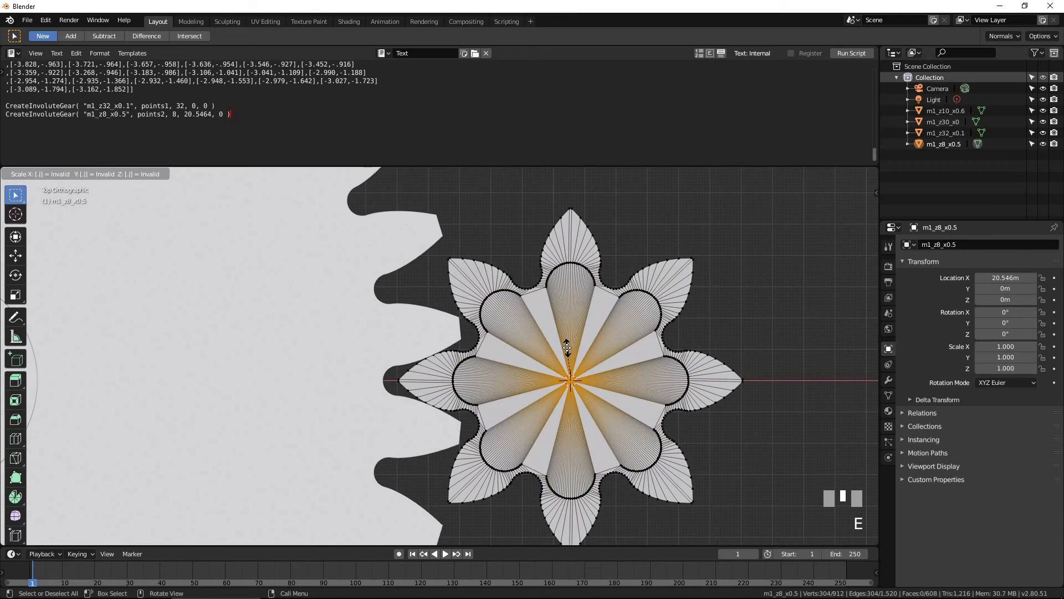
{"action": "key", "text": "Return"}
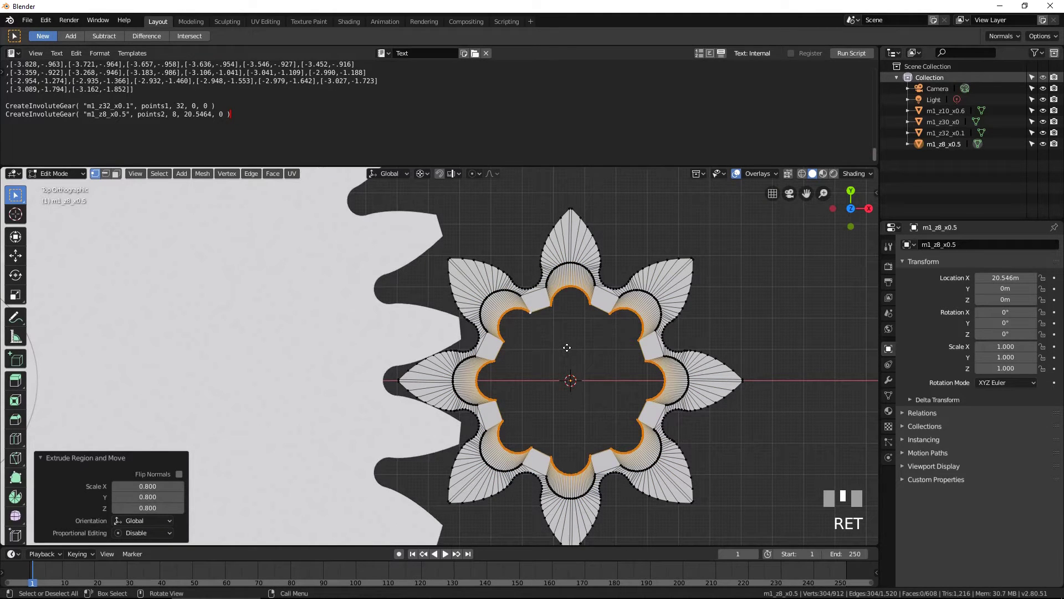
{"action": "key", "text": "shift+alt+s"}
{"action": "key", "text": "Return"}
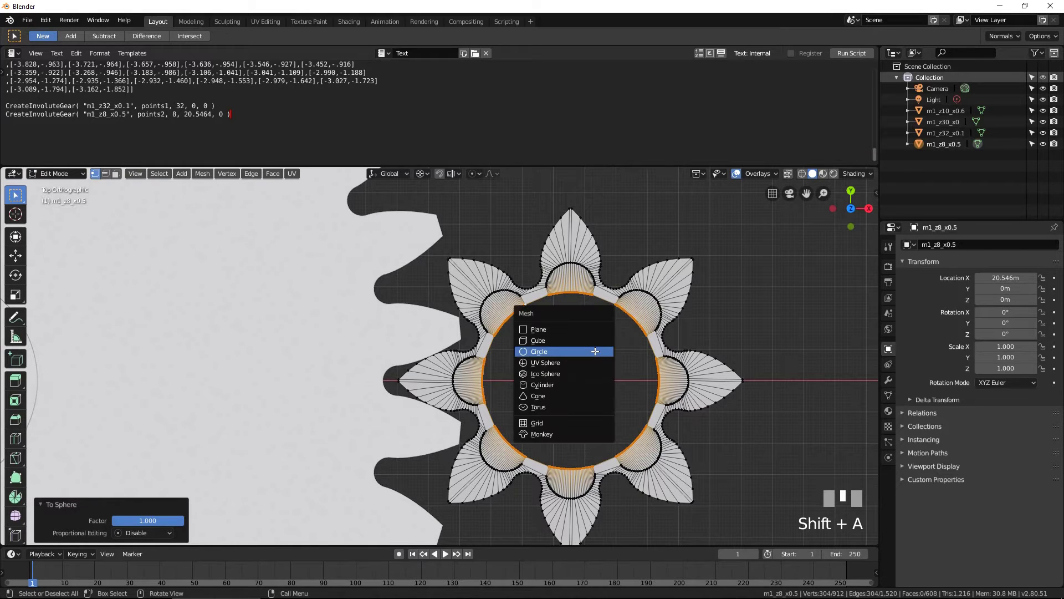
Step: Add a circle with 304 vertices and a 2 m radius at the centre of the 8-tooth gear
{"action": "key", "text": "shift+a"}
{"action": "left_click", "coordinate": [595, 351]}
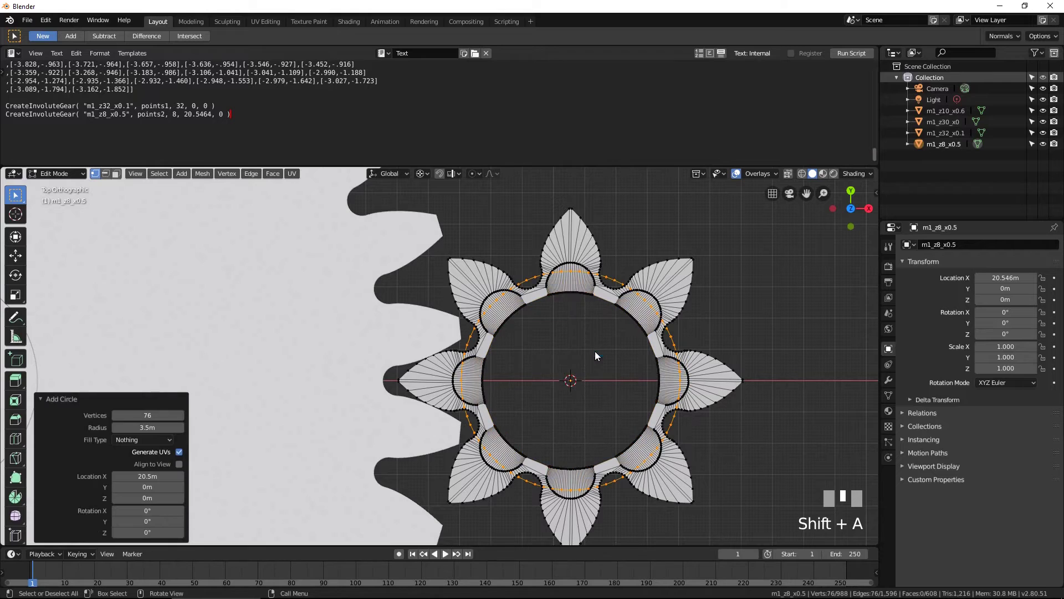
{"action": "left_click", "coordinate": [138, 418]}
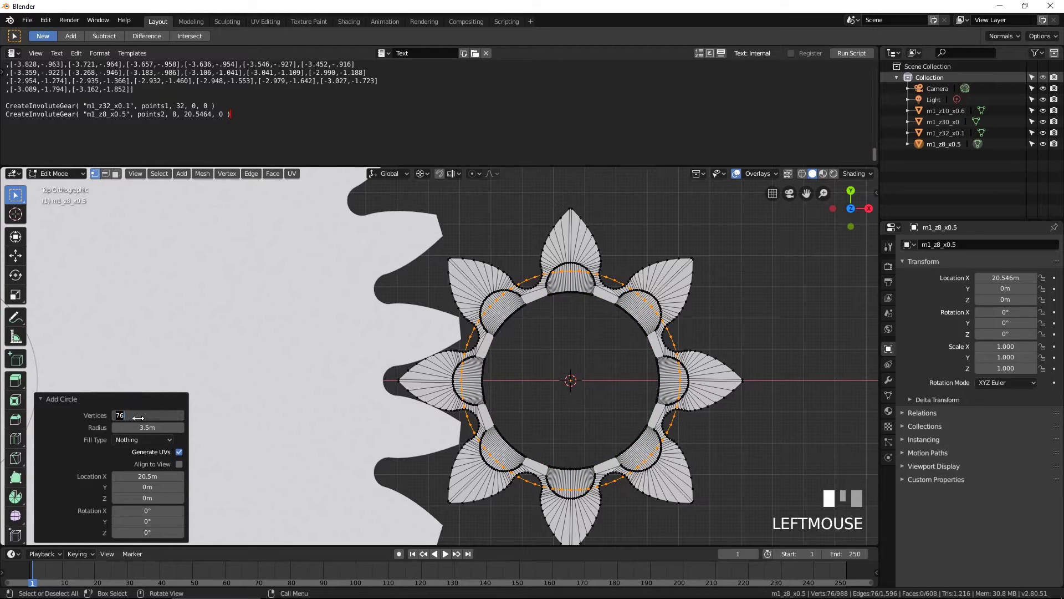
{"action": "type", "text": "304"}
{"action": "key", "text": "Tab"}
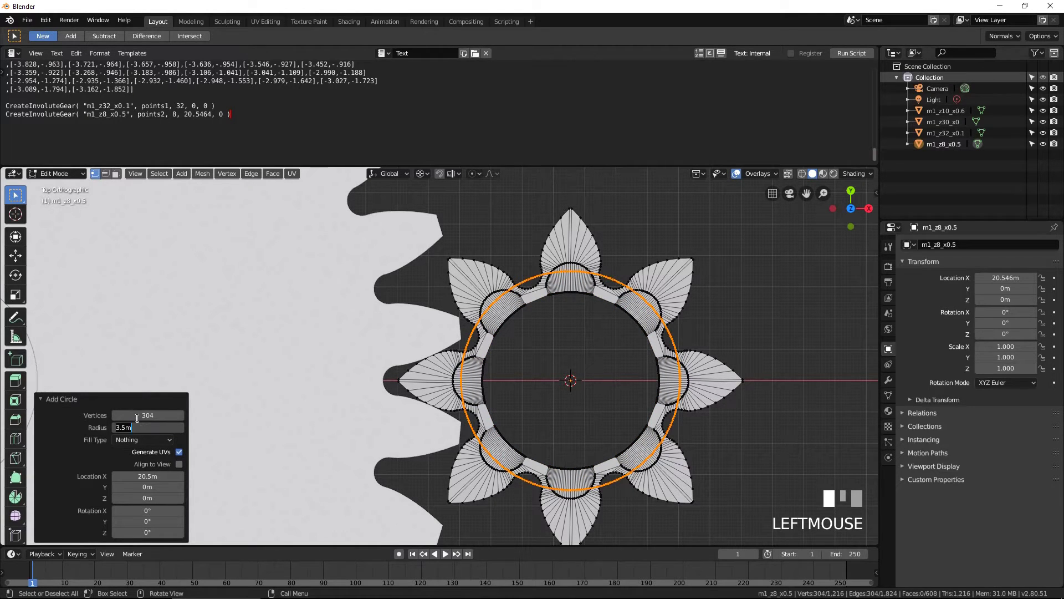
{"action": "type", "text": "2"}
{"action": "key", "text": "Return"}
Step: Bridge the 2 m circle with the 8-tooth gear's rounded inner edge loop
{"action": "scroll", "coordinate": [444, 354], "scroll_direction": "up", "scroll_amount": 2}
{"action": "left_click", "coordinate": [682, 274], "text": "alt+shift"}
{"action": "left_click", "coordinate": [251, 173]}
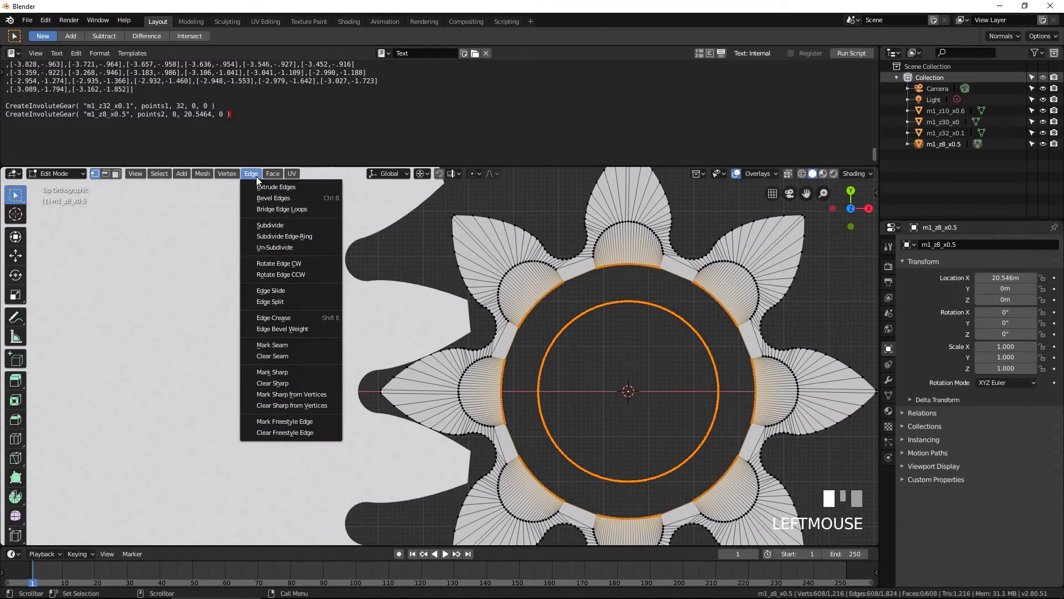
{"action": "left_click", "coordinate": [266, 208]}
{"action": "scroll", "coordinate": [600, 390], "scroll_direction": "down", "scroll_amount": 1}
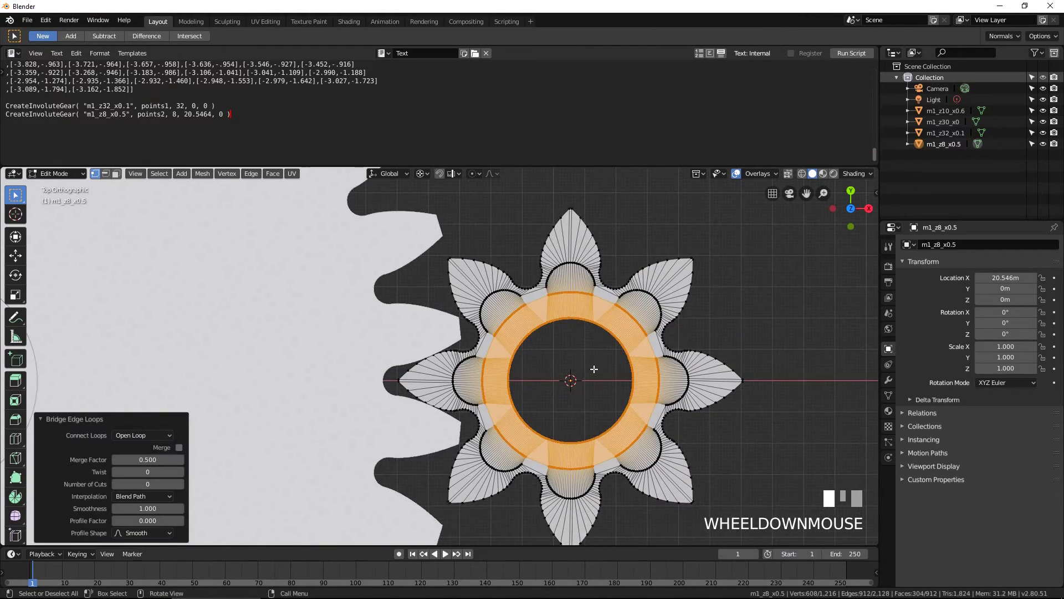
Step: Extrude the entire 8-tooth gear mesh by -5 m along Z
{"action": "middle_click_drag", "start_coordinate": [594, 368], "coordinate": [589, 345]}
{"action": "key", "text": "a"}
{"action": "scroll", "coordinate": [575, 359], "scroll_direction": "down", "scroll_amount": 2}
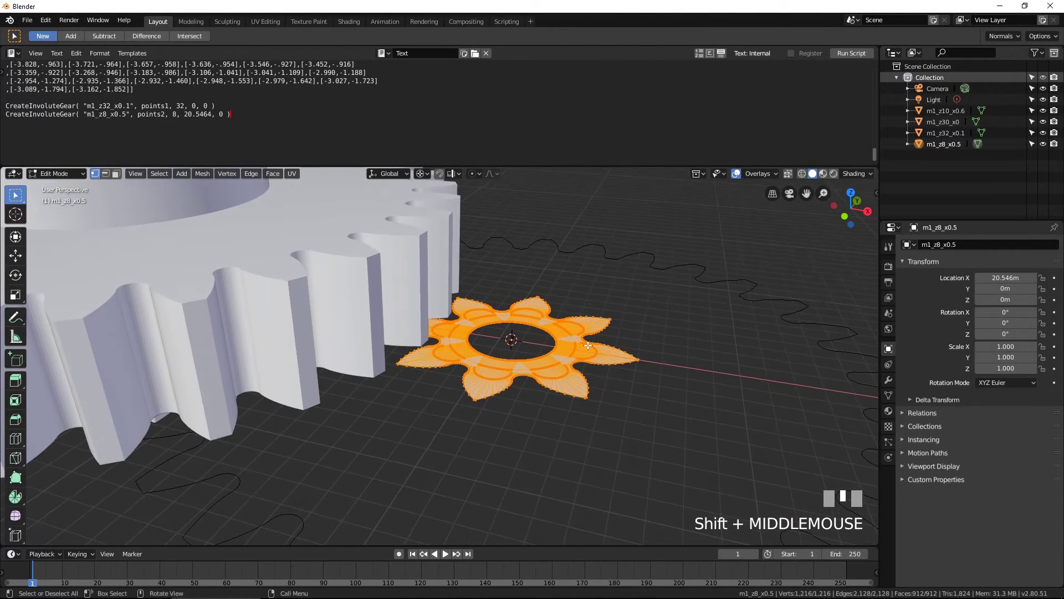
{"action": "type", "text": "e-5"}
{"action": "key", "text": "Return"}
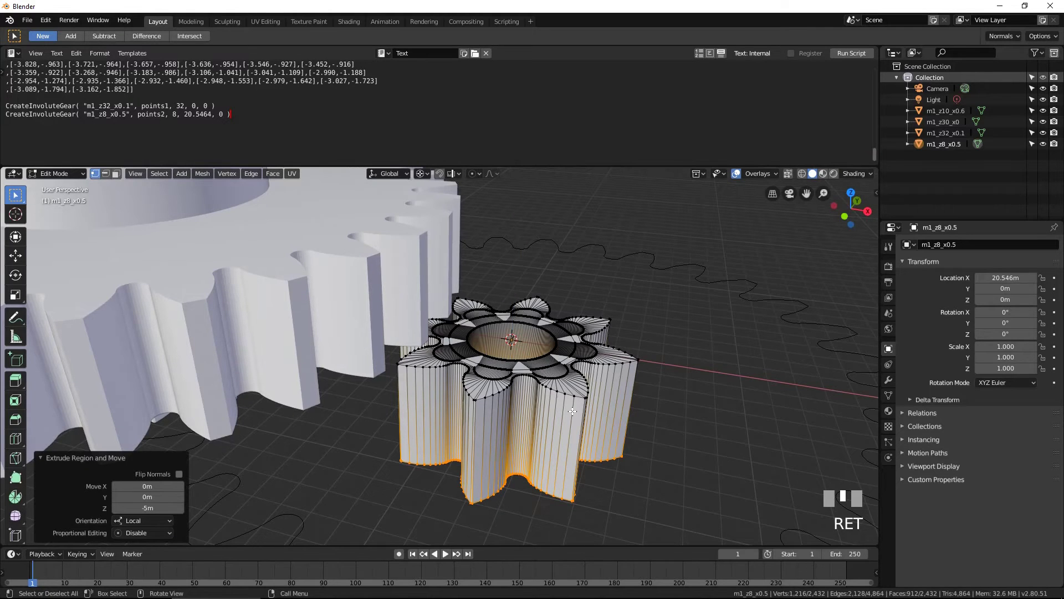
Step: Delete the bottom faces of the extruded 8-tooth gear
{"action": "middle_click_drag", "start_coordinate": [574, 399], "coordinate": [126, 59]}
{"action": "left_click", "coordinate": [116, 174]}
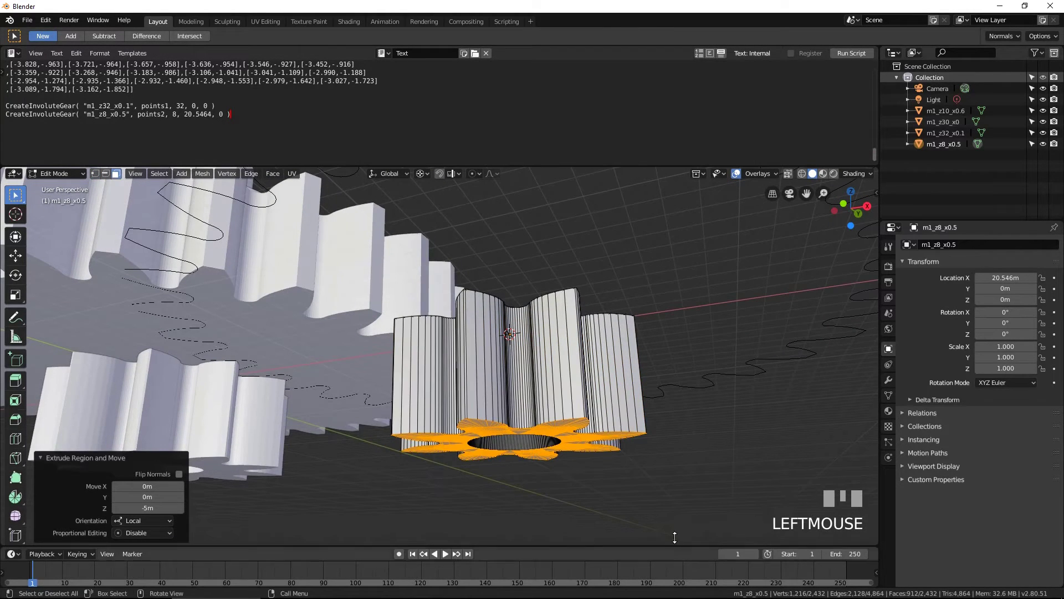
{"action": "key", "text": "x"}
{"action": "left_click", "coordinate": [643, 458]}
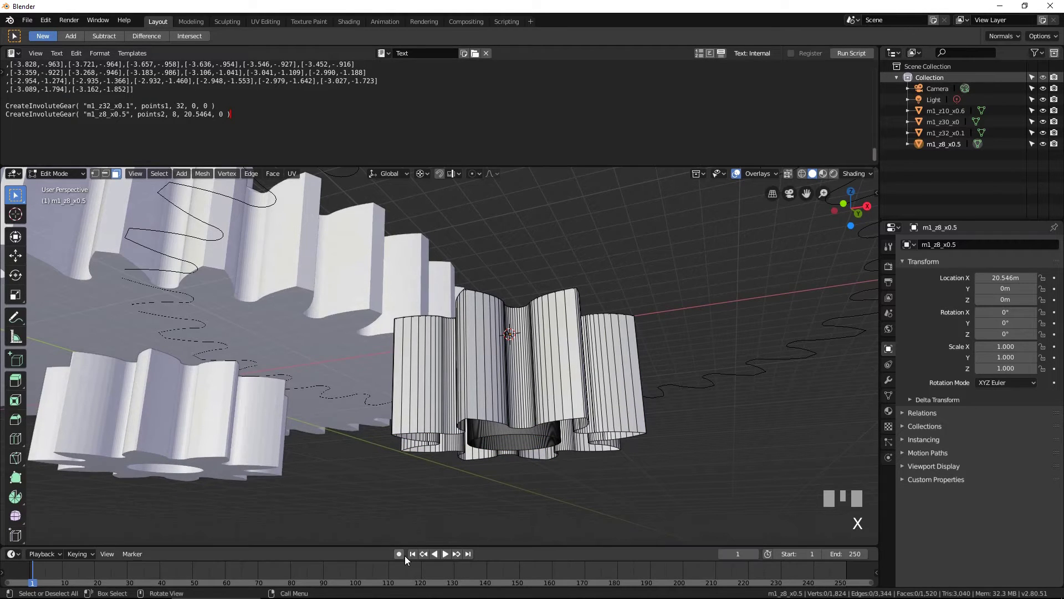
Step: Duplicate the 8-tooth gear's bottom outer edge loop in place and separate it into its own object
{"action": "middle_click_drag", "start_coordinate": [533, 388], "coordinate": [554, 388]}
{"action": "left_click", "coordinate": [97, 174]}
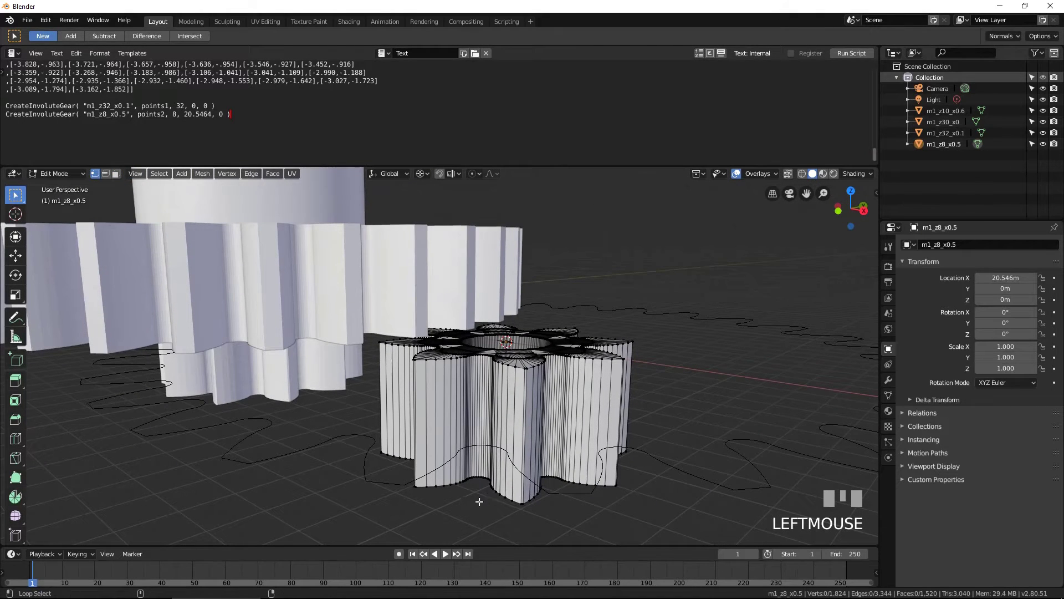
{"action": "left_click", "coordinate": [499, 485], "text": "alt+shift"}
{"action": "middle_click_drag", "start_coordinate": [499, 485], "coordinate": [570, 408]}
{"action": "key", "text": "shift+d"}
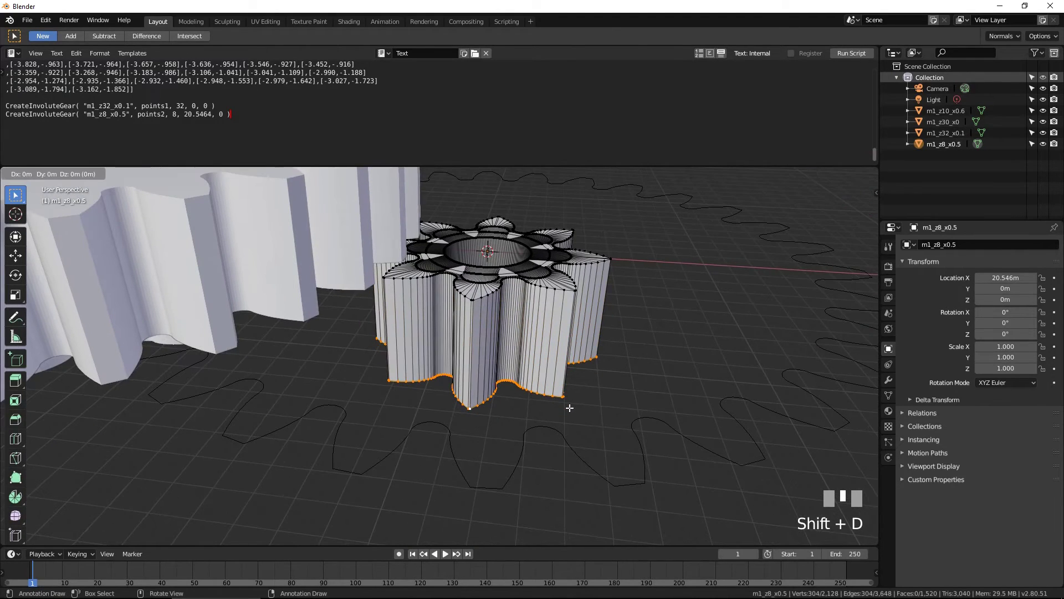
{"action": "key", "text": "Return"}
{"action": "key", "text": "p"}
{"action": "left_click", "coordinate": [570, 409]}
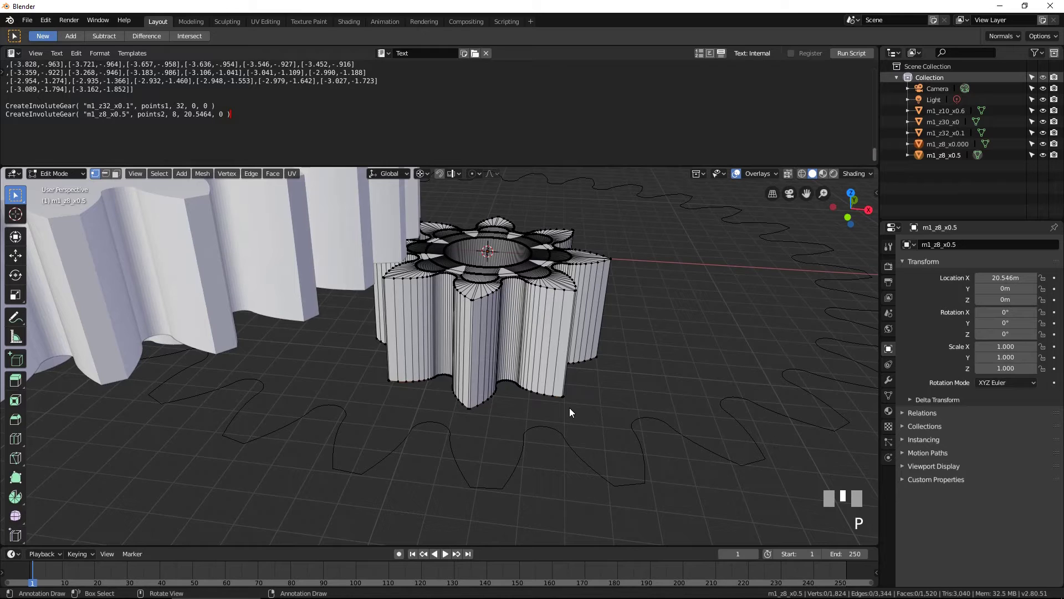
{"action": "key", "text": "Tab"}
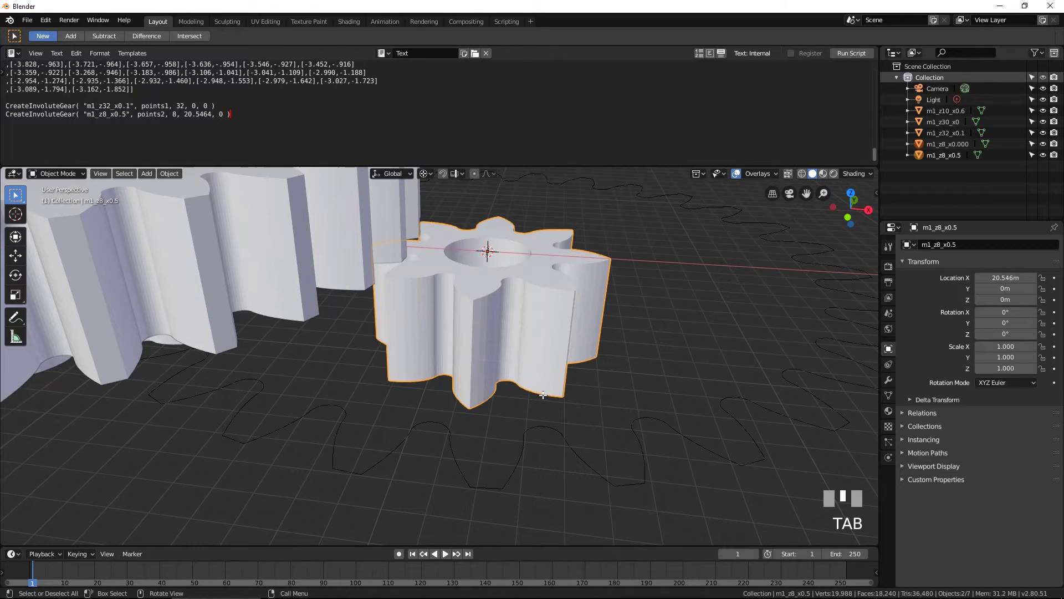
Step: Move the separated 8-tooth outline by -5 m along Z
{"action": "left_click", "coordinate": [473, 408]}
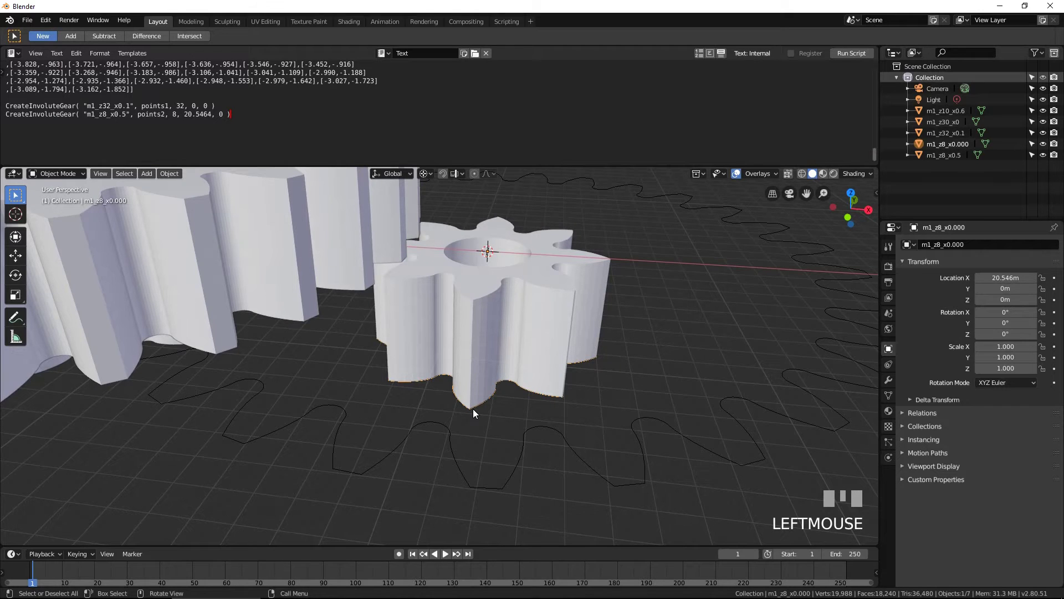
{"action": "key", "text": "g"}
{"action": "key", "text": "z"}
{"action": "type", "text": "-5"}
{"action": "key", "text": "Return"}
Step: Extrude the whole separated 8-tooth outline by -1 m along Z to form a thin wall
{"action": "middle_click_drag", "start_coordinate": [428, 341], "coordinate": [505, 299], "text": "shift"}
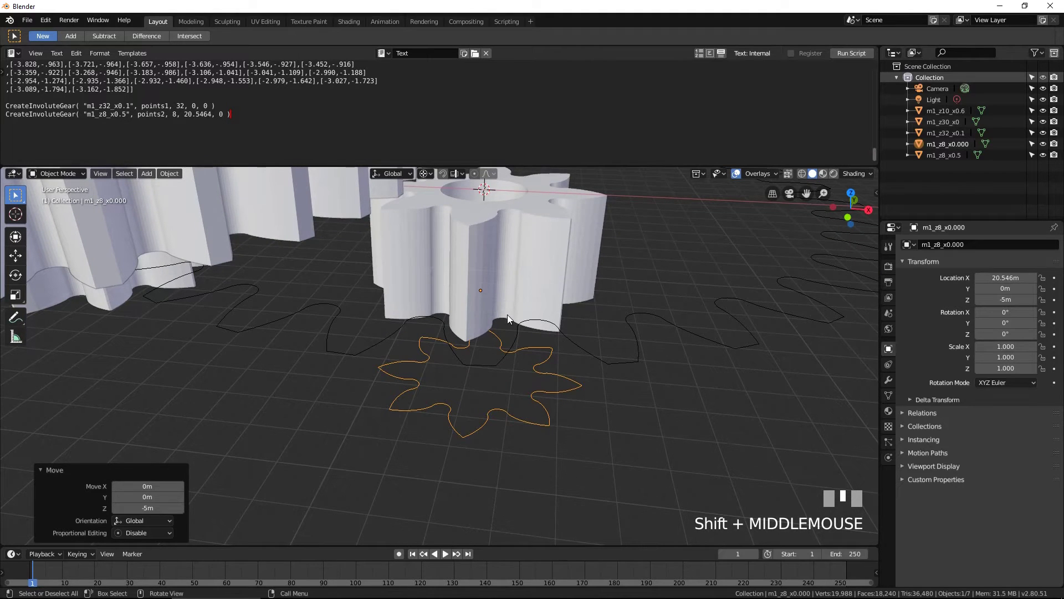
{"action": "key", "text": "Tab"}
{"action": "key", "text": "a"}
{"action": "key", "text": "e"}
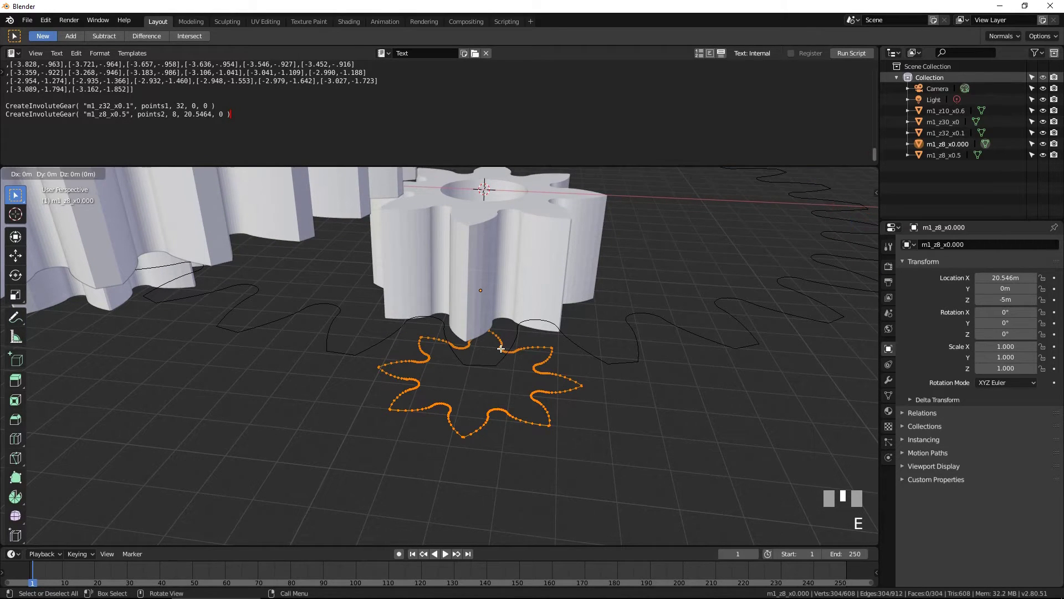
{"action": "type", "text": "-1"}
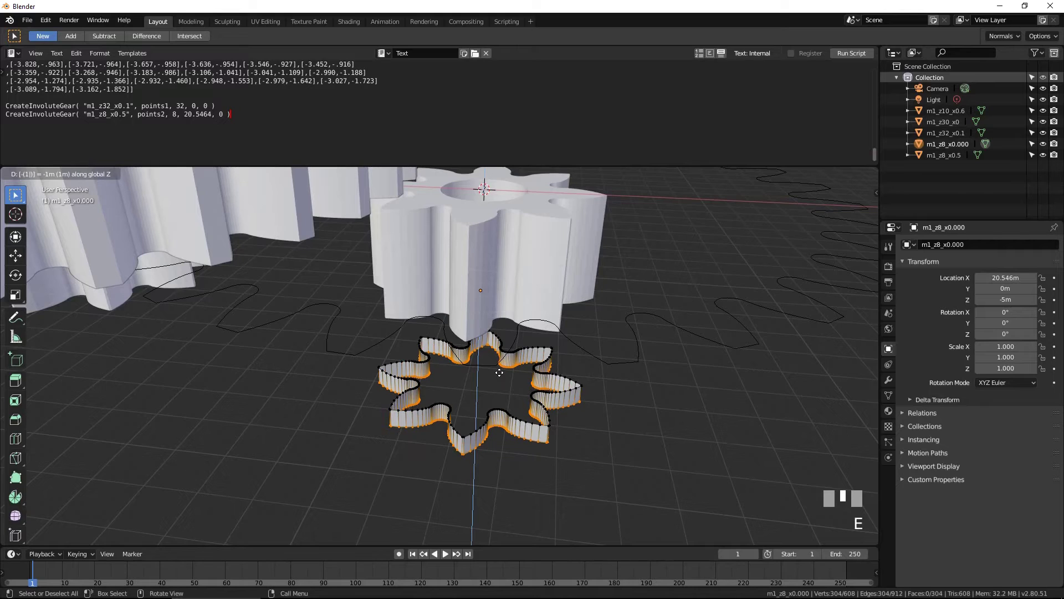
{"action": "key", "text": "Return"}
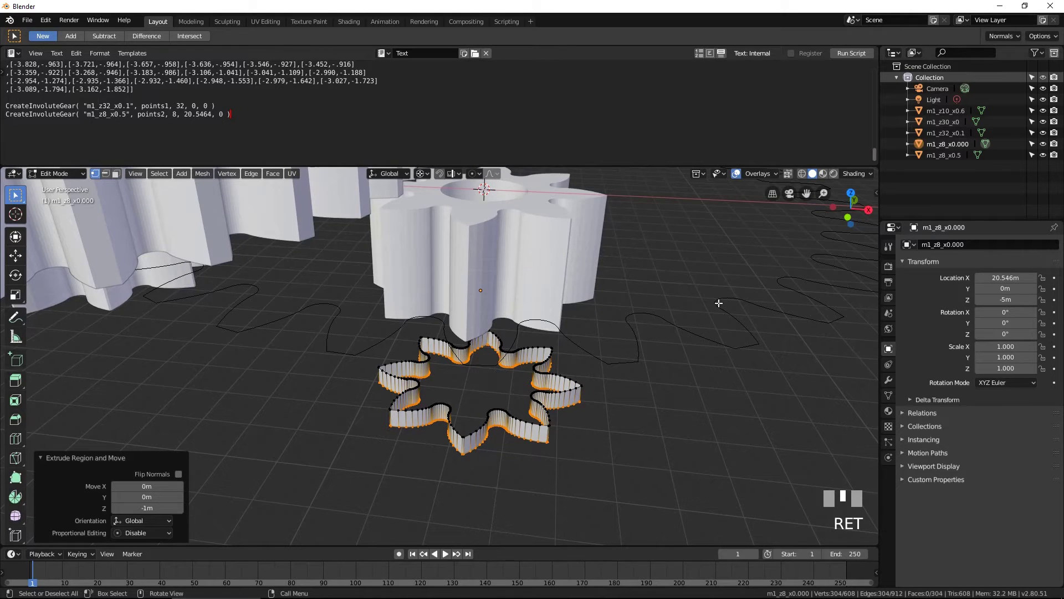
{"action": "key", "text": "Tab"}
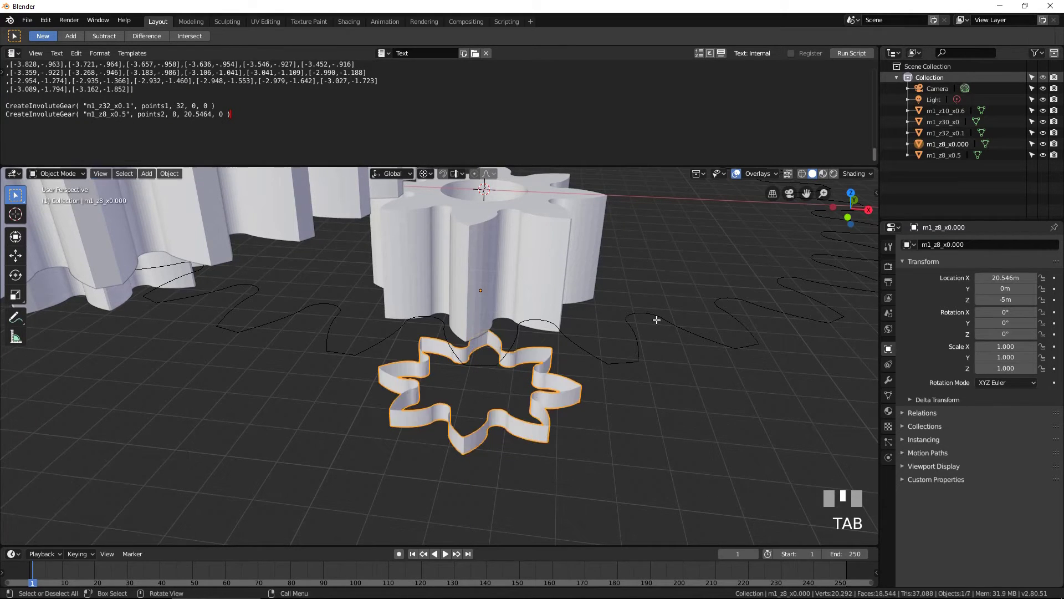
Step: Add a Solidify modifier with thickness 0.3 m to the 8-tooth outline wall and apply it
{"action": "left_click", "coordinate": [889, 380]}
{"action": "left_click", "coordinate": [935, 244]}
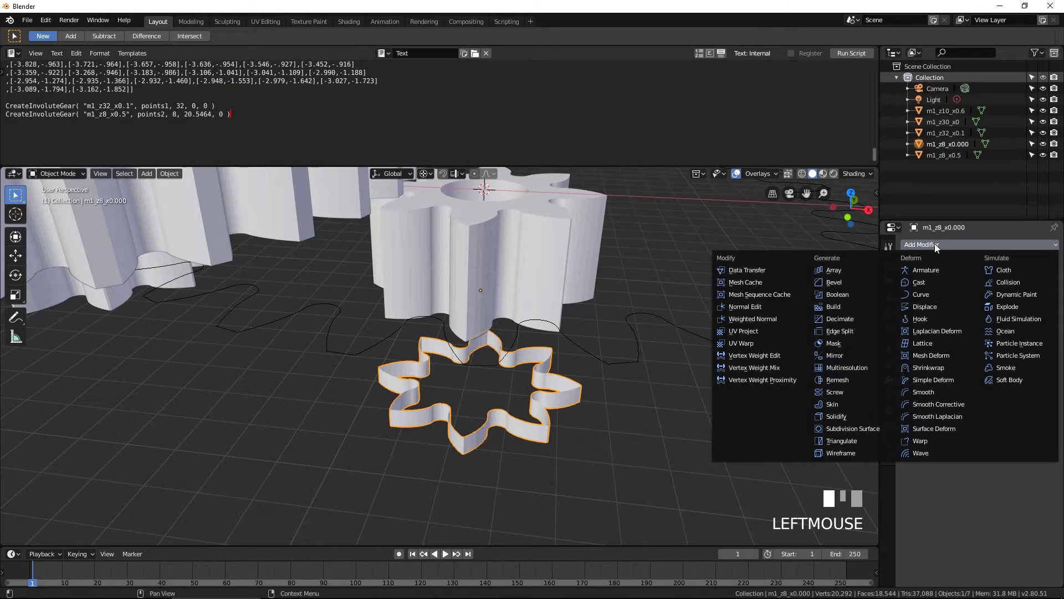
{"action": "left_click", "coordinate": [859, 417]}
{"action": "left_click", "coordinate": [937, 292]}
{"action": "type", "text": "0.3"}
{"action": "key", "text": "Return"}
{"action": "left_click", "coordinate": [938, 277]}
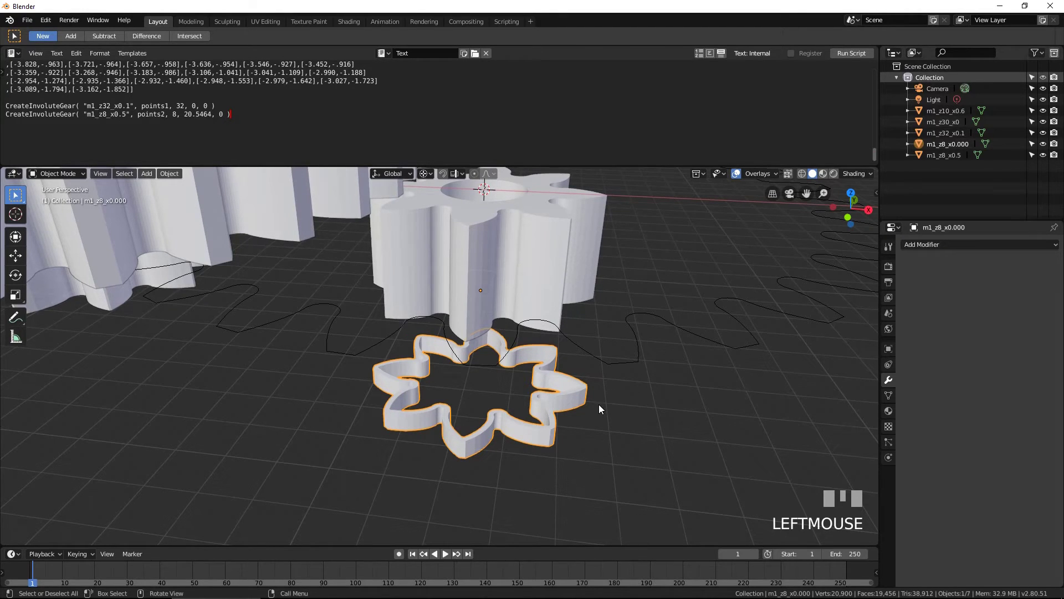
Step: Delete the lower vertices of the thickened outline wall to leave only its flat upper rim
{"action": "key", "text": "Tab"}
{"action": "scroll", "coordinate": [596, 410], "scroll_direction": "up", "scroll_amount": 2}
{"action": "scroll", "coordinate": [594, 408], "scroll_direction": "down", "scroll_amount": 2}
{"action": "key", "text": "x"}
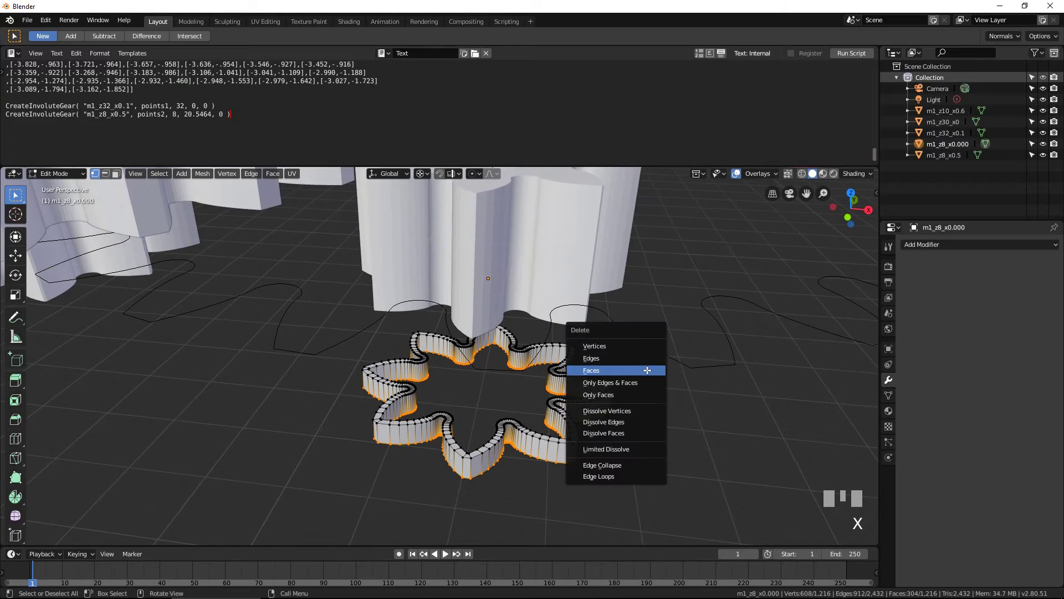
{"action": "left_click", "coordinate": [646, 345]}
{"action": "key", "text": "Tab"}
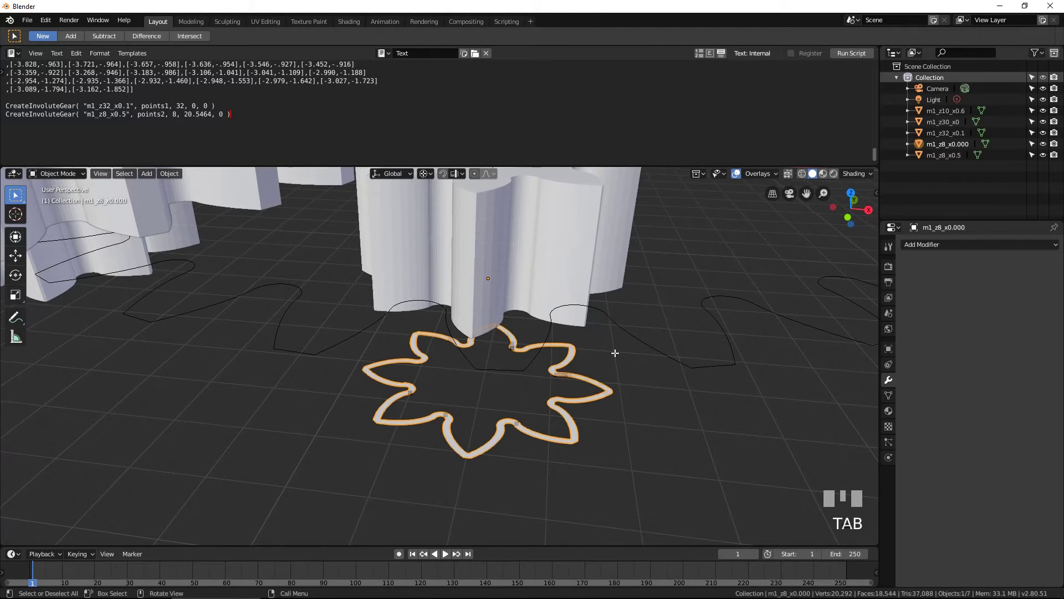
Step: Move the flat tooth-shaped rim up 5 m along Z to the gear's base and join it to the 8-tooth gear
{"action": "key", "text": "g"}
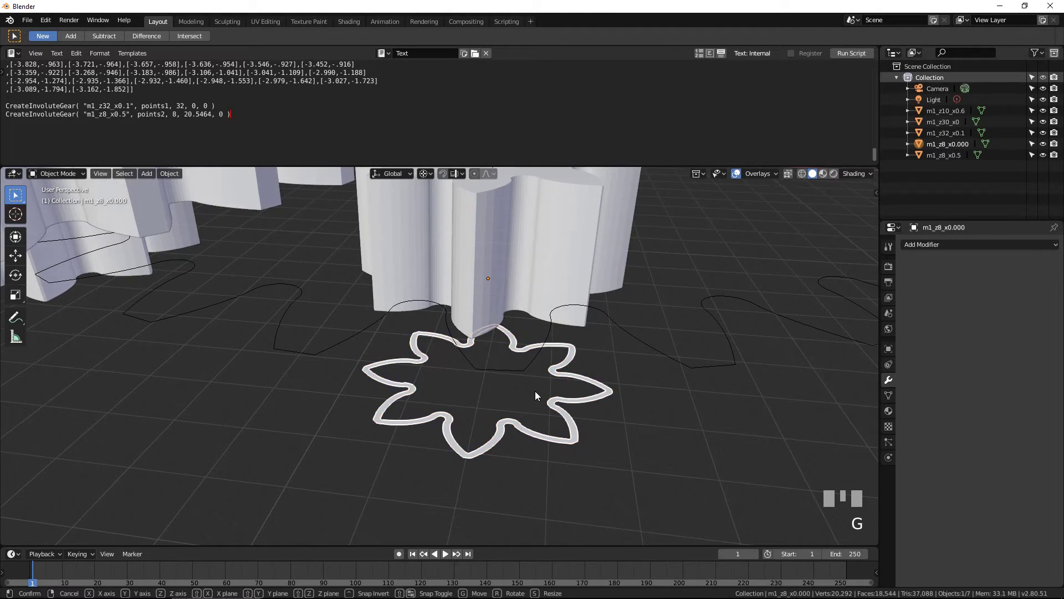
{"action": "key", "text": "z"}
{"action": "key", "text": "Return"}
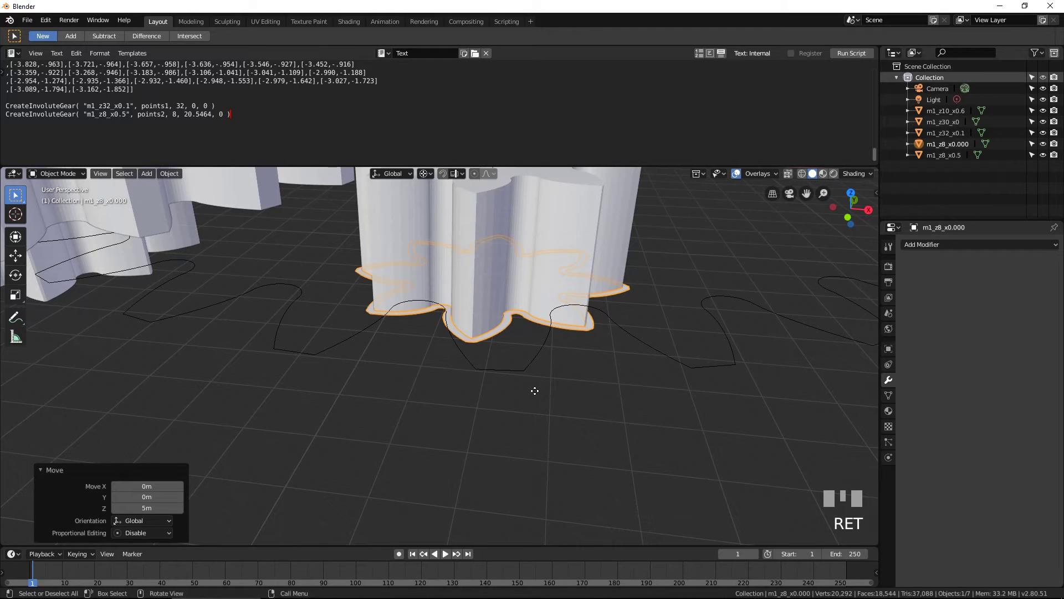
{"action": "left_click", "coordinate": [492, 227], "text": "shift"}
{"action": "scroll", "coordinate": [494, 229], "scroll_direction": "down", "scroll_amount": 4}
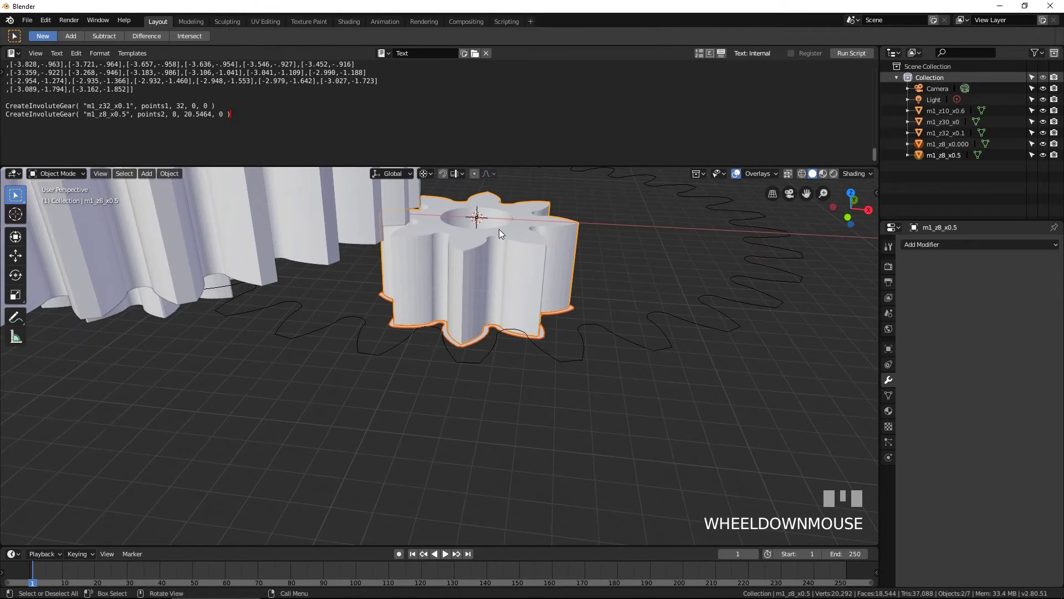
{"action": "key", "text": "ctrl+j"}
Step: Remove the double vertices from the entire joined 8-tooth gear mesh
{"action": "middle_click_drag", "start_coordinate": [509, 399], "coordinate": [535, 431], "text": "shift"}
{"action": "key", "text": "Tab"}
{"action": "key", "text": "a"}
{"action": "right_click", "coordinate": [534, 352]}
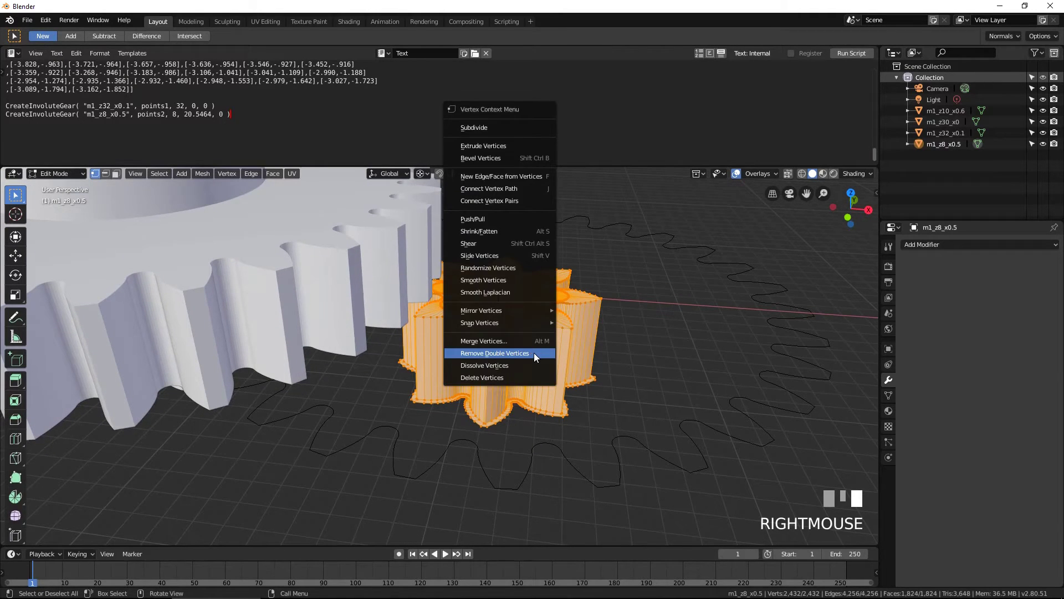
{"action": "left_click", "coordinate": [534, 353]}
Step: Select the outer edge loop of the rim at the gear's base and snap the 3D cursor to its centre
{"action": "middle_click_drag", "start_coordinate": [580, 384], "coordinate": [533, 367], "text": "shift"}
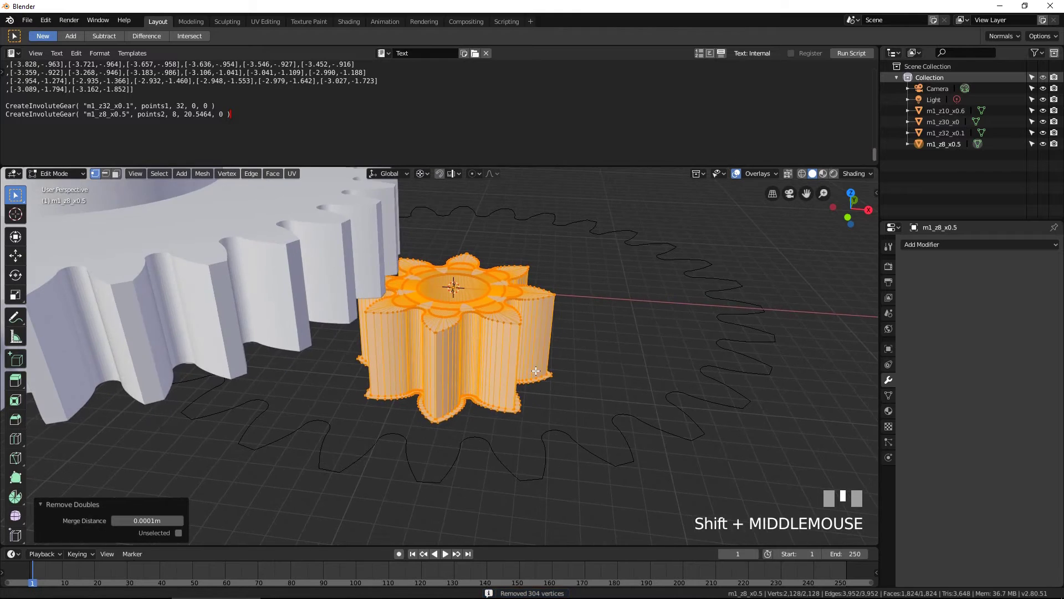
{"action": "scroll", "coordinate": [536, 371], "scroll_direction": "up", "scroll_amount": 2}
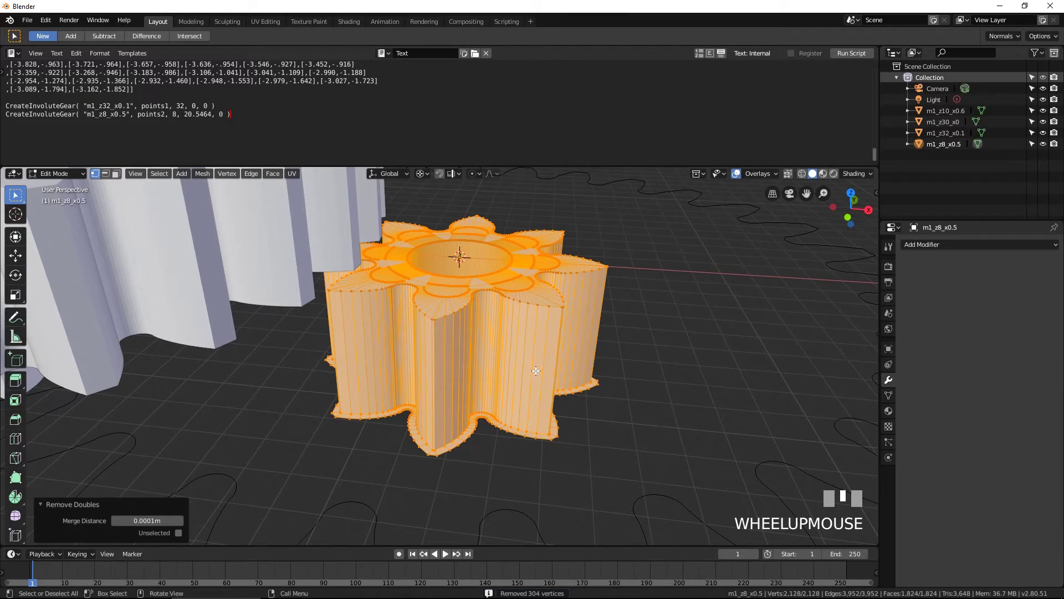
{"action": "key", "text": "alt+a"}
{"action": "left_click", "coordinate": [451, 454], "text": "alt+shift"}
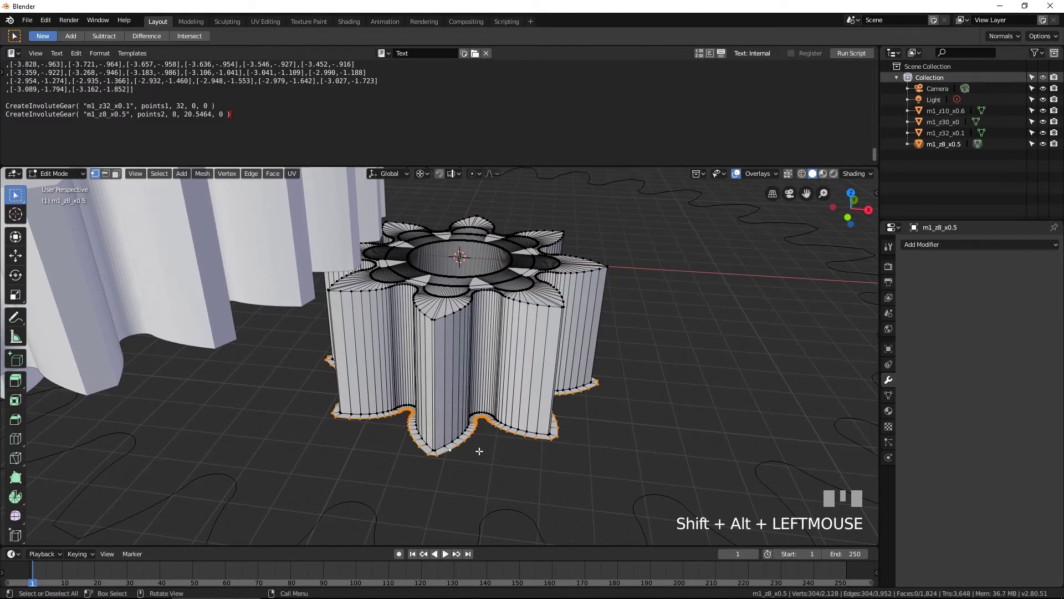
{"action": "scroll", "coordinate": [480, 451], "scroll_direction": "down", "scroll_amount": 3}
{"action": "key", "text": "shift+s"}
{"action": "left_click", "coordinate": [480, 461]}
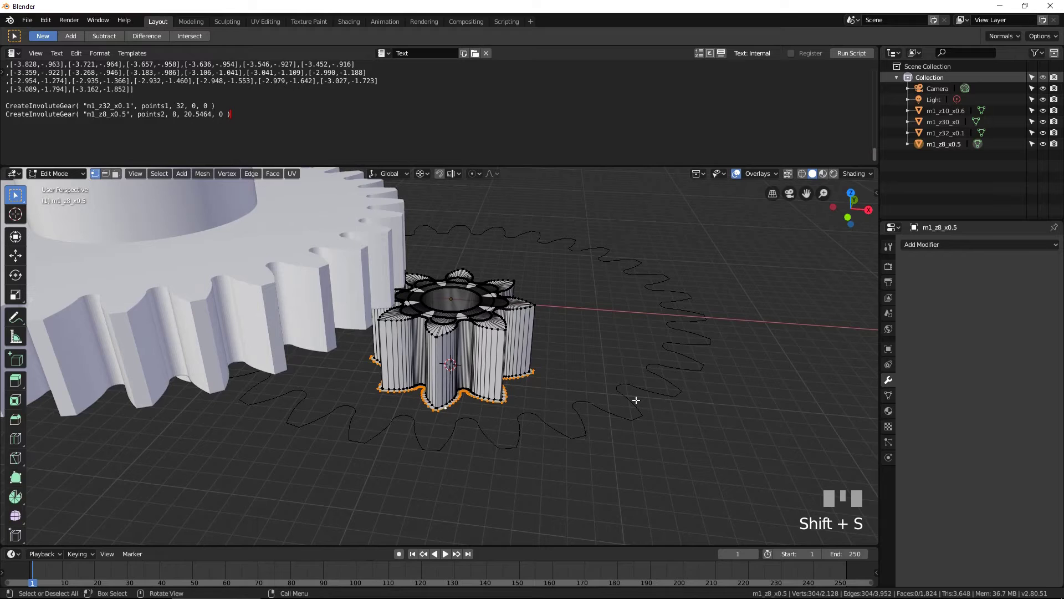
Step: Extrude the rim's outer edge loop outward at scale 2 and round it with To Sphere at factor 1
{"action": "key", "text": "e"}
{"action": "key", "text": "s"}
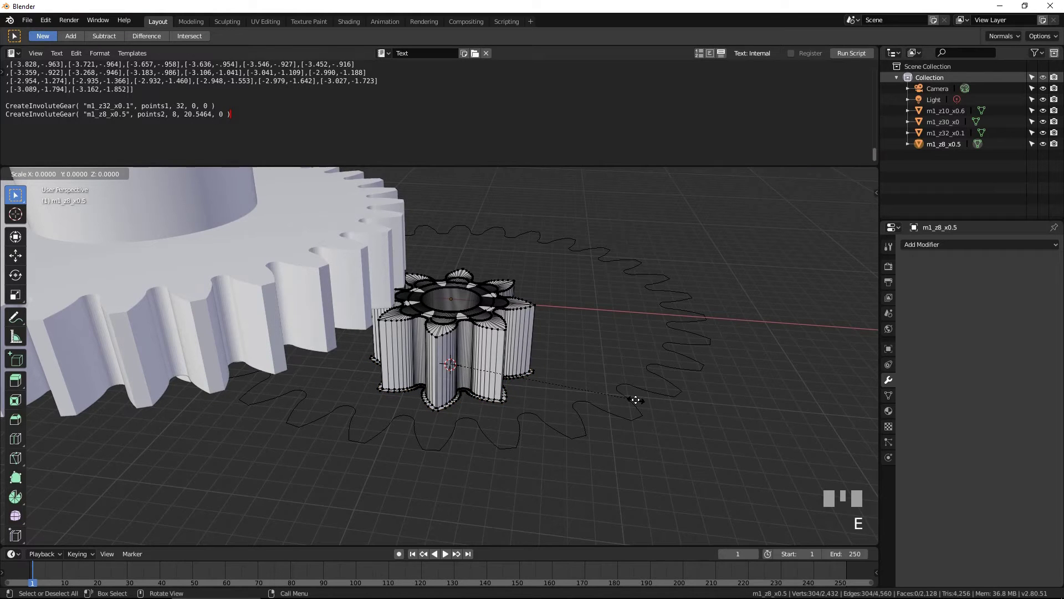
{"action": "key", "text": "2"}
{"action": "key", "text": "Return"}
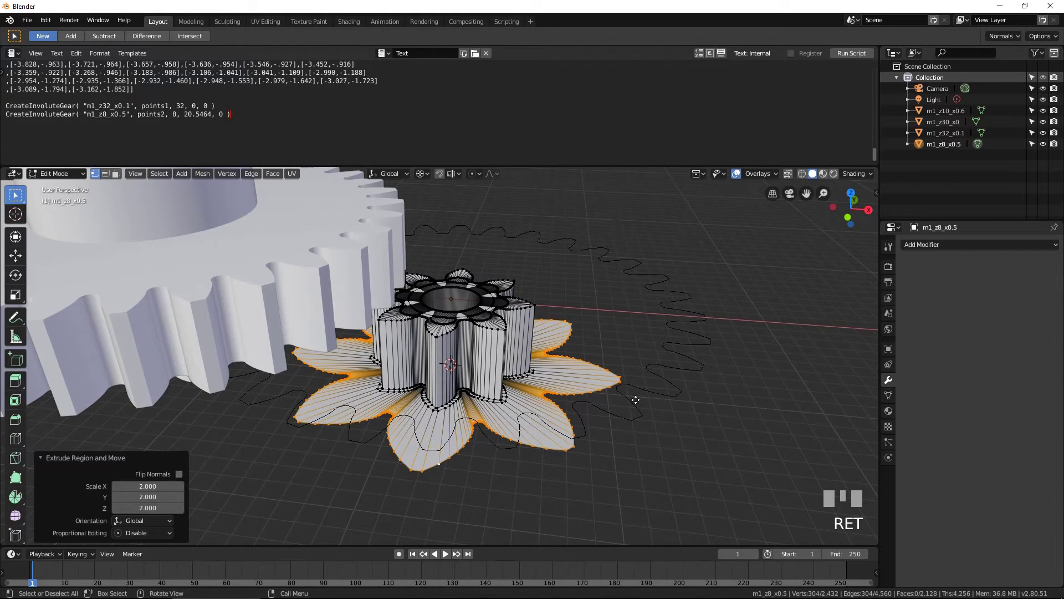
{"action": "key", "text": "shift+alt+s"}
{"action": "key", "text": "1"}
{"action": "key", "text": "Return"}
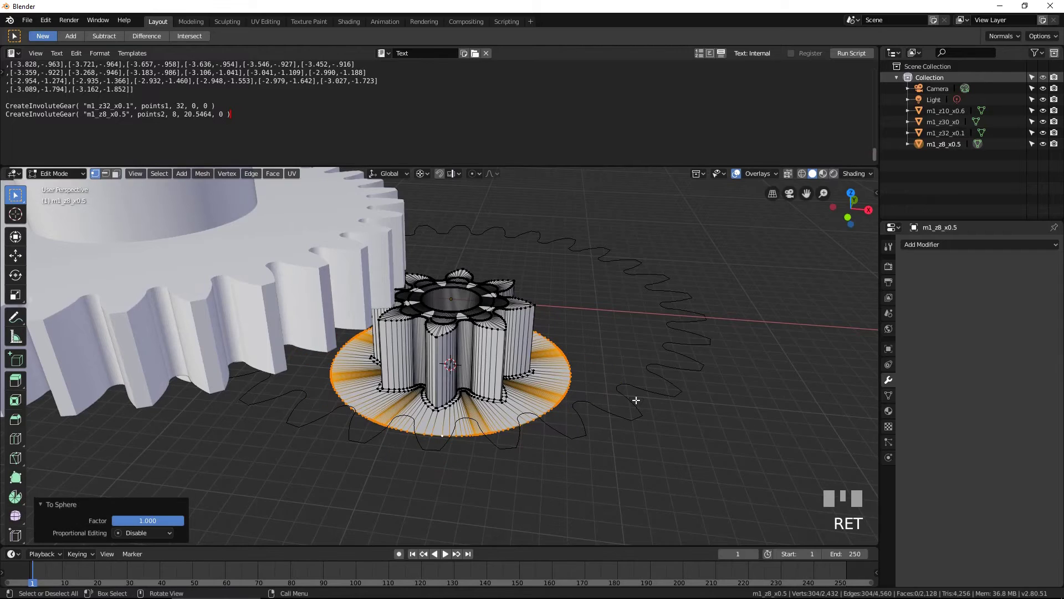
{"action": "mouse_move", "coordinate": [634, 399]}
{"action": "middle_mouse_down"}
{"action": "mouse_move", "coordinate": [630, 437]}
{"action": "mouse_move", "coordinate": [631, 392]}
{"action": "middle_mouse_up"}
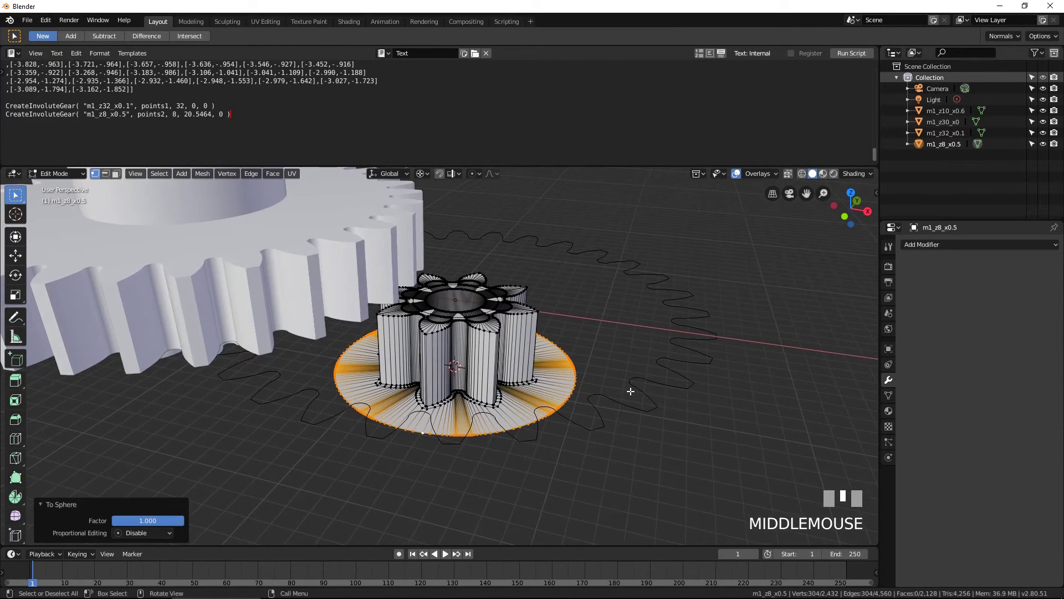
{"action": "key", "text": "Tab"}
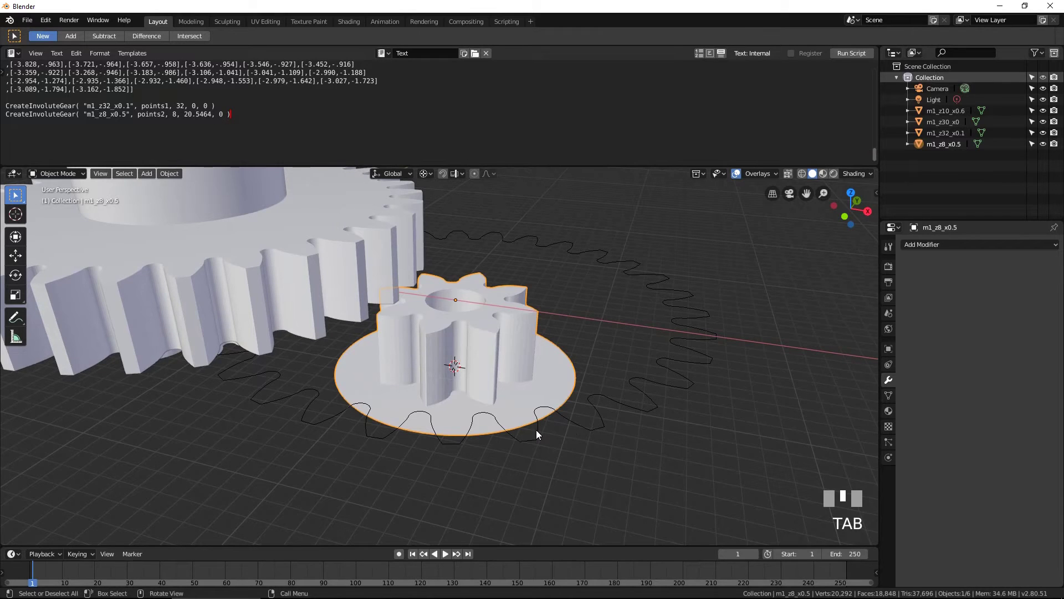
{"action": "key", "text": "Tab"}
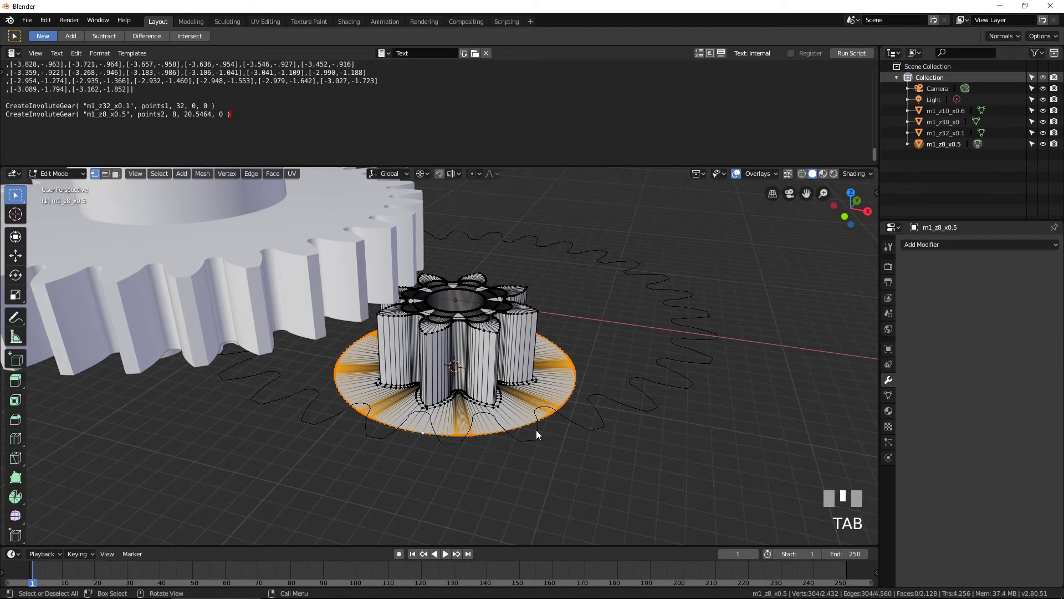
{"action": "key", "text": "Tab"}
Step: Move the 30-tooth gear outline by -5 m along Z to the base of the 8-tooth gear
{"action": "left_click", "coordinate": [536, 438]}
{"action": "middle_click_drag", "start_coordinate": [536, 438], "coordinate": [654, 344]}
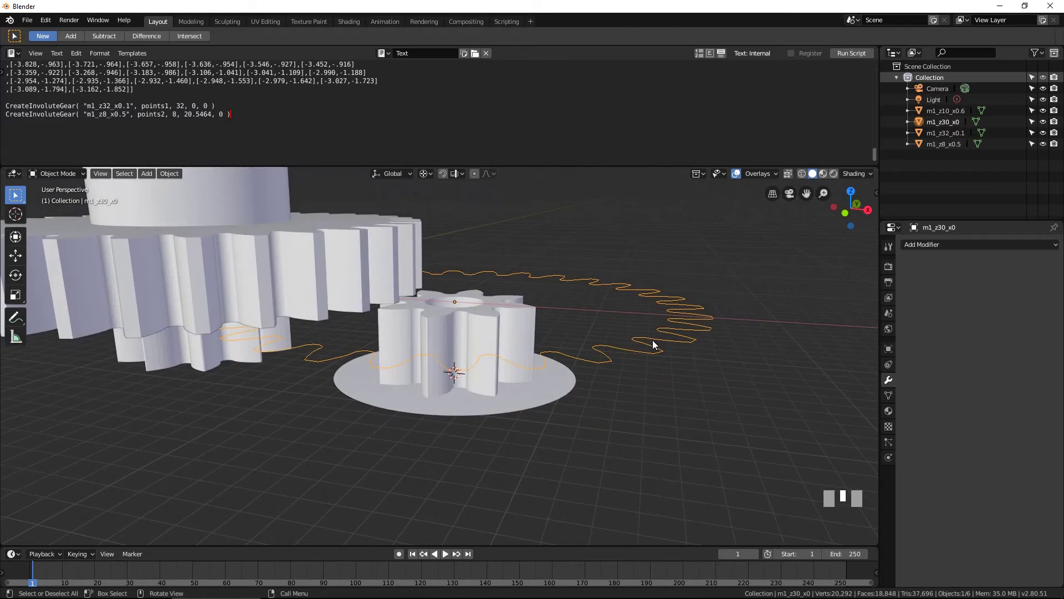
{"action": "type", "text": "gz-5"}
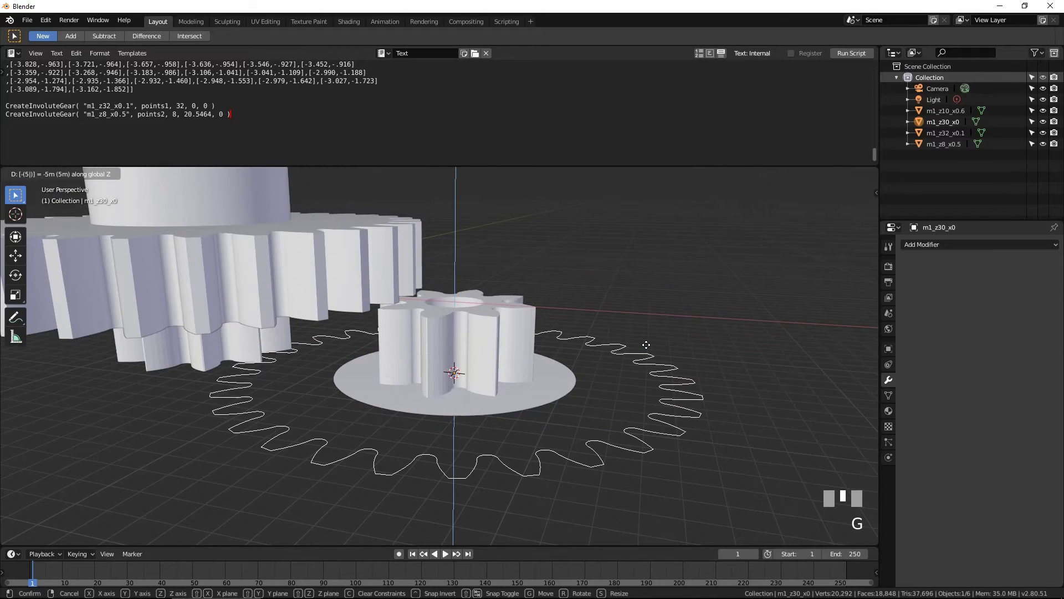
{"action": "key", "text": "Return"}
{"action": "middle_click_drag", "start_coordinate": [623, 398], "coordinate": [651, 392], "text": "shift"}
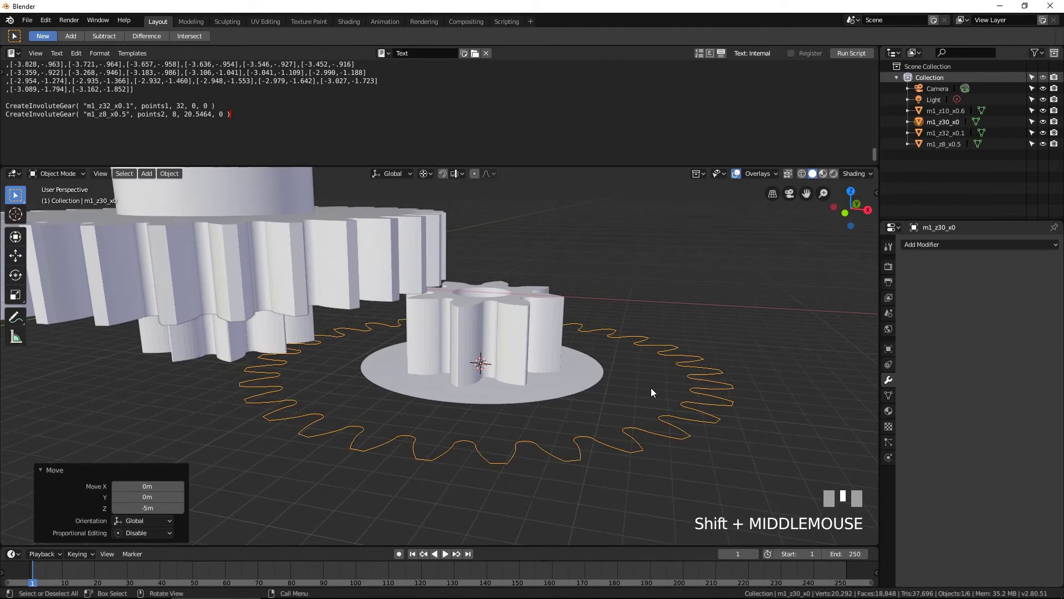
Step: Extrude the 30-tooth gear outline inward at scale 0.8 and round the new inner loop with To Sphere at factor 1
{"action": "key", "text": "Tab"}
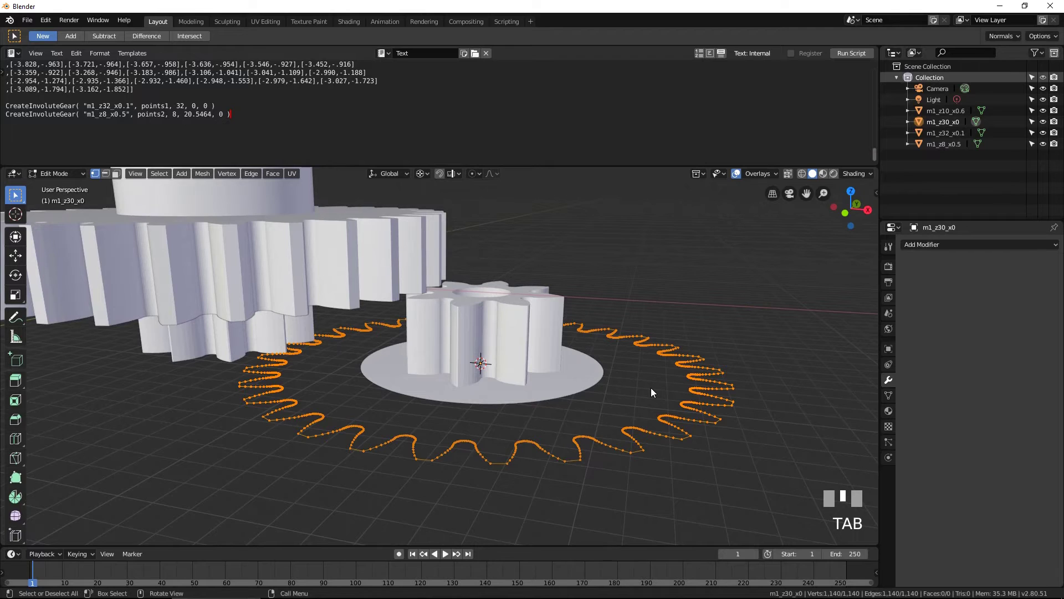
{"action": "key", "text": "e"}
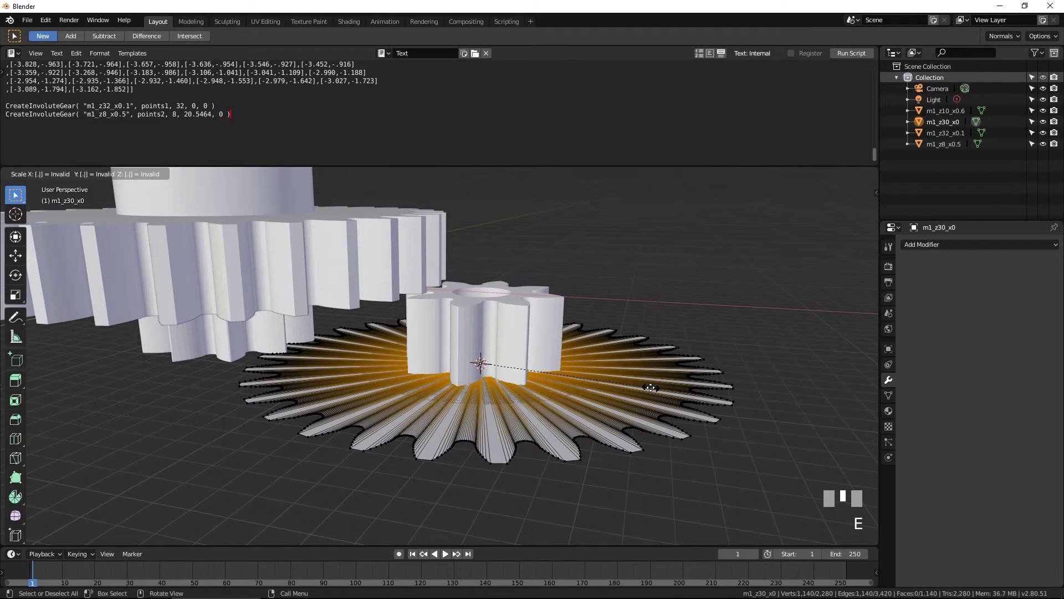
{"action": "type", "text": "8"}
{"action": "key", "text": "Return"}
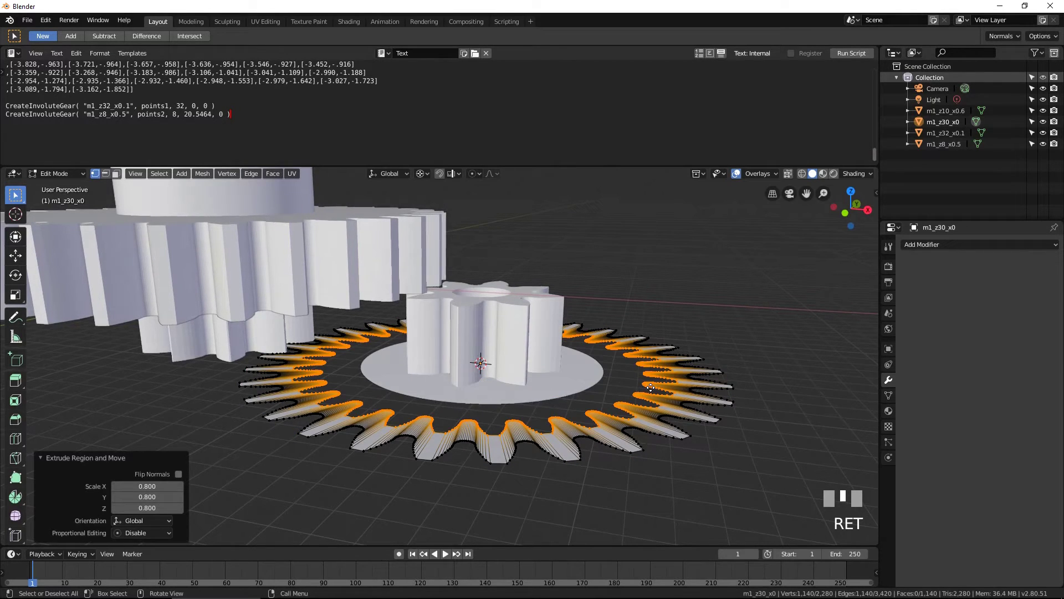
{"action": "key", "text": "shift+alt+s"}
{"action": "type", "text": "1"}
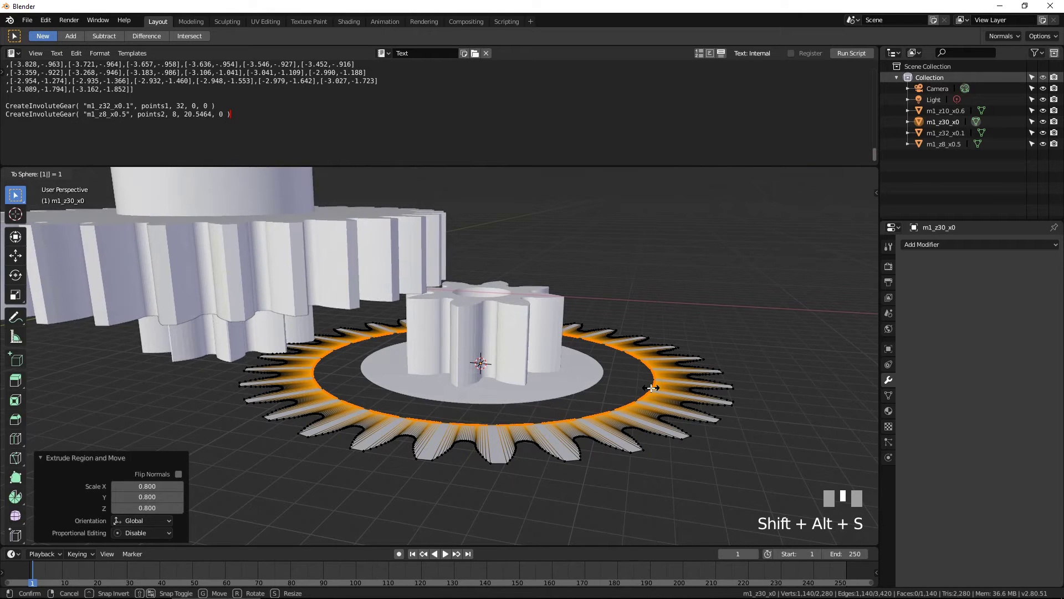
{"action": "key", "text": "Return"}
{"action": "middle_click_drag", "start_coordinate": [646, 383], "coordinate": [643, 409]}
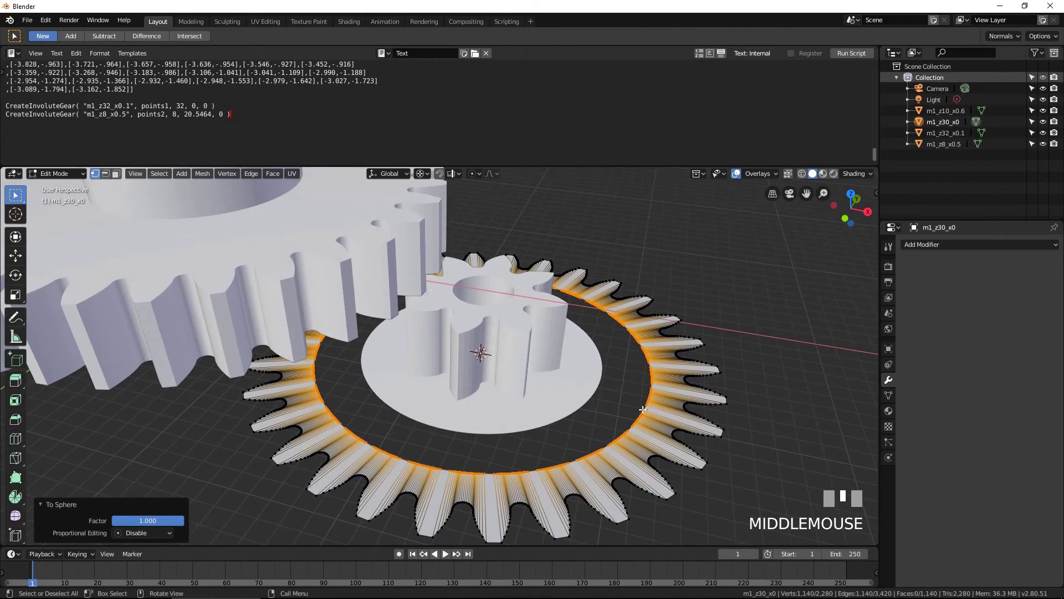
Step: Join the 30-tooth ring with the 8-tooth gear and bridge the edge loops across the gap between them
{"action": "key", "text": "Tab"}
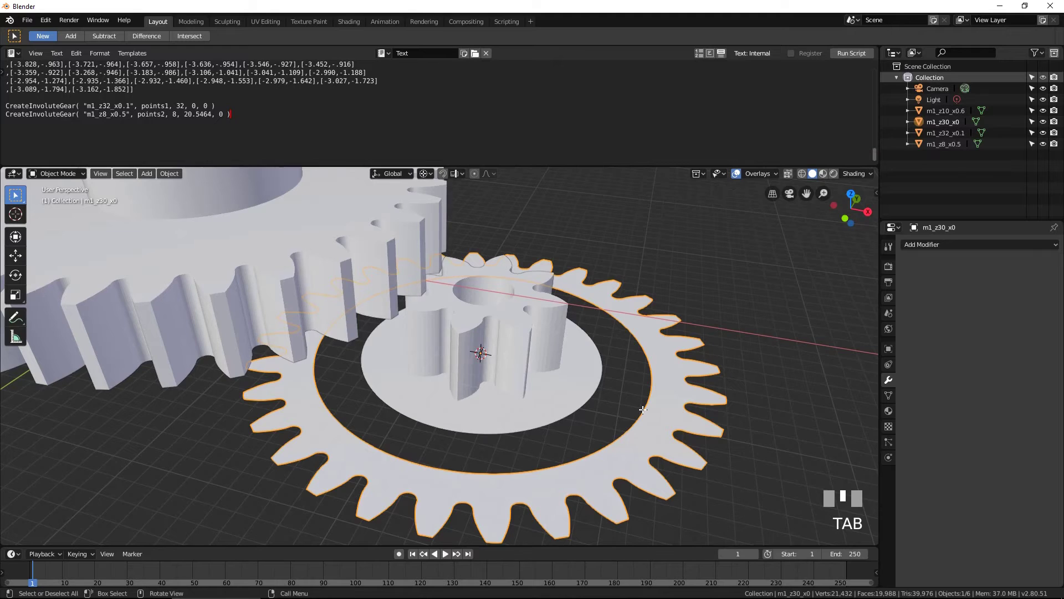
{"action": "left_click", "coordinate": [528, 401], "text": "shift"}
{"action": "scroll", "coordinate": [528, 401], "scroll_direction": "down", "scroll_amount": 2}
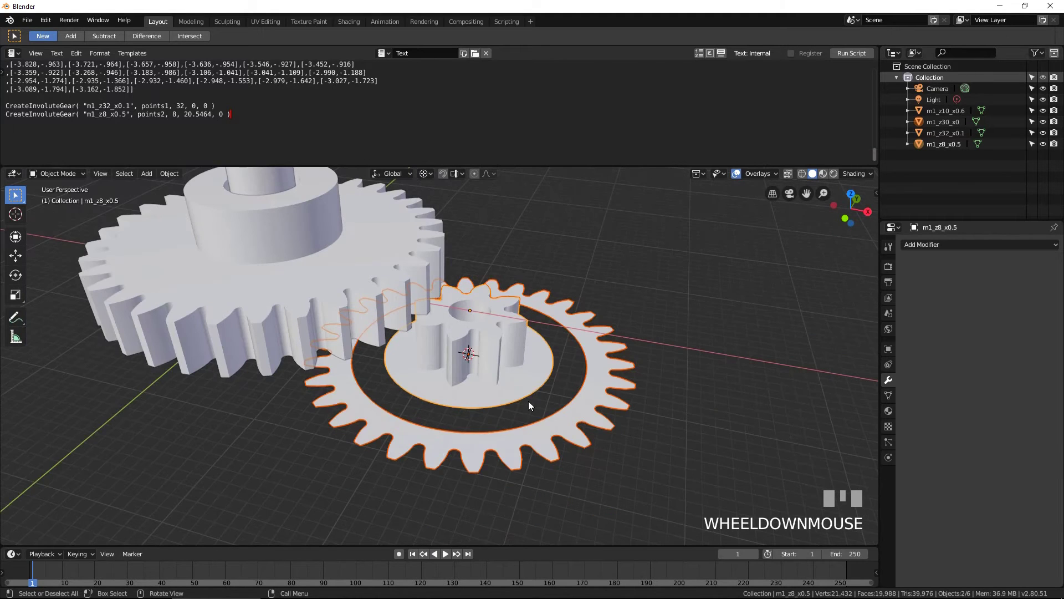
{"action": "key", "text": "ctrl+j"}
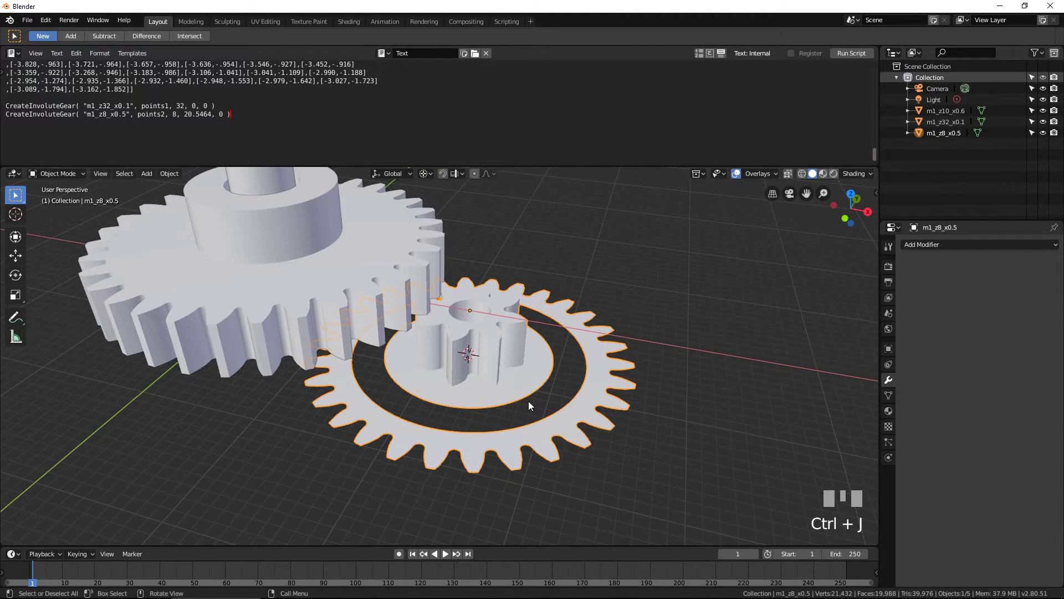
{"action": "key", "text": "Tab"}
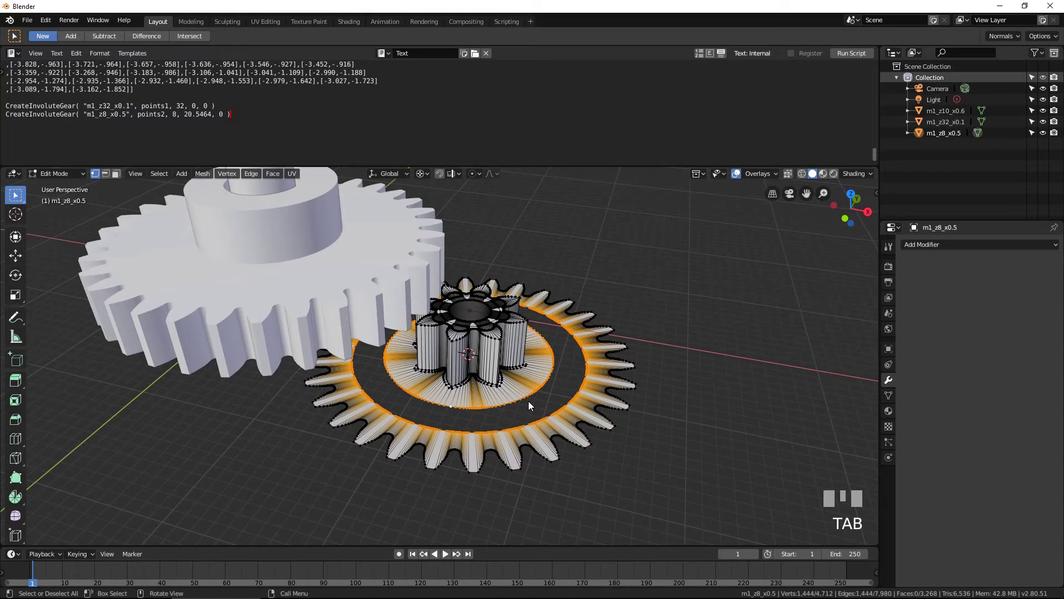
{"action": "left_click", "coordinate": [249, 174]}
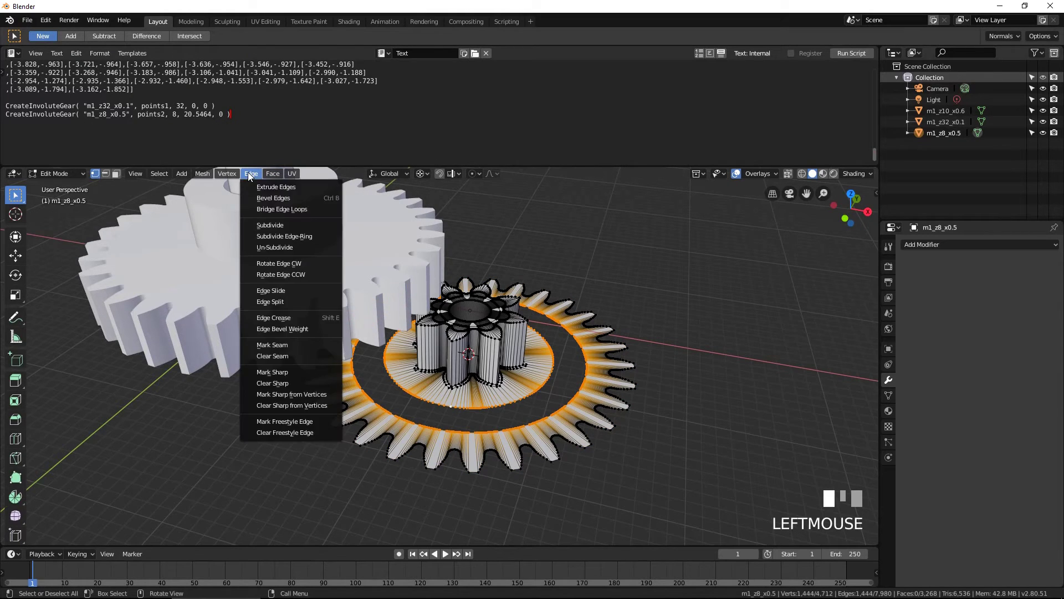
{"action": "left_click", "coordinate": [260, 208]}
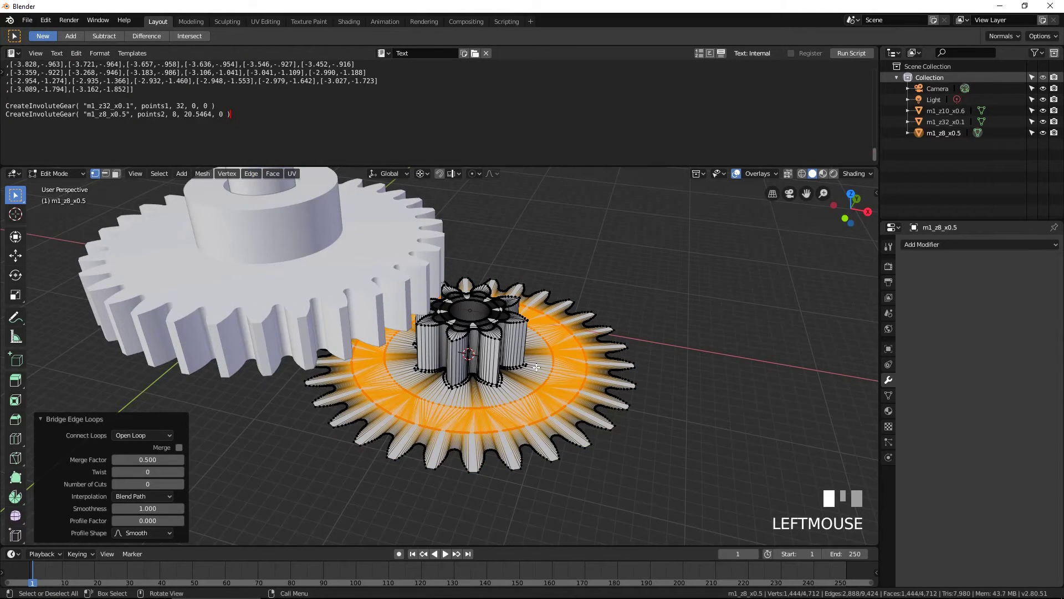
Step: Select only the outer 30-tooth edge loop and extrude it -5 m along Z
{"action": "key", "text": "a"}
{"action": "key", "text": "alt+a"}
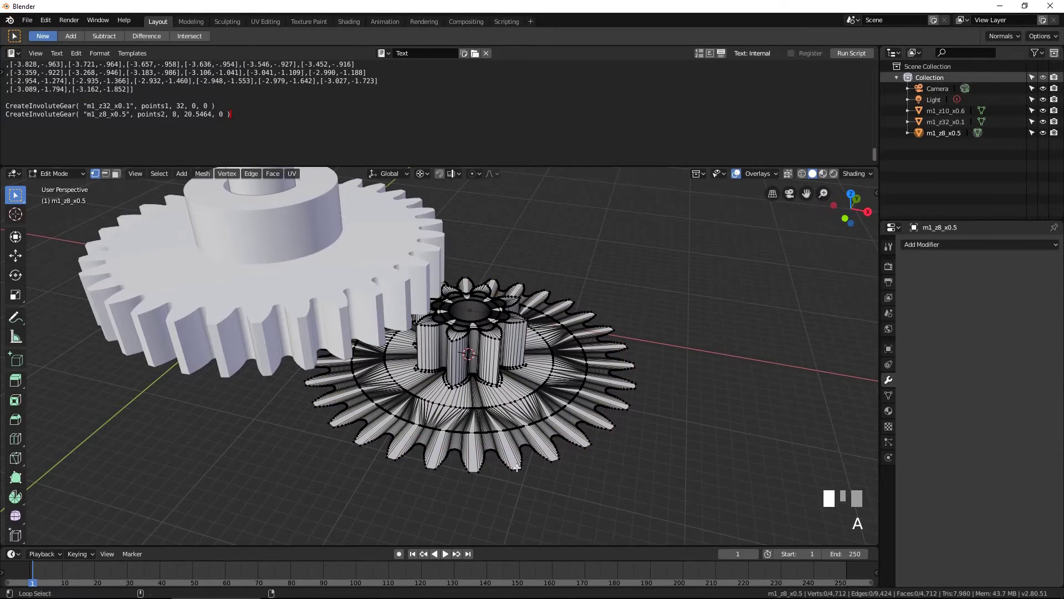
{"action": "left_click", "coordinate": [554, 463], "text": "alt+shift"}
{"action": "middle_click_drag", "start_coordinate": [554, 464], "coordinate": [557, 404]}
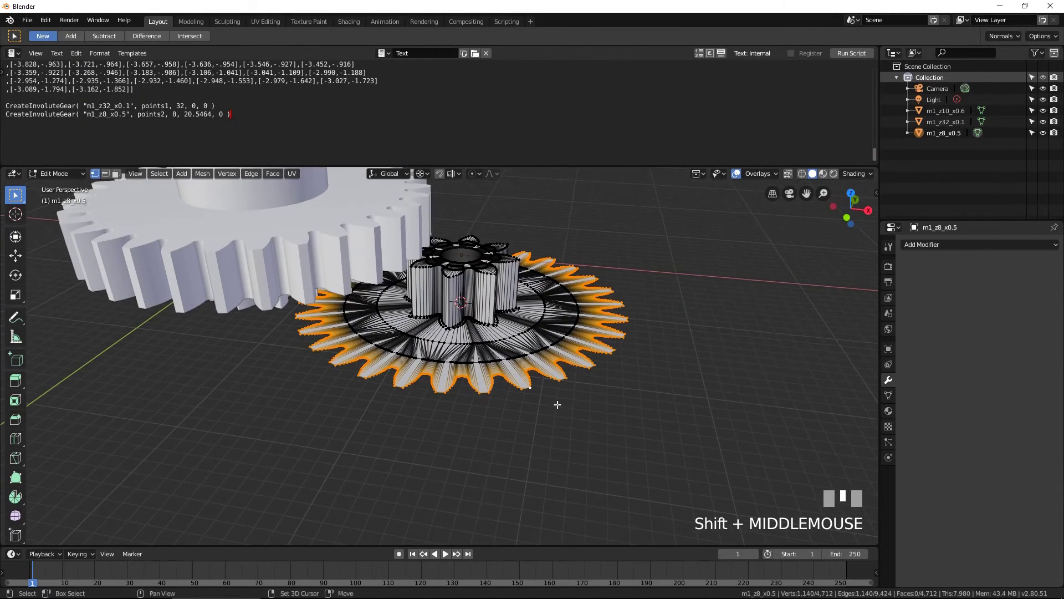
{"action": "type", "text": "e-5"}
{"action": "key", "text": "Return"}
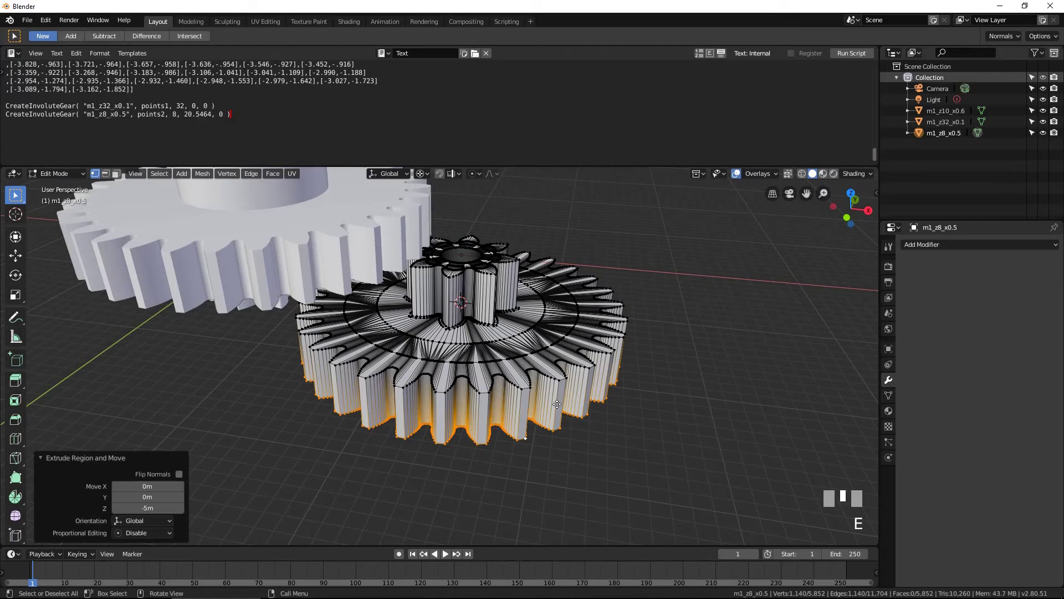
Step: Snap the 3D cursor to the centre of the extruded tooth loop on the gear's underside
{"action": "middle_click_drag", "start_coordinate": [547, 406], "coordinate": [551, 379]}
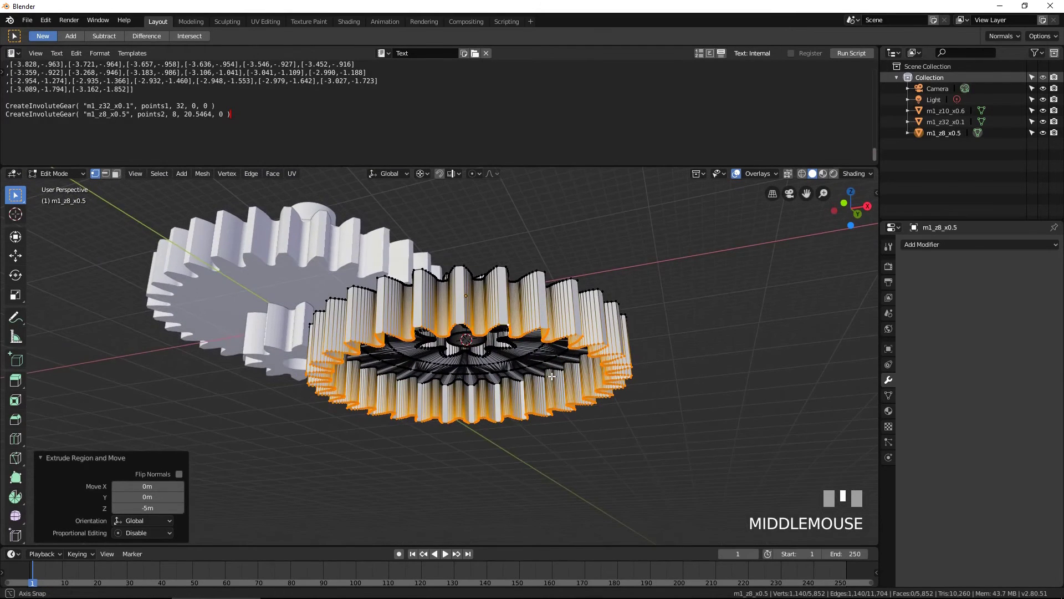
{"action": "key", "text": "shift+s"}
{"action": "left_click", "coordinate": [557, 441]}
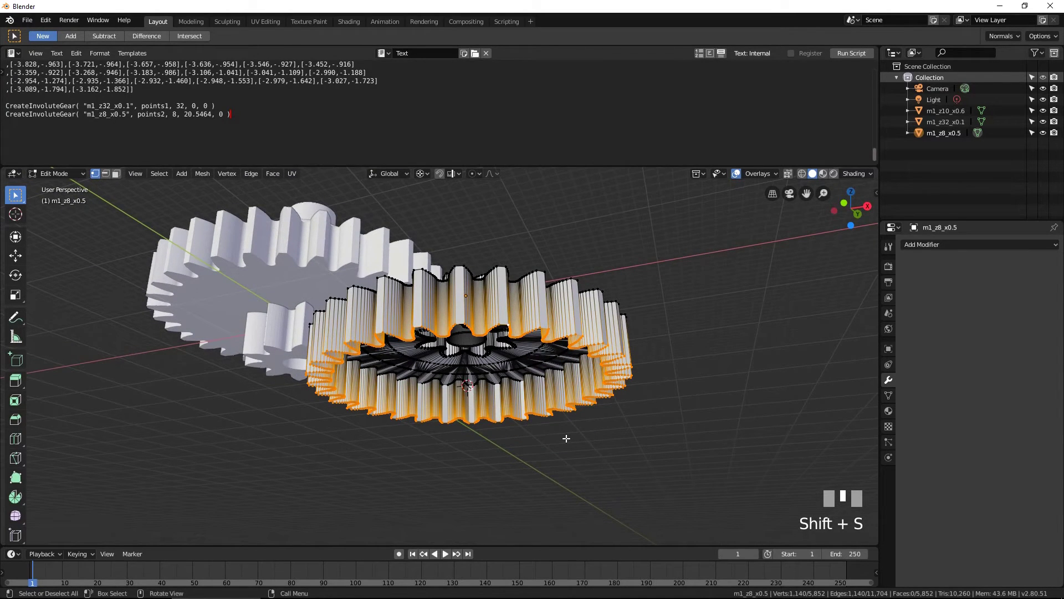
Step: Extrude the underside tooth loop inward at scale 0.8 and round it with To Sphere at factor 1
{"action": "key", "text": "e"}
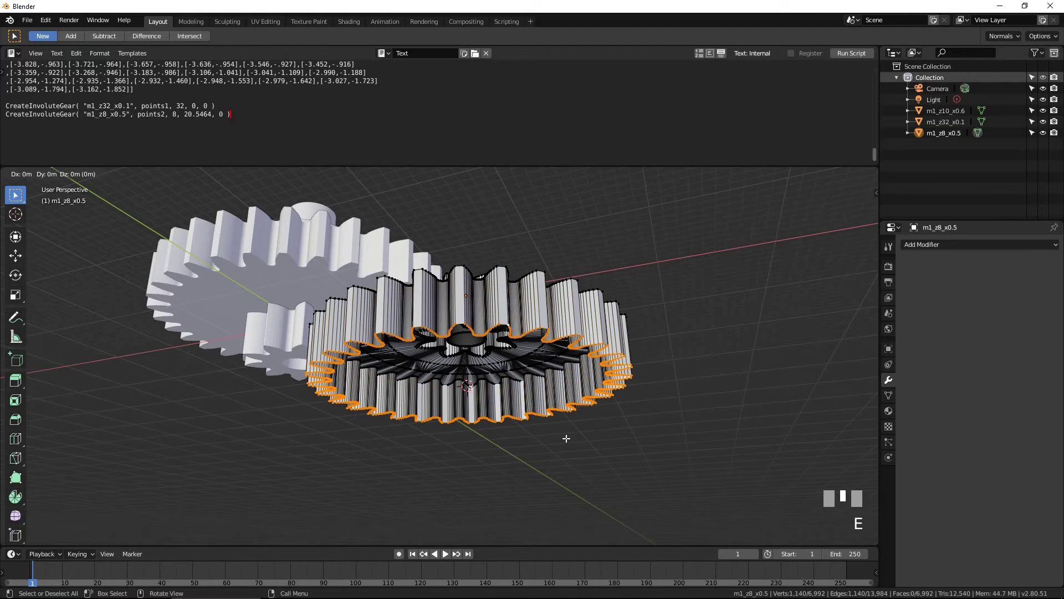
{"action": "key", "text": "s"}
{"action": "key", "text": "0"}
{"action": "key", "text": "period"}
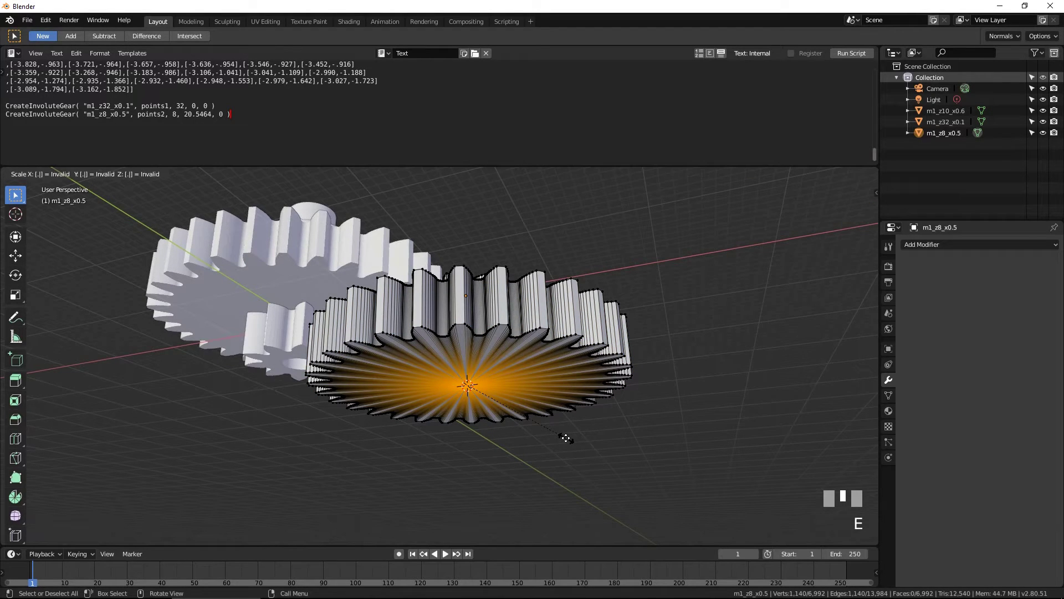
{"action": "key", "text": "8"}
{"action": "key", "text": "Return"}
{"action": "key", "text": "shift+alt+s"}
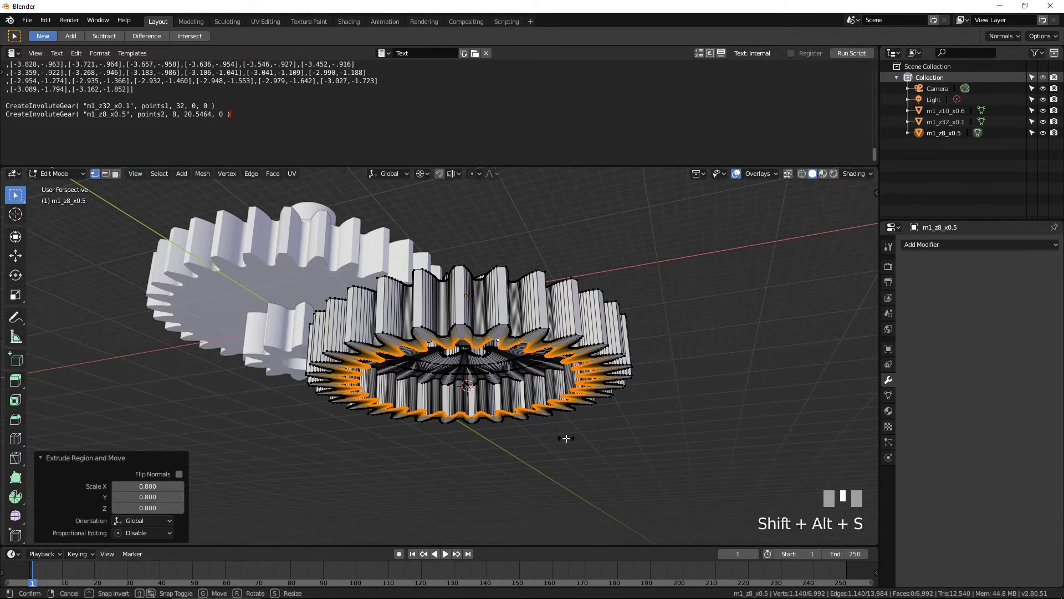
{"action": "key", "text": "Return"}
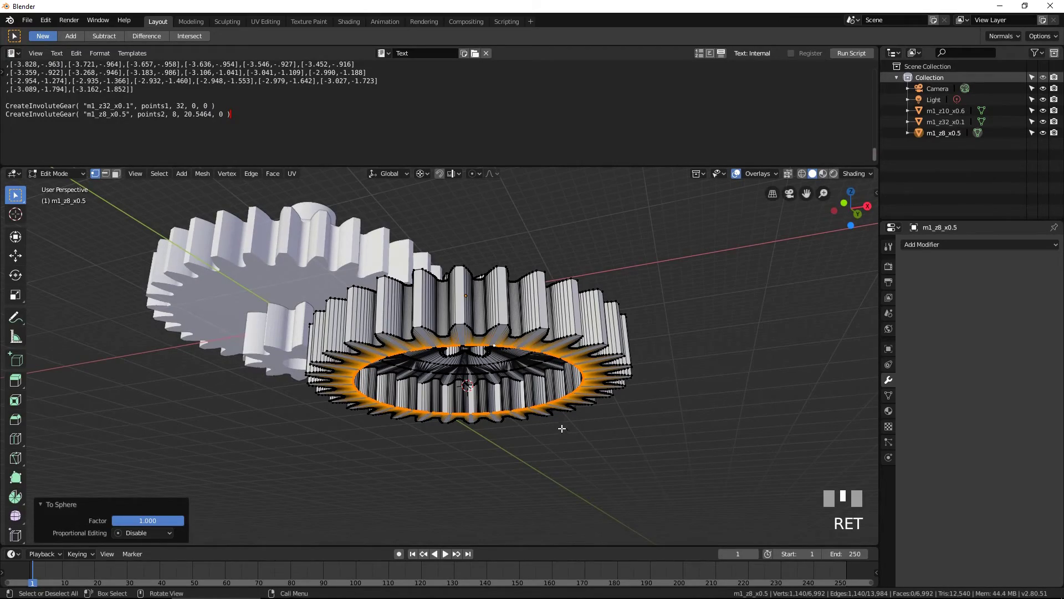
Step: Select the lower edge loop of the central bore and extrude it -5 m along Z to the gear's underside
{"action": "scroll", "coordinate": [566, 438], "scroll_direction": "up", "scroll_amount": 3}
{"action": "middle_click_drag", "start_coordinate": [566, 438], "coordinate": [566, 417]}
{"action": "scroll", "coordinate": [566, 417], "scroll_direction": "up", "scroll_amount": 2}
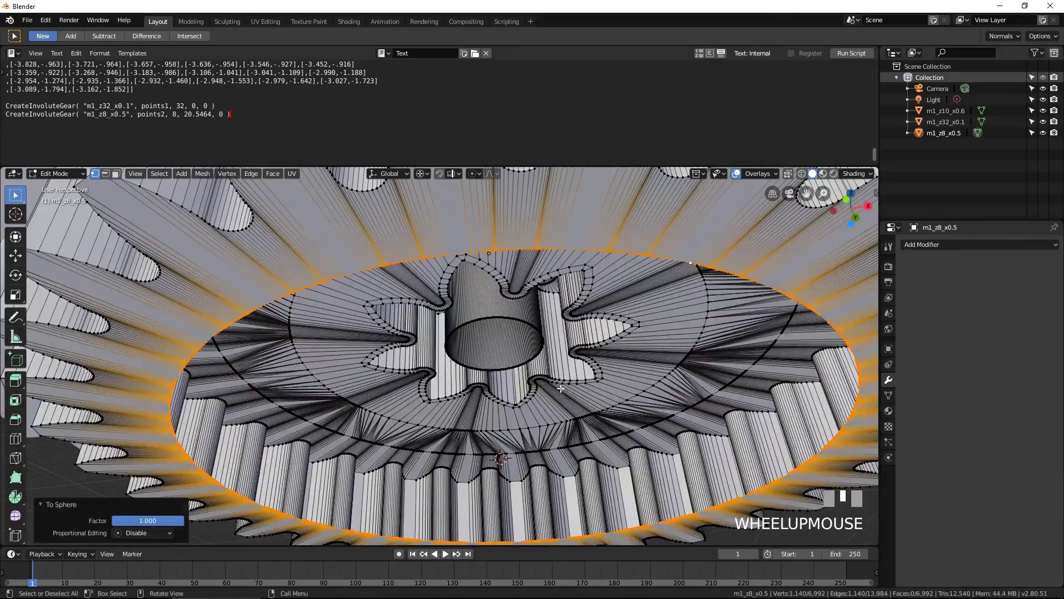
{"action": "key", "text": "alt+a"}
{"action": "scroll", "coordinate": [544, 264], "scroll_direction": "up", "scroll_amount": 5}
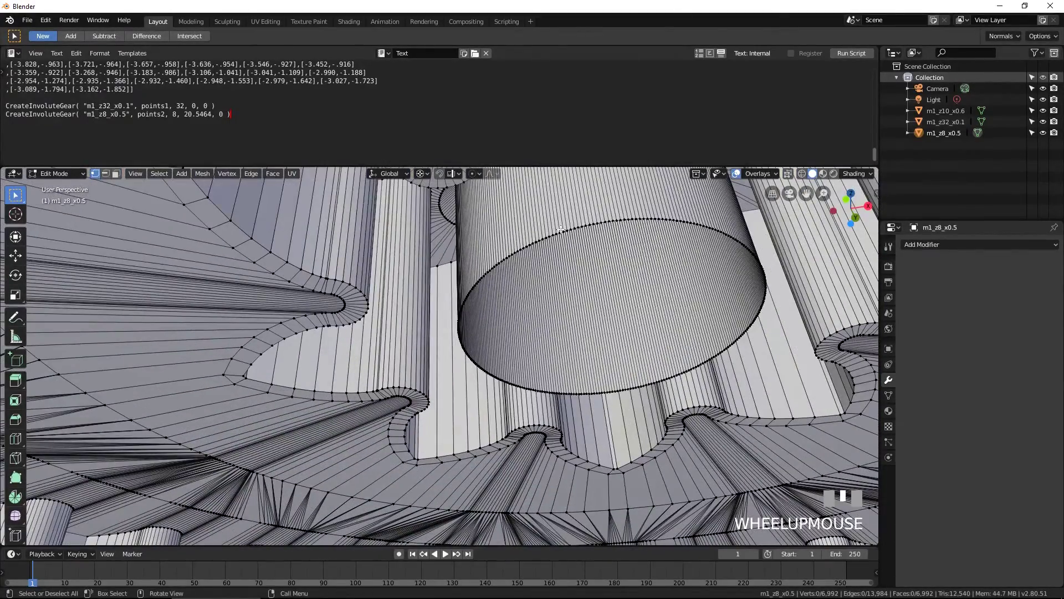
{"action": "left_click", "coordinate": [568, 229], "text": "alt+shift"}
{"action": "scroll", "coordinate": [537, 320], "scroll_direction": "down", "scroll_amount": 7}
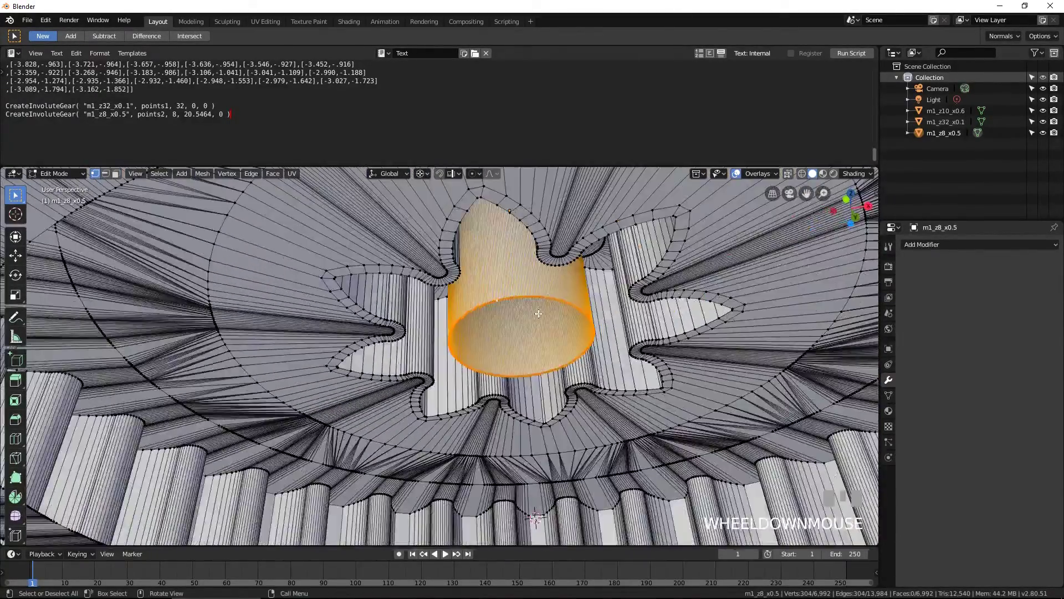
{"action": "type", "text": "e-5"}
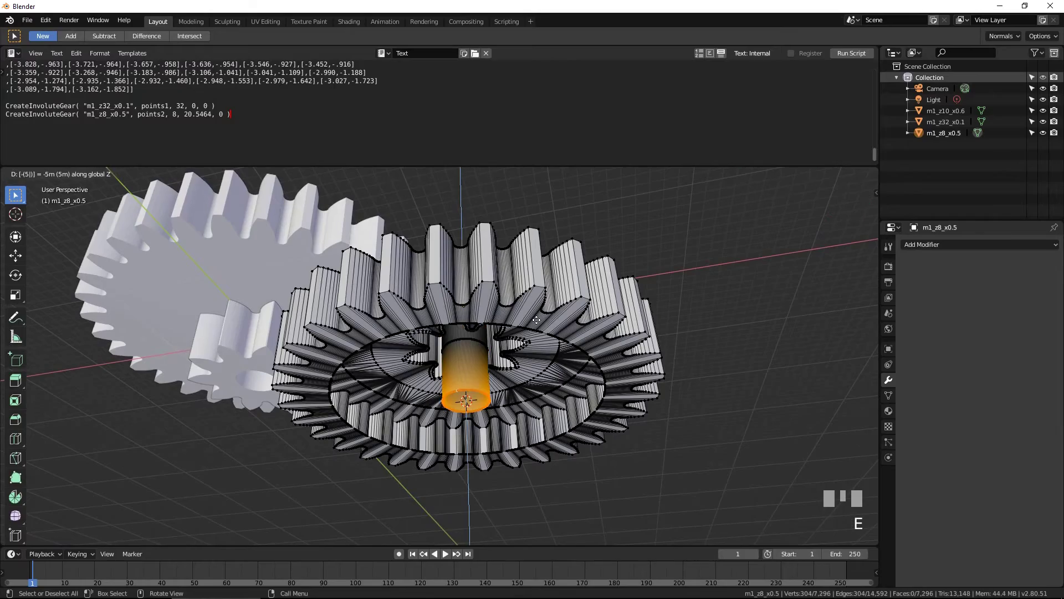
{"action": "key", "text": "Return"}
Step: Add the underside's round inner loop to the selected bore loop and bridge the two edge loops to close the base
{"action": "scroll", "coordinate": [536, 320], "scroll_direction": "up", "scroll_amount": 3}
{"action": "middle_click_drag", "start_coordinate": [536, 319], "coordinate": [536, 272], "text": "shift"}
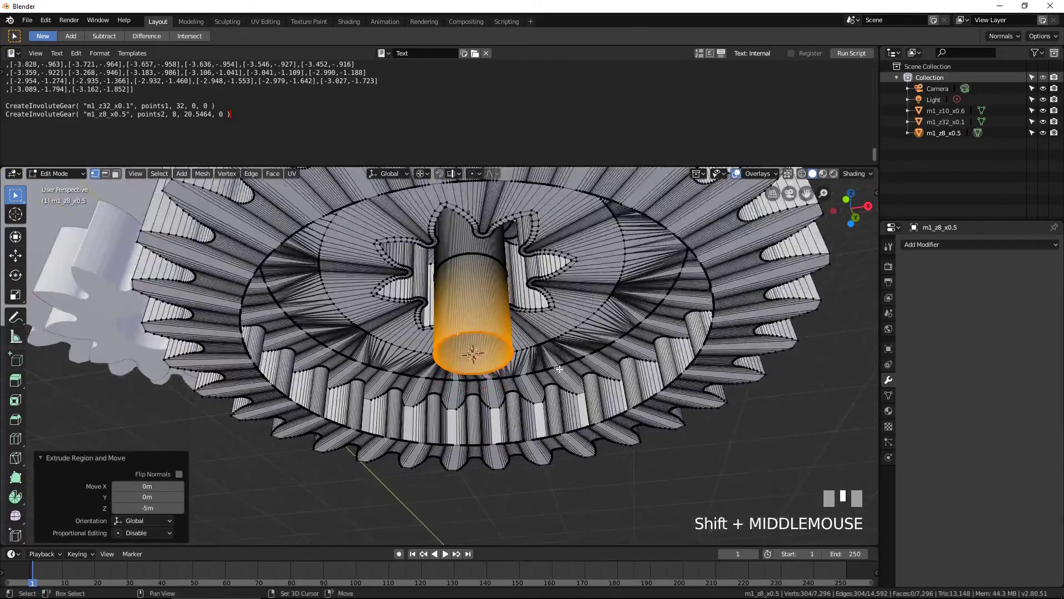
{"action": "scroll", "coordinate": [532, 444], "scroll_direction": "up", "scroll_amount": 3}
{"action": "middle_click_drag", "start_coordinate": [531, 455], "coordinate": [530, 388], "text": "shift"}
{"action": "scroll", "coordinate": [531, 388], "scroll_direction": "up", "scroll_amount": 1}
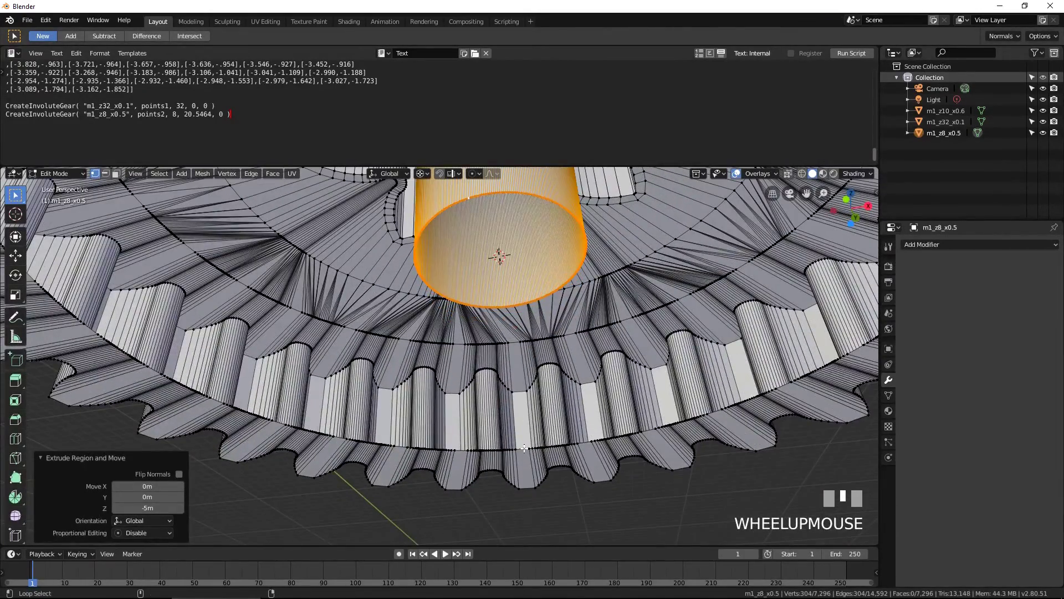
{"action": "left_click", "coordinate": [525, 450], "text": "alt+shift"}
{"action": "scroll", "coordinate": [549, 358], "scroll_direction": "down", "scroll_amount": 3}
{"action": "left_click", "coordinate": [252, 173]}
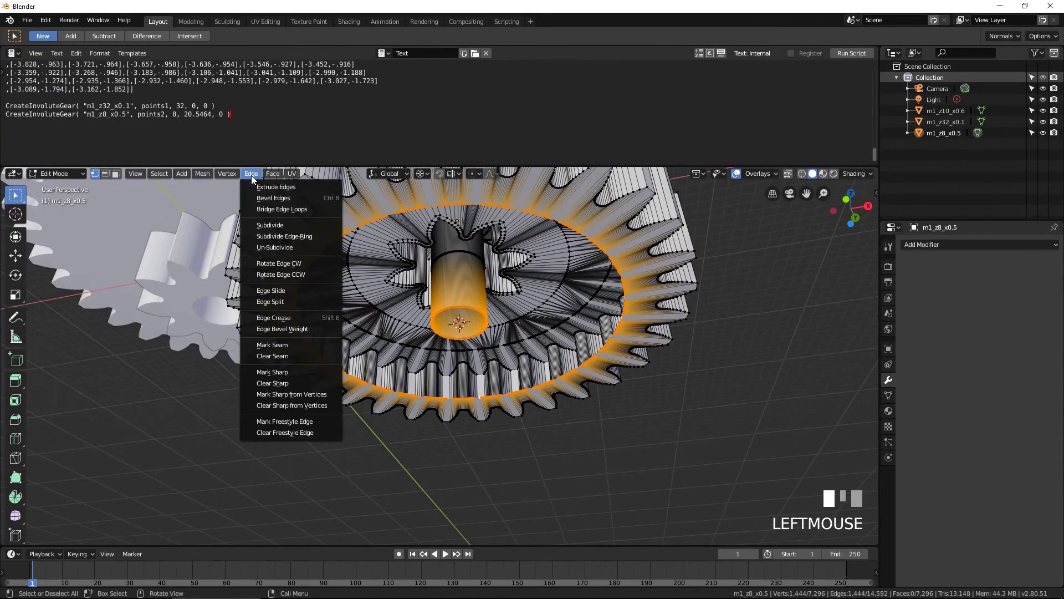
{"action": "left_click", "coordinate": [261, 210]}
Step: Make the normals of the entire compound gear mesh consistent and return to Object Mode
{"action": "middle_click_drag", "start_coordinate": [515, 309], "coordinate": [521, 383]}
{"action": "scroll", "coordinate": [521, 384], "scroll_direction": "down", "scroll_amount": 1}
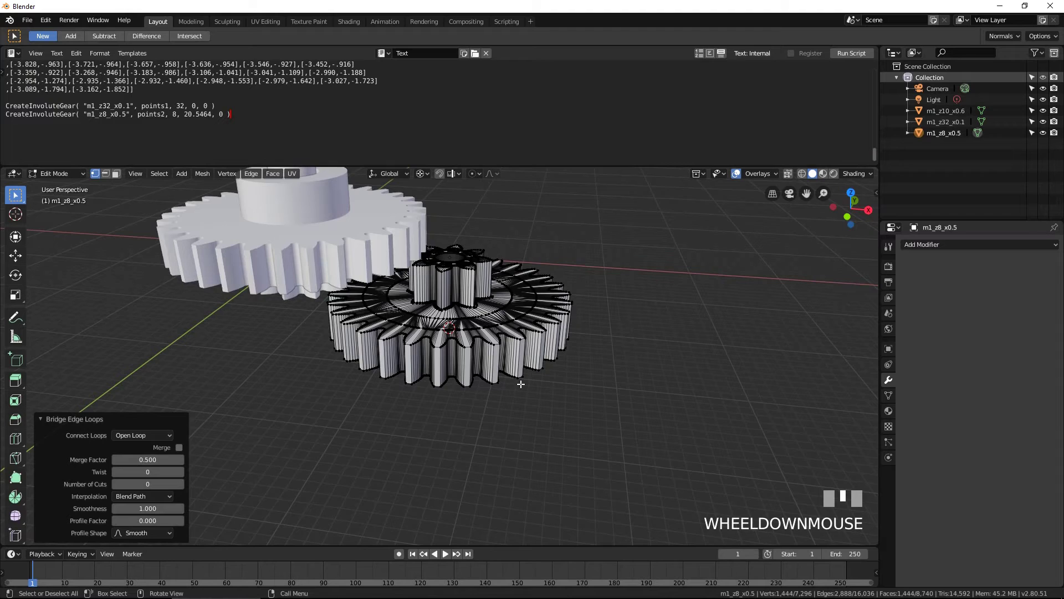
{"action": "key", "text": "a"}
{"action": "key", "text": "shift+n"}
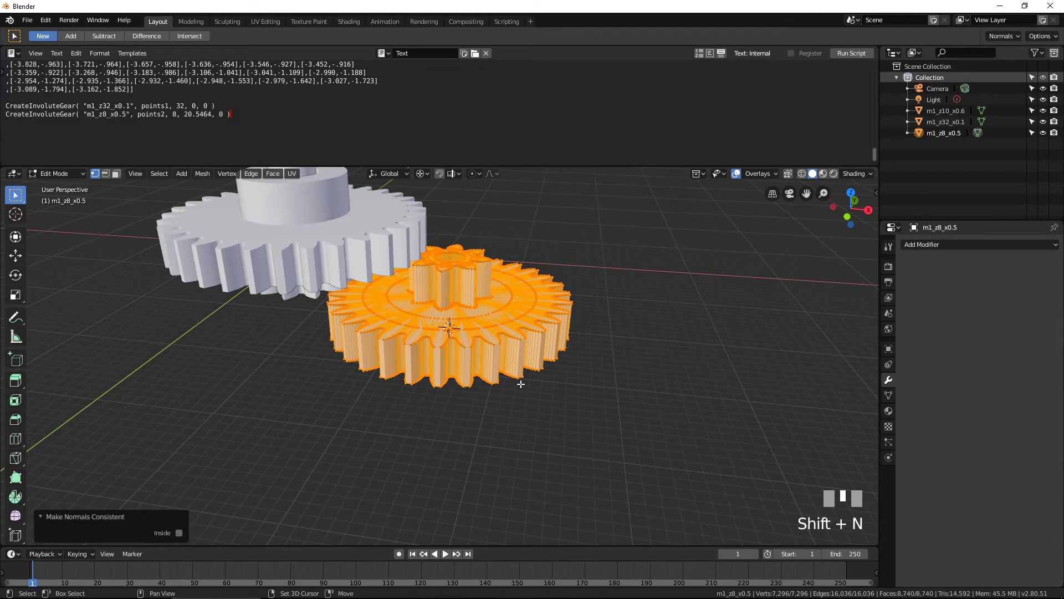
{"action": "key", "text": "Tab"}
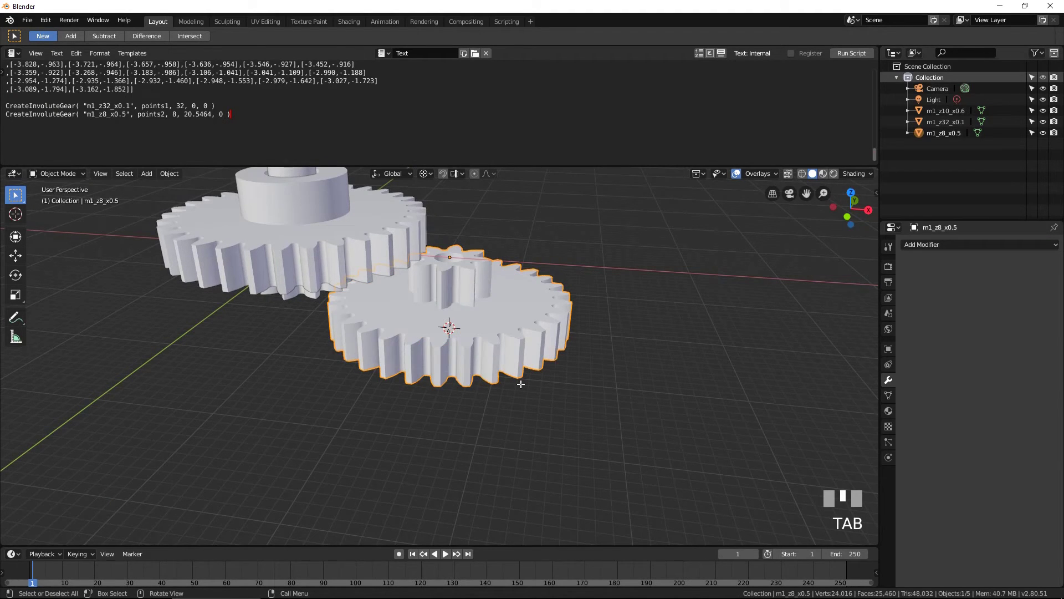
Step: Move the compound 8- and 30-tooth gear 4.9 m along Z and reset the 3D cursor to the world origin
{"action": "key", "text": "KP_1"}
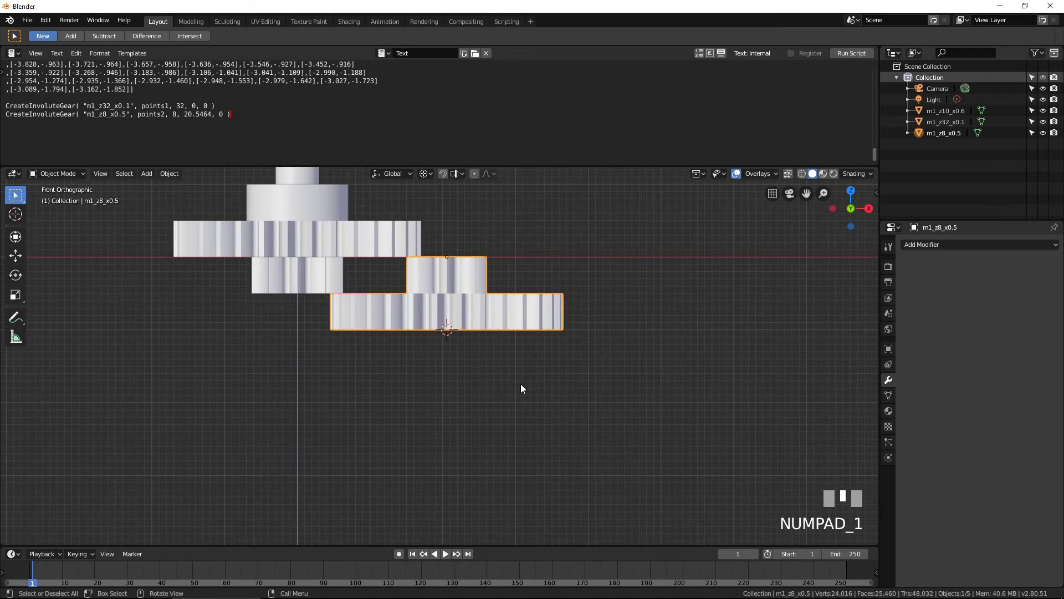
{"action": "key", "text": "g"}
{"action": "key", "text": "z"}
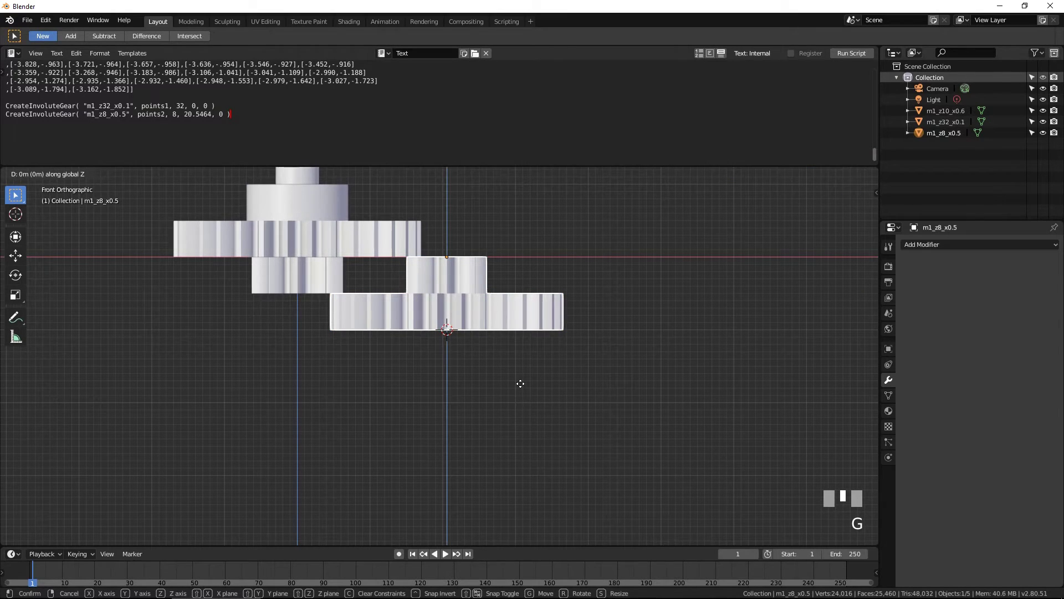
{"action": "key", "text": "4"}
{"action": "key", "text": "period"}
{"action": "key", "text": "9"}
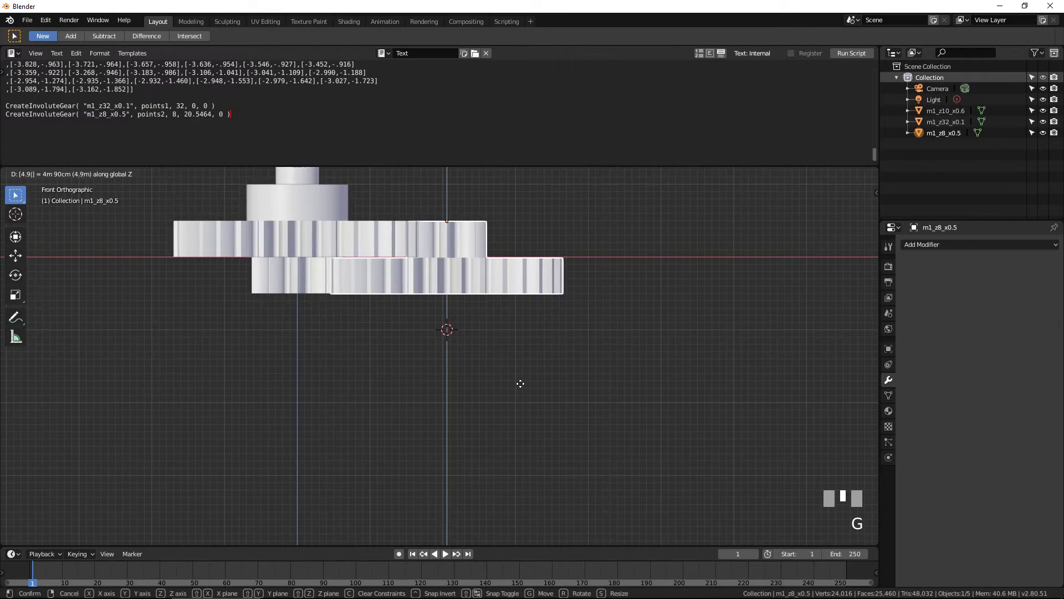
{"action": "key", "text": "Return"}
{"action": "middle_click_drag", "start_coordinate": [520, 385], "coordinate": [501, 331]}
{"action": "scroll", "coordinate": [500, 331], "scroll_direction": "down", "scroll_amount": 2}
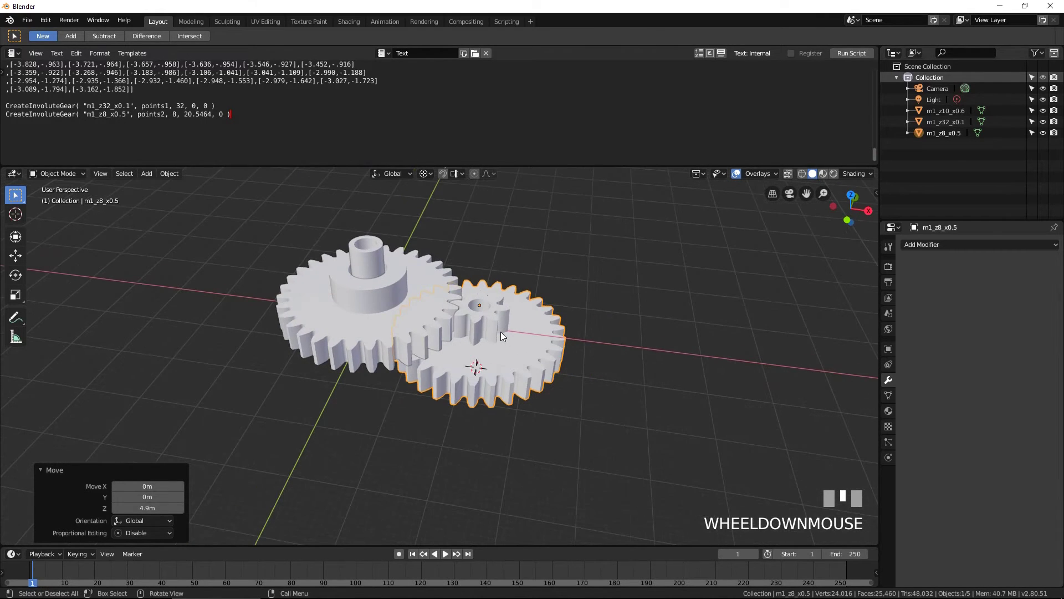
{"action": "key", "text": "shift+c"}
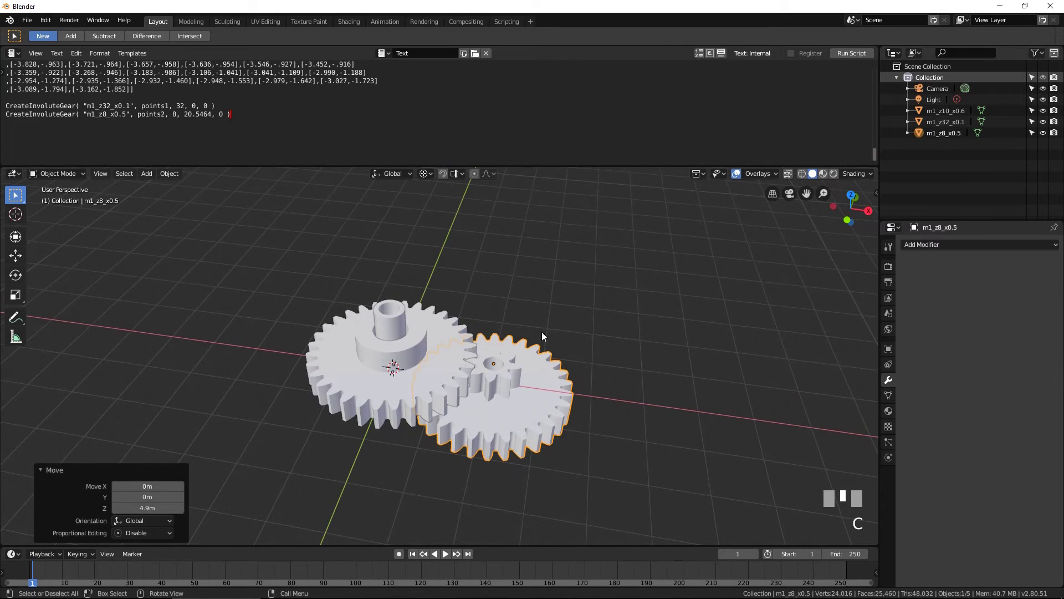
Step: Rotate all objects in the scene 90° about the global Z axis, and deselect everything
{"action": "key", "text": "a"}
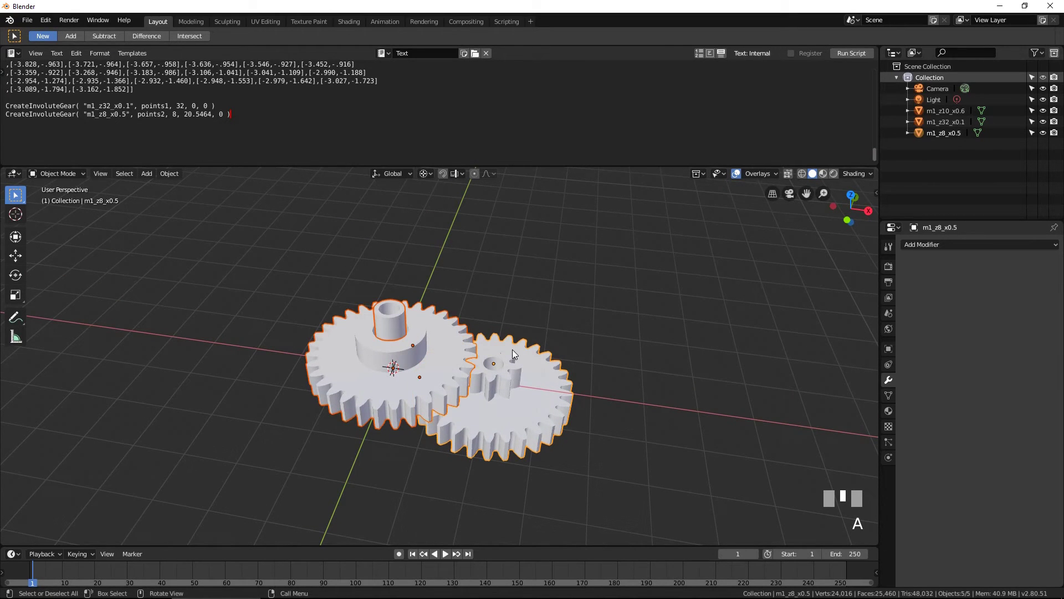
{"action": "key", "text": "r"}
{"action": "type", "text": "z"}
{"action": "type", "text": "90"}
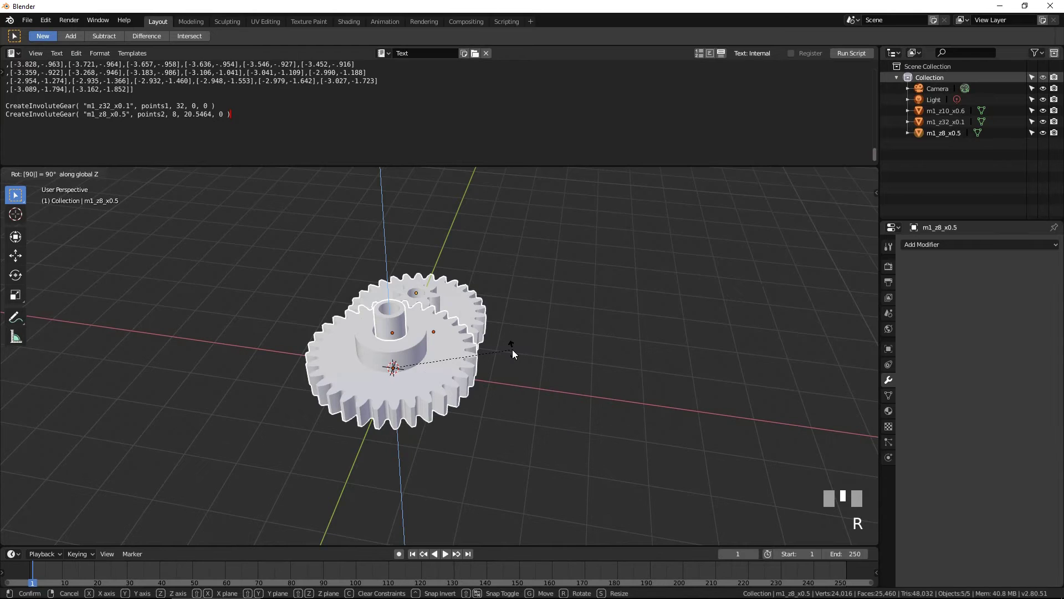
{"action": "key", "text": "Return"}
{"action": "middle_click_drag", "start_coordinate": [514, 351], "coordinate": [632, 355]}
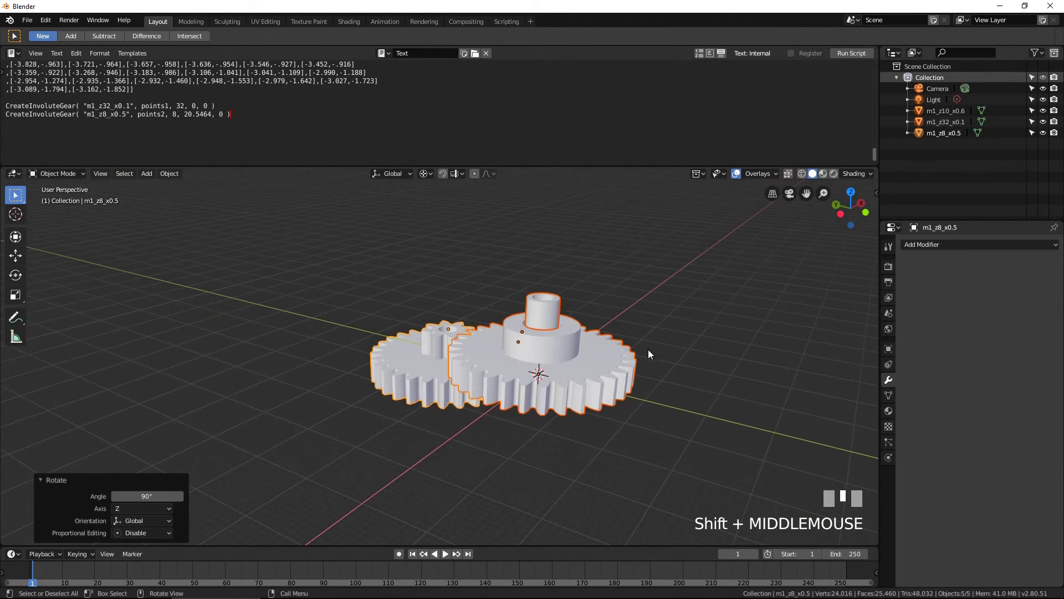
{"action": "scroll", "coordinate": [649, 353], "scroll_direction": "up", "scroll_amount": 3}
{"action": "key", "text": "a"}
Step: Add a mesh cylinder at the world origin, scale it up and move it about 20.5 m along Z above the central gear
{"action": "middle_click_drag", "start_coordinate": [686, 368], "coordinate": [623, 365], "text": "shift"}
{"action": "key", "text": "shift+a"}
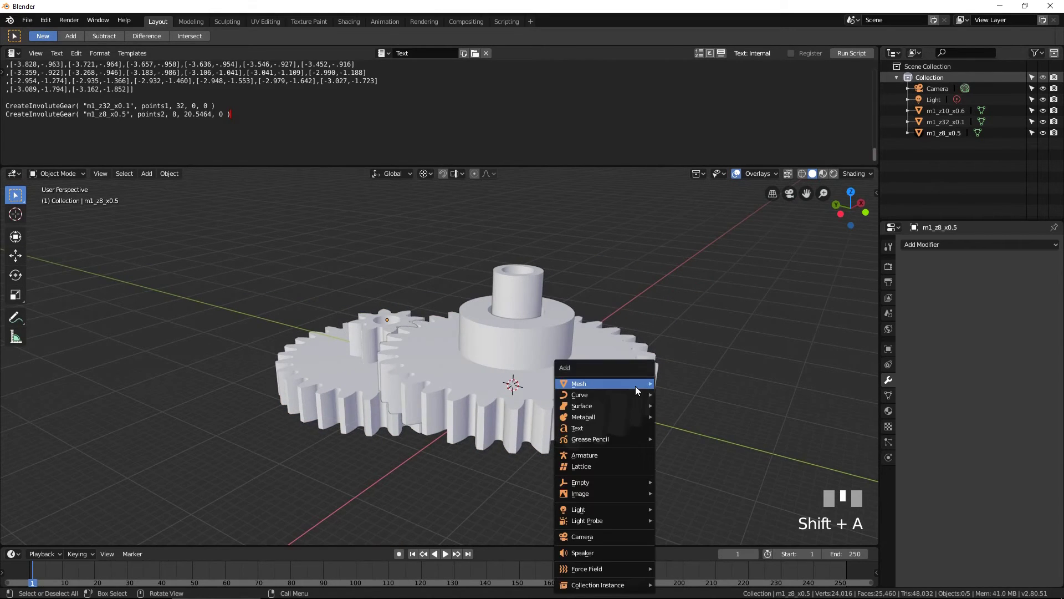
{"action": "key", "text": "shift+a"}
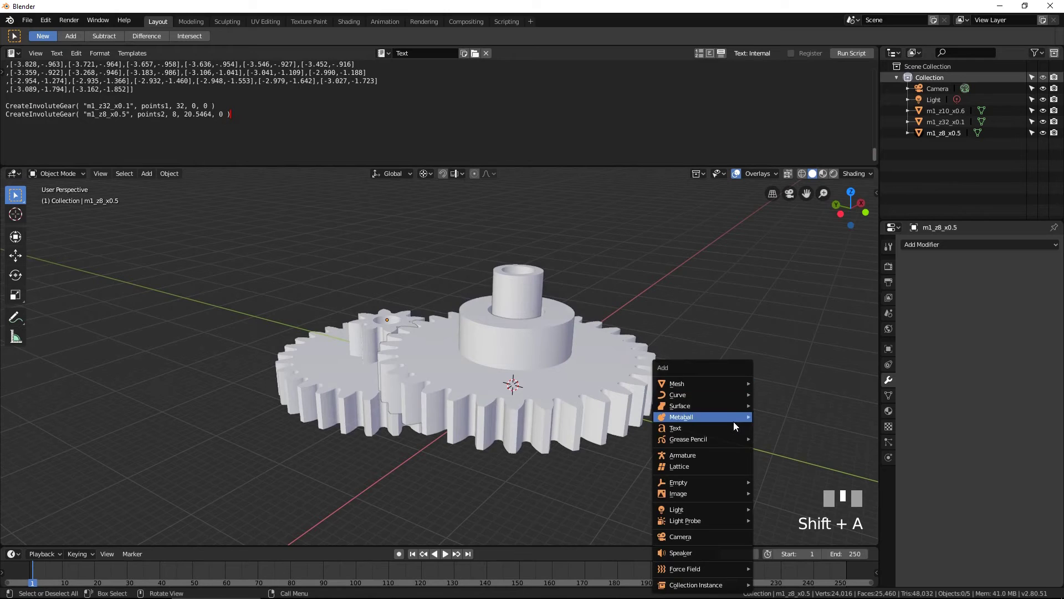
{"action": "mouse_move", "coordinate": [714, 384]}
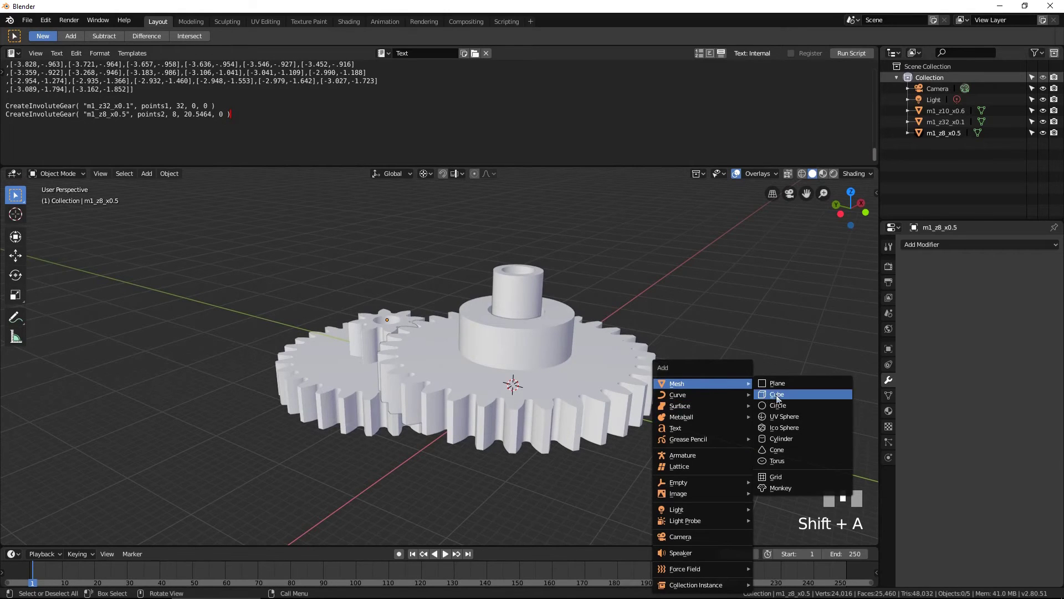
{"action": "left_click", "coordinate": [781, 438]}
{"action": "key", "text": "s"}
{"action": "left_click", "coordinate": [647, 371]}
{"action": "key", "text": "g"}
{"action": "left_click", "coordinate": [647, 222]}
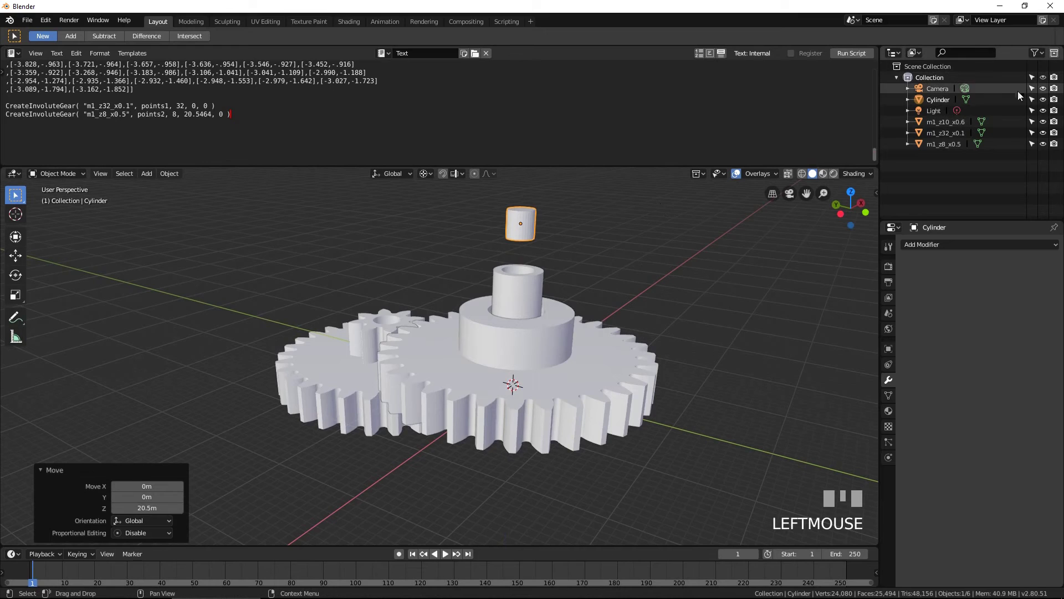
Step: Rename the new cylinder above the central gear as axis1
{"action": "left_click", "coordinate": [942, 99], "text": "ctrl"}
{"action": "type", "text": "axis"}
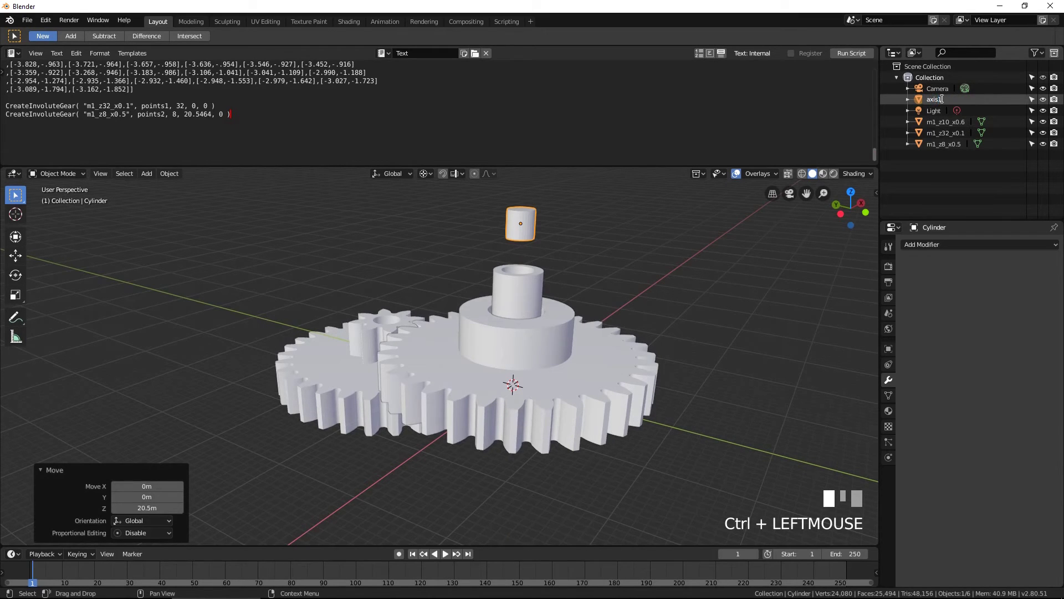
{"action": "type", "text": "1"}
{"action": "key", "text": "Return"}
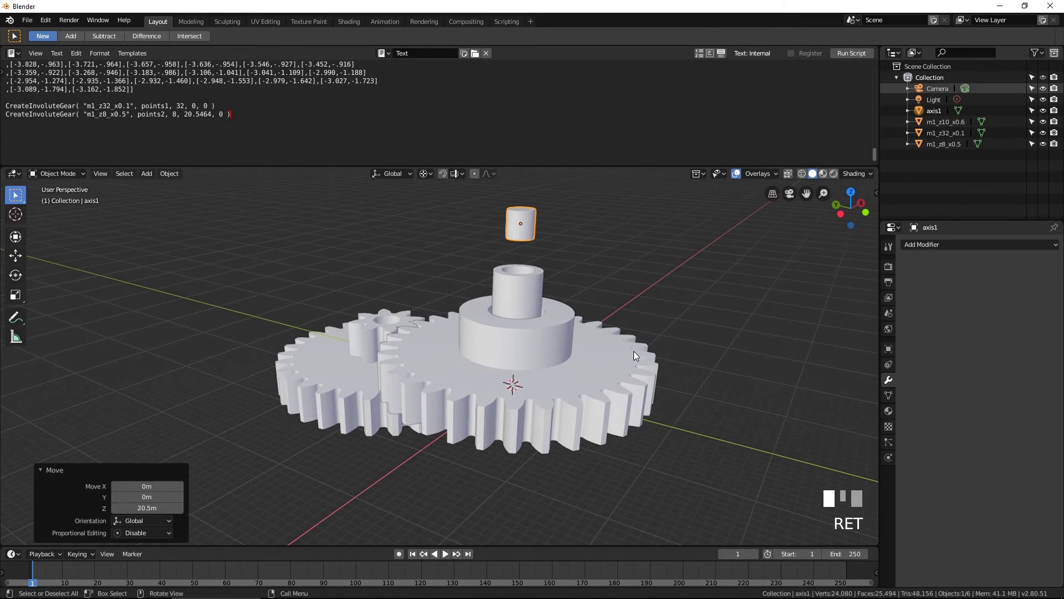
Step: Add an arrows empty at the world origin, scale it by 1.9 and move it about 24.3 m along Z above axis1
{"action": "key", "text": "shift+a"}
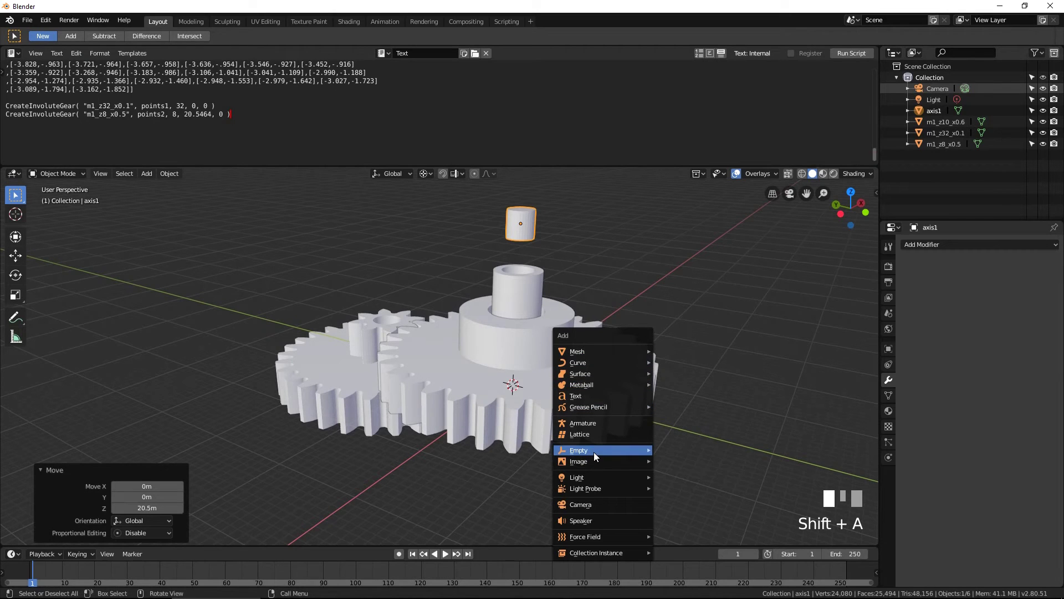
{"action": "left_click", "coordinate": [679, 463]}
{"action": "type", "text": "s1.9"}
{"action": "key", "text": "Return"}
{"action": "key", "text": "g"}
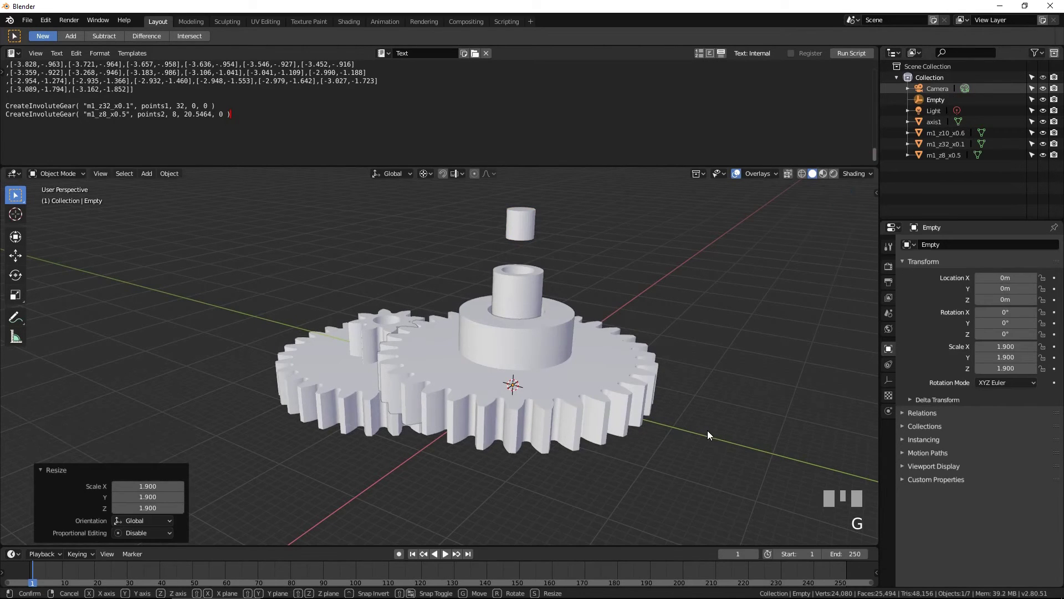
{"action": "key", "text": "z"}
{"action": "left_click", "coordinate": [713, 236]}
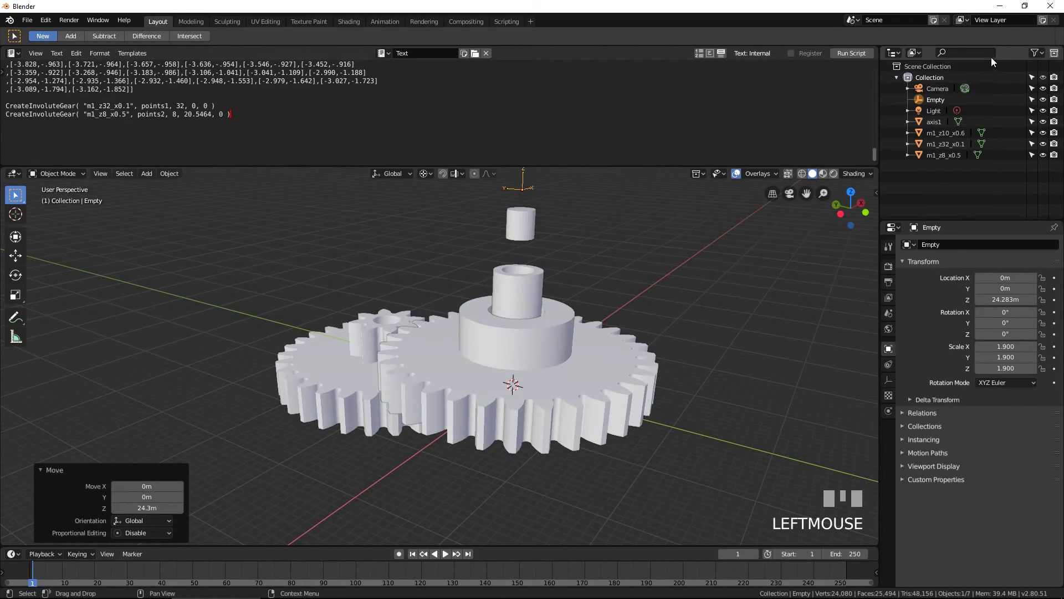
Step: Rename the empty directly above axis1 as hinge1
{"action": "left_click", "coordinate": [942, 99], "text": "ctrl"}
{"action": "type", "text": "hinge"}
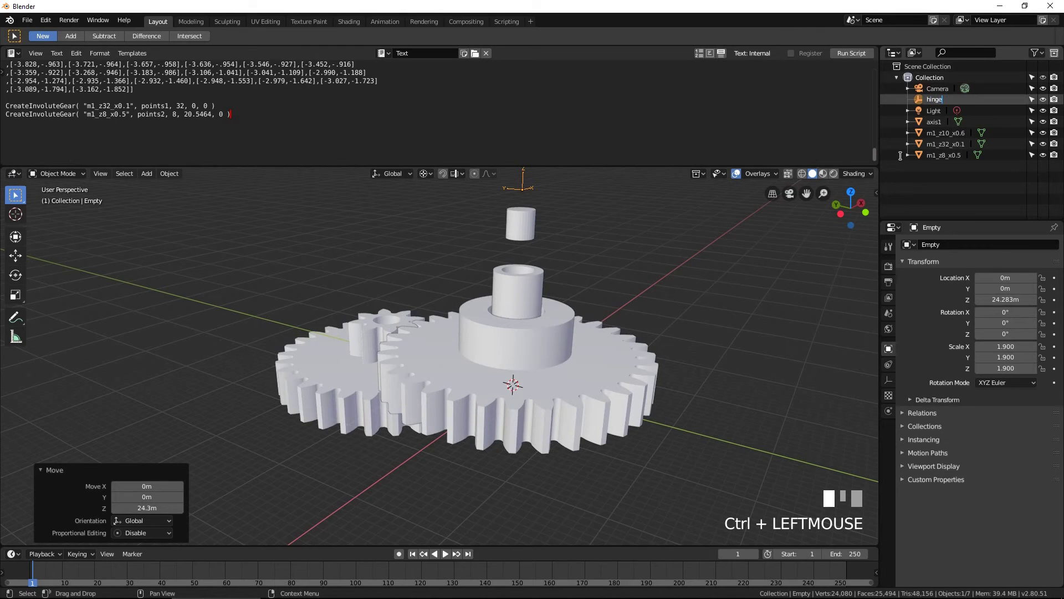
{"action": "type", "text": "1"}
{"action": "key", "text": "Return"}
Step: Add another arrows empty at the origin, scale it by about 1.5 and move it about 29.2 m along Z above hinge1
{"action": "middle_click_drag", "start_coordinate": [677, 294], "coordinate": [664, 341], "text": "shift"}
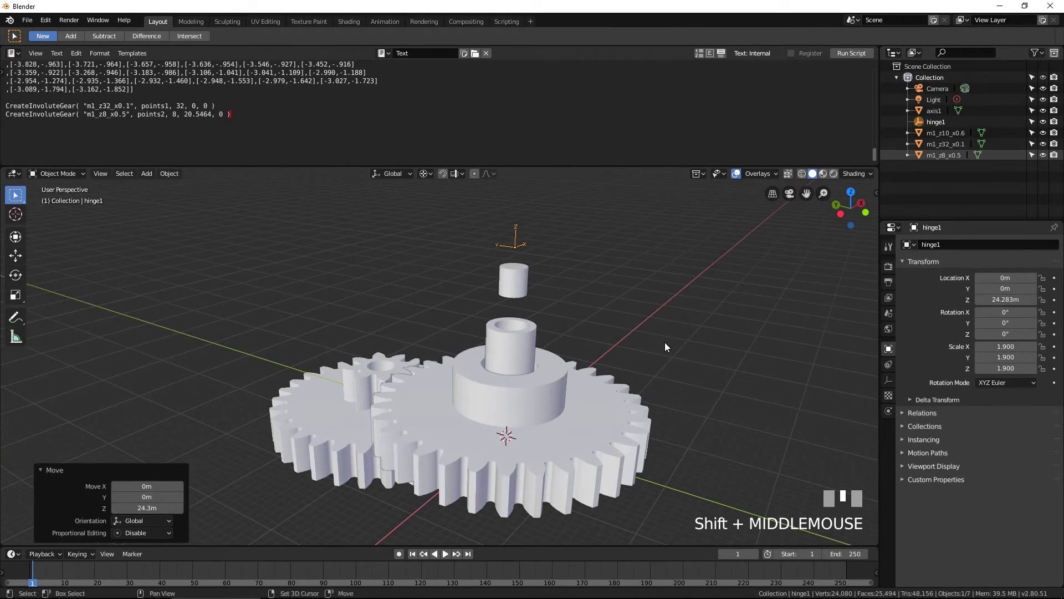
{"action": "key", "text": "shift+a"}
{"action": "mouse_move", "coordinate": [664, 342]}
{"action": "left_click", "coordinate": [704, 357]}
{"action": "key", "text": "s"}
{"action": "left_click", "coordinate": [697, 379]}
{"action": "key", "text": "g"}
{"action": "key", "text": "z"}
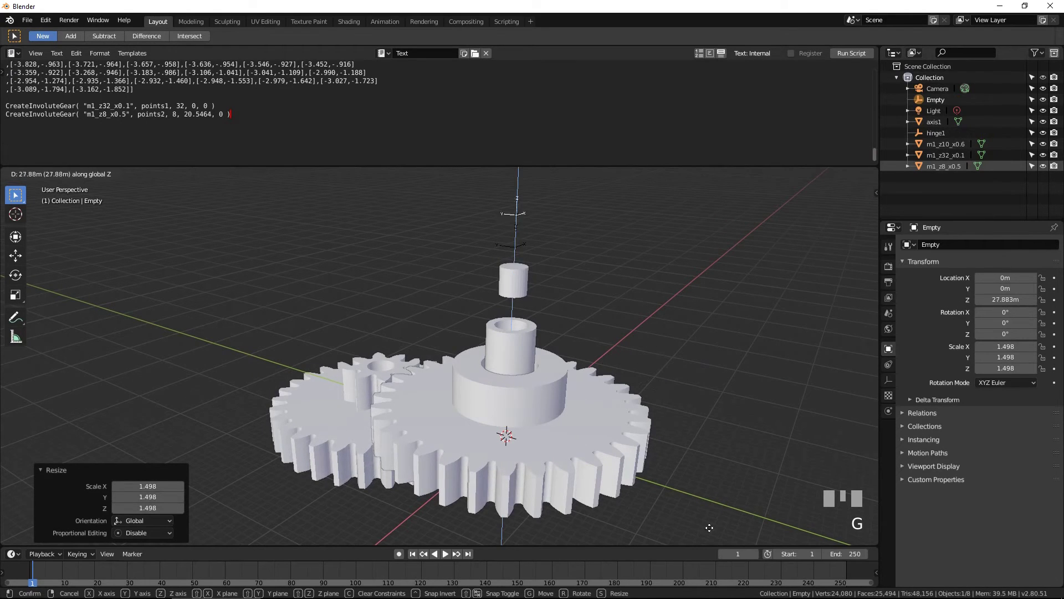
{"action": "left_click", "coordinate": [710, 526]}
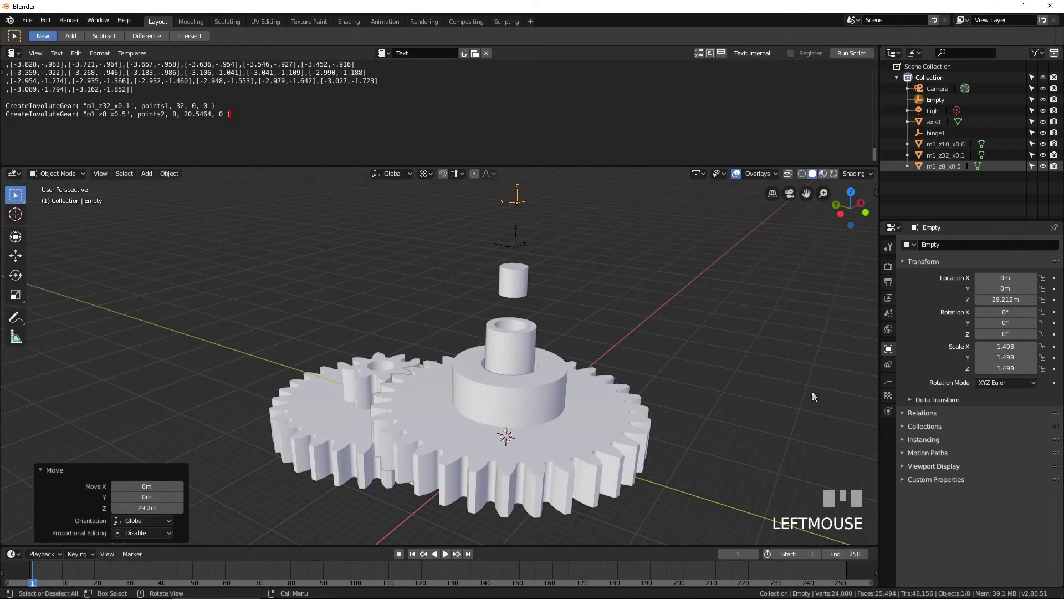
Step: Rename the empty above hinge1 as hinge2
{"action": "left_click", "coordinate": [942, 100], "text": "ctrl"}
{"action": "type", "text": "hinge"}
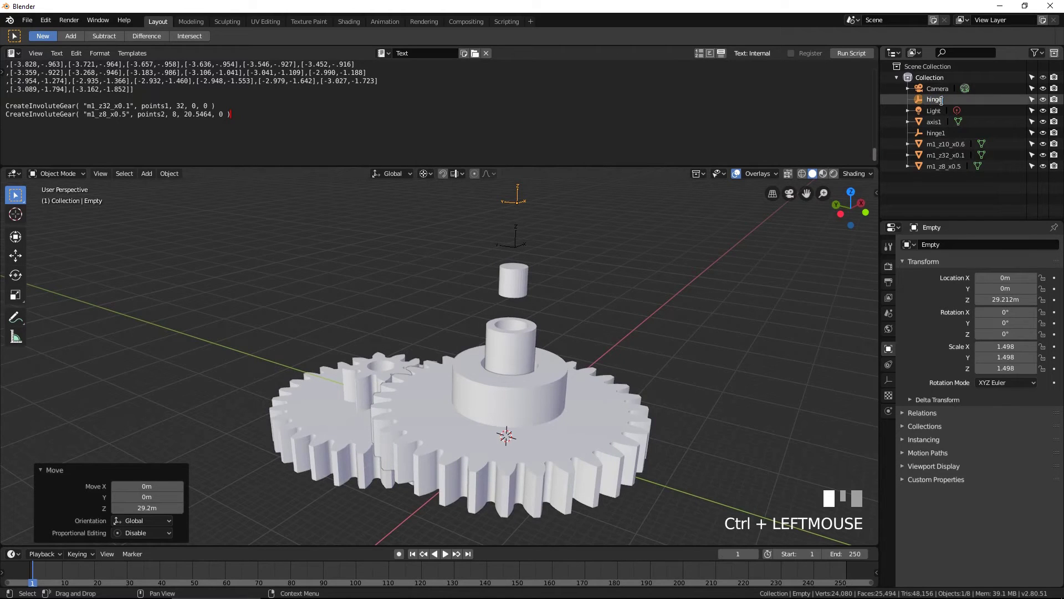
{"action": "type", "text": "2"}
{"action": "key", "text": "Return"}
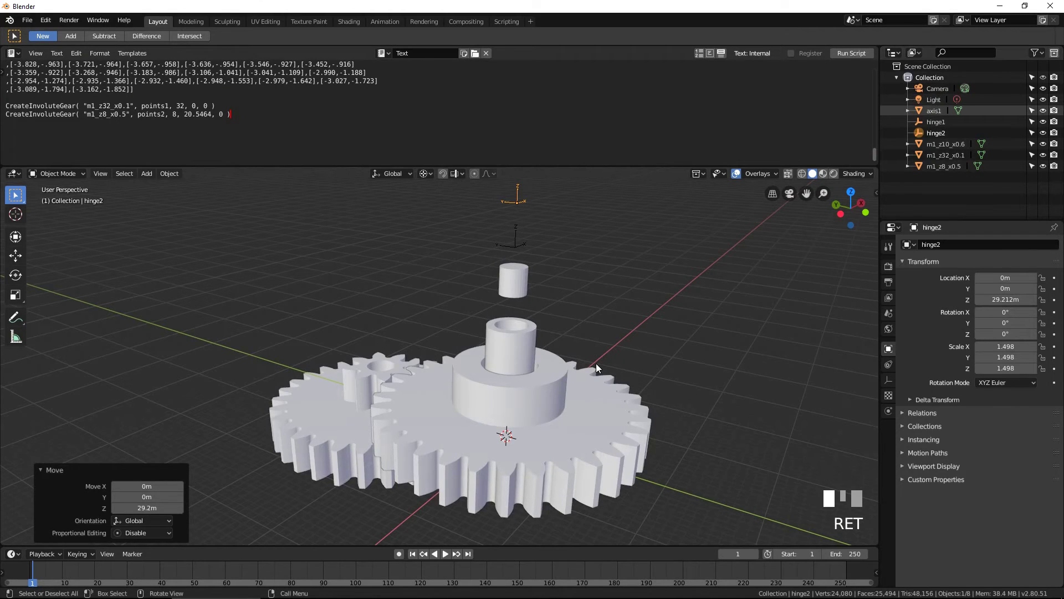
Step: Add a third arrows empty at the world origin and scale it up to about 7.15
{"action": "key", "text": "shift+a"}
{"action": "mouse_move", "coordinate": [596, 363]}
{"action": "left_click", "coordinate": [668, 375]}
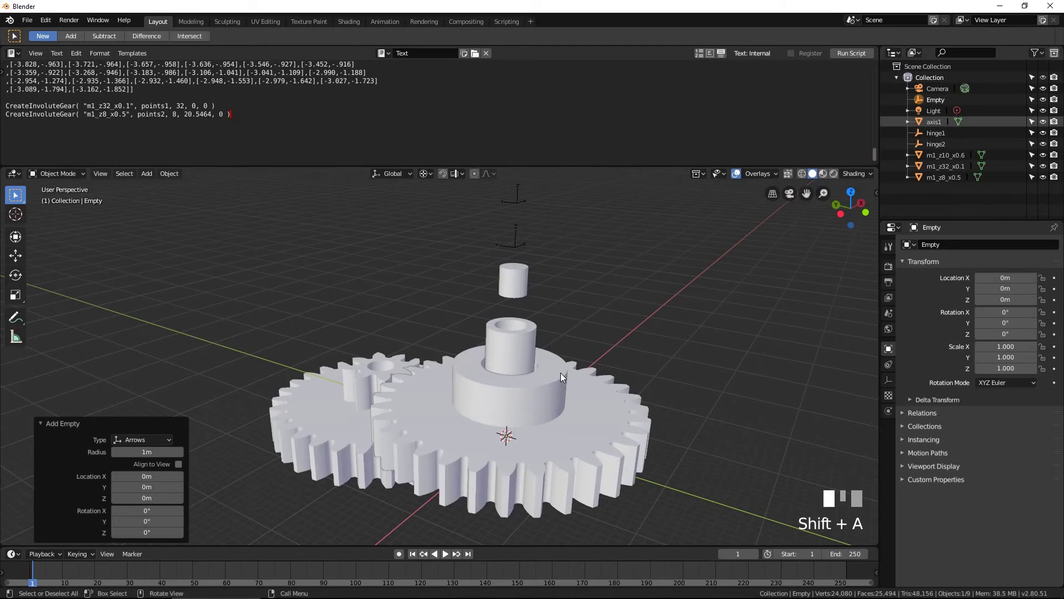
{"action": "key", "text": "s"}
{"action": "left_click", "coordinate": [655, 401]}
{"action": "key", "text": "s"}
{"action": "left_click", "coordinate": [606, 418]}
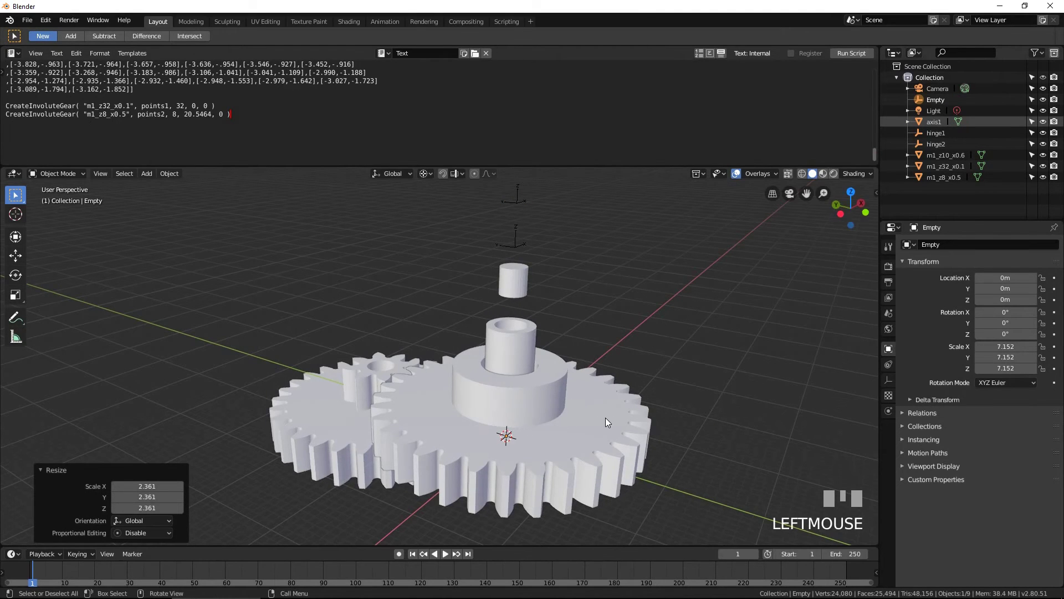
Step: Rotate the large empty 90° about the global Y axis and move it about -19.2 m along Z below the gears
{"action": "key", "text": "r"}
{"action": "key", "text": "y"}
{"action": "key", "text": "9"}
{"action": "key", "text": "0"}
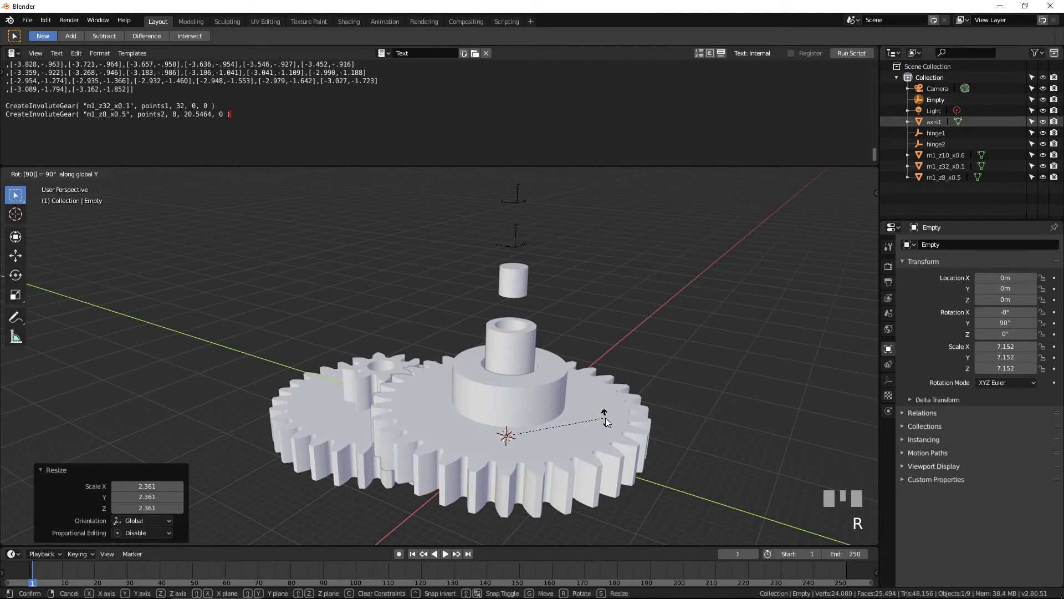
{"action": "key", "text": "Return"}
{"action": "scroll", "coordinate": [606, 418], "scroll_direction": "down", "scroll_amount": 1}
{"action": "key", "text": "g"}
{"action": "key", "text": "z"}
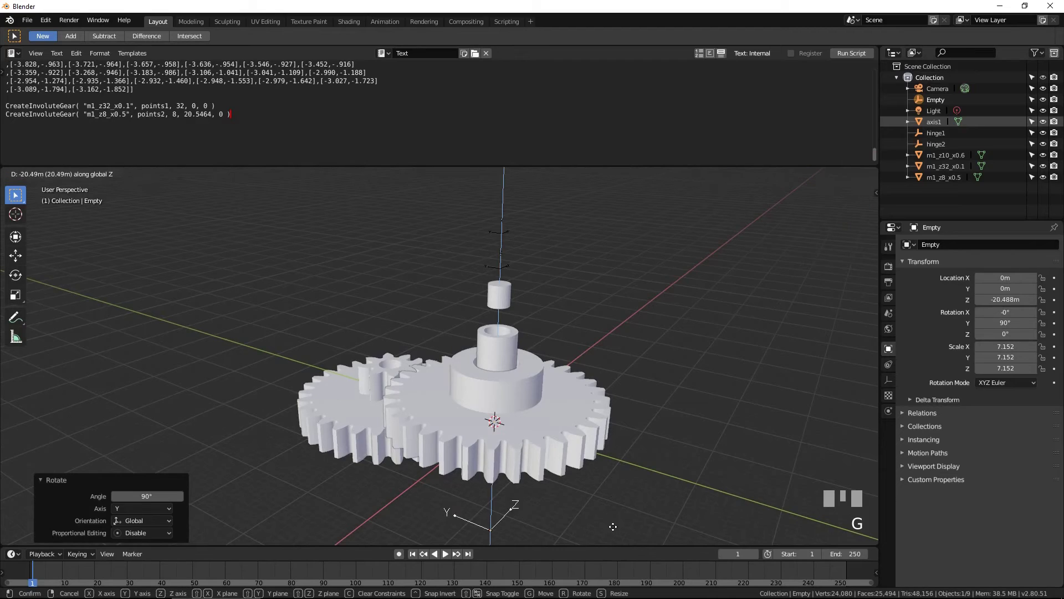
{"action": "left_click", "coordinate": [619, 507]}
{"action": "scroll", "coordinate": [619, 508], "scroll_direction": "down", "scroll_amount": 2}
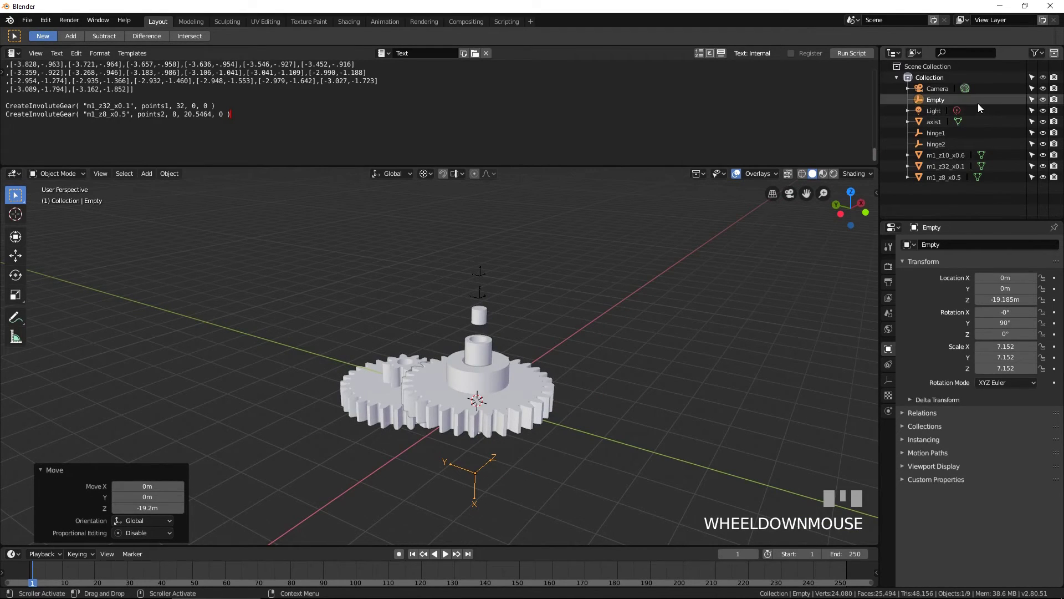
Step: Rename the empty below the gears as motor
{"action": "left_click", "coordinate": [945, 100], "text": "ctrl"}
{"action": "type", "text": "motor"}
{"action": "key", "text": "Return"}
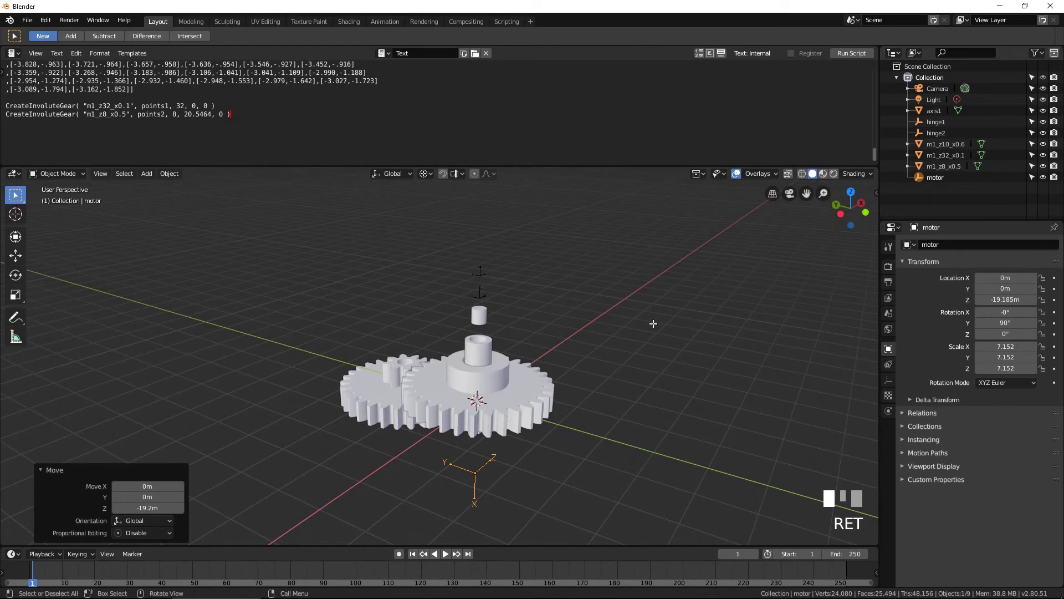
Step: Select the compound 8- and 30-tooth gear and snap the 3D cursor to it
{"action": "left_click", "coordinate": [384, 375]}
{"action": "key", "text": "shift+a"}
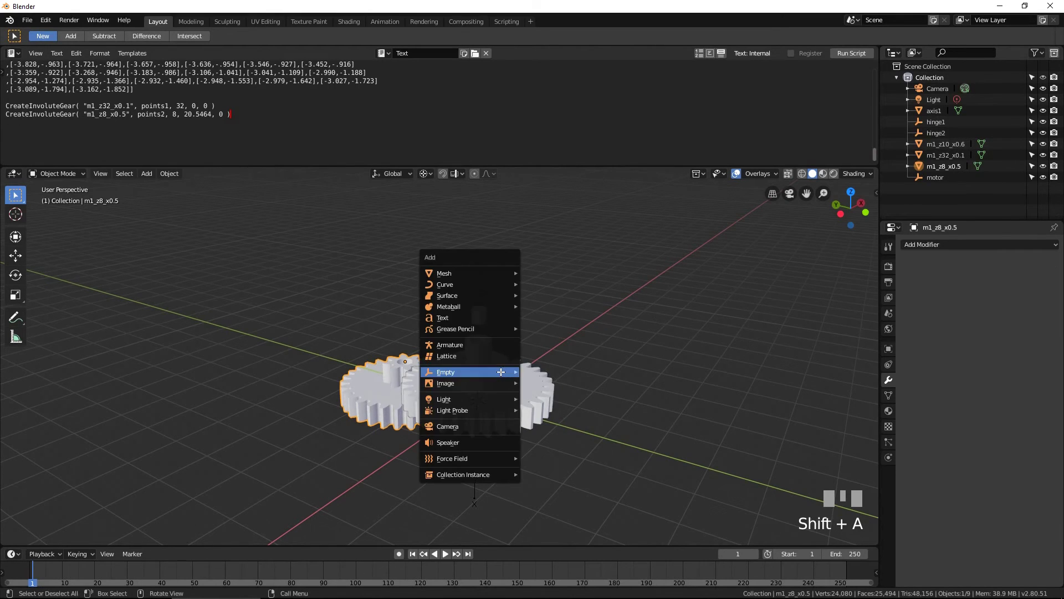
{"action": "key", "text": "shift+s"}
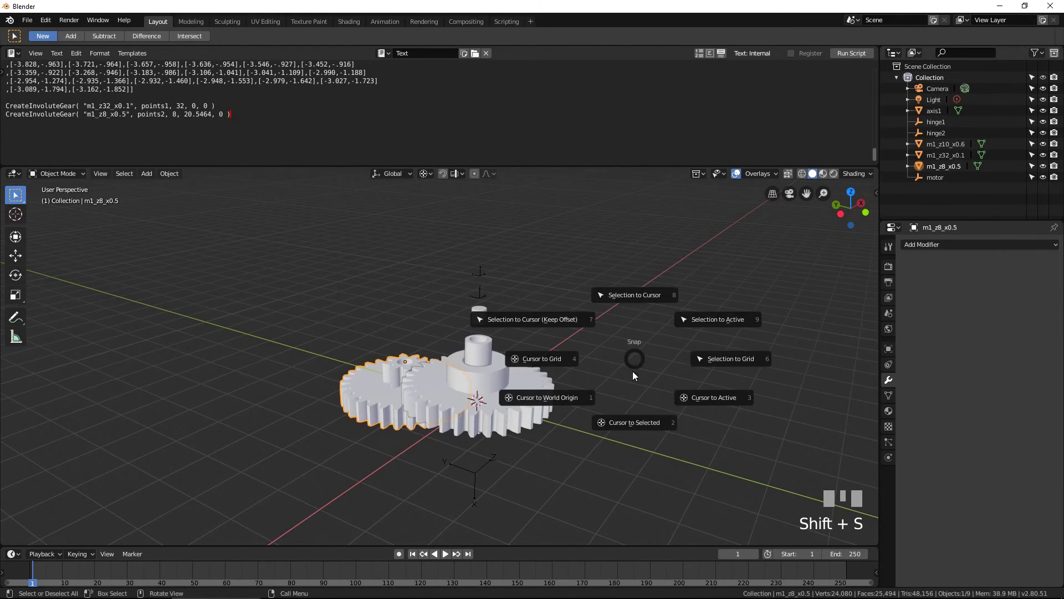
{"action": "left_click", "coordinate": [629, 421]}
Step: Add a mesh cylinder at the compound gear's centre, scale it up and move it about 18 m along Z
{"action": "key", "text": "shift+a"}
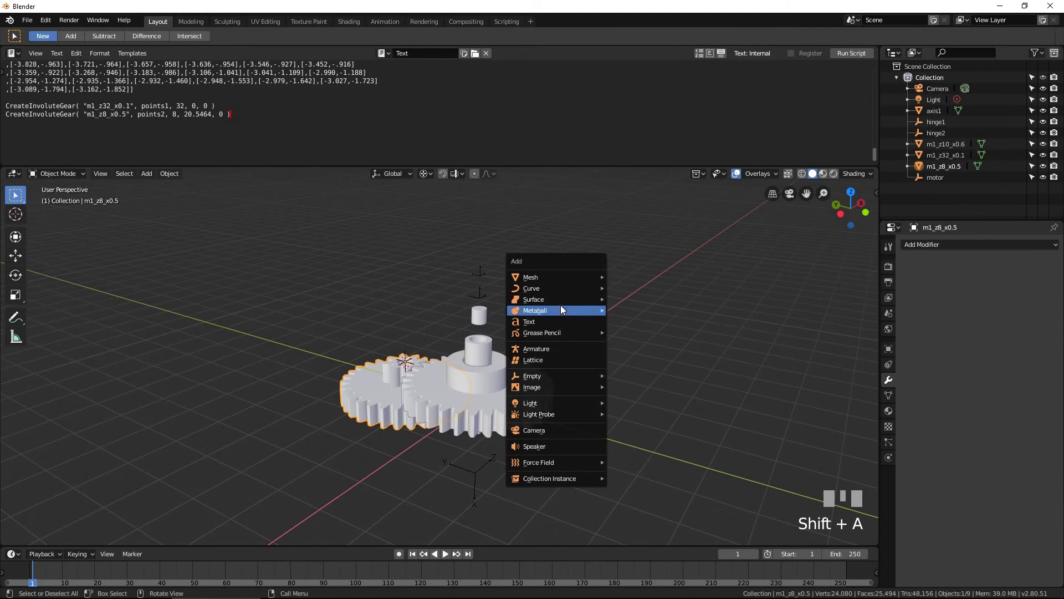
{"action": "mouse_move", "coordinate": [584, 276]}
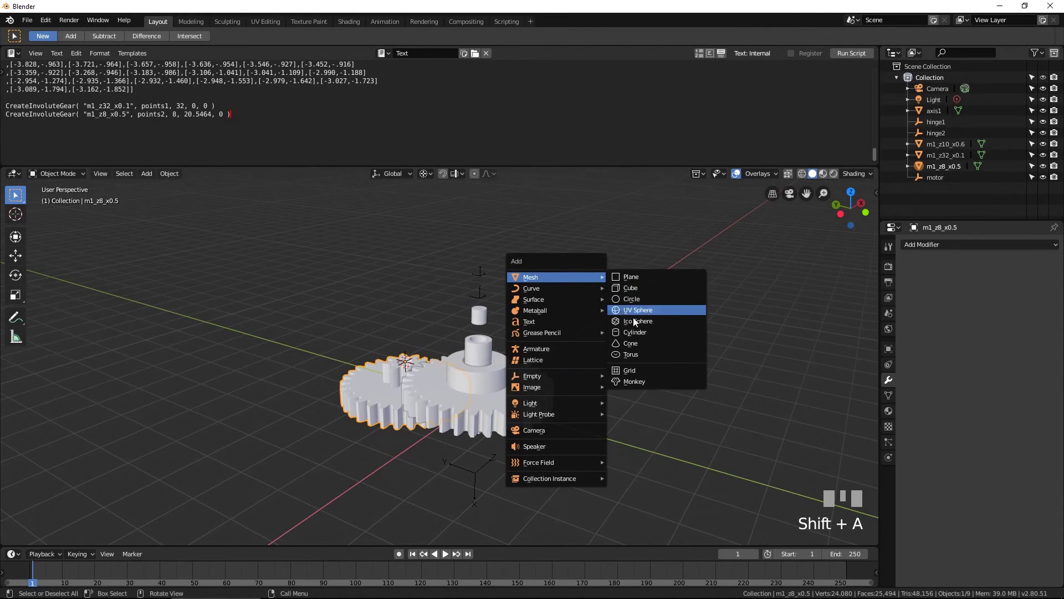
{"action": "left_click", "coordinate": [653, 332]}
{"action": "key", "text": "s"}
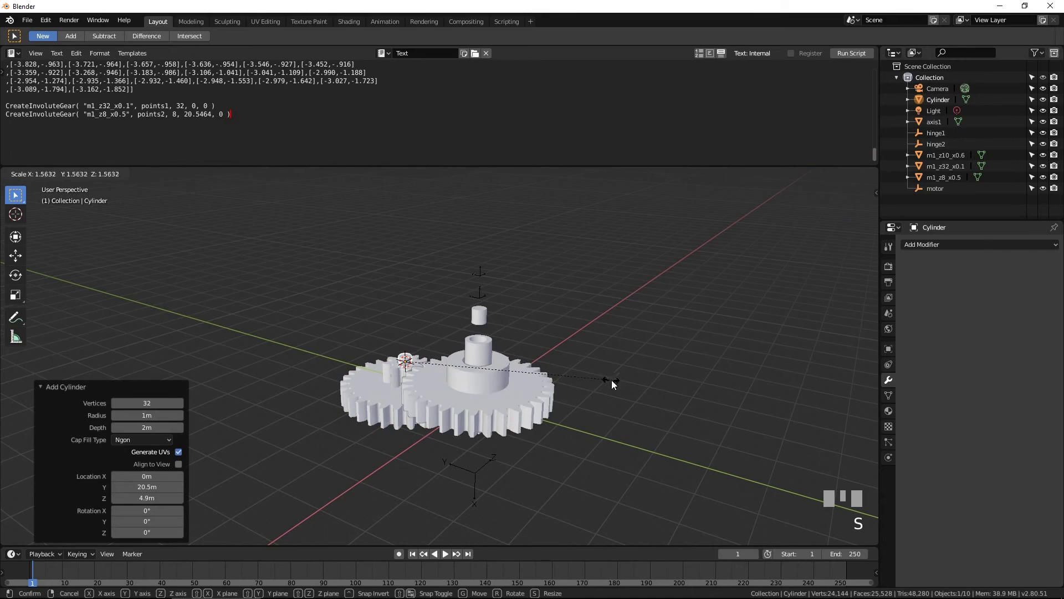
{"action": "left_click", "coordinate": [635, 382]}
{"action": "key", "text": "g"}
{"action": "key", "text": "z"}
{"action": "left_click", "coordinate": [641, 309]}
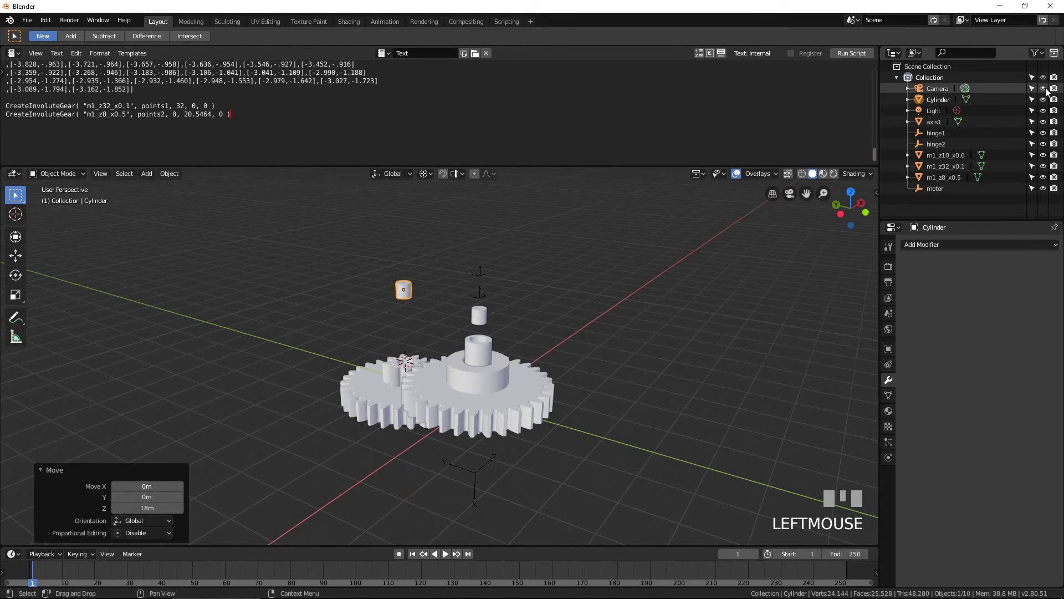
Step: Rename the cylinder above the compound gear as axis2
{"action": "left_click", "coordinate": [947, 100], "text": "ctrl"}
{"action": "type", "text": "axis2"}
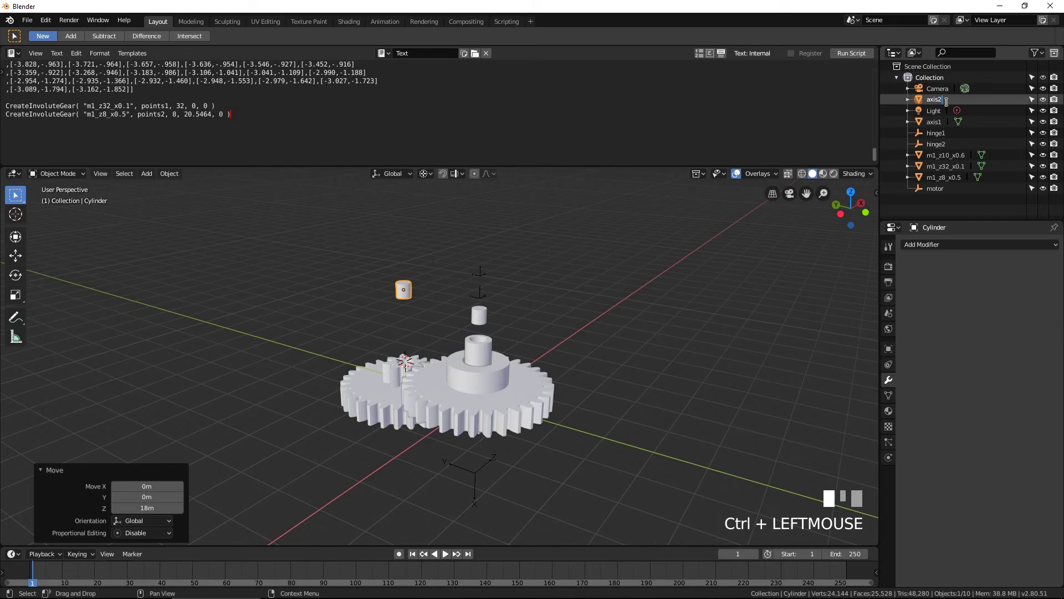
{"action": "key", "text": "Return"}
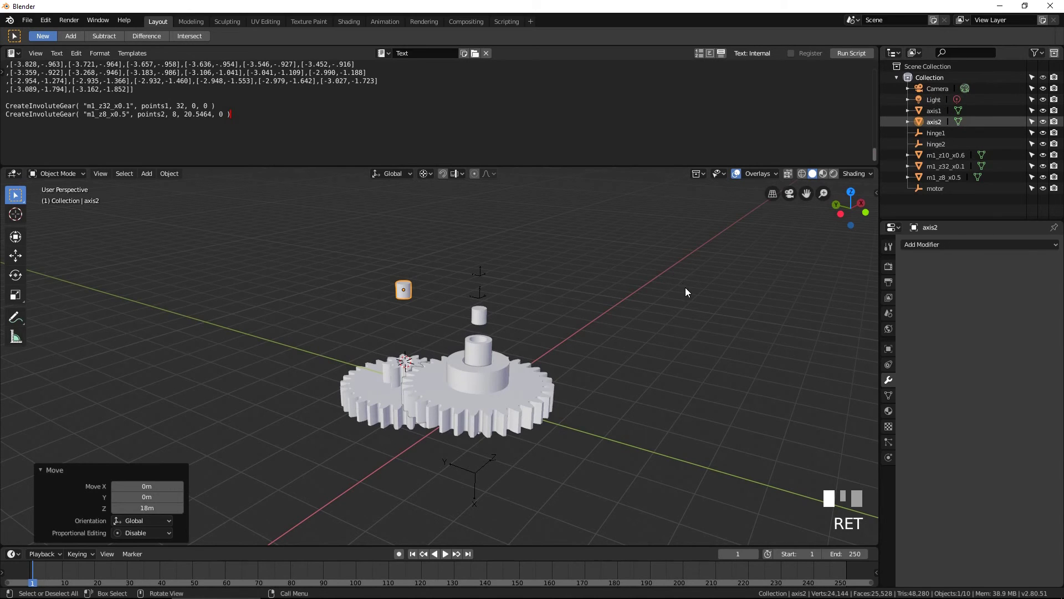
Step: Add an arrows empty at the compound gear's centre and scale it up to about 4.25
{"action": "key", "text": "shift+a"}
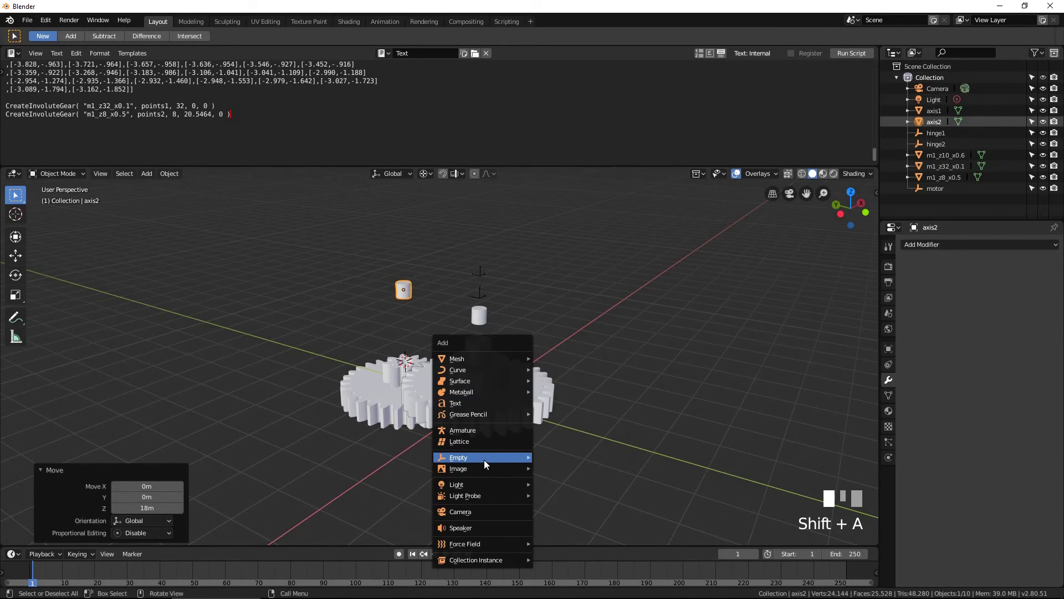
{"action": "mouse_move", "coordinate": [483, 458]}
{"action": "left_click", "coordinate": [560, 469]}
{"action": "key", "text": "s"}
{"action": "left_click", "coordinate": [691, 479]}
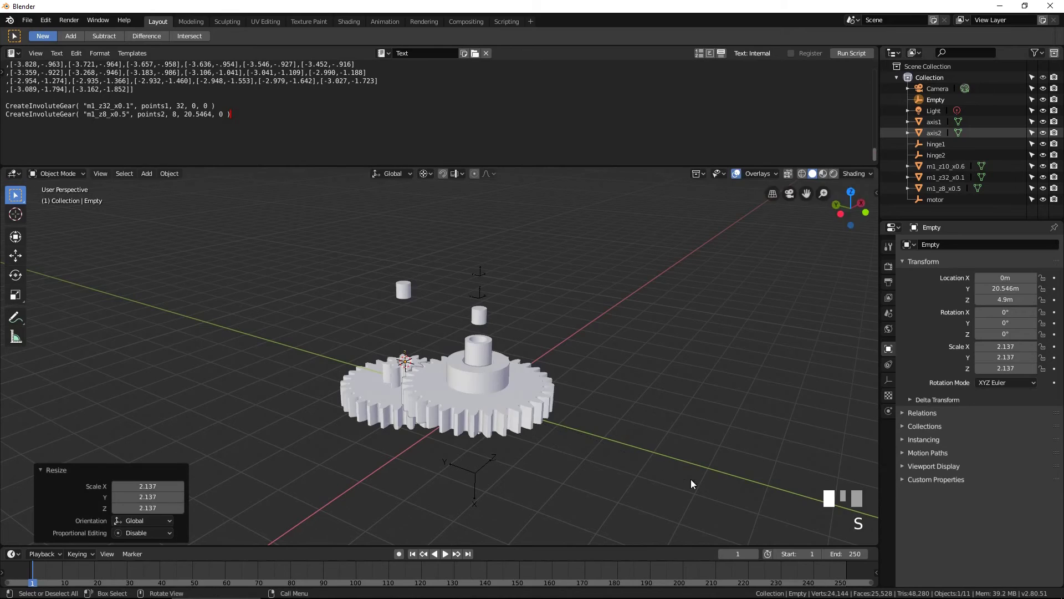
{"action": "key", "text": "s"}
{"action": "left_click", "coordinate": [717, 436]}
Step: Move the new empty at the compound gear's centre about 26.6 m up along Z and rename it hinge3
{"action": "key", "text": "g"}
{"action": "key", "text": "z"}
{"action": "left_click", "coordinate": [907, 193]}
{"action": "left_click", "coordinate": [942, 99], "text": "ctrl"}
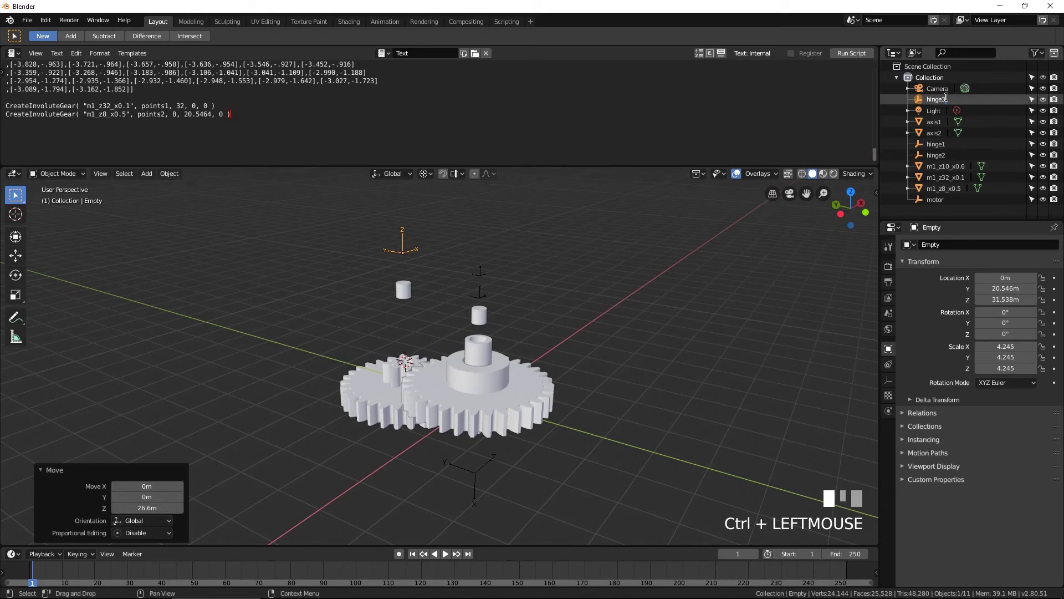
{"action": "key", "text": "Return"}
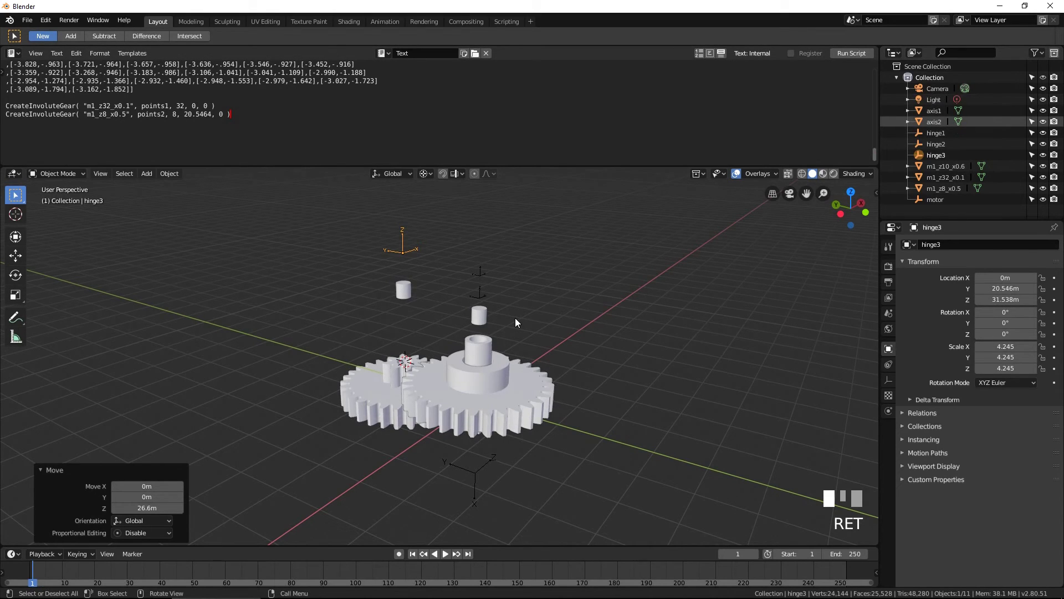
Step: Make gear m1_z10_x0.6 a rigid body with a Mesh collision shape and 0 m margin, and select gear m1_z32_x0.1
{"action": "left_click", "coordinate": [889, 411]}
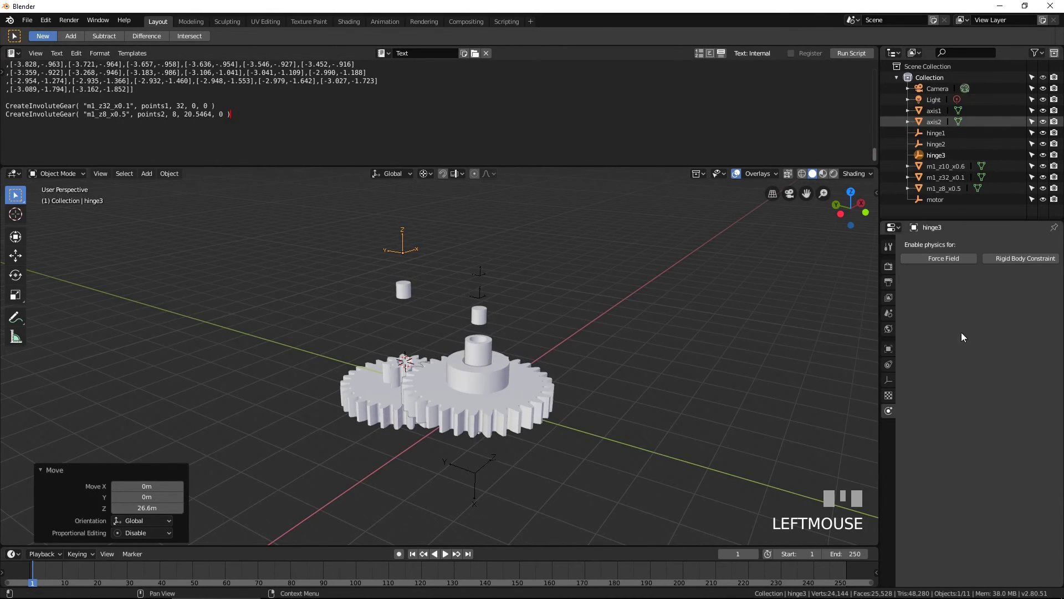
{"action": "middle_click_drag", "start_coordinate": [602, 387], "coordinate": [547, 398]}
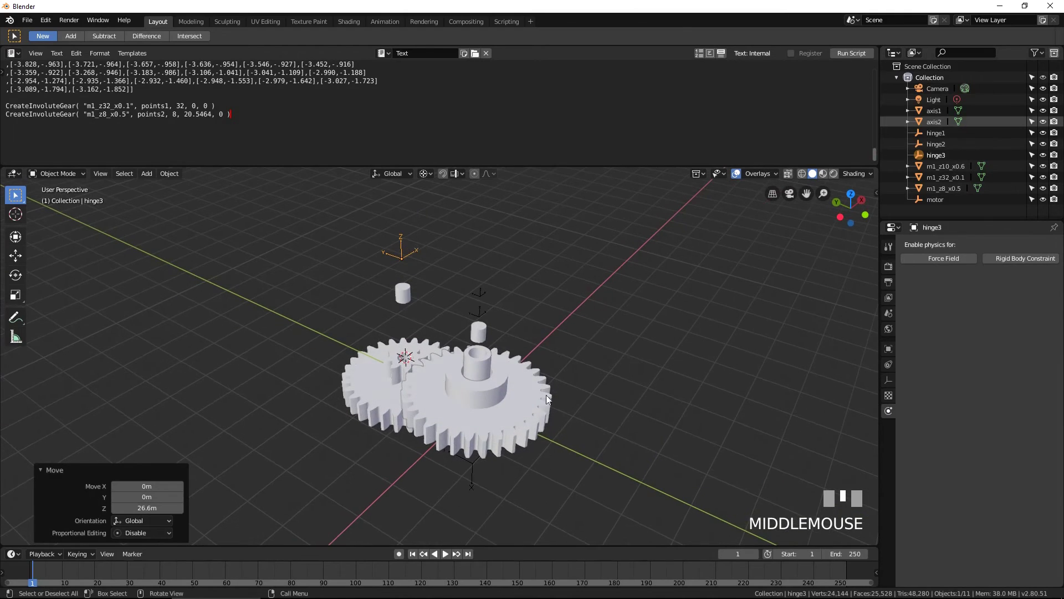
{"action": "left_click", "coordinate": [480, 361]}
{"action": "left_click", "coordinate": [1045, 297]}
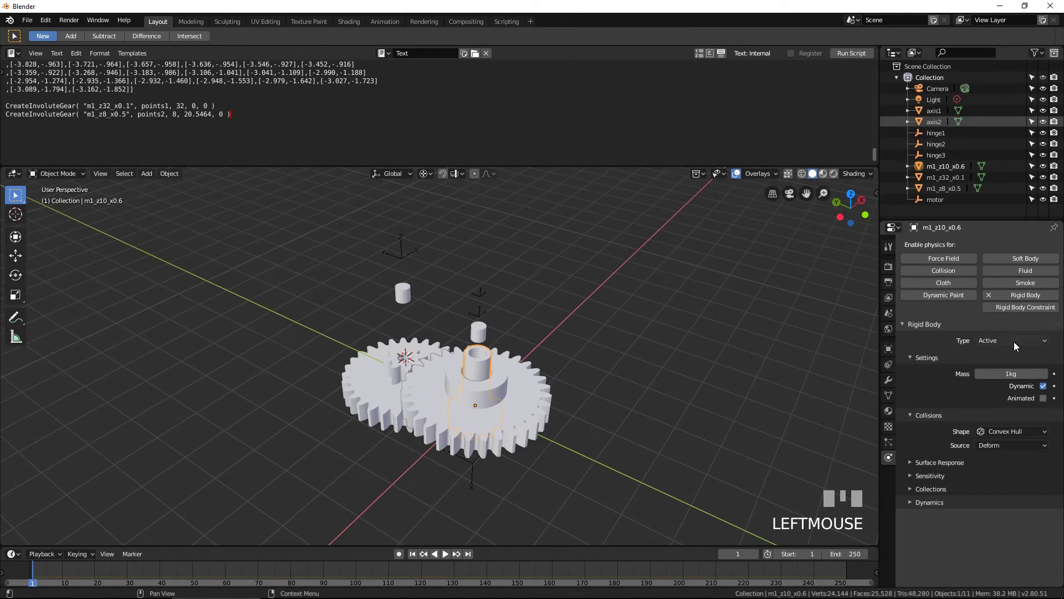
{"action": "left_click", "coordinate": [1002, 431]}
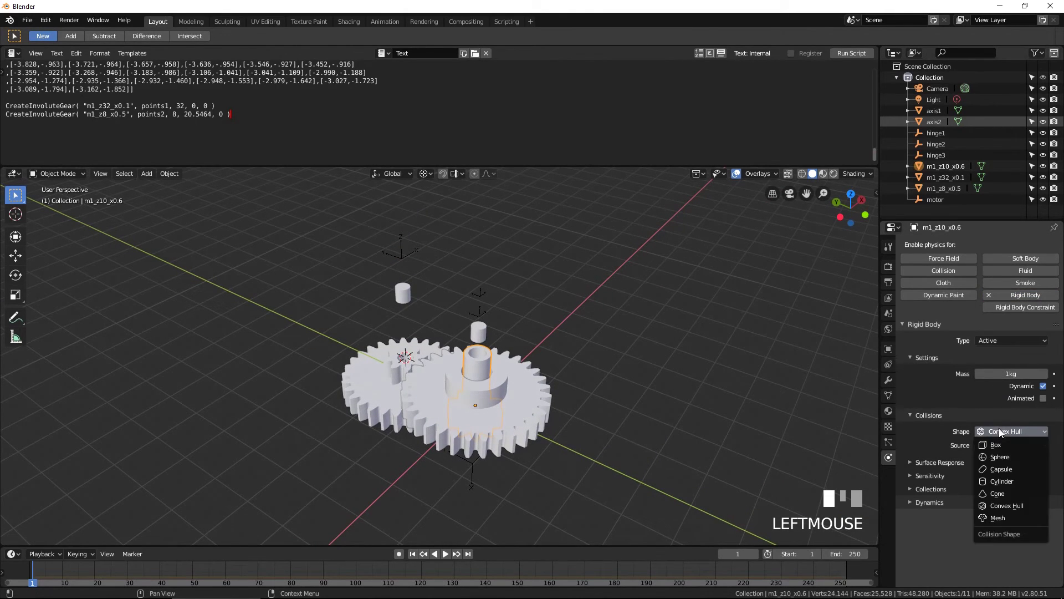
{"action": "left_click", "coordinate": [1001, 518]}
{"action": "left_click", "coordinate": [913, 490]}
{"action": "left_click", "coordinate": [1017, 506]}
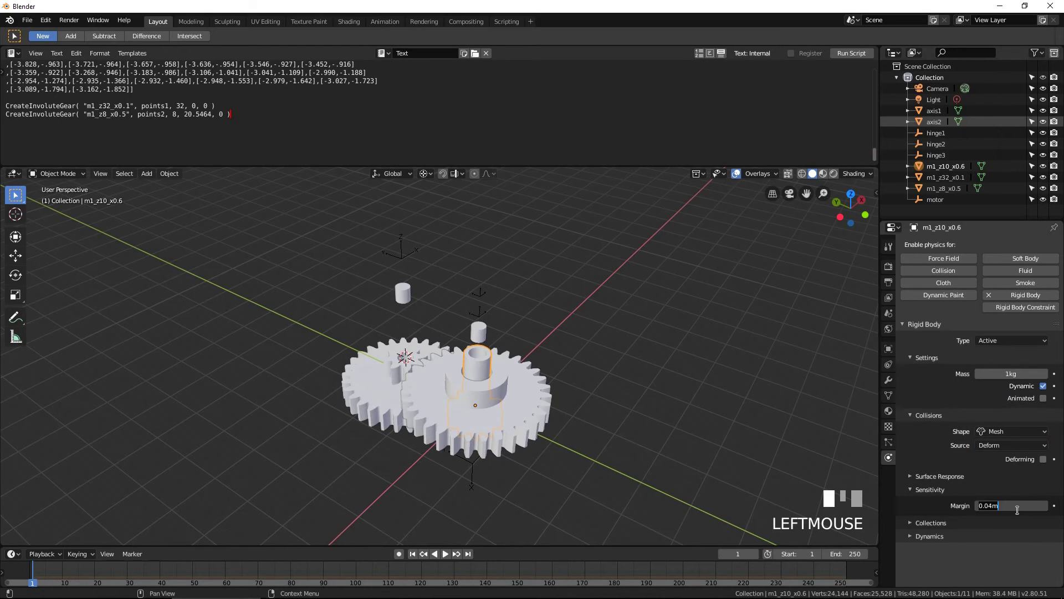
{"action": "type", "text": "0"}
{"action": "key", "text": "Return"}
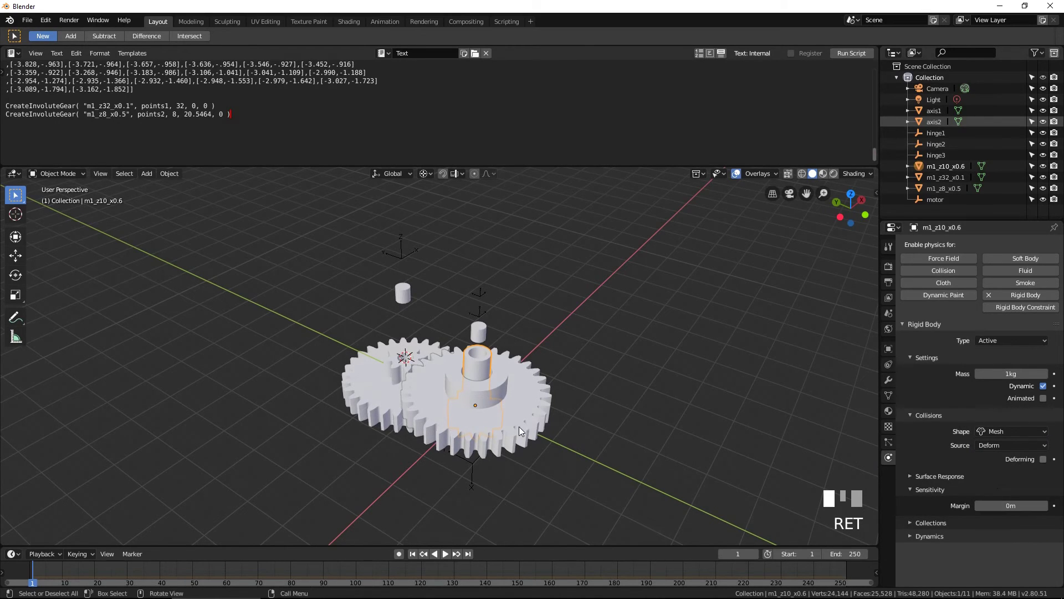
{"action": "left_click", "coordinate": [522, 397]}
{"action": "left_click", "coordinate": [1026, 304]}
{"action": "left_click", "coordinate": [1006, 342]}
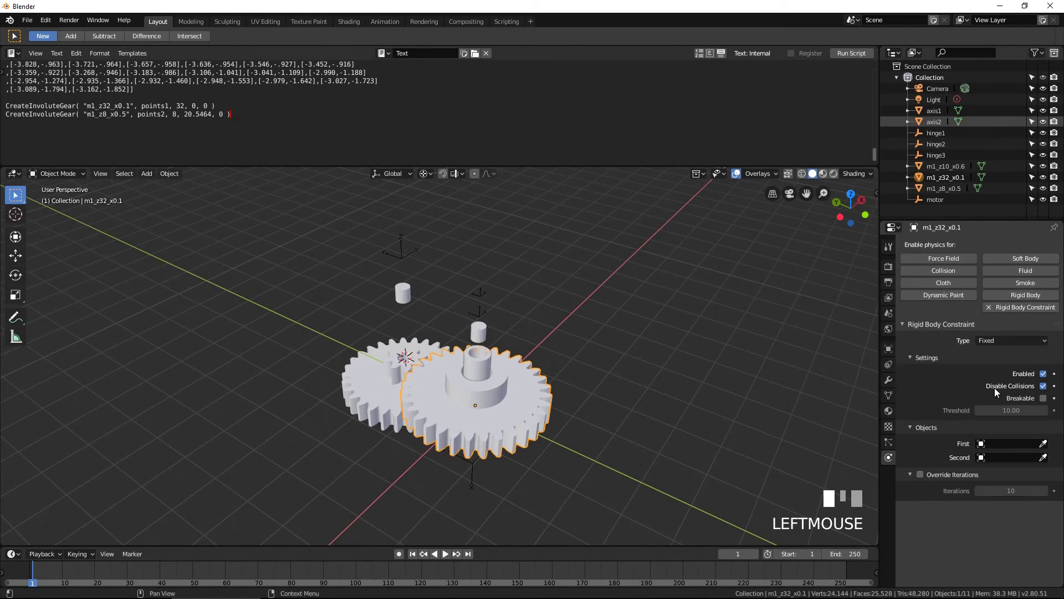
{"action": "left_click", "coordinate": [989, 307]}
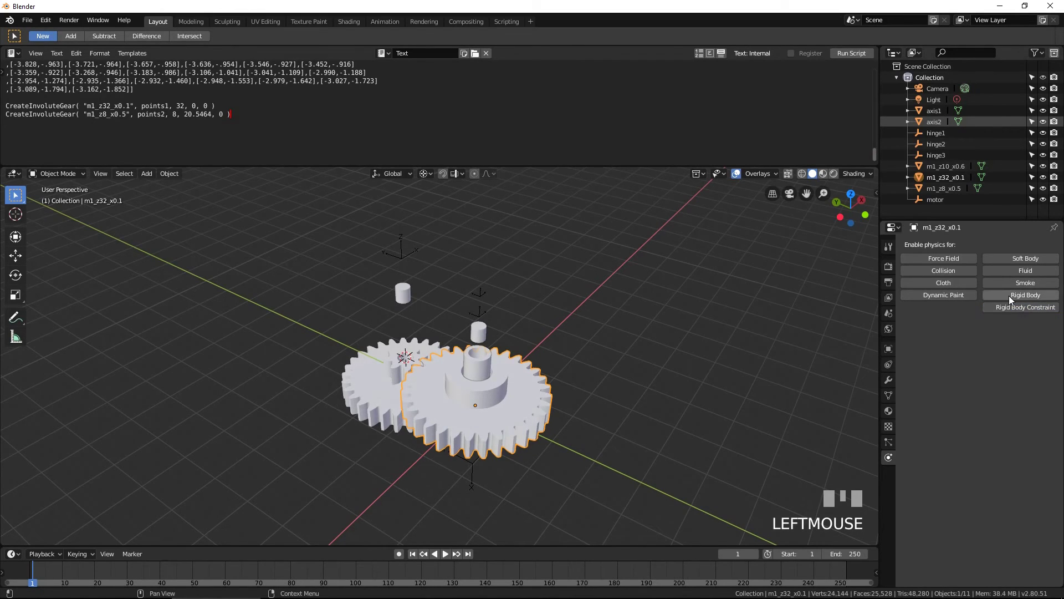
Step: Make gear m1_z32_x0.1 a rigid body with a Mesh collision shape and a collision margin of 0 m
{"action": "left_click", "coordinate": [1009, 295]}
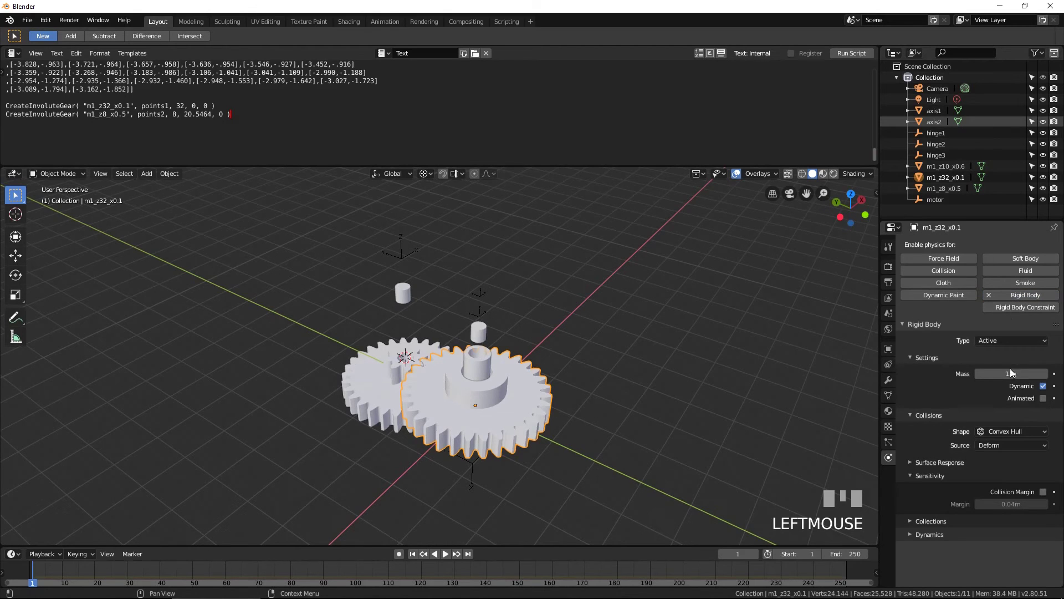
{"action": "left_click", "coordinate": [1009, 432]}
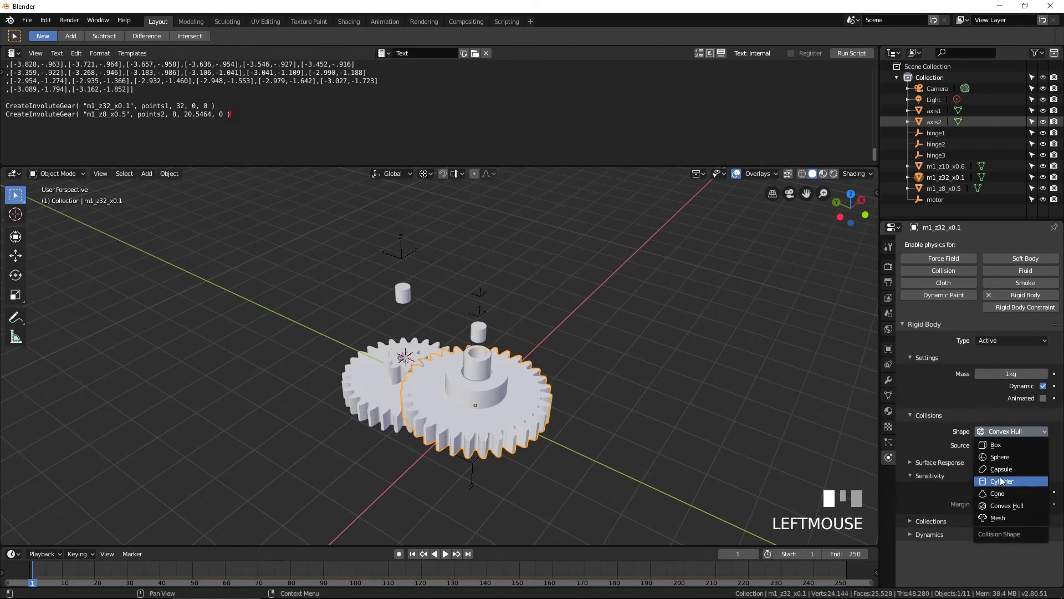
{"action": "left_click", "coordinate": [1005, 518]}
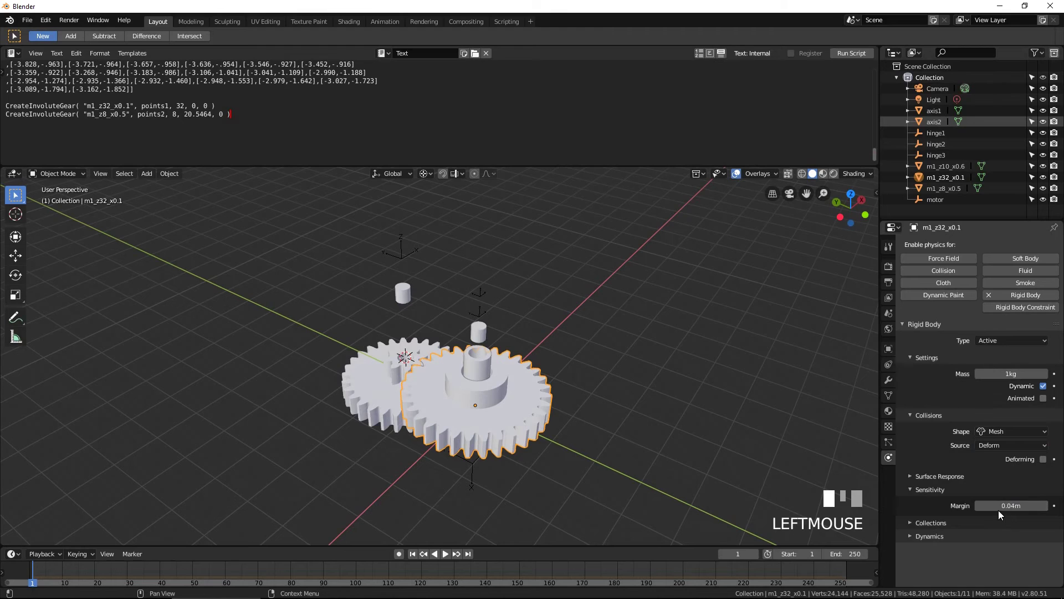
{"action": "left_click", "coordinate": [1002, 506]}
{"action": "type", "text": "0"}
{"action": "key", "text": "Return"}
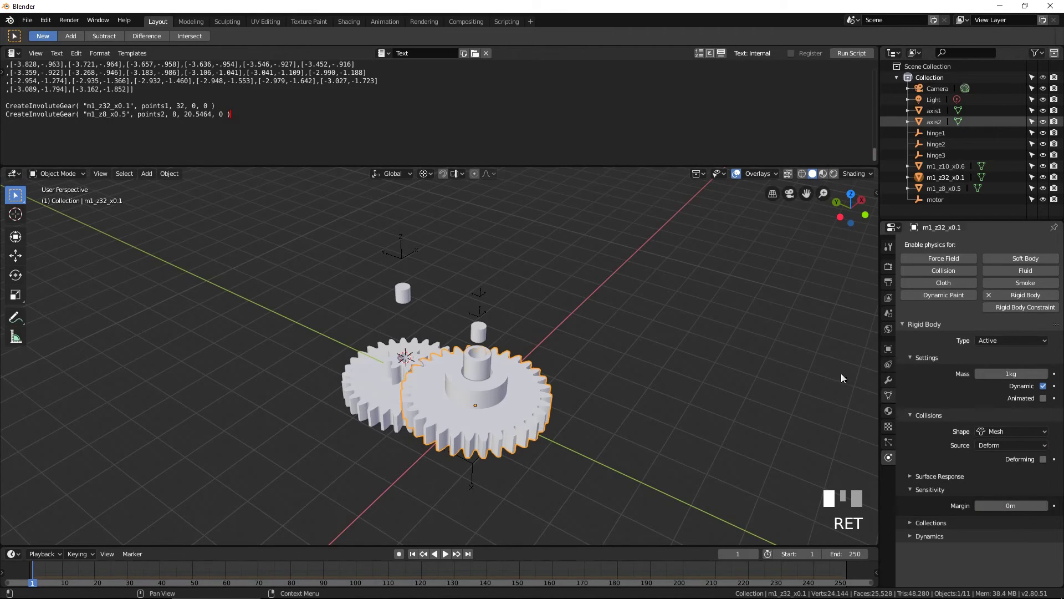
Step: Make the compound gear m1_z8_x0.5 a rigid body with a Mesh collision shape and a collision margin of 0 m
{"action": "left_click", "coordinate": [375, 382]}
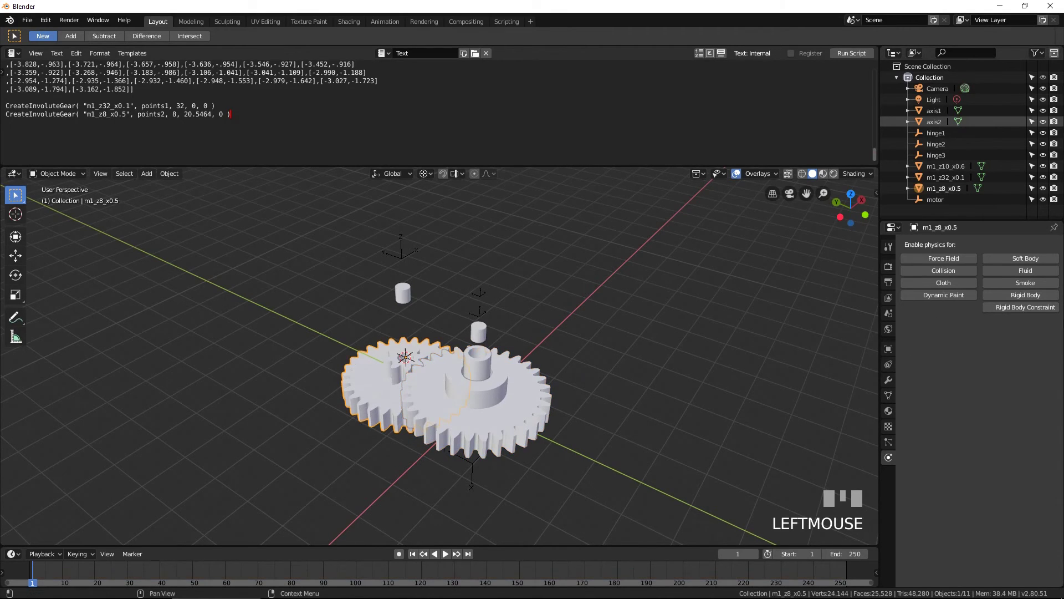
{"action": "left_click", "coordinate": [1034, 296]}
{"action": "left_click", "coordinate": [1006, 432]}
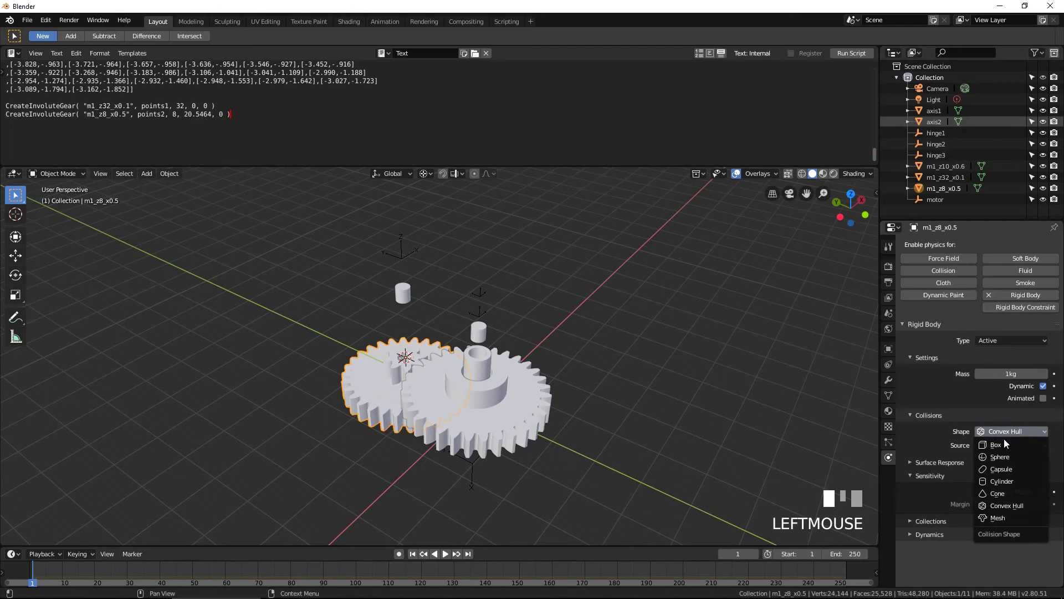
{"action": "left_click", "coordinate": [1001, 510]}
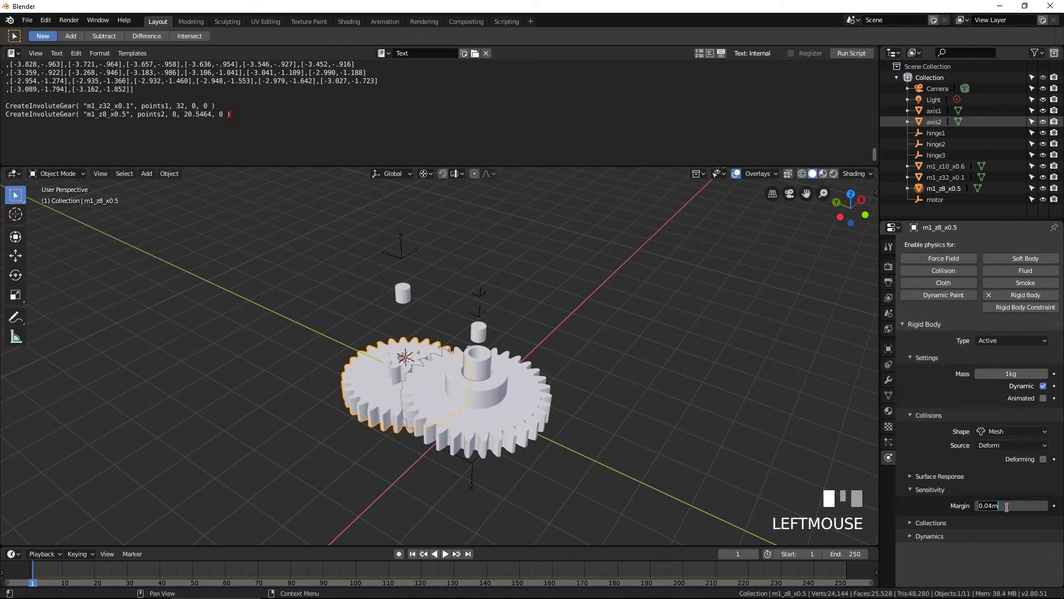
{"action": "type", "text": "0"}
{"action": "key", "text": "Return"}
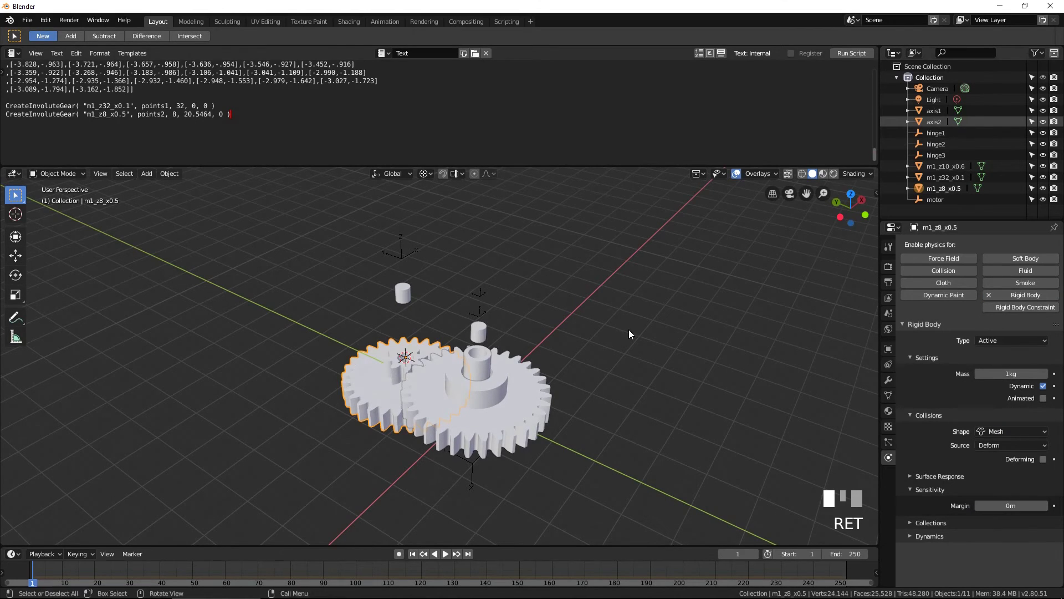
Step: Make the axis1 and axis2 cylinders rigid bodies of type Passive
{"action": "left_click", "coordinate": [480, 332]}
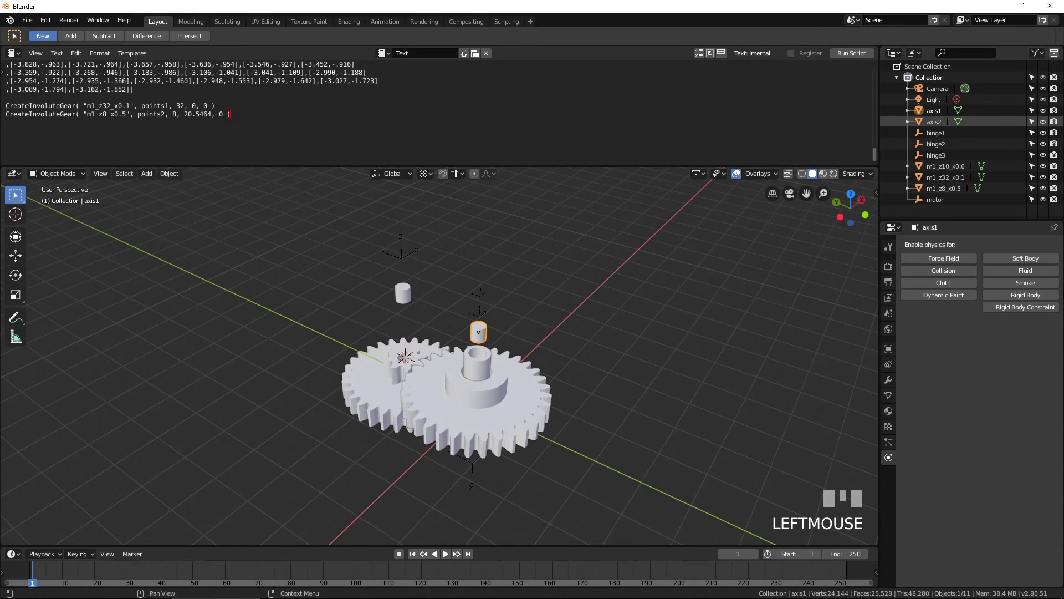
{"action": "left_click", "coordinate": [1048, 296]}
{"action": "left_click", "coordinate": [1004, 341]}
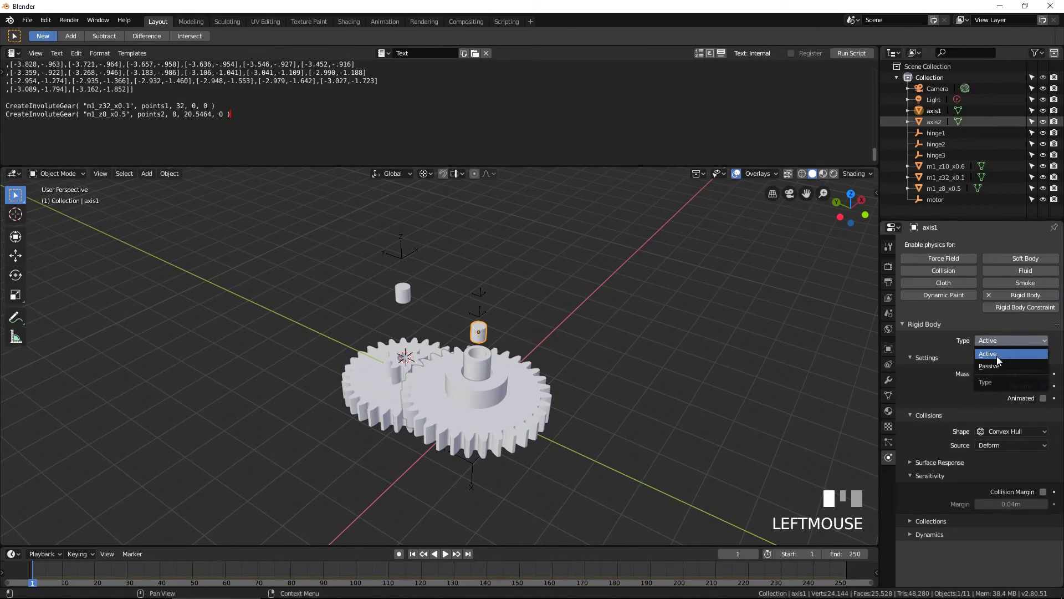
{"action": "left_click", "coordinate": [998, 364]}
{"action": "left_click", "coordinate": [403, 294]}
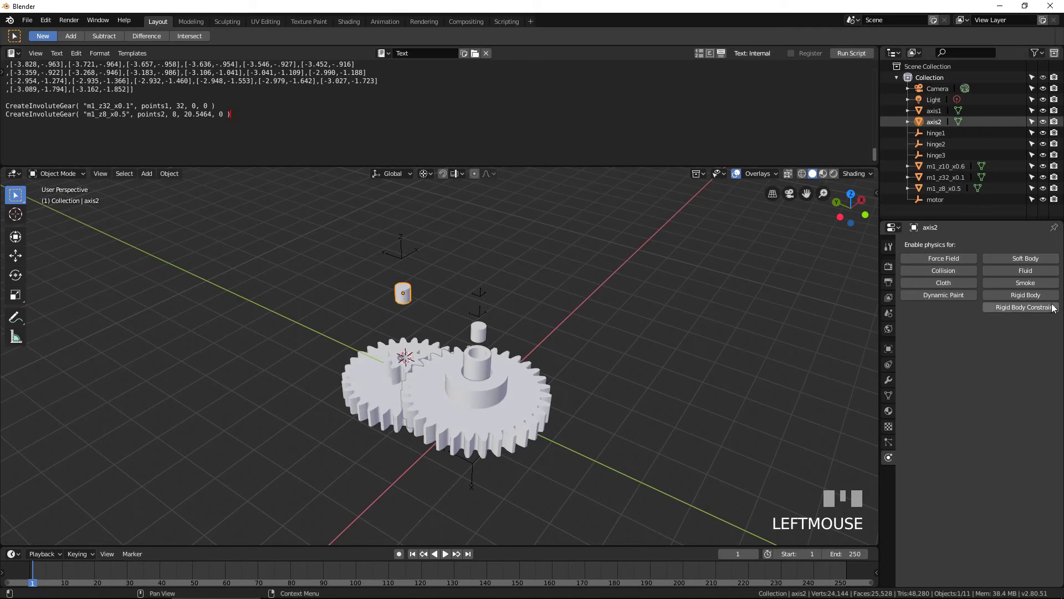
{"action": "left_click", "coordinate": [1037, 296]}
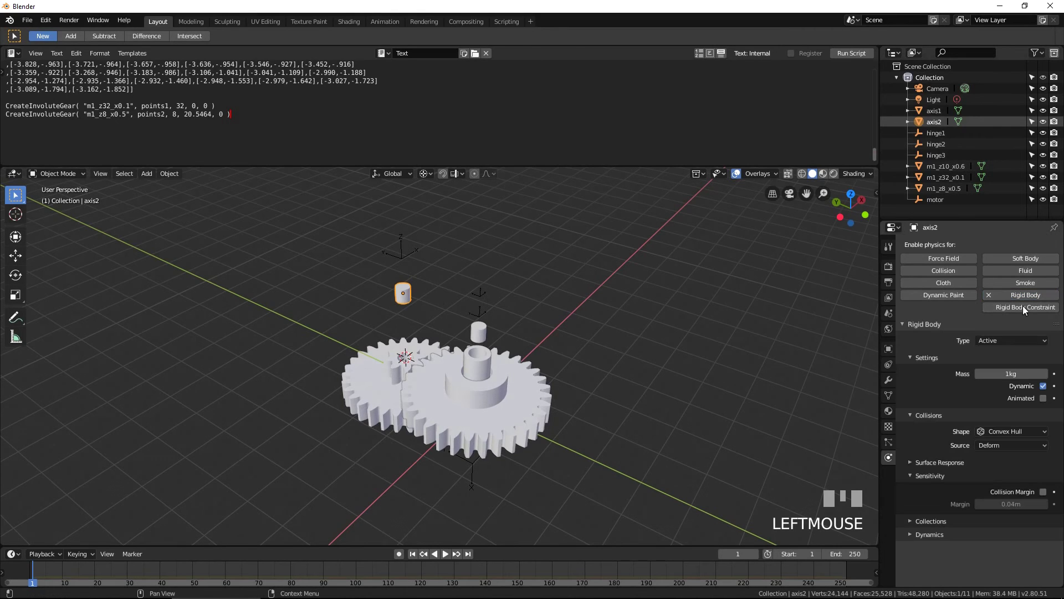
{"action": "left_click", "coordinate": [1013, 340]}
{"action": "left_click", "coordinate": [993, 367]}
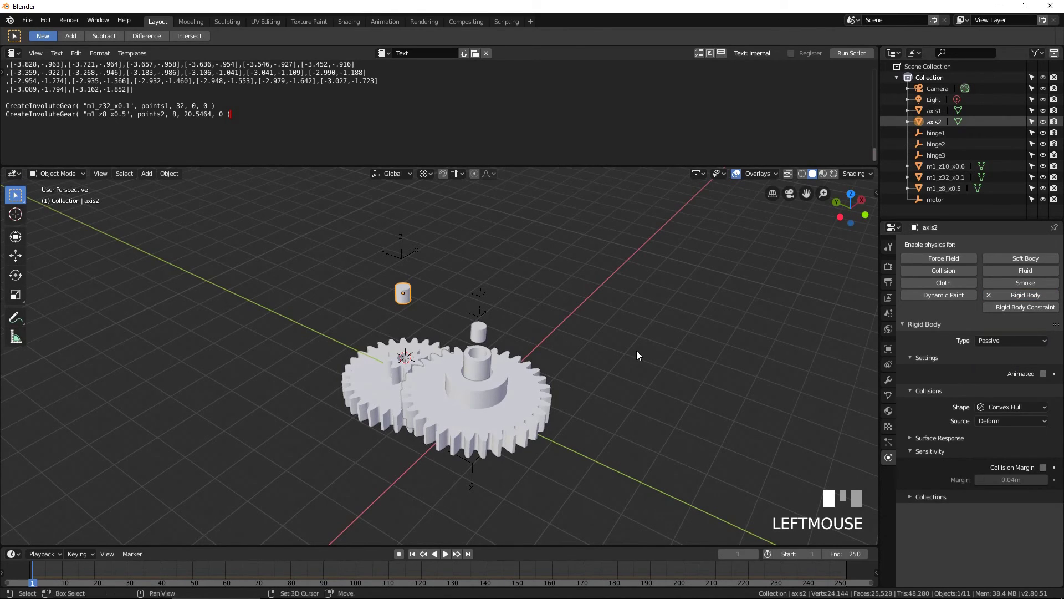
Step: Give the hinge1 empty a Hinge rigid body constraint with m1_z10_x0.6 as first object and axis1 as second
{"action": "left_click", "coordinate": [484, 314]}
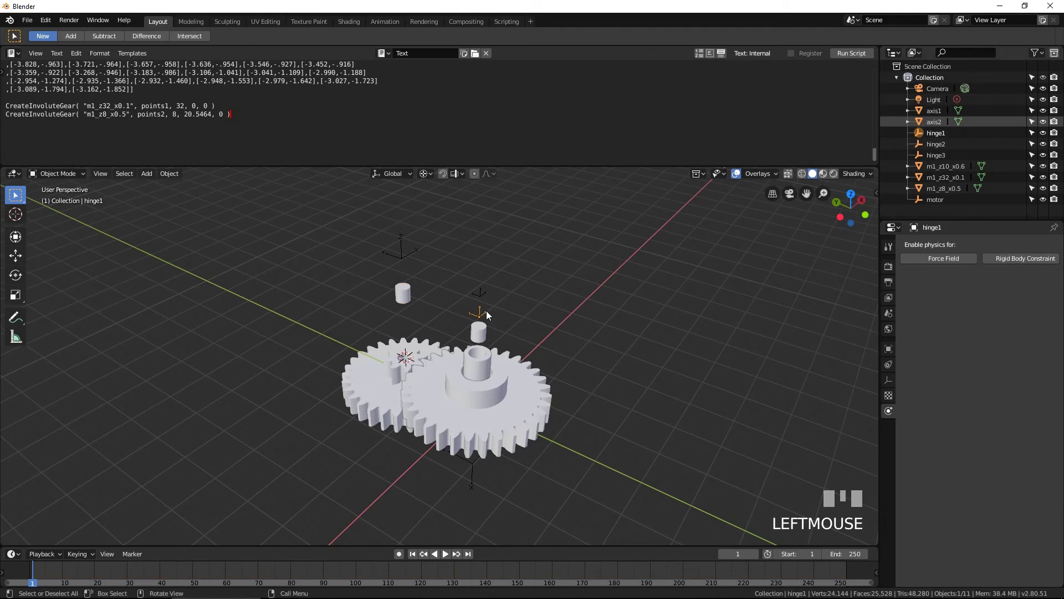
{"action": "left_click", "coordinate": [1026, 259]}
{"action": "left_click", "coordinate": [1015, 290]}
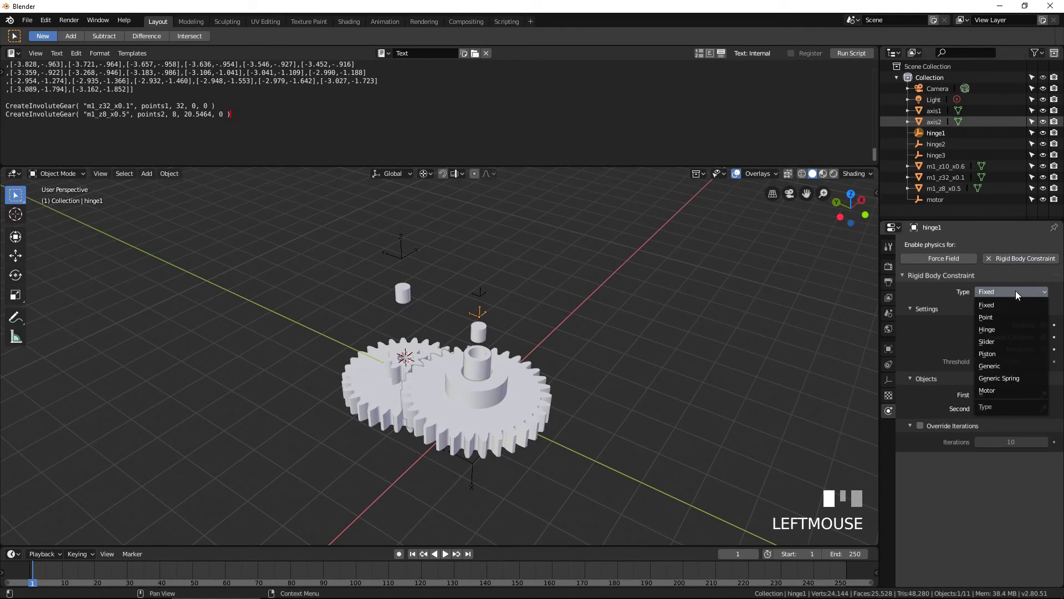
{"action": "left_click", "coordinate": [1001, 329]}
{"action": "left_click", "coordinate": [1044, 464]}
{"action": "left_click", "coordinate": [481, 357]}
{"action": "left_click", "coordinate": [1043, 478]}
{"action": "left_click", "coordinate": [487, 325]}
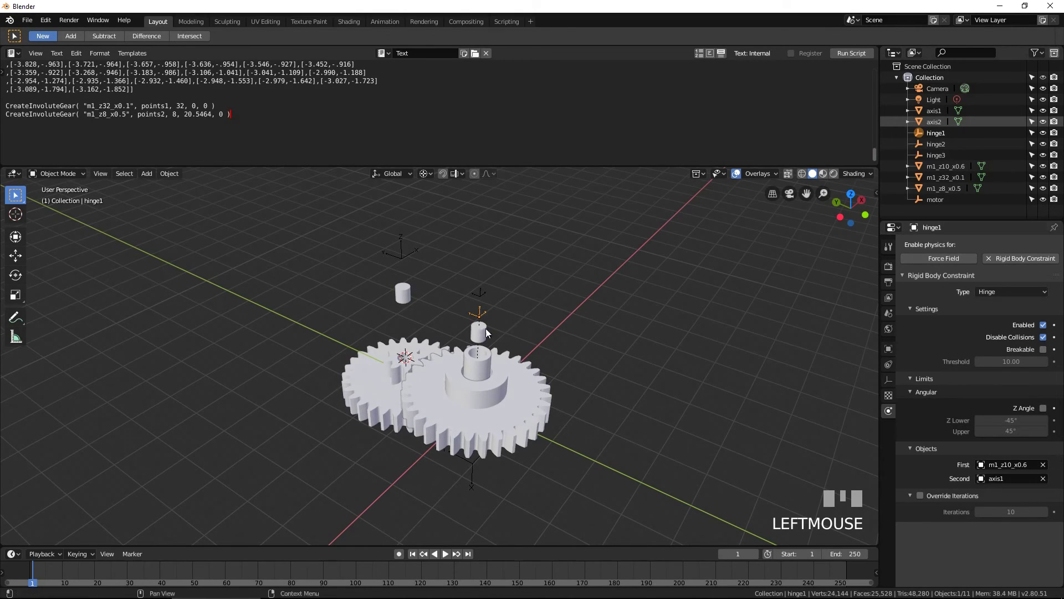
Step: Give the hinge2 empty a Hinge rigid body constraint with m1_z32_x0.1 as first object and axis1 as second
{"action": "left_click", "coordinate": [487, 294]}
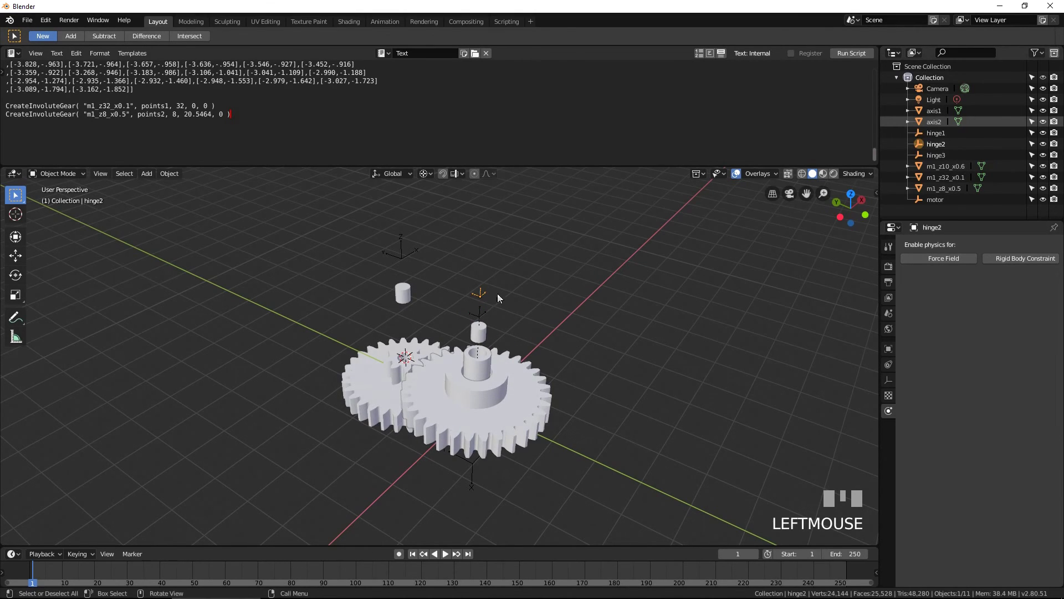
{"action": "left_click", "coordinate": [1007, 260]}
{"action": "left_click", "coordinate": [1016, 289]}
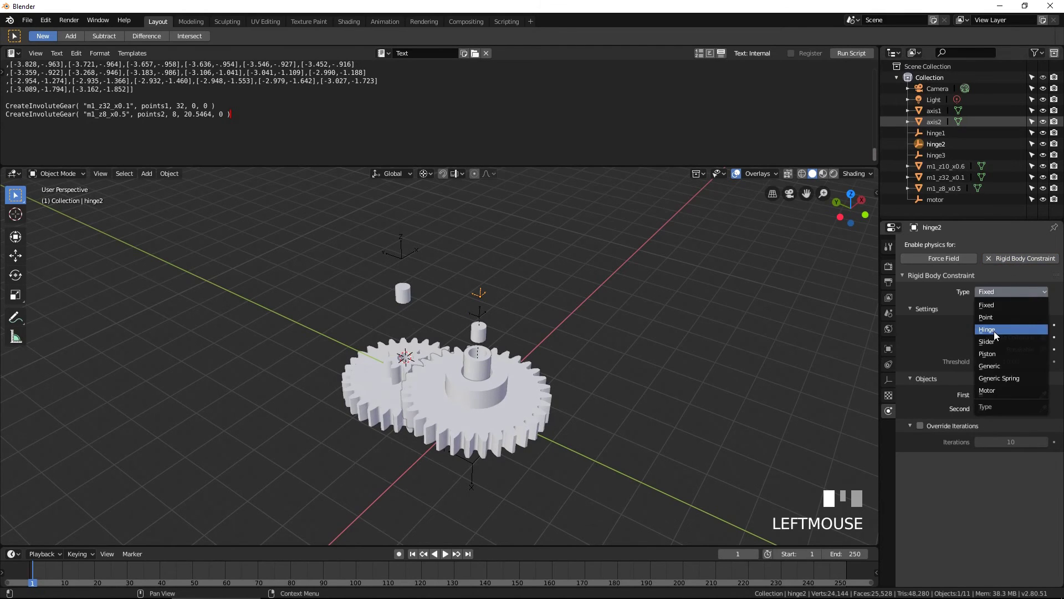
{"action": "left_click", "coordinate": [995, 330]}
{"action": "left_click", "coordinate": [1043, 465]}
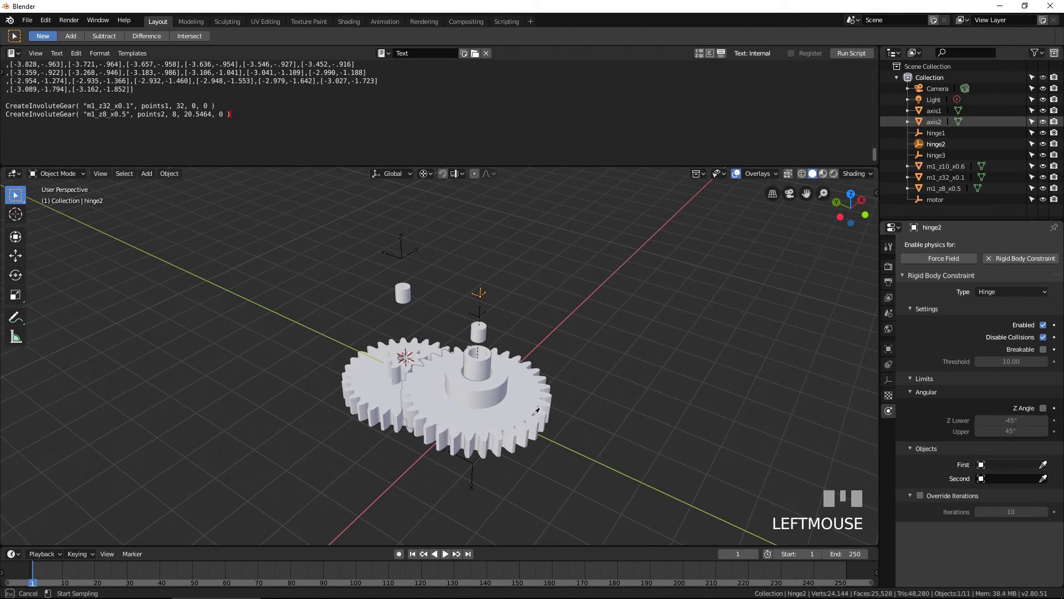
{"action": "left_click", "coordinate": [488, 374]}
{"action": "left_click", "coordinate": [1045, 478]}
{"action": "left_click", "coordinate": [480, 331]}
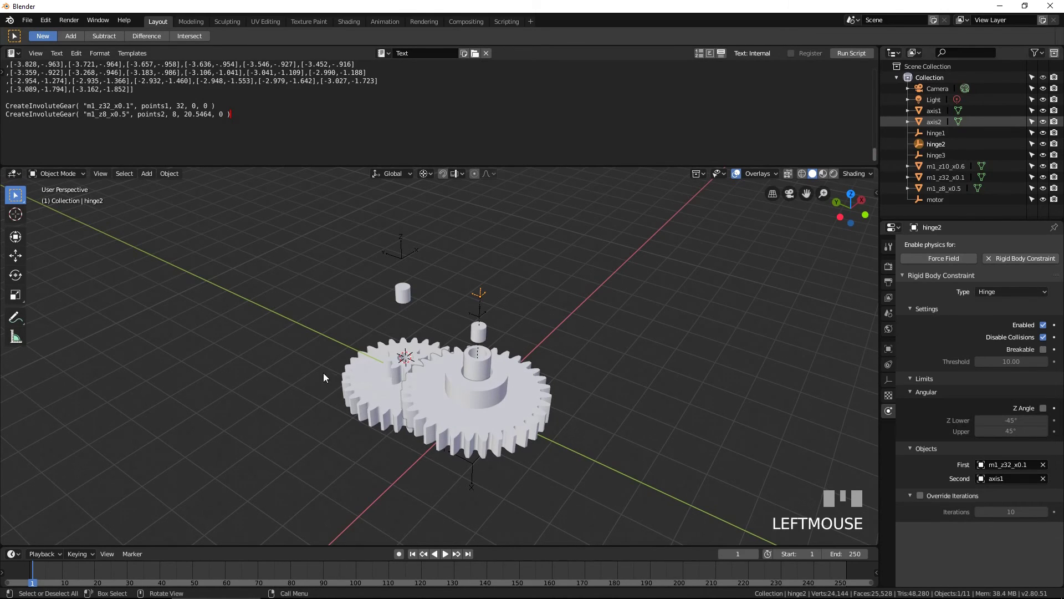
Step: Give the motor empty a Motor rigid body constraint with m1_z10_x0.6 as first object, axis1 as second, and the angular motor enabled
{"action": "left_click", "coordinate": [465, 479]}
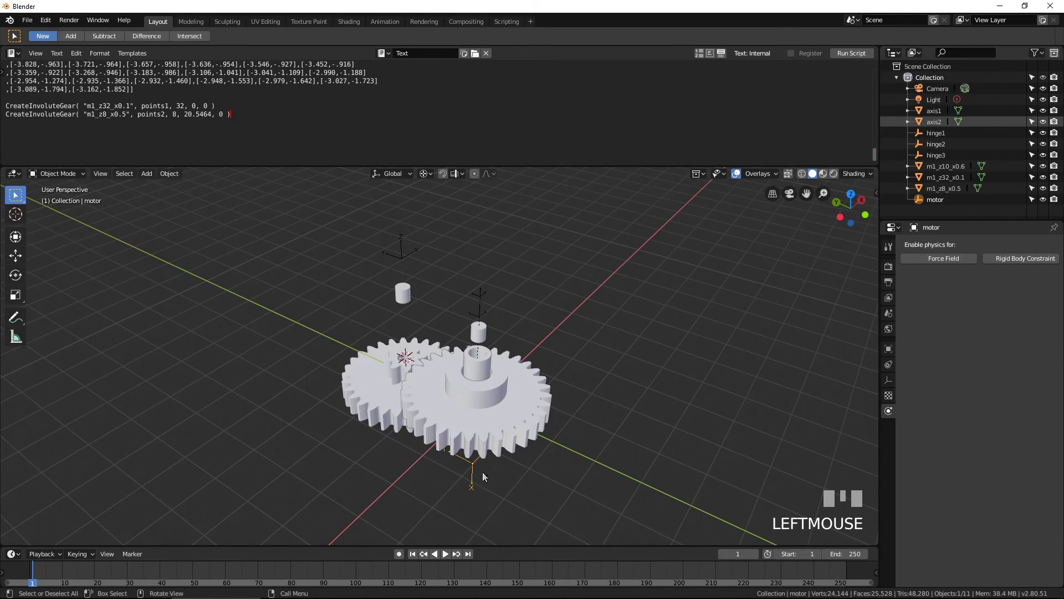
{"action": "left_click", "coordinate": [990, 261]}
{"action": "left_click", "coordinate": [1000, 292]}
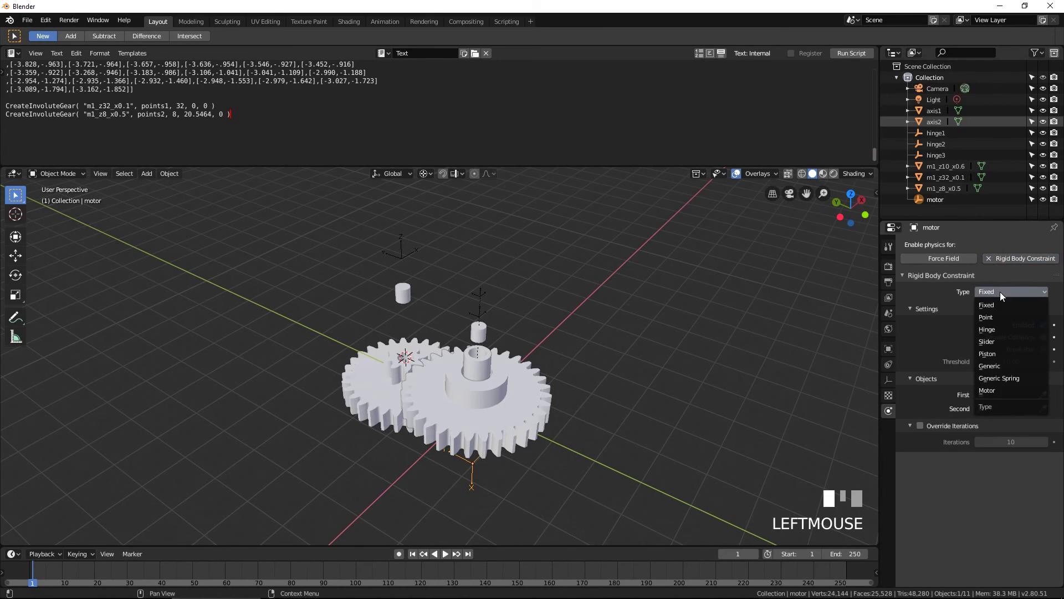
{"action": "left_click", "coordinate": [1004, 389]}
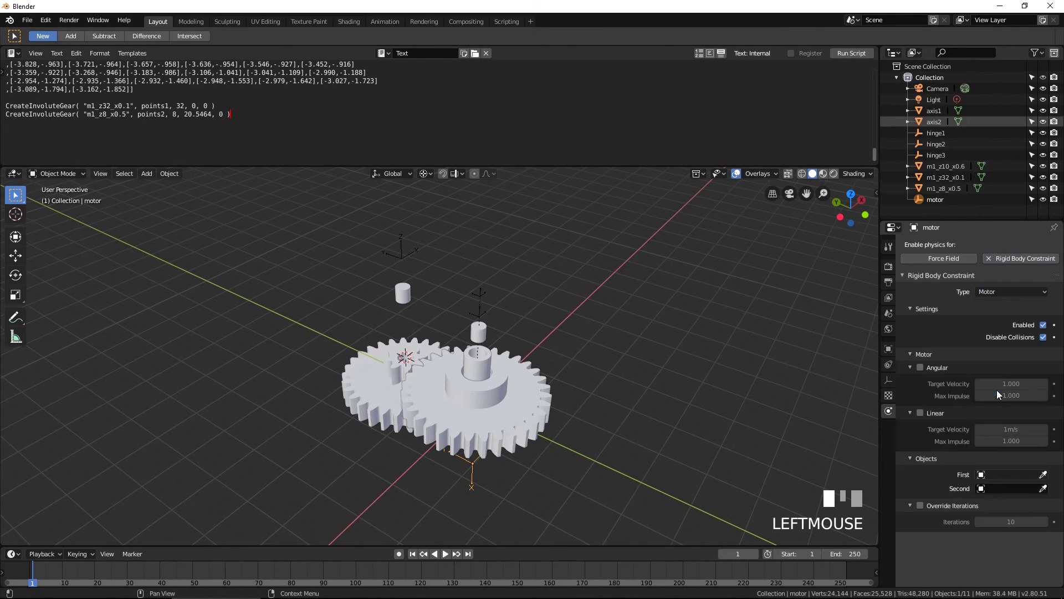
{"action": "left_click", "coordinate": [1044, 476]}
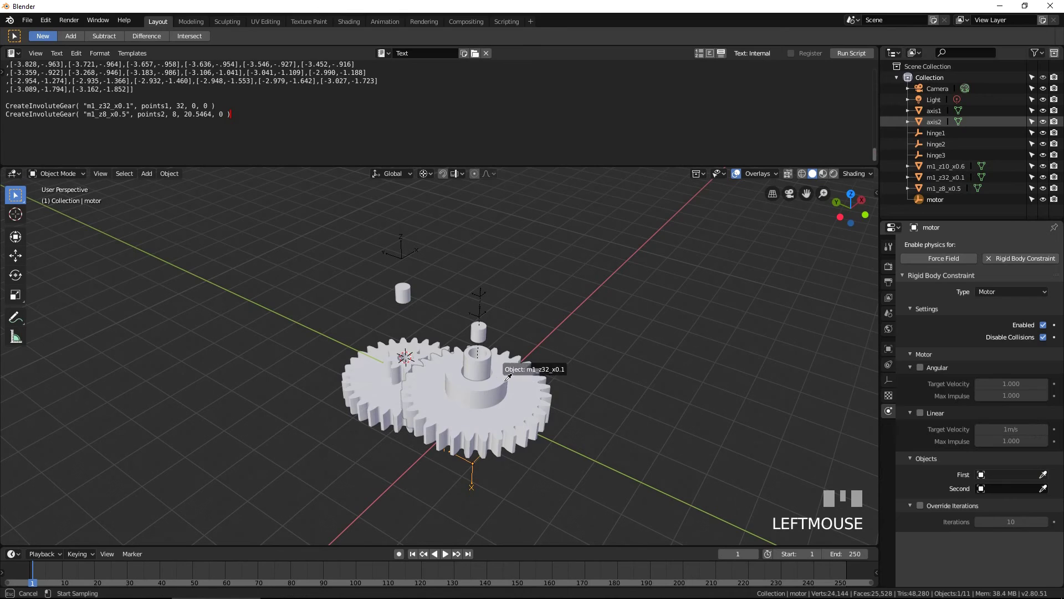
{"action": "left_click", "coordinate": [490, 368]}
{"action": "left_click", "coordinate": [1043, 489]}
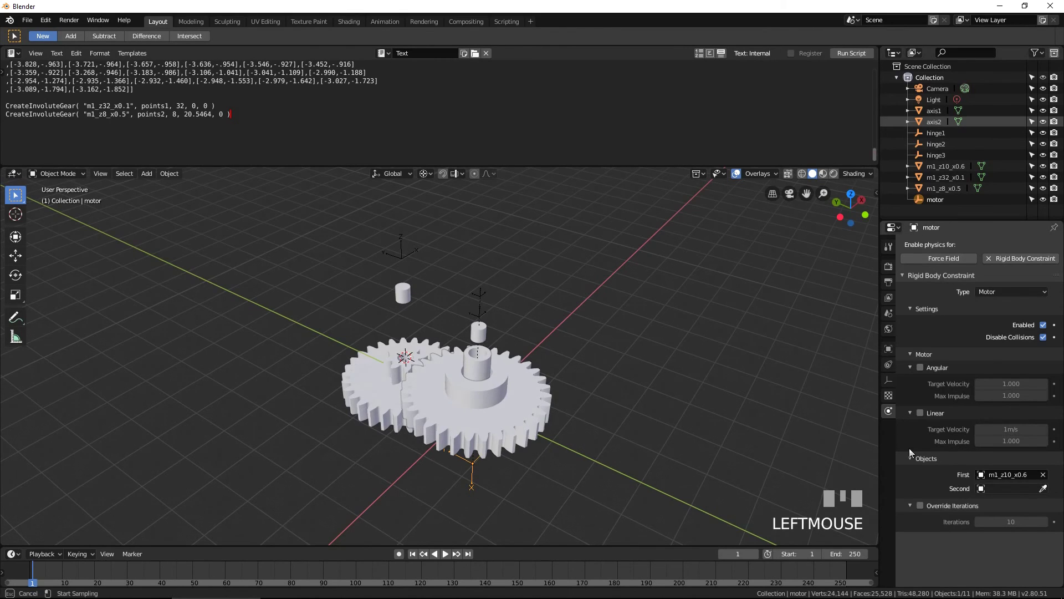
{"action": "left_click", "coordinate": [484, 327]}
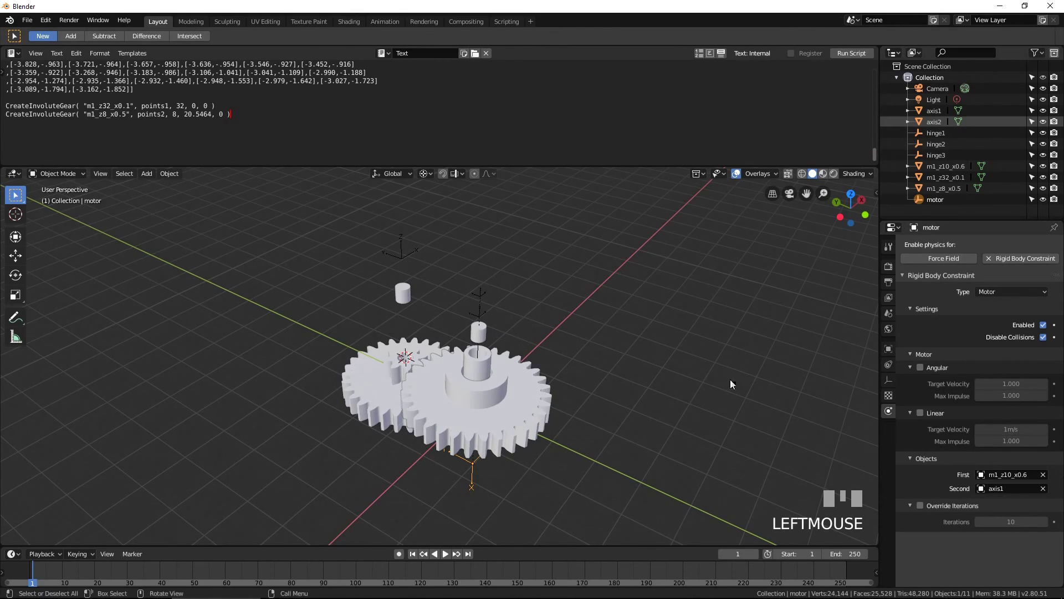
{"action": "left_click", "coordinate": [921, 368]}
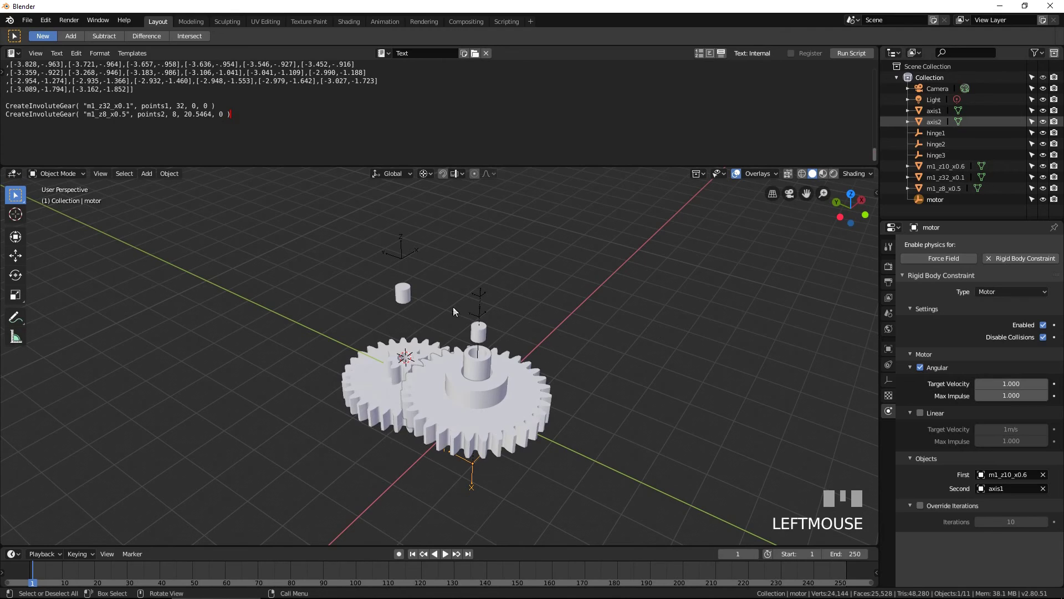
Step: Give the hinge3 empty a Hinge rigid body constraint with m1_z8_x0.5 as first object and axis2 as second
{"action": "left_click", "coordinate": [401, 252]}
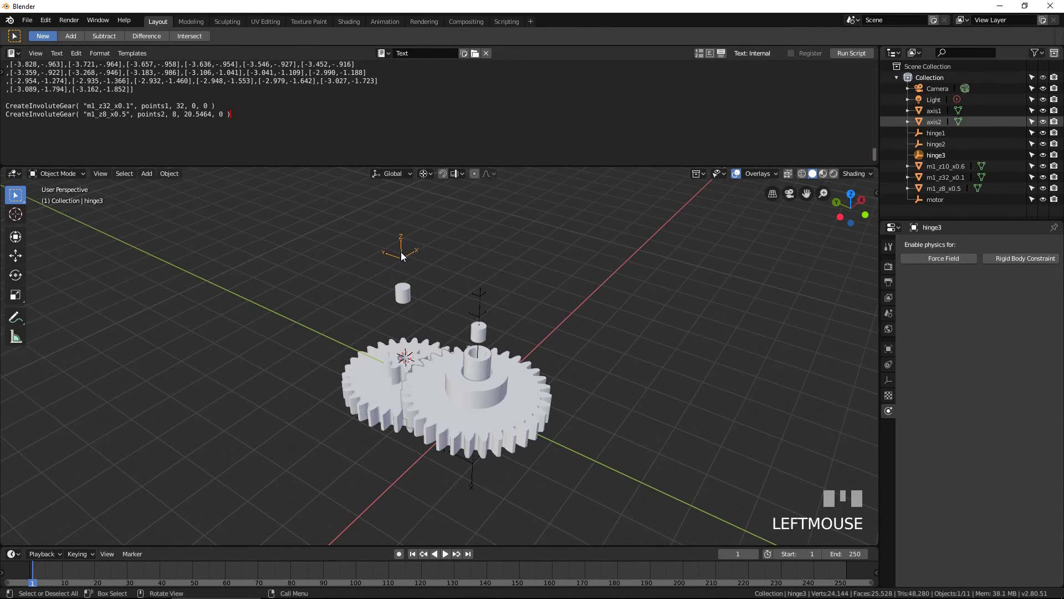
{"action": "left_click", "coordinate": [1039, 258]}
{"action": "left_click", "coordinate": [1009, 286]}
{"action": "left_click", "coordinate": [999, 327]}
{"action": "left_click", "coordinate": [1044, 464]}
{"action": "left_click", "coordinate": [388, 372]}
{"action": "left_click", "coordinate": [1044, 478]}
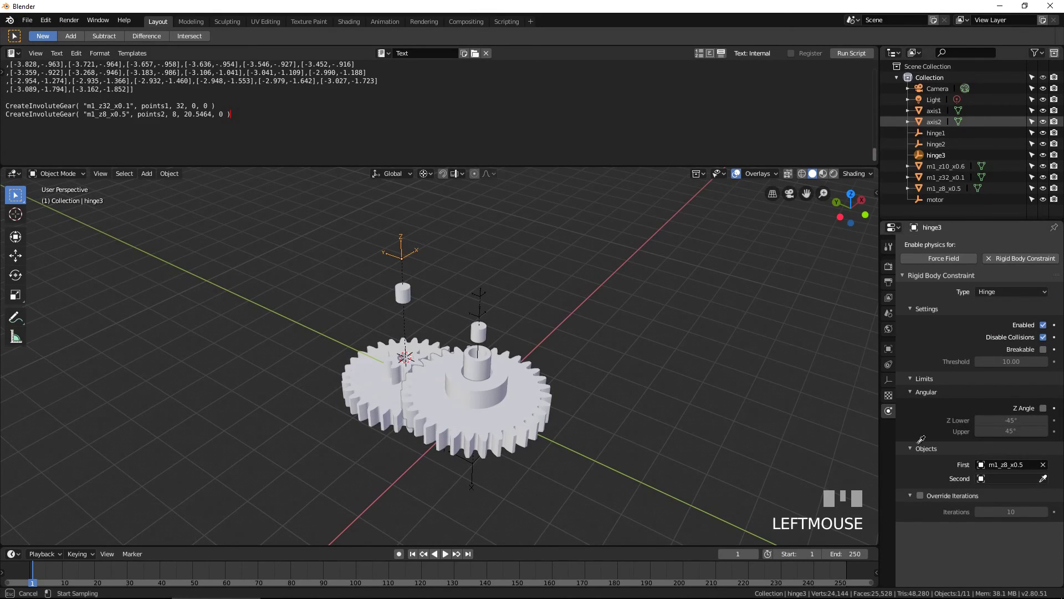
{"action": "left_click", "coordinate": [415, 288]}
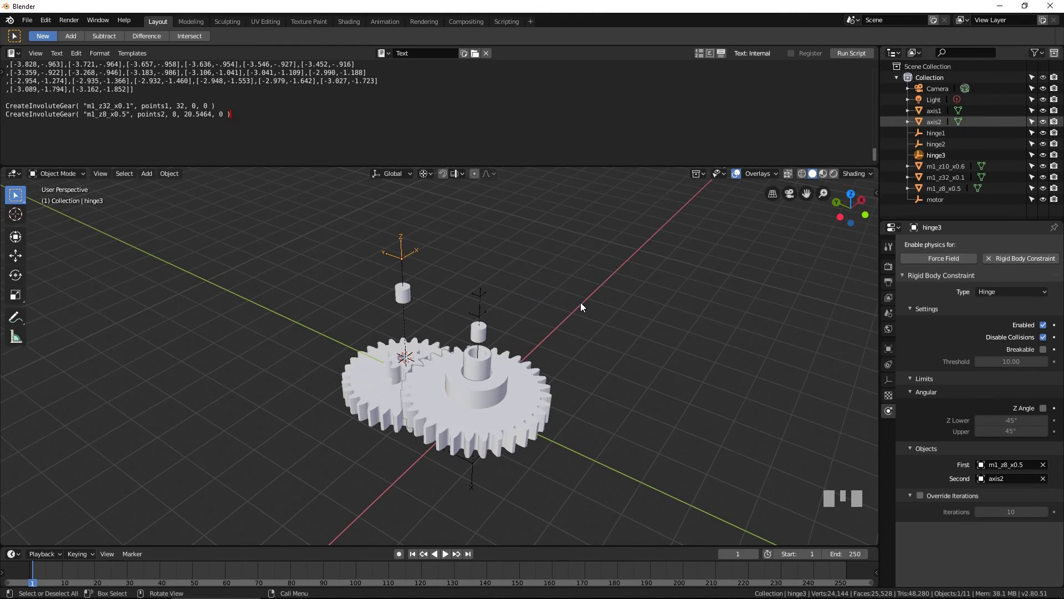
Step: Play the gear simulation while viewing the train from the side, then stop it and return to frame 1
{"action": "key", "text": "space"}
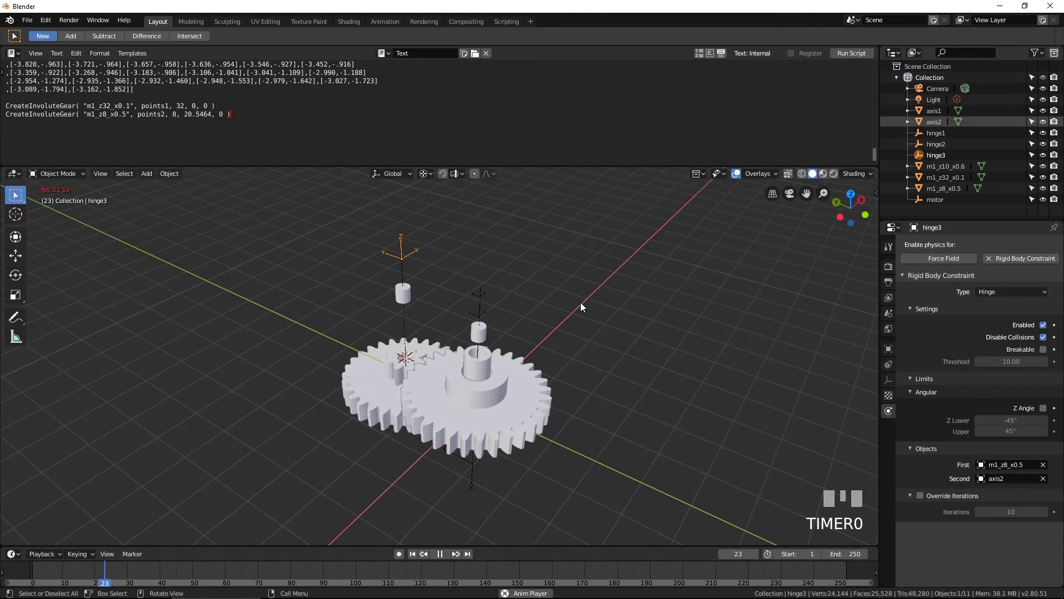
{"action": "middle_click_drag", "start_coordinate": [581, 302], "coordinate": [614, 333]}
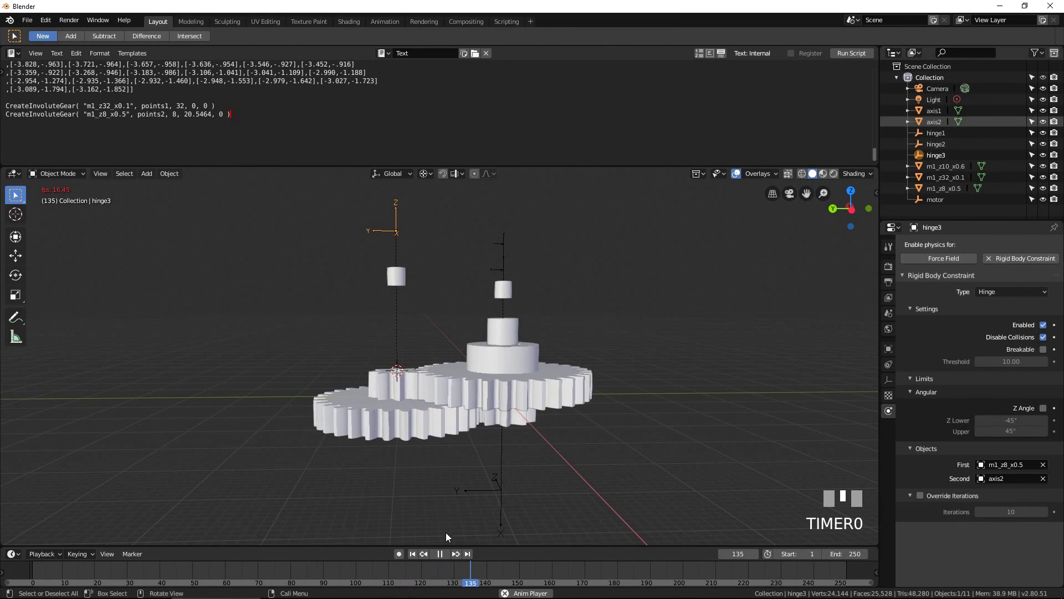
{"action": "left_click", "coordinate": [443, 552]}
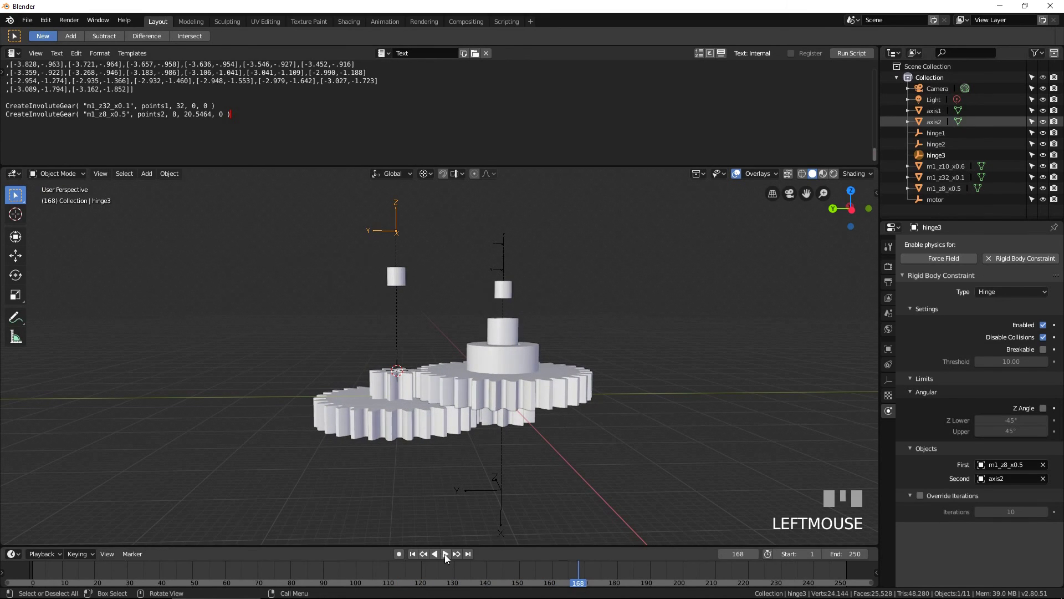
{"action": "left_click", "coordinate": [412, 553]}
Step: Add a cube, scale it by about 1.7 and raise it about 26.6 m along Z above the axis1 cylinder
{"action": "middle_click_drag", "start_coordinate": [634, 409], "coordinate": [567, 420]}
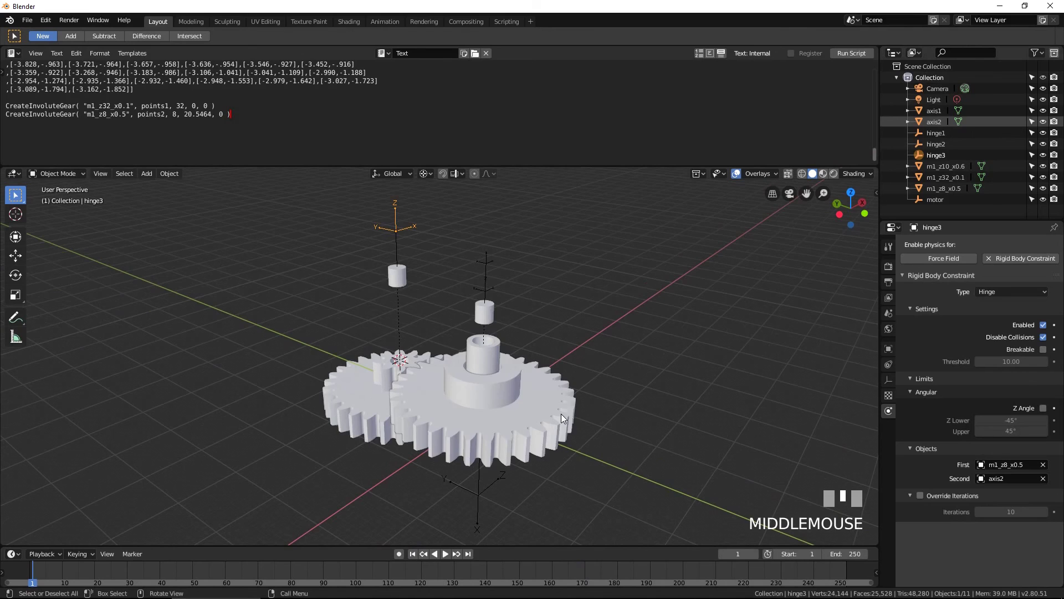
{"action": "scroll", "coordinate": [561, 414], "scroll_direction": "up", "scroll_amount": 4}
{"action": "middle_click_drag", "start_coordinate": [561, 414], "coordinate": [597, 404]}
{"action": "key", "text": "shift+a"}
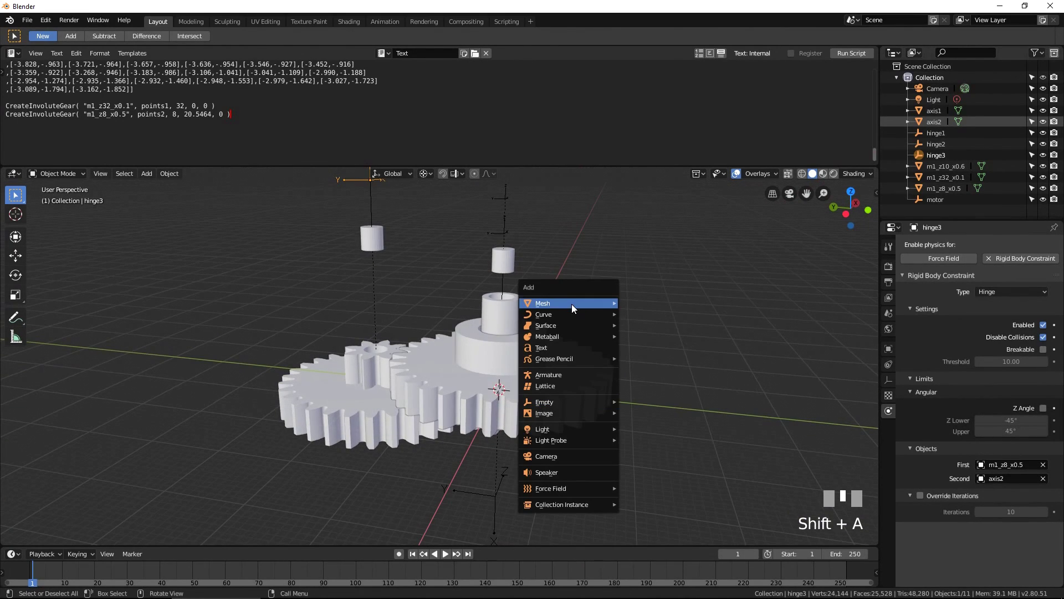
{"action": "mouse_move", "coordinate": [572, 303]}
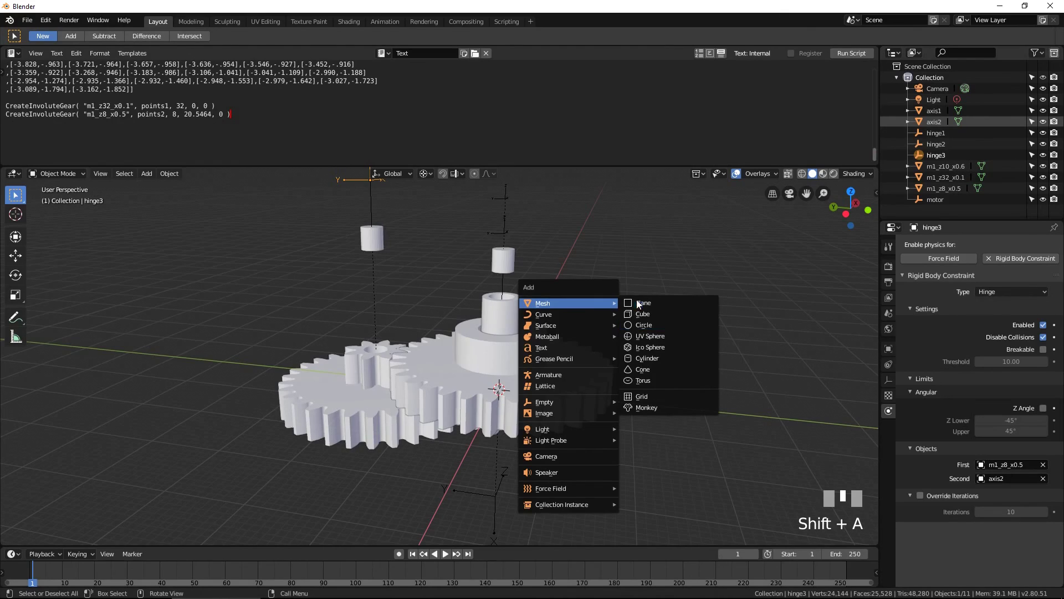
{"action": "left_click", "coordinate": [649, 315]}
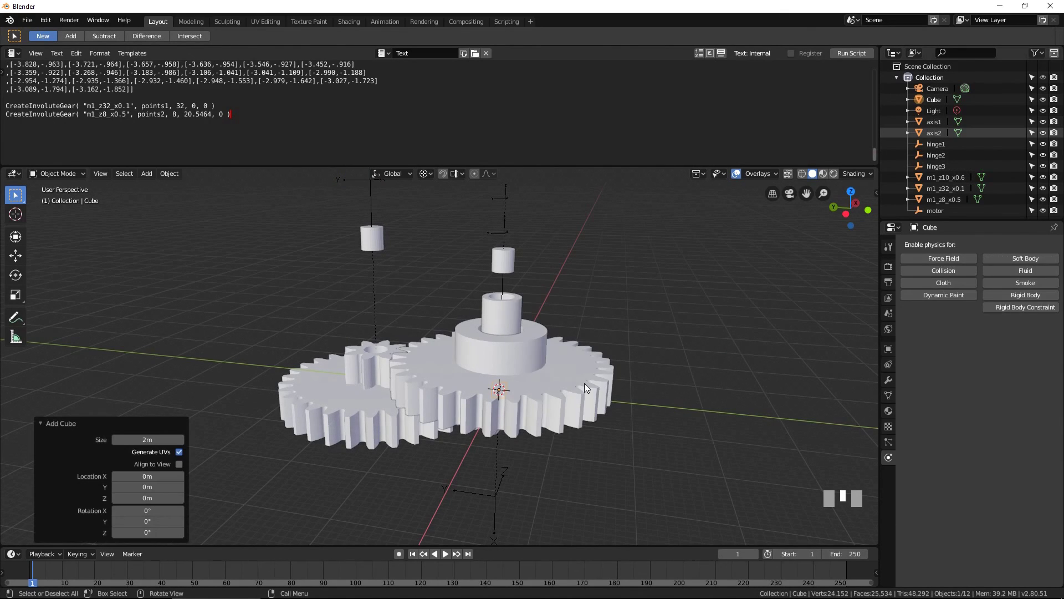
{"action": "key", "text": "s"}
{"action": "left_click", "coordinate": [643, 394]}
{"action": "key", "text": "g"}
{"action": "key", "text": "z"}
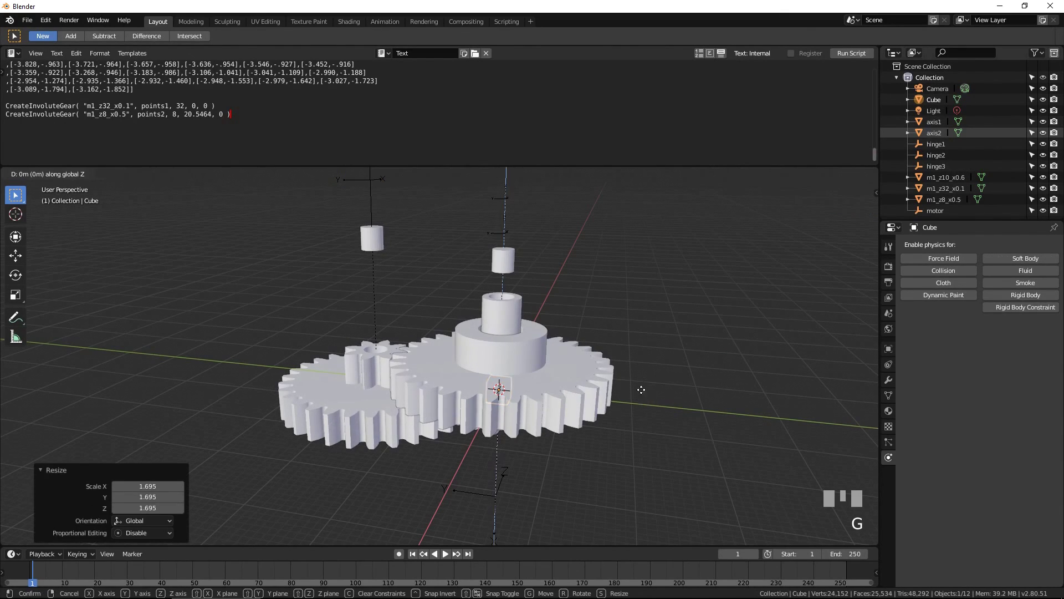
{"action": "left_click", "coordinate": [641, 225]}
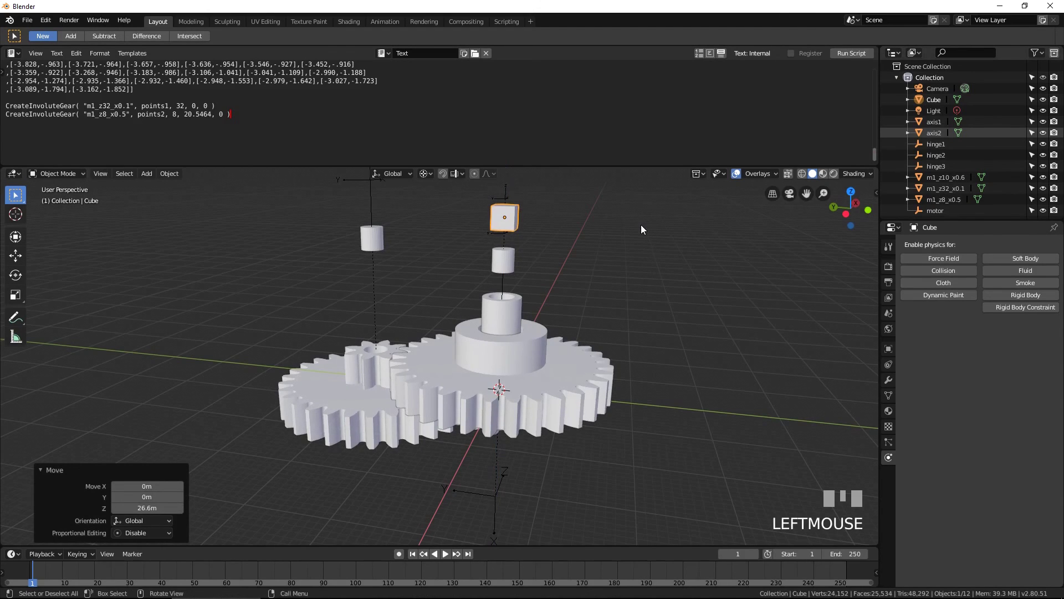
Step: Snap the 3D cursor to the cube and flatten the cube's mesh to 0.1 along Z in Edit Mode
{"action": "middle_click_drag", "start_coordinate": [640, 225], "coordinate": [647, 277], "text": "shift"}
{"action": "key", "text": "Tab"}
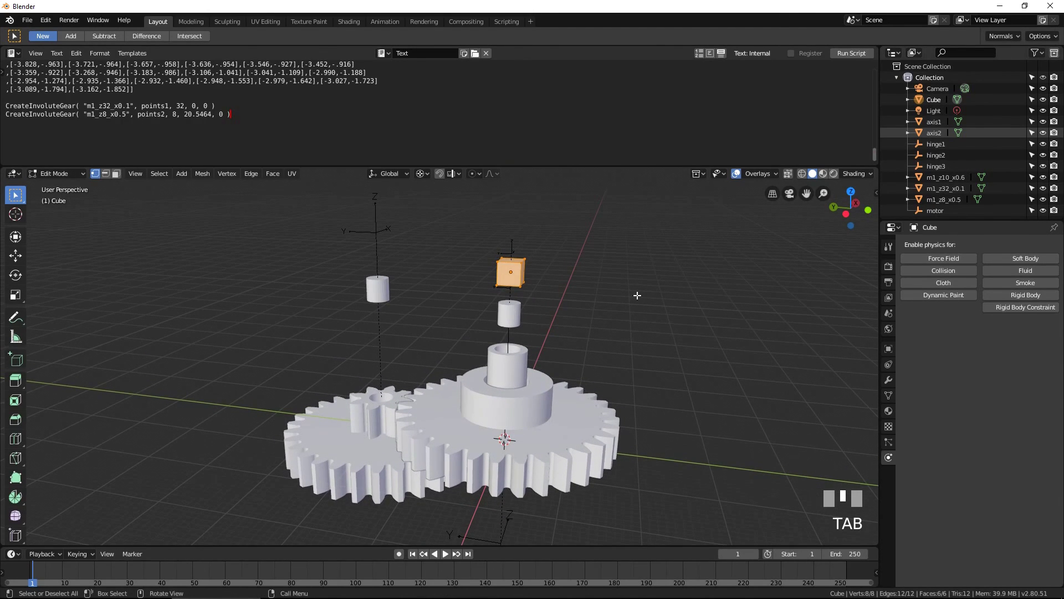
{"action": "key", "text": "Tab"}
{"action": "key", "text": "Tab"}
{"action": "key", "text": "Escape"}
{"action": "key", "text": "shift+s"}
{"action": "left_click", "coordinate": [638, 353]}
{"action": "type", "text": "s"}
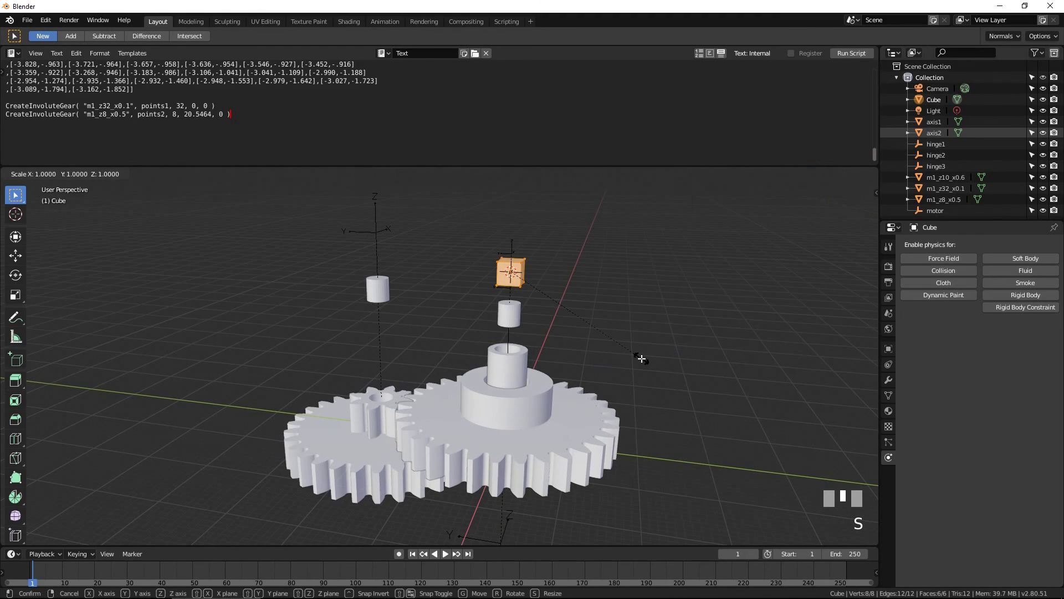
{"action": "type", "text": "z.1"}
{"action": "key", "text": "Return"}
Step: Stretch the flattened cube into a bar by moving its end-face vertices about 20.8 m along Y
{"action": "scroll", "coordinate": [638, 333], "scroll_direction": "up", "scroll_amount": 3}
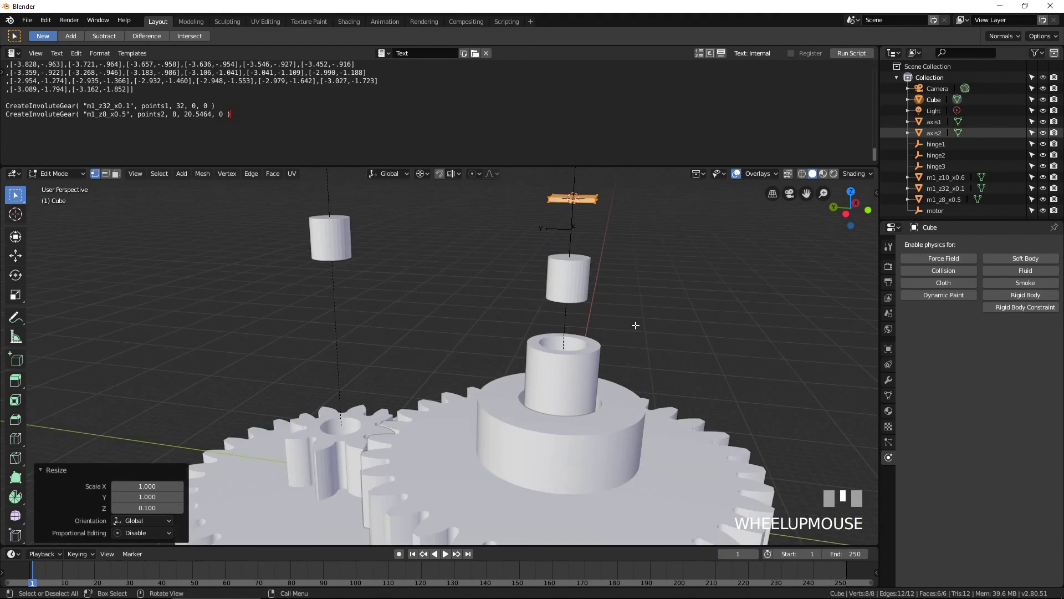
{"action": "middle_click_drag", "start_coordinate": [635, 326], "coordinate": [652, 338]}
{"action": "middle_click_drag", "start_coordinate": [594, 219], "coordinate": [566, 322], "text": "shift"}
{"action": "scroll", "coordinate": [576, 310], "scroll_direction": "up", "scroll_amount": 2}
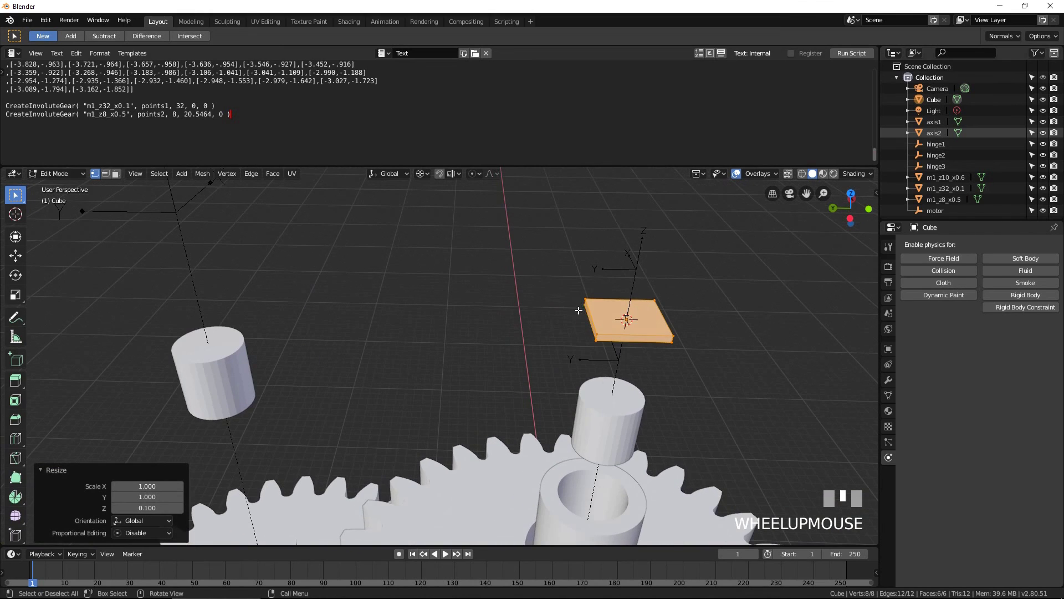
{"action": "left_click", "coordinate": [580, 304]}
{"action": "left_click", "coordinate": [581, 327], "text": "shift"}
{"action": "left_click", "coordinate": [595, 337], "text": "shift"}
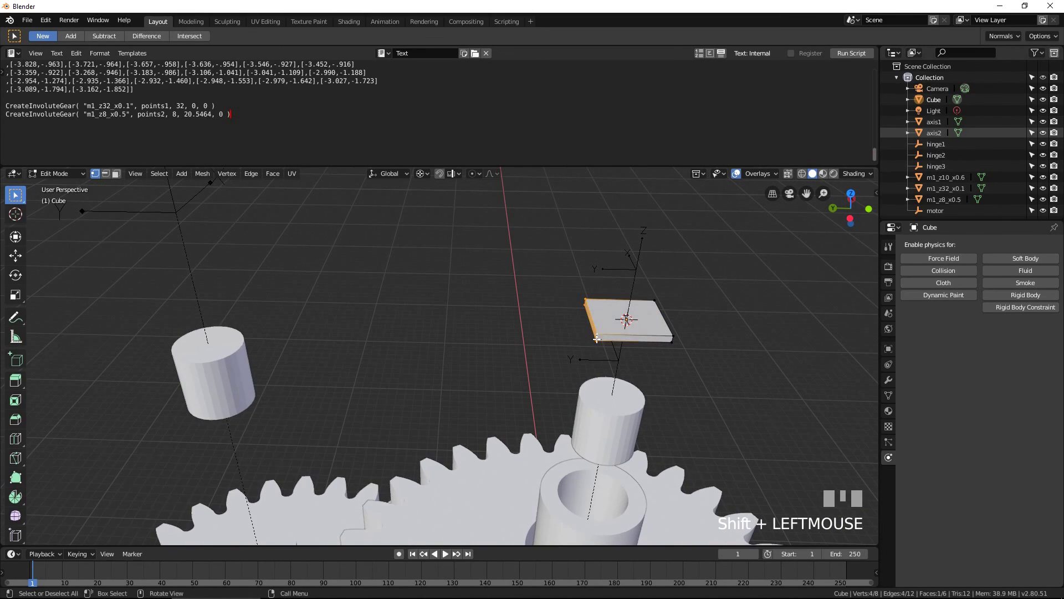
{"action": "scroll", "coordinate": [597, 339], "scroll_direction": "down", "scroll_amount": 4}
{"action": "key", "text": "g"}
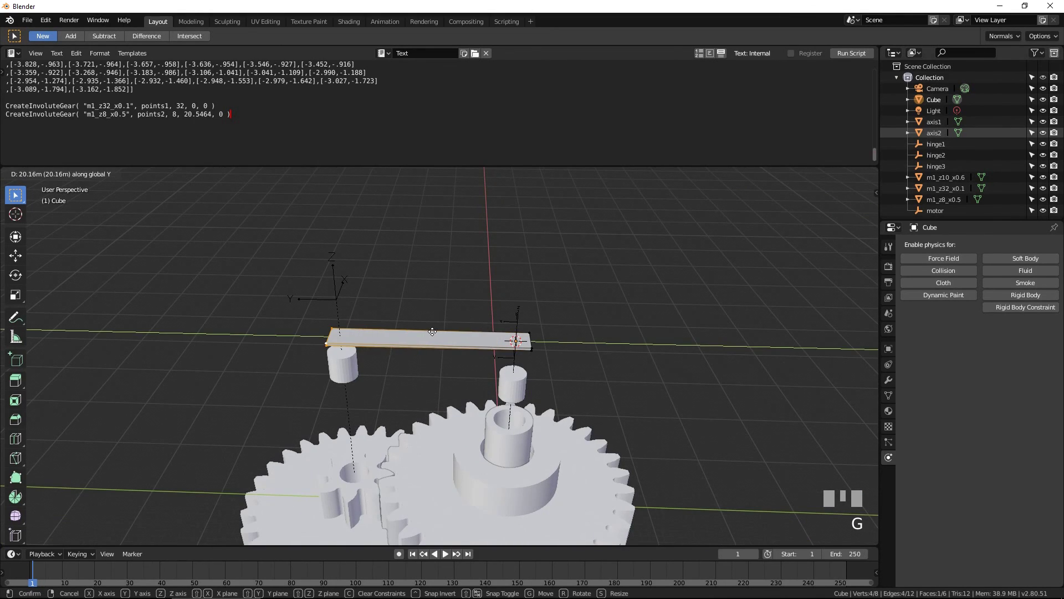
{"action": "left_click", "coordinate": [428, 332]}
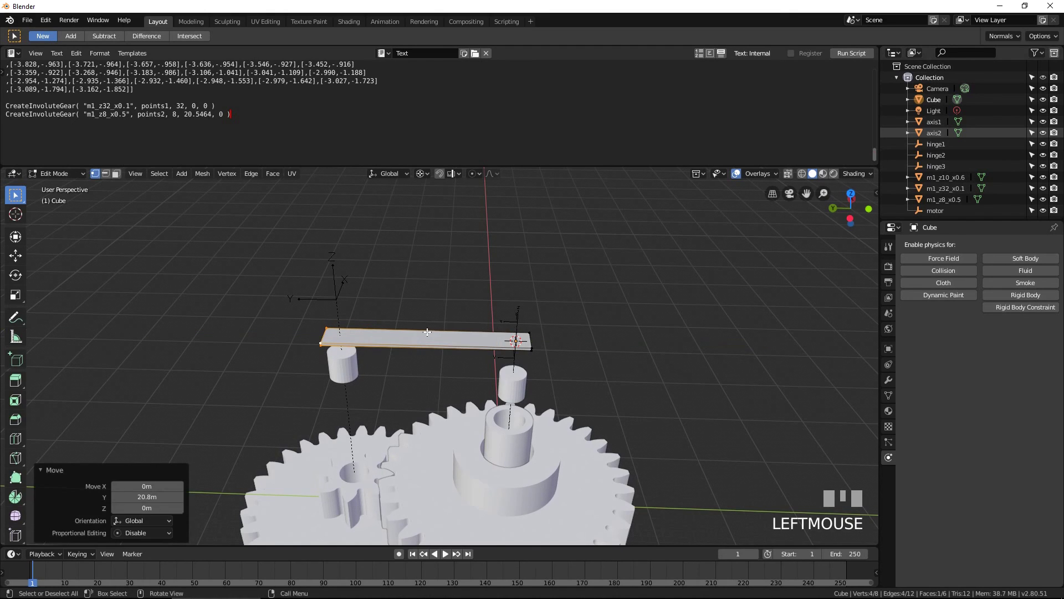
{"action": "key", "text": "Tab"}
Step: Duplicate the bar about 1.6 m higher along Z and extend the copy's end face along Y to about twice the length
{"action": "key", "text": "shift+d"}
{"action": "key", "text": "z"}
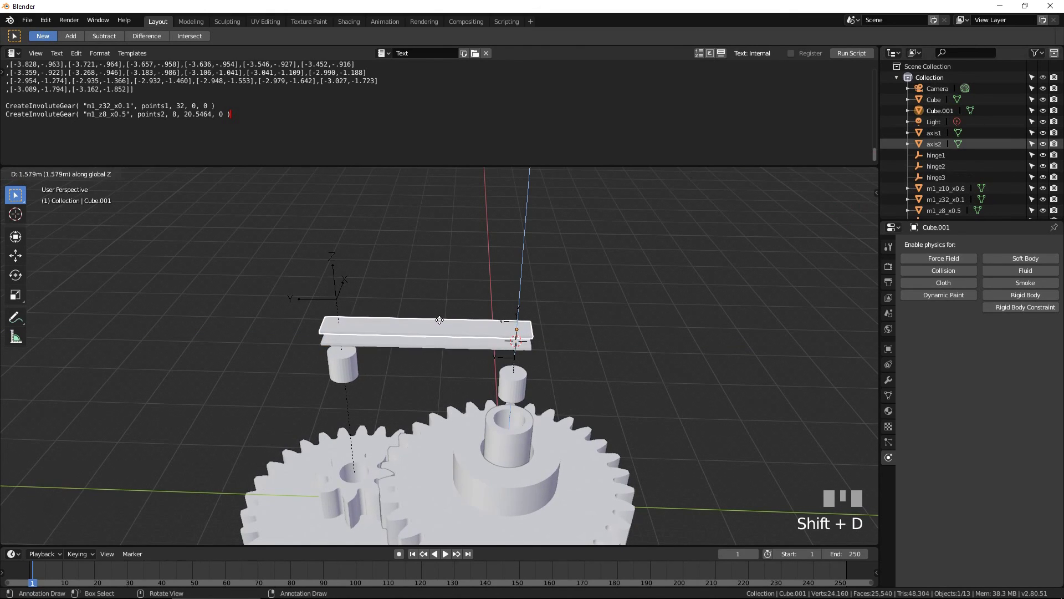
{"action": "left_click", "coordinate": [440, 320]}
{"action": "key", "text": "Tab"}
{"action": "key", "text": "g"}
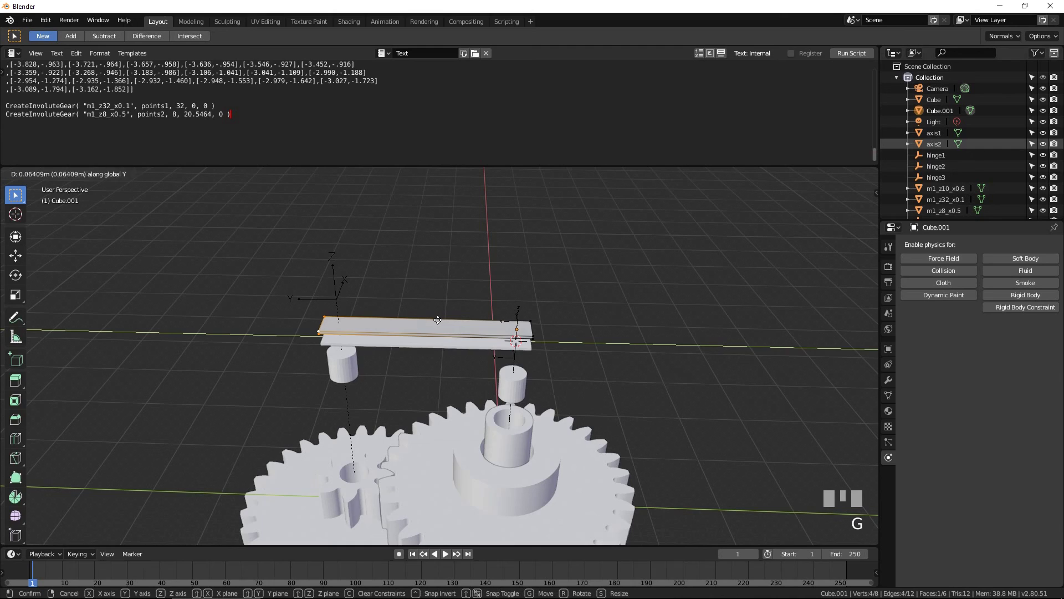
{"action": "left_click", "coordinate": [365, 337]}
{"action": "key", "text": "Tab"}
Step: Parent the longer upper bar to the m1_z10_x0.6 gear with the Object option
{"action": "left_click", "coordinate": [371, 341]}
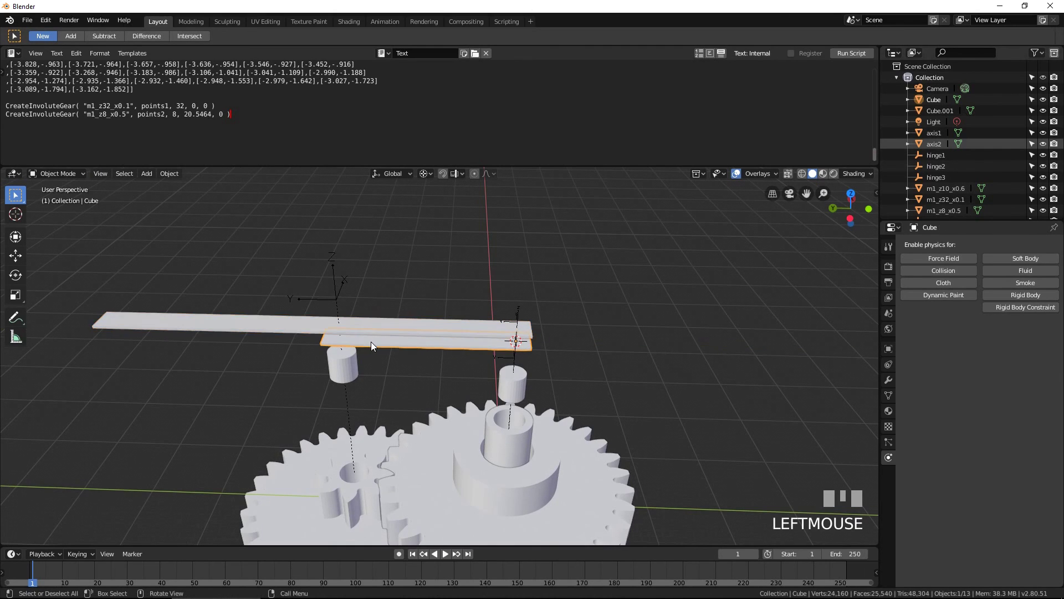
{"action": "left_click", "coordinate": [517, 437], "text": "shift"}
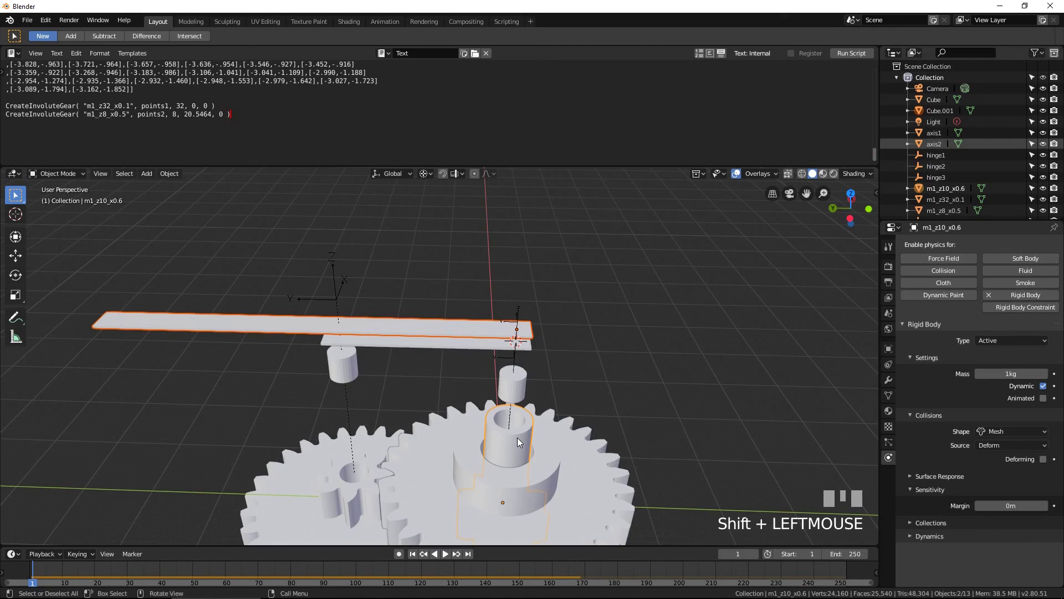
{"action": "key", "text": "ctrl+p"}
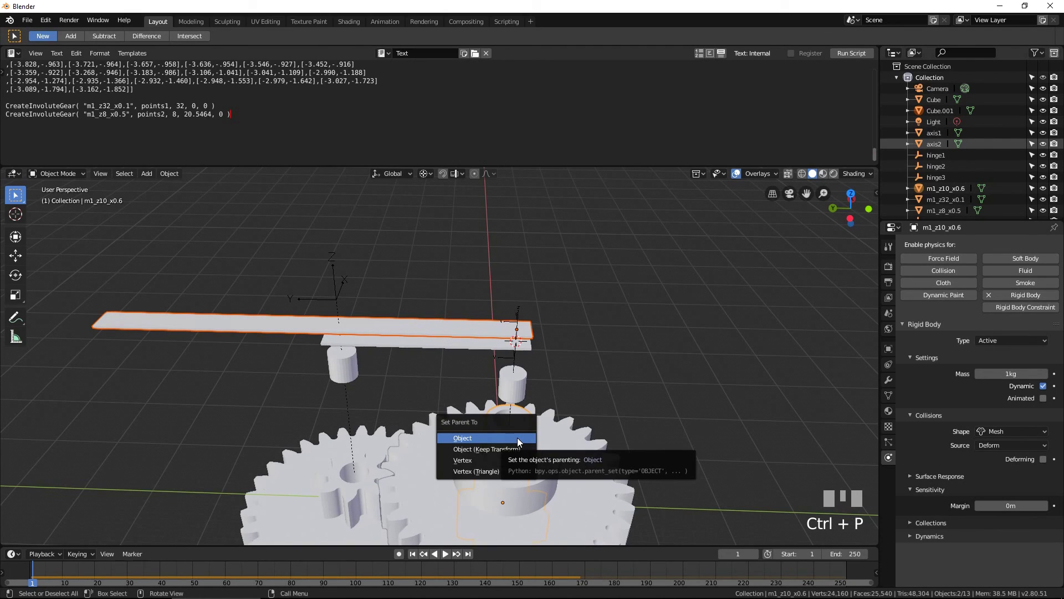
{"action": "left_click", "coordinate": [518, 438]}
Step: Parent the shorter lower bar to the m1_z32_x0.1 gear with the Object option
{"action": "left_click", "coordinate": [403, 338]}
{"action": "left_click", "coordinate": [485, 480], "text": "shift"}
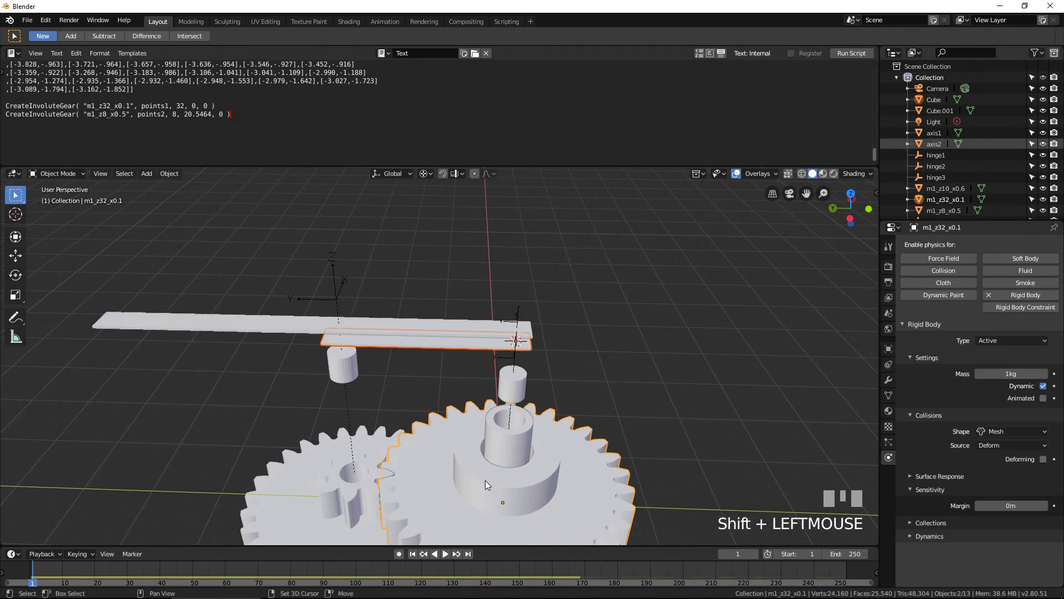
{"action": "key", "text": "ctrl+p"}
{"action": "left_click", "coordinate": [484, 447]}
Step: Play the simulation in top view to compare the rotation of the two pointer bars, and stop the playback
{"action": "scroll", "coordinate": [485, 446], "scroll_direction": "down", "scroll_amount": 3}
{"action": "key", "text": "KP_1"}
{"action": "key", "text": "KP_7"}
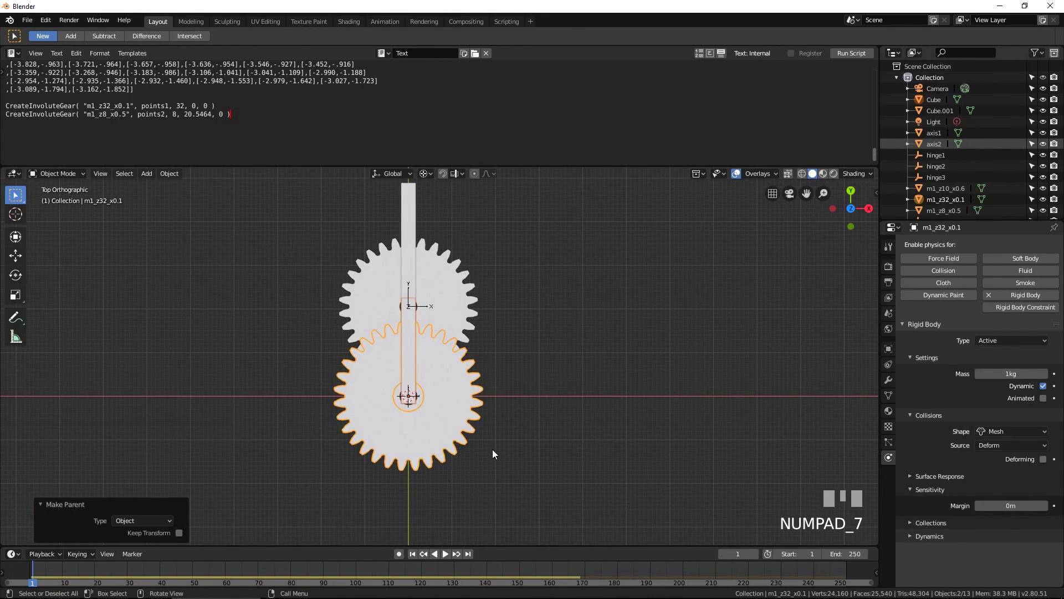
{"action": "key", "text": "b"}
{"action": "key", "text": "space"}
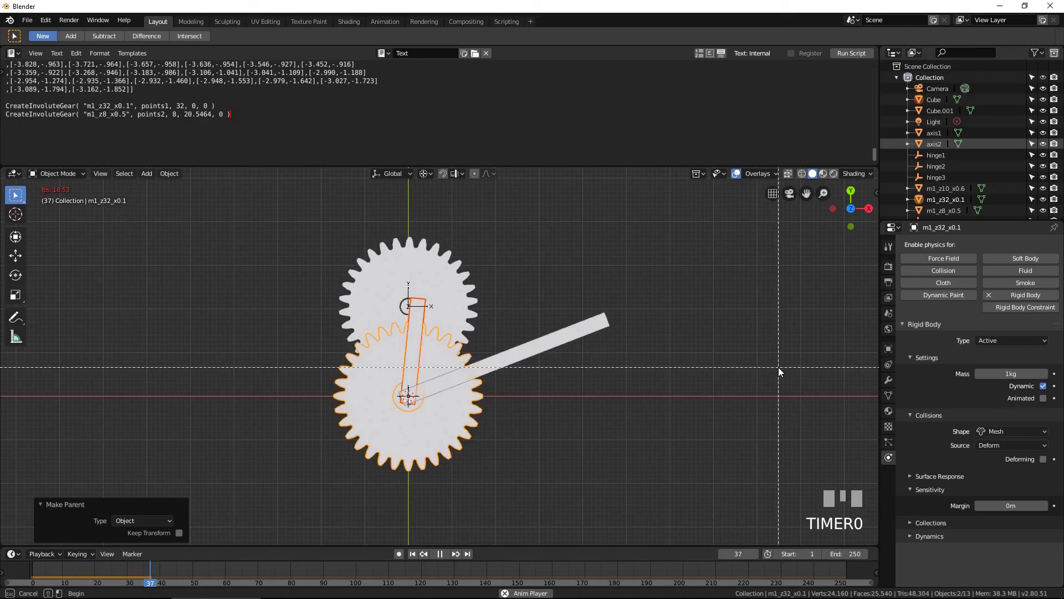
{"action": "key", "text": "Escape"}
{"action": "scroll", "coordinate": [694, 345], "scroll_direction": "down", "scroll_amount": 1}
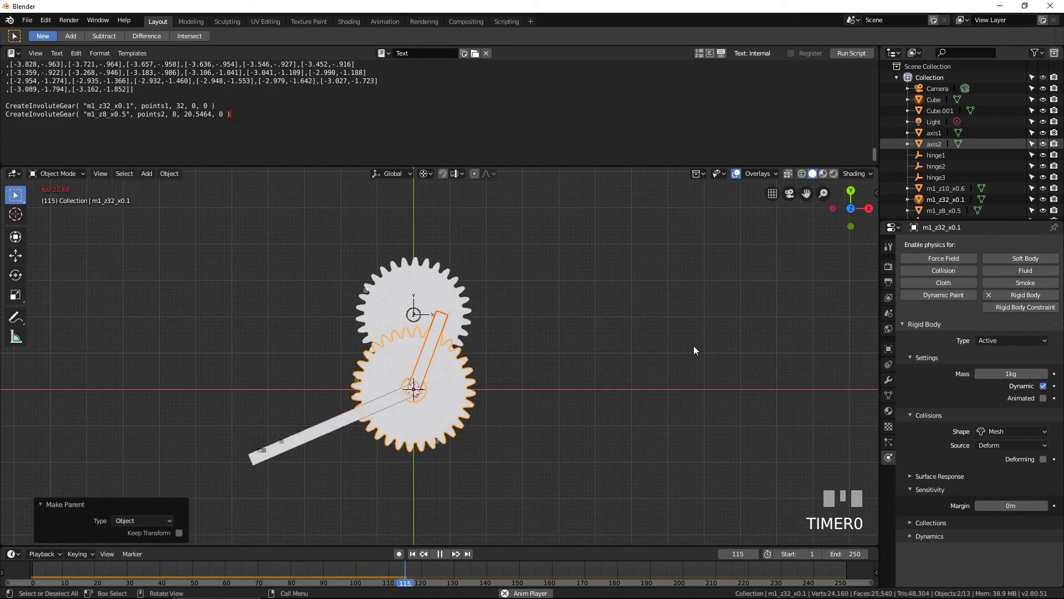
{"action": "middle_click_drag", "start_coordinate": [693, 345], "coordinate": [741, 329], "text": "shift"}
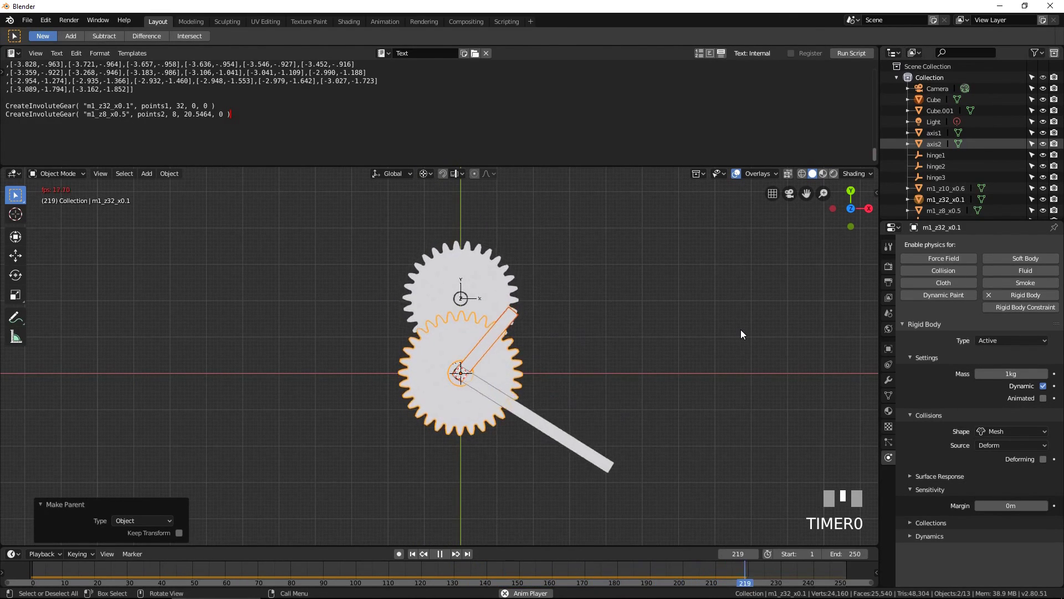
{"action": "left_click", "coordinate": [443, 555]}
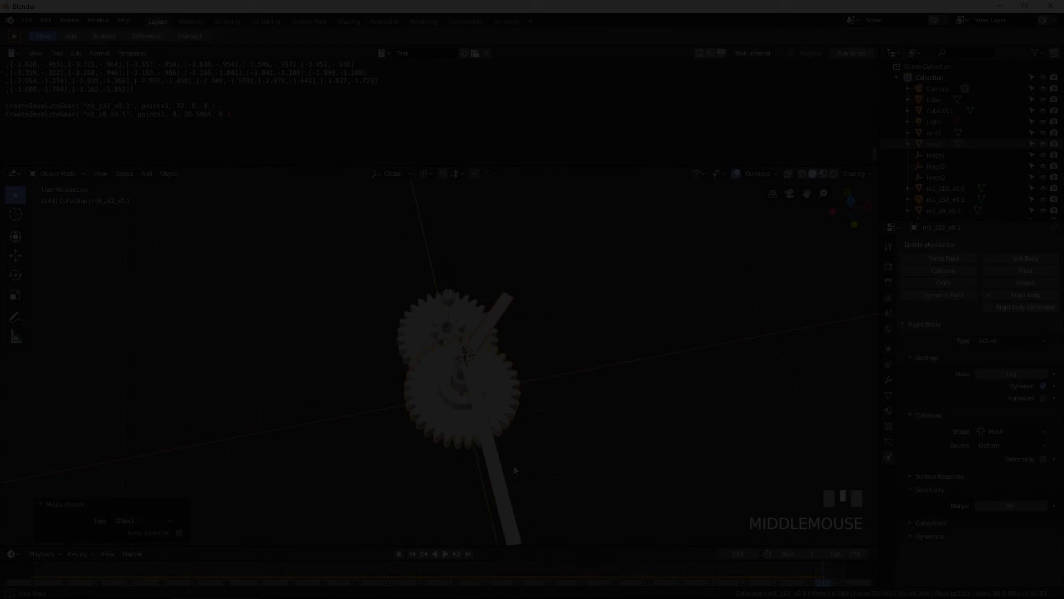